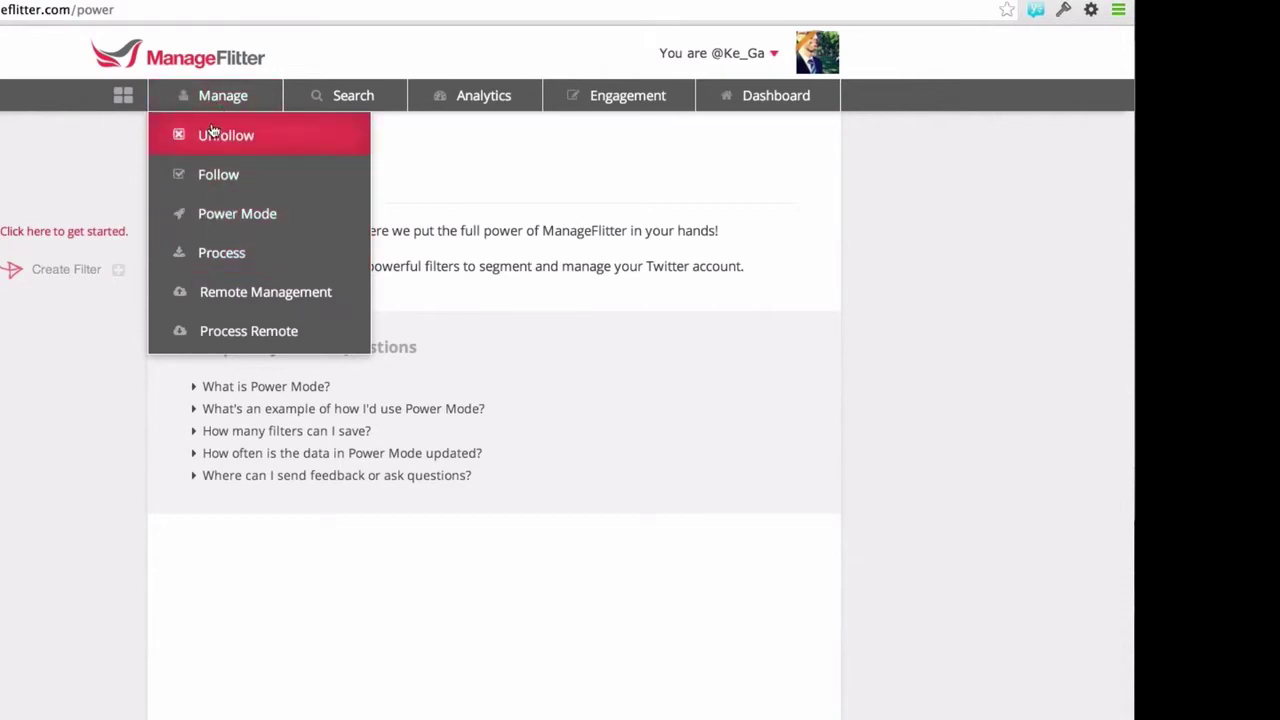
# Start a new Power Mode filter and examine its available data sources and optional criteria.
pyautogui.click(295, 217)
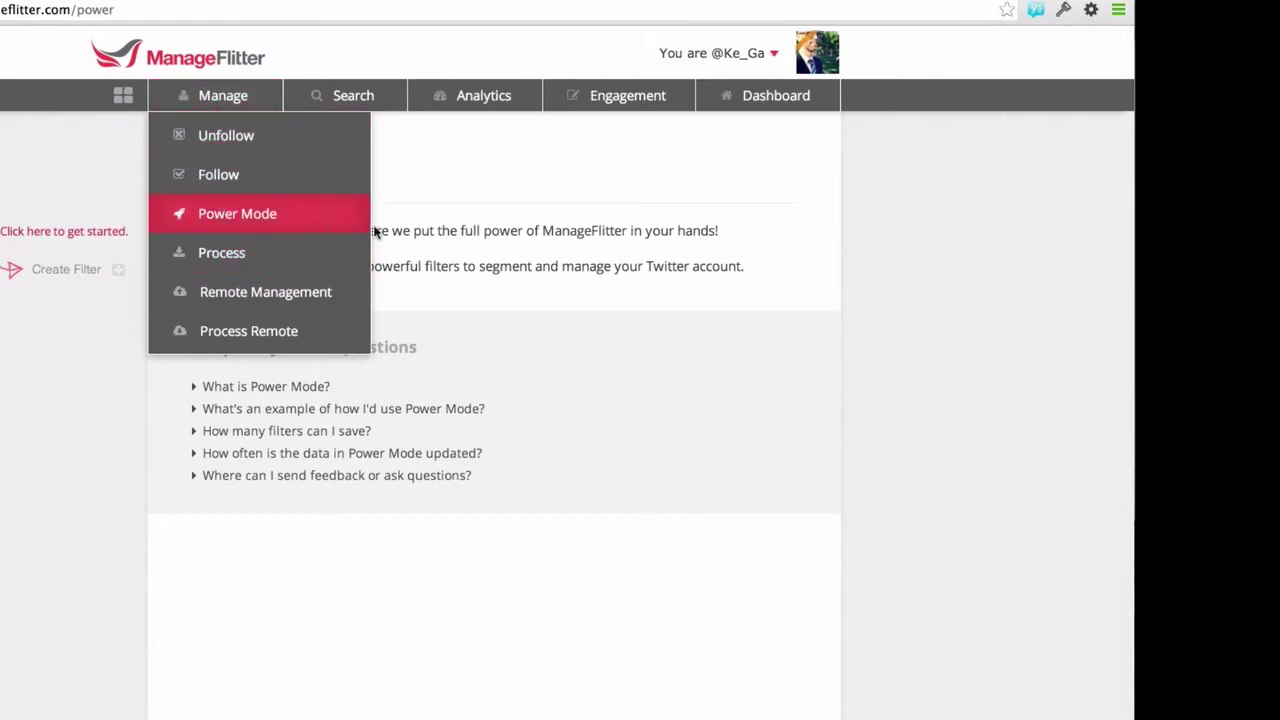
pyautogui.click(52, 277)
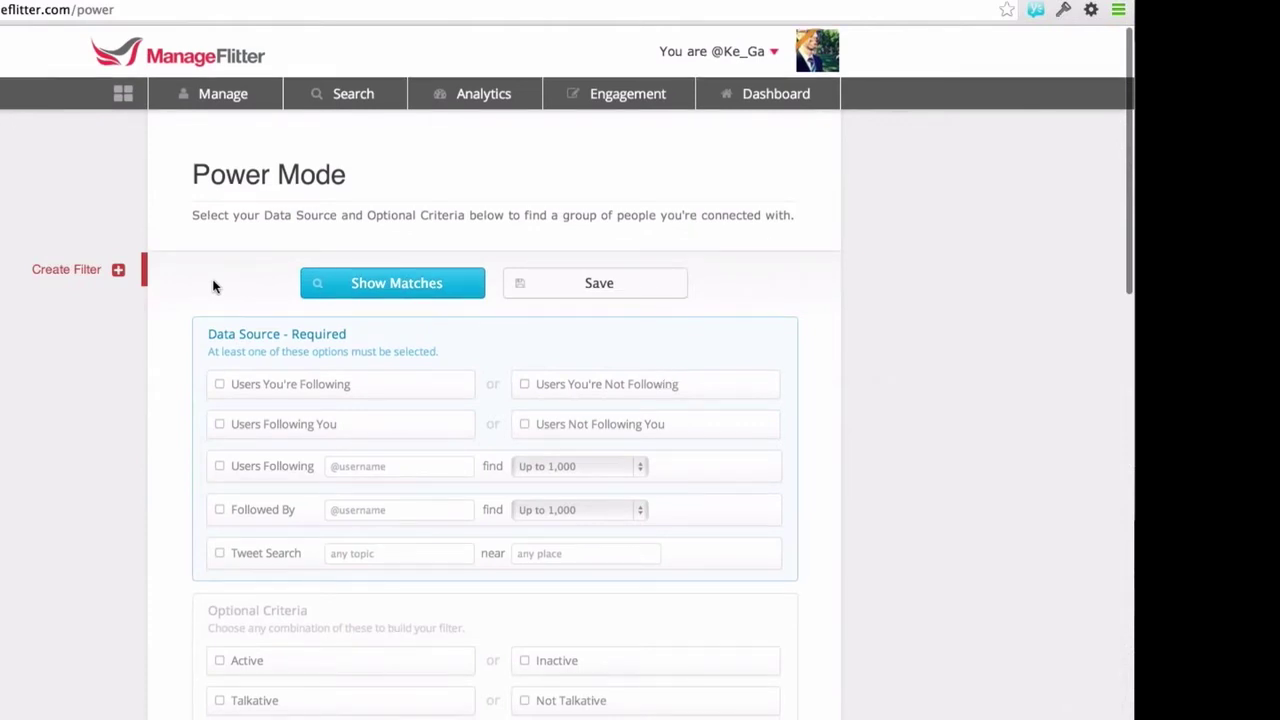
pyautogui.scroll(-3, 213, 287)
pyautogui.scroll(-6, 214, 286)
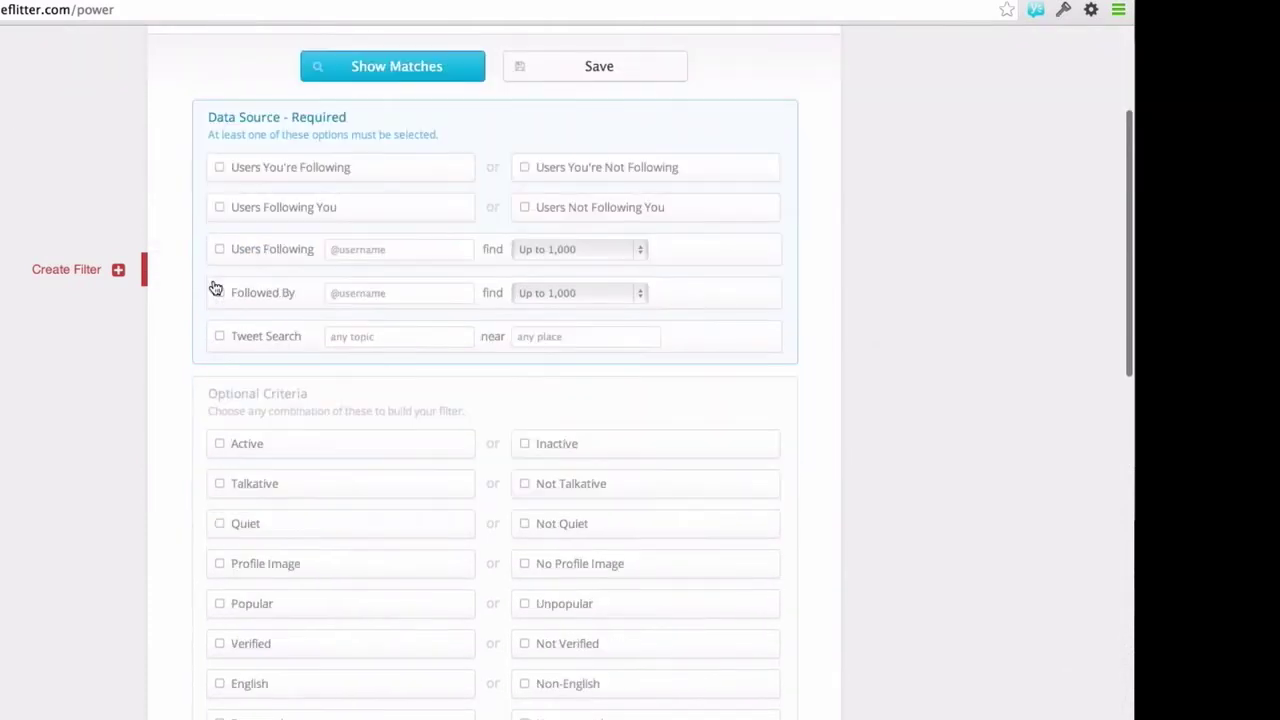
pyautogui.scroll(10, 812, 351)
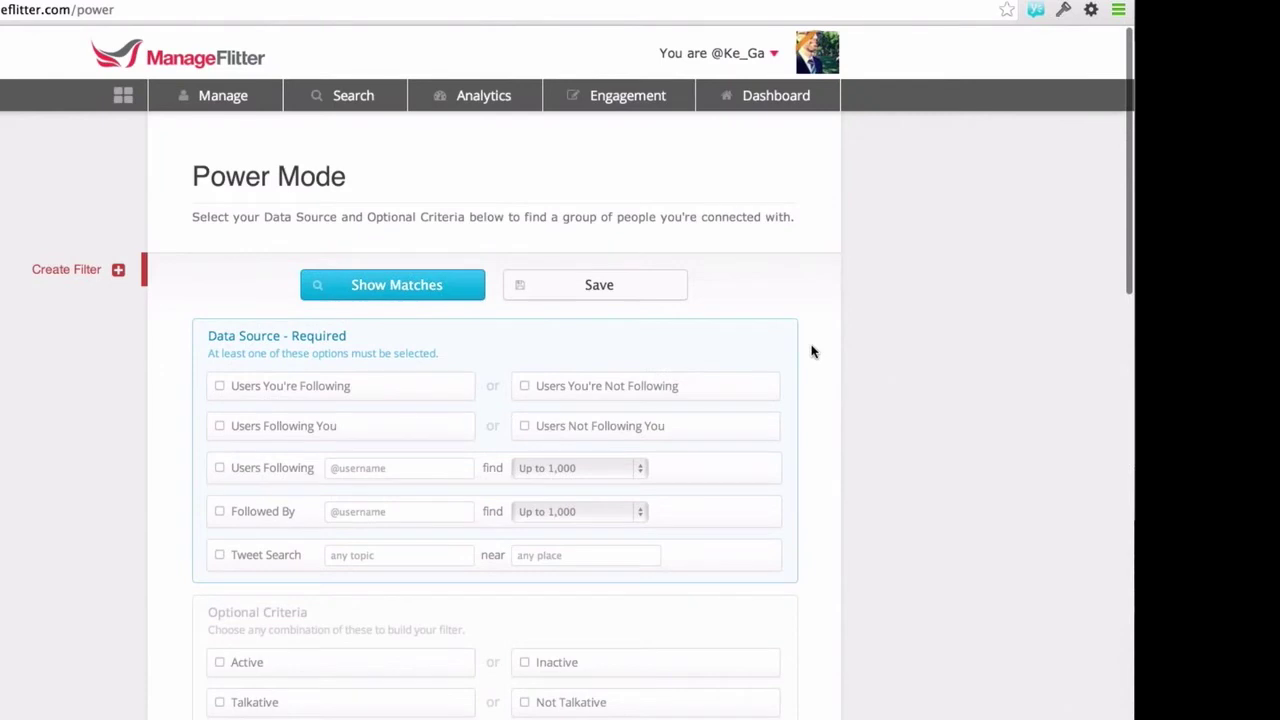
pyautogui.scroll(-3, 812, 351)
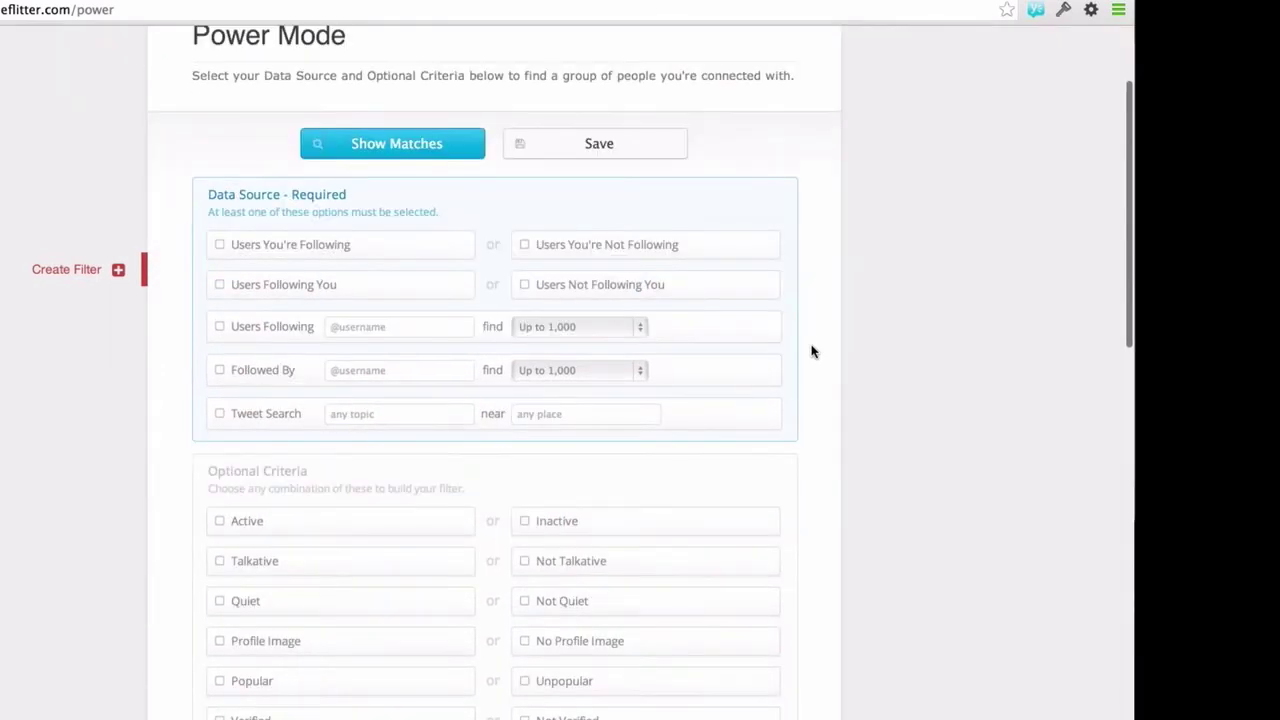
pyautogui.scroll(-3, 812, 351)
pyautogui.scroll(3, 811, 349)
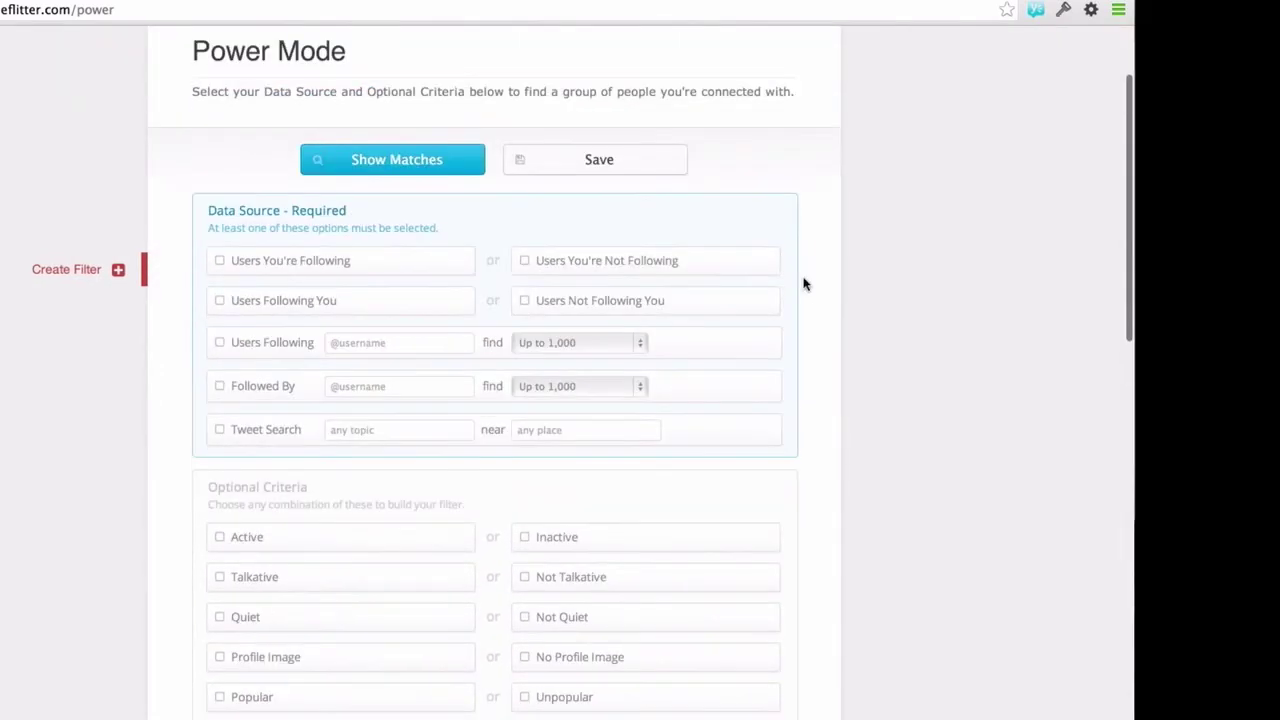
pyautogui.scroll(2, 266, 220)
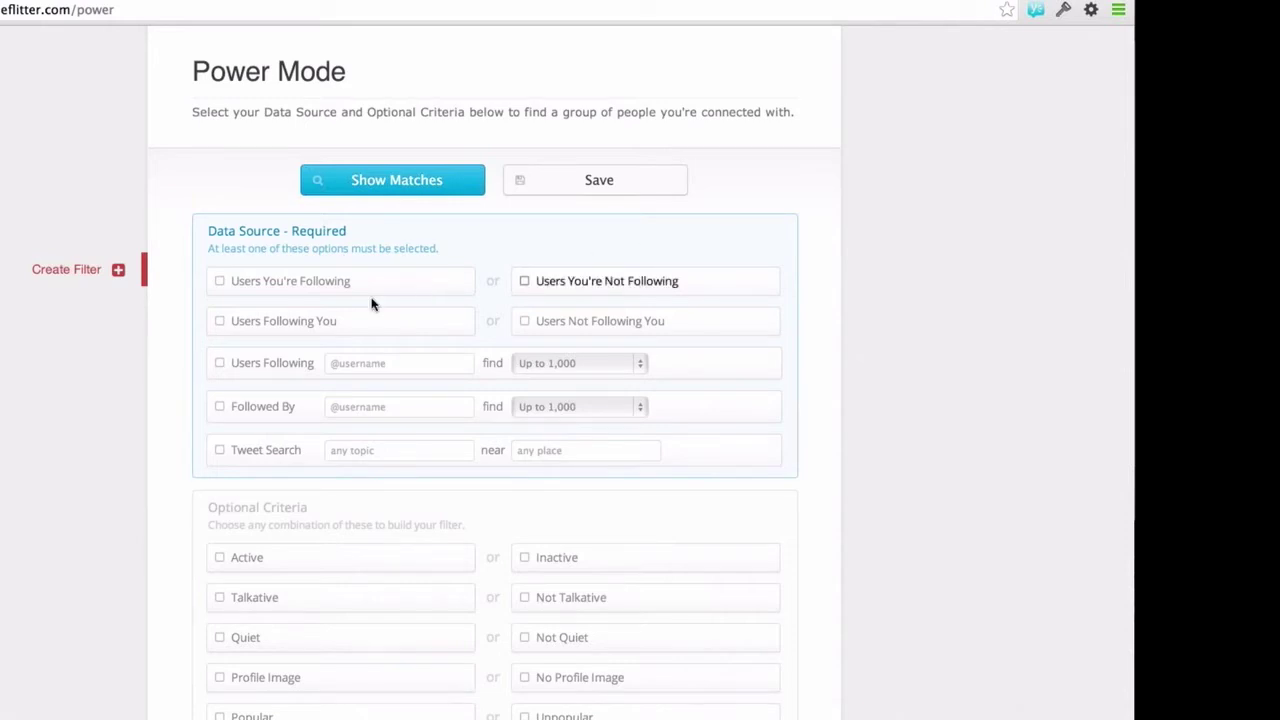
# Include Users You're Following and Users Not Following You in the filter, and show its matches.
pyautogui.click(337, 279)
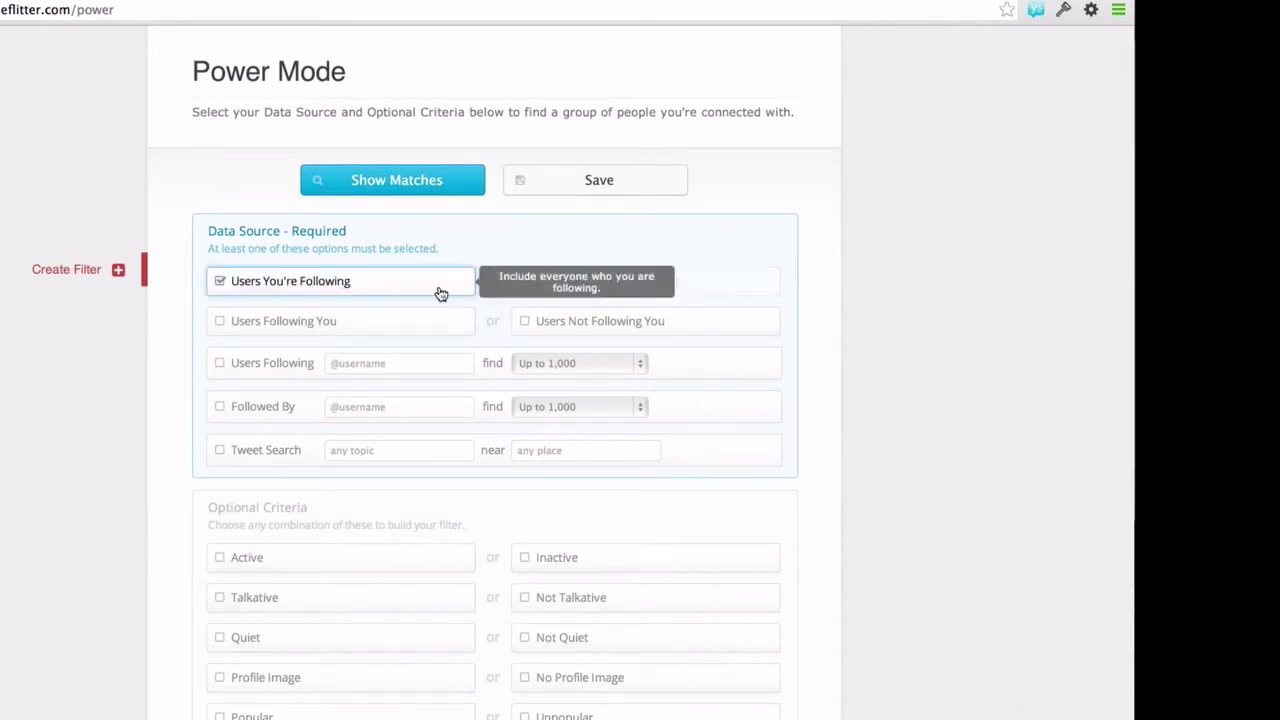
pyautogui.click(634, 323)
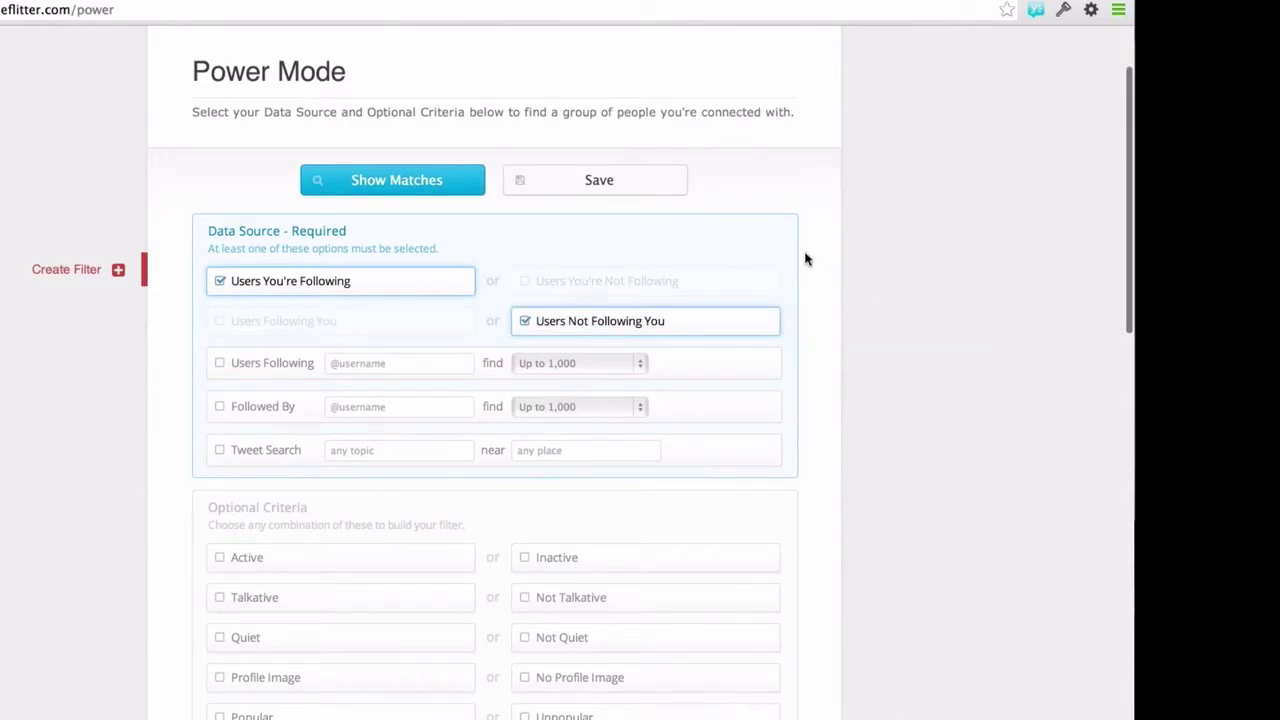
pyautogui.scroll(-5, 806, 259)
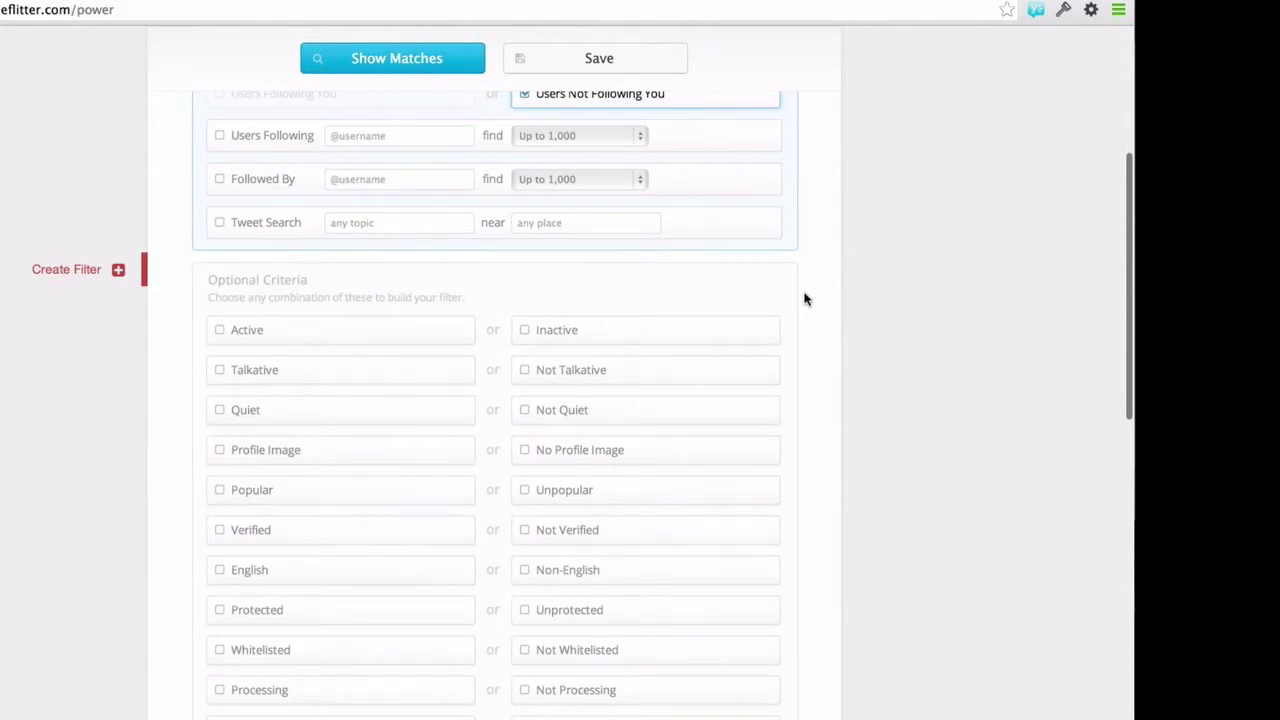
pyautogui.scroll(-1, 806, 299)
pyautogui.scroll(-3, 806, 299)
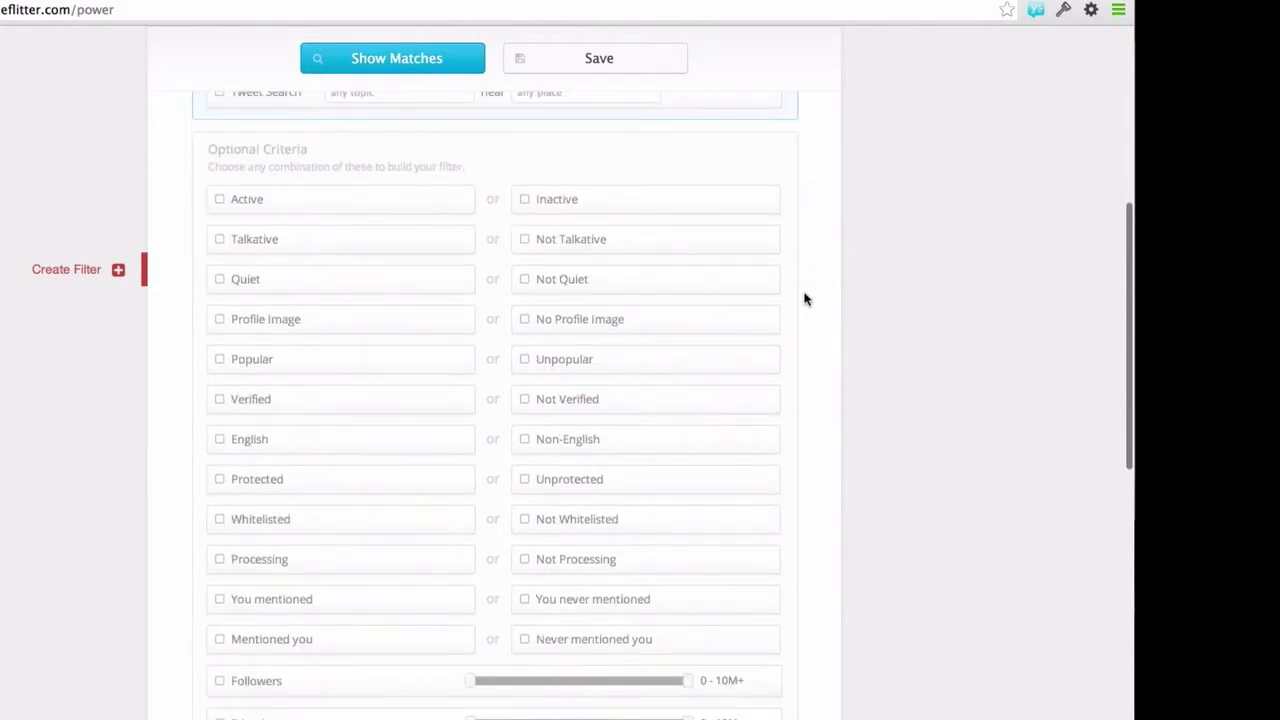
pyautogui.scroll(10, 804, 296)
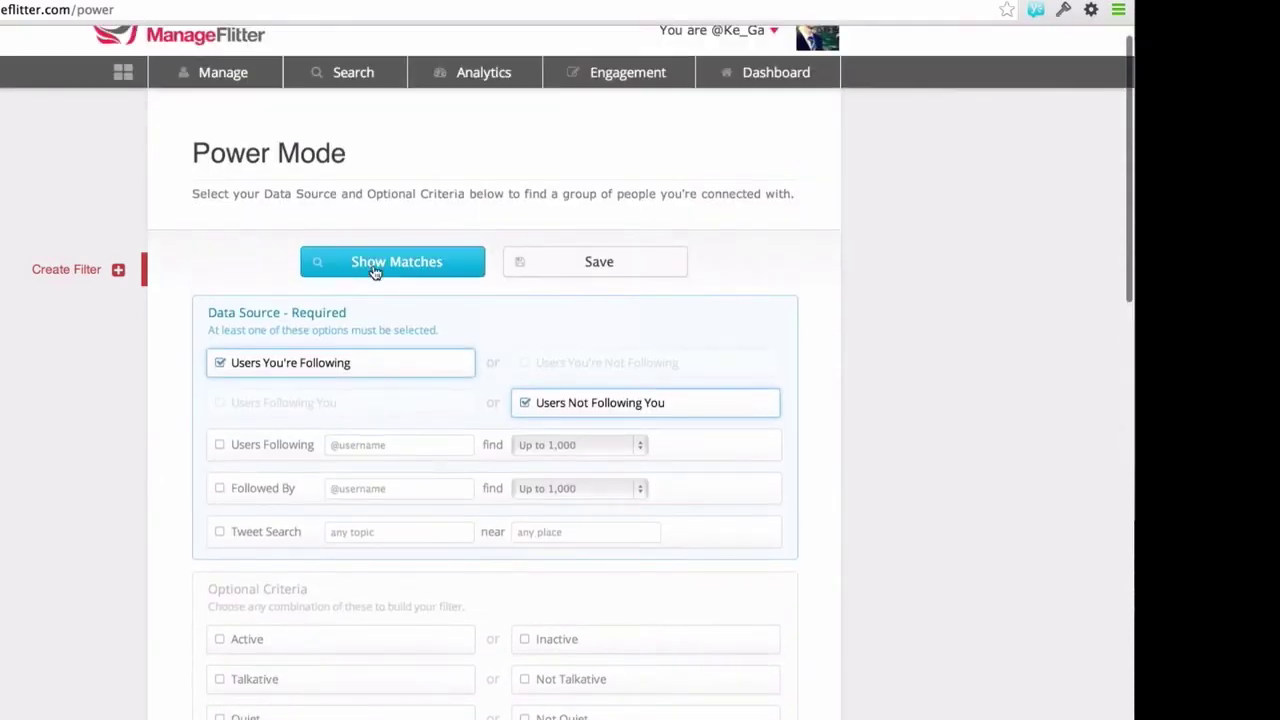
pyautogui.scroll(2, 280, 290)
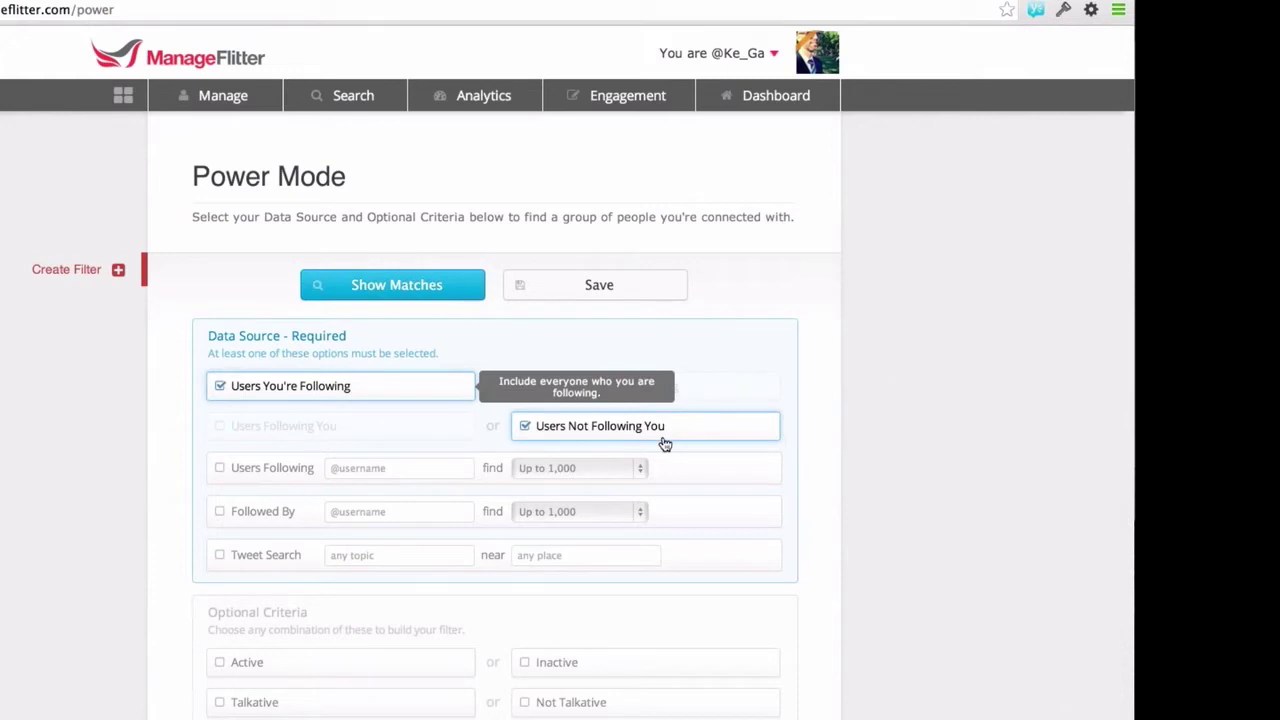
pyautogui.click(355, 285)
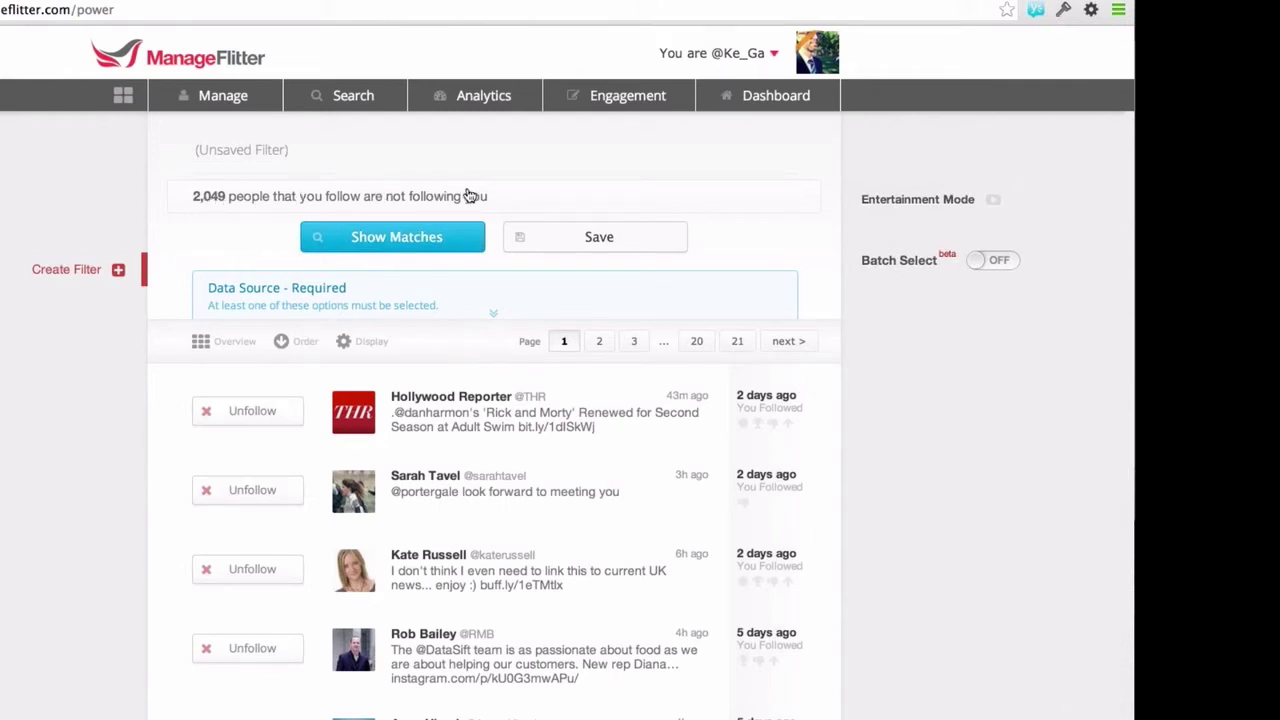
# Open the Unfollow page and check its list of people who are not following back.
pyautogui.click(207, 97)
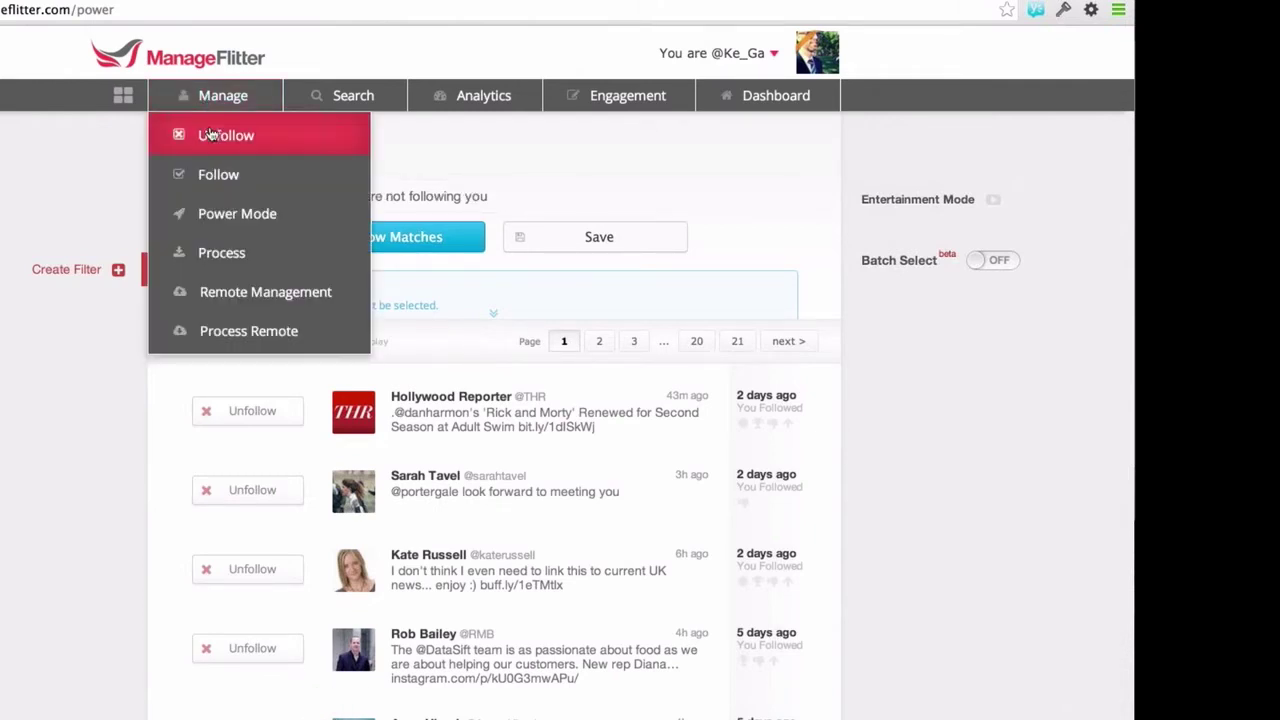
pyautogui.click(210, 135)
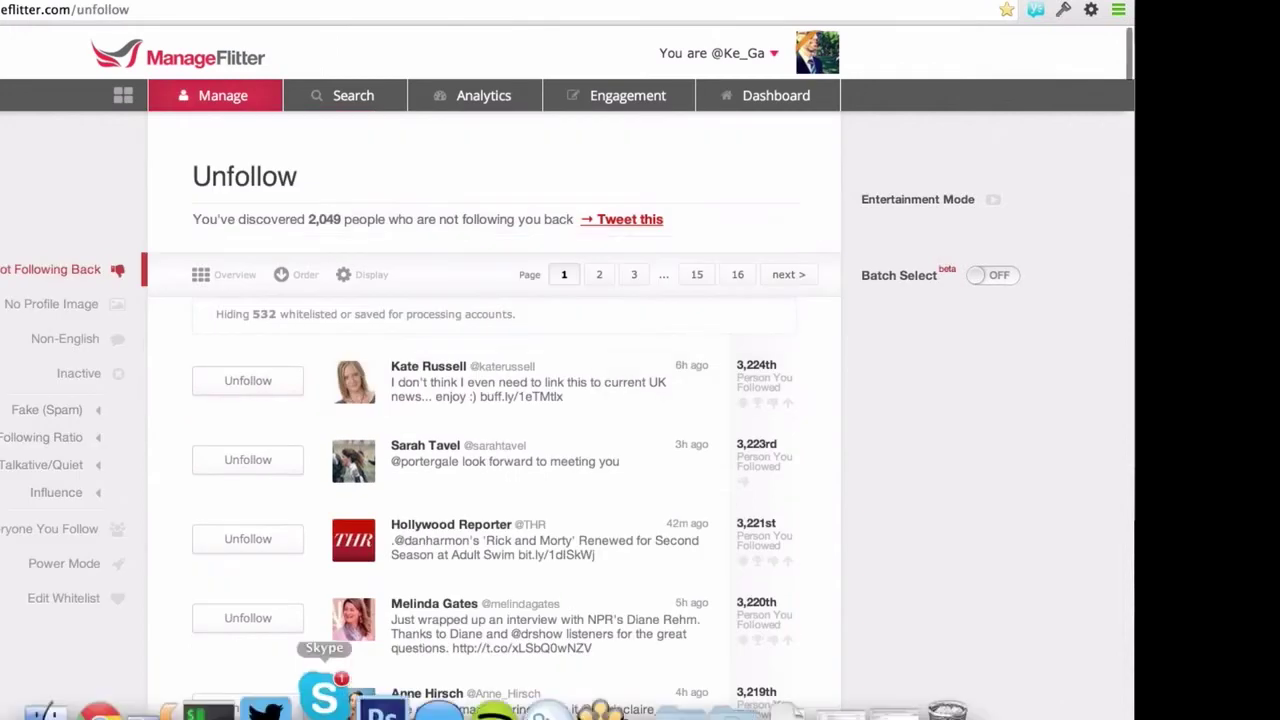
pyautogui.click(340, 697)
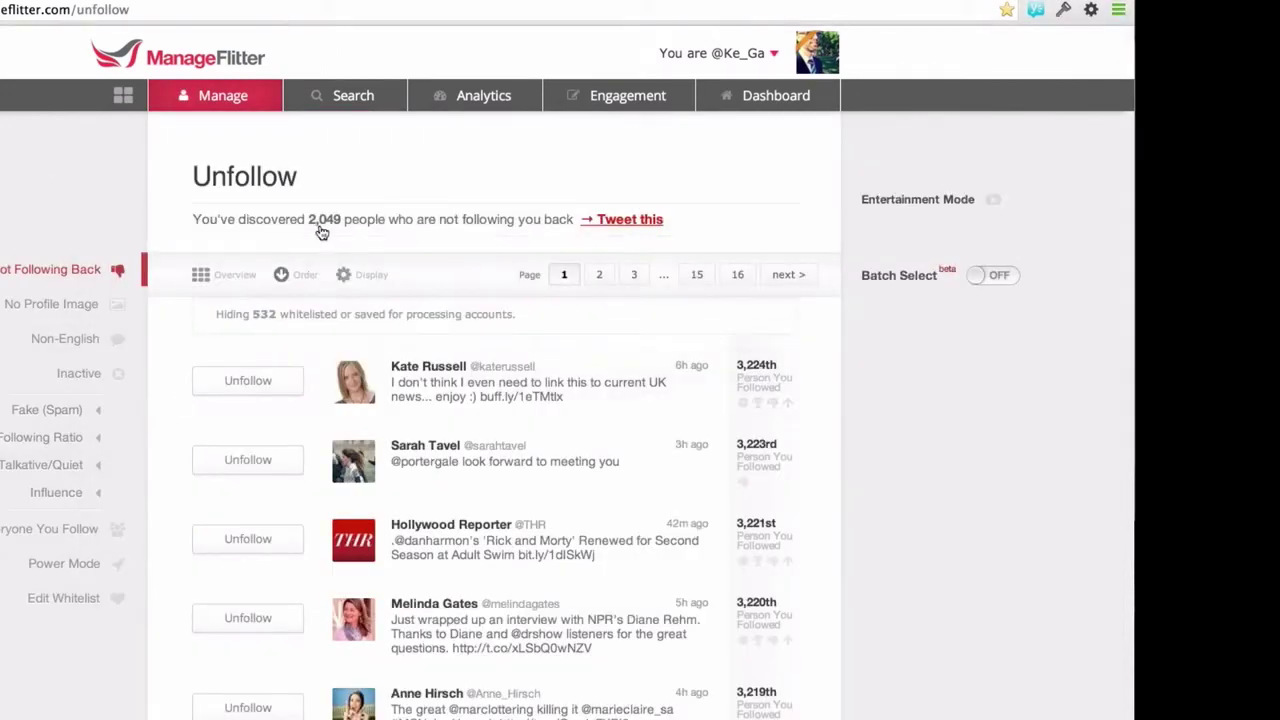
# Create a Power Mode filter combining Users You're Following with Users Not Following You, and show its matches.
pyautogui.moveTo(158, 104)
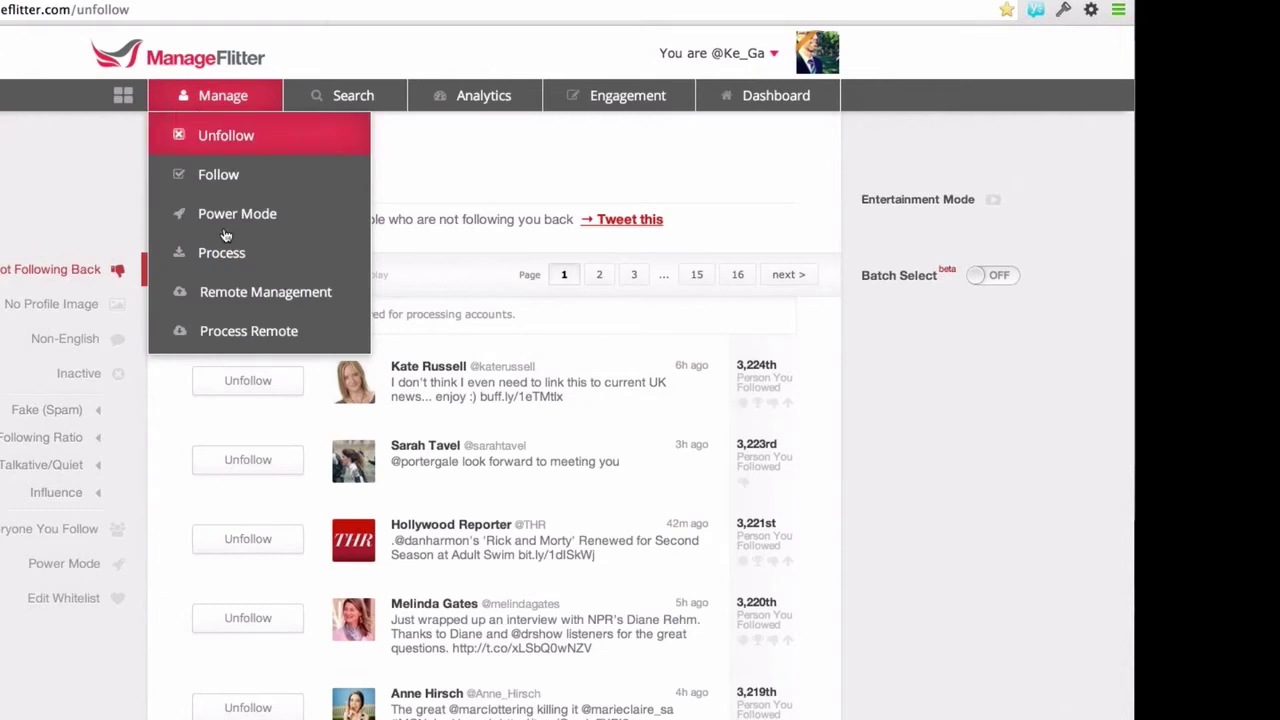
pyautogui.click(283, 222)
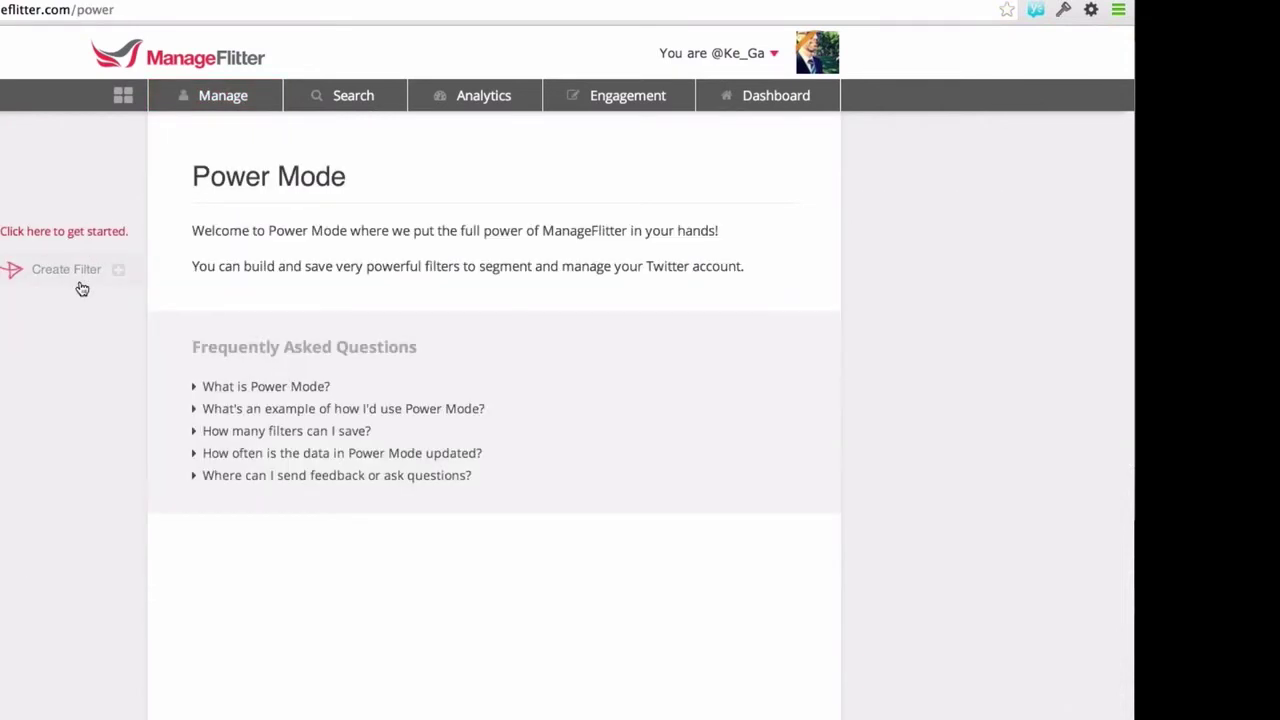
pyautogui.click(78, 282)
pyautogui.click(312, 388)
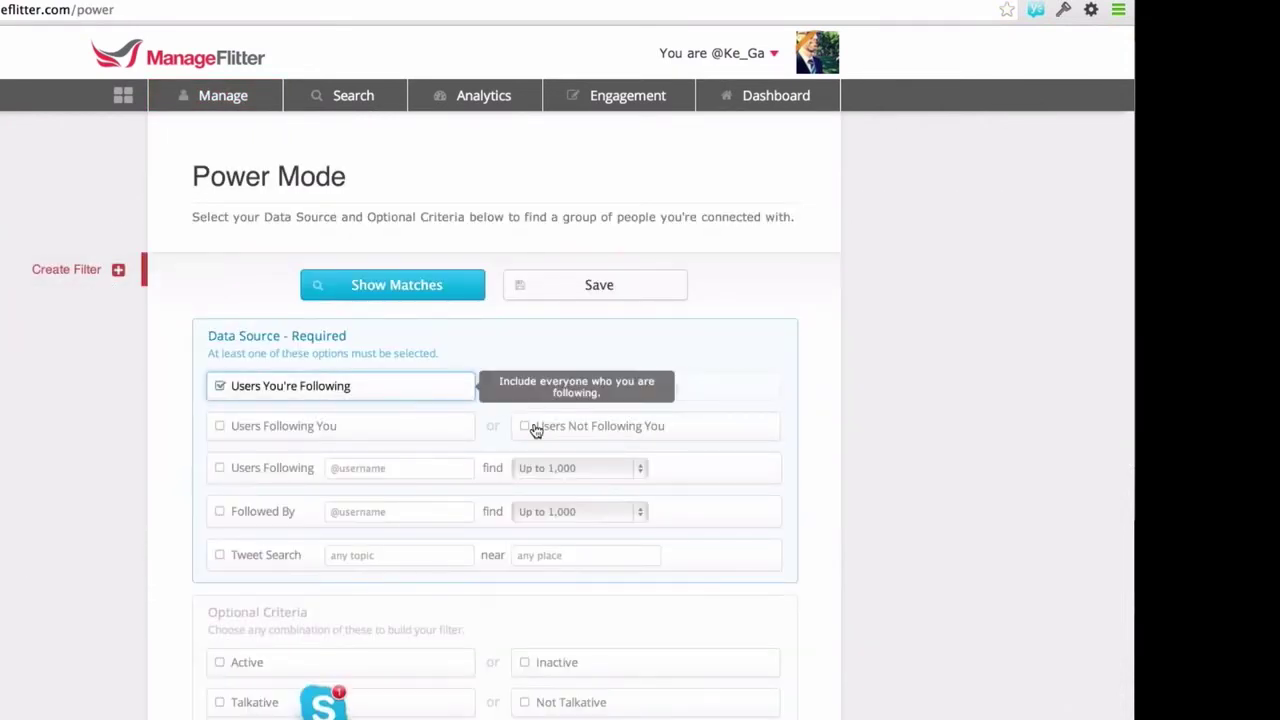
pyautogui.click(596, 430)
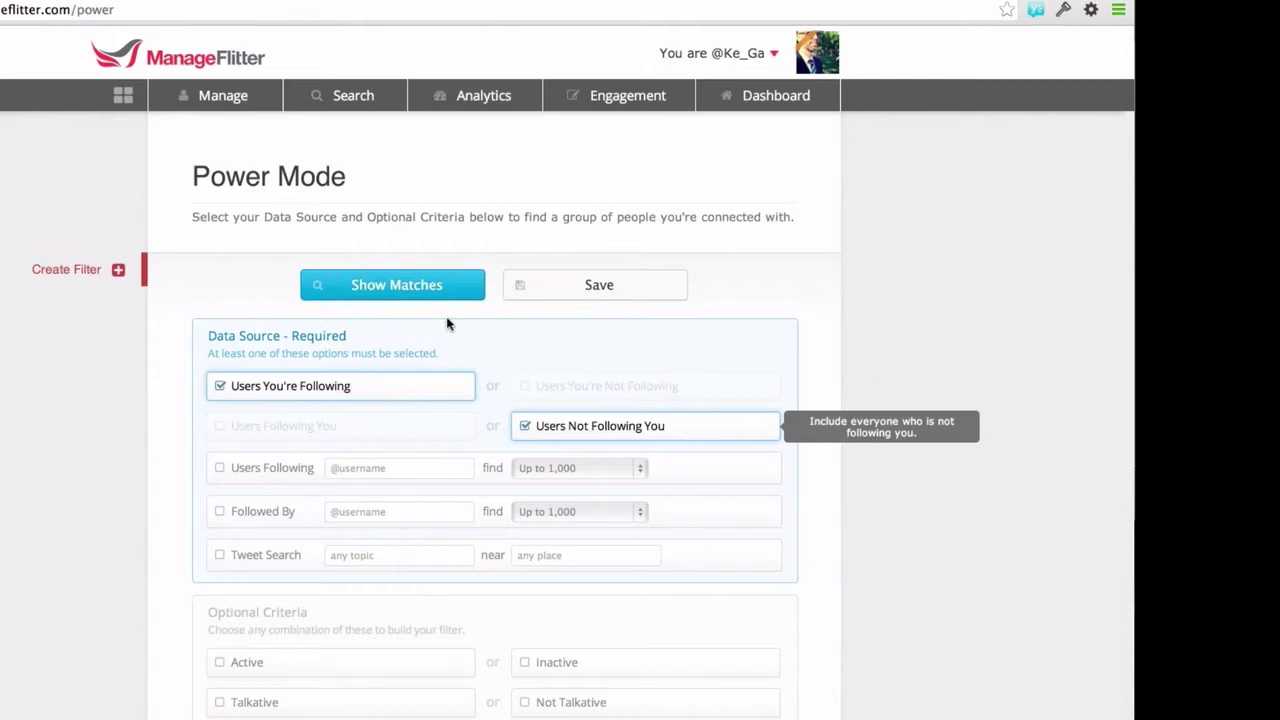
pyautogui.click(390, 286)
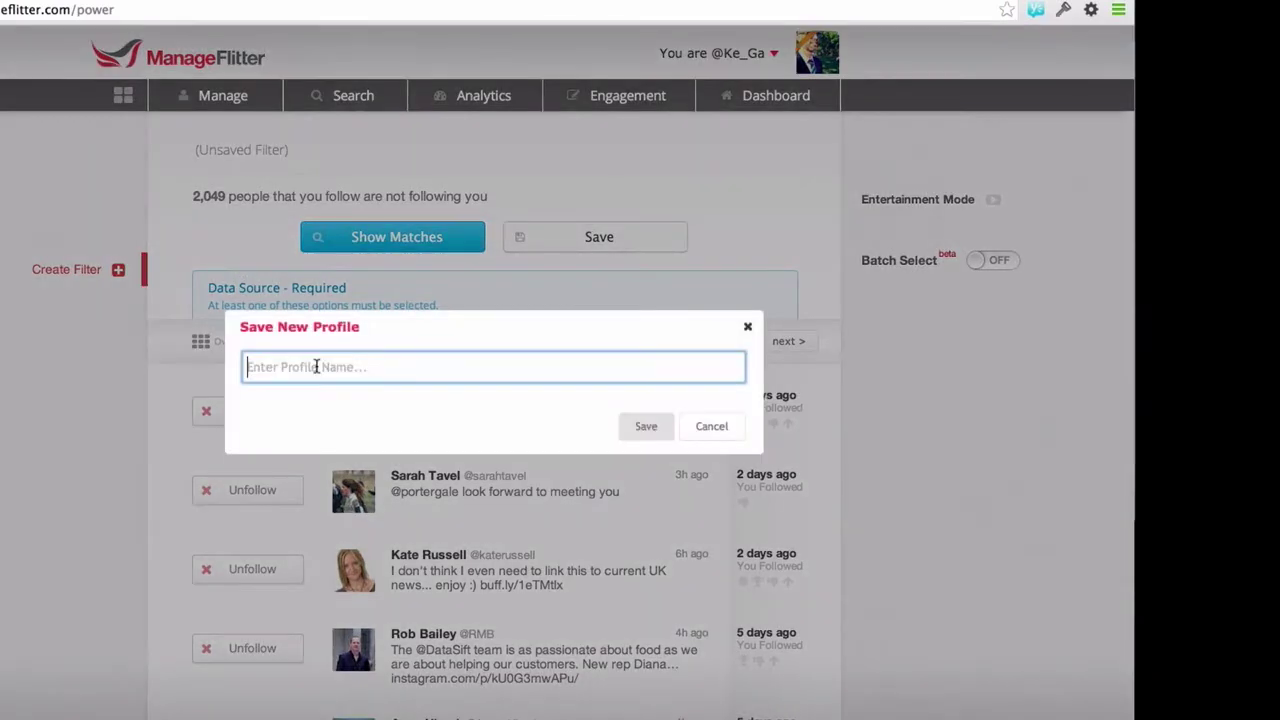
# Save the filter as a new profile named "Users I'm not following".
pyautogui.write('n')
pyautogui.press('BackSpace')
pyautogui.write("Users I'm not followin")
pyautogui.write('g')
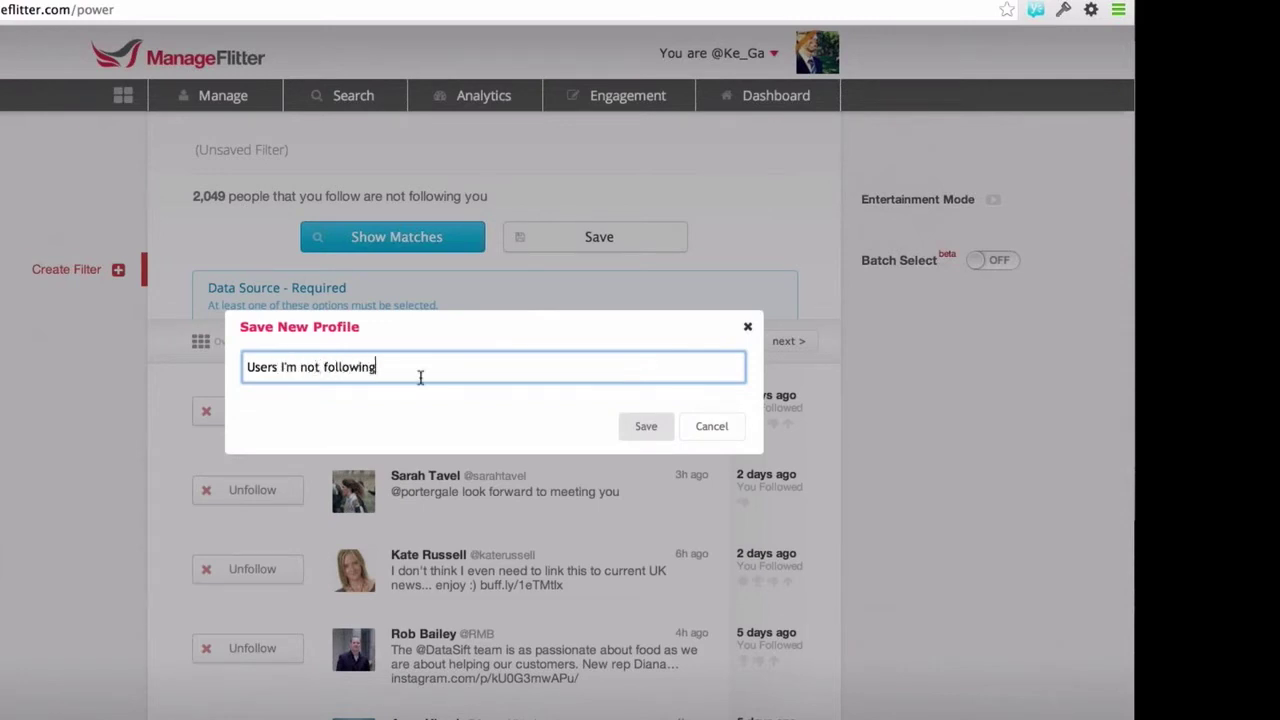
pyautogui.click(643, 431)
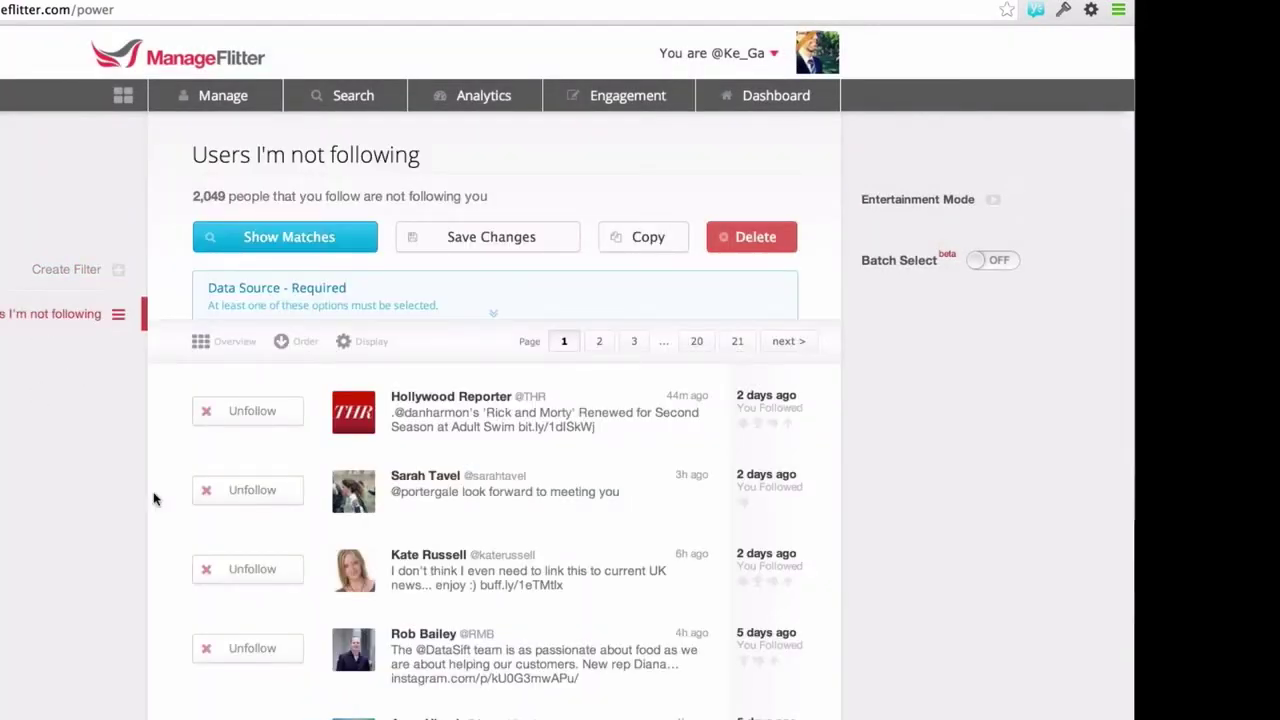
# Compare the saved "Users I'm not following" filter in Power Mode with the Not Following Back list on the Unfollow page.
pyautogui.moveTo(324, 700)
pyautogui.moveTo(232, 108)
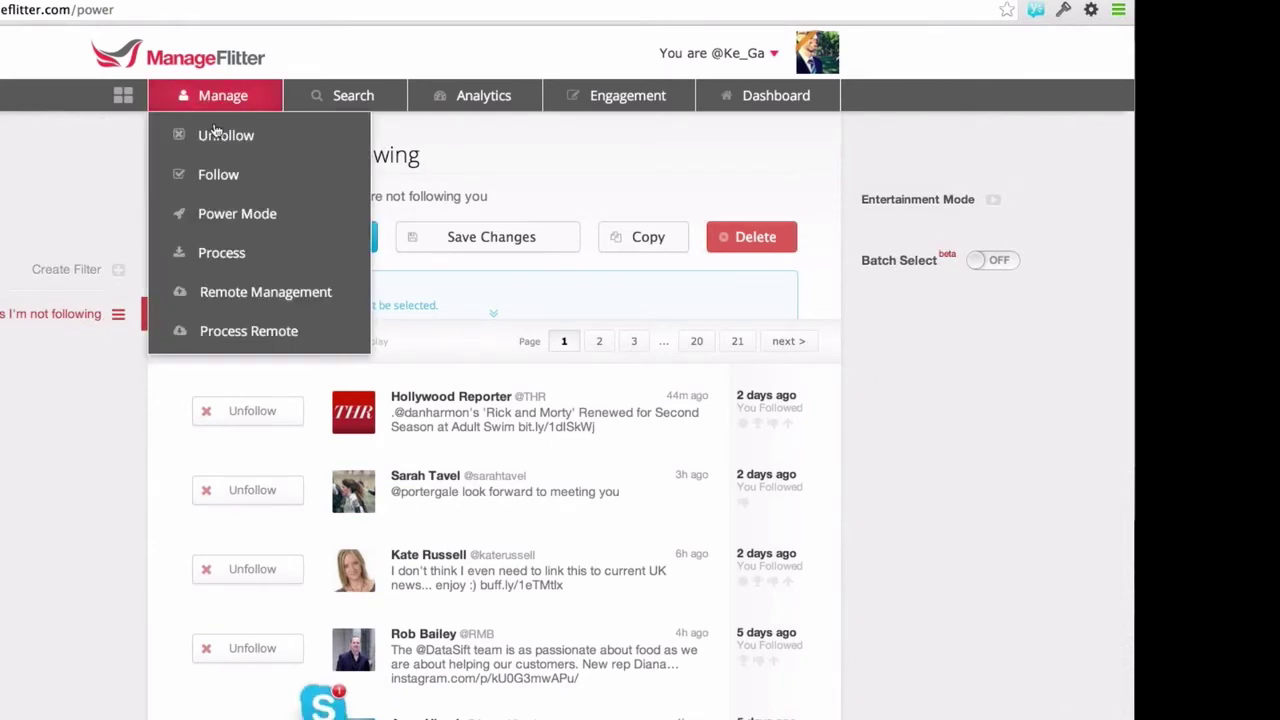
pyautogui.click(237, 218)
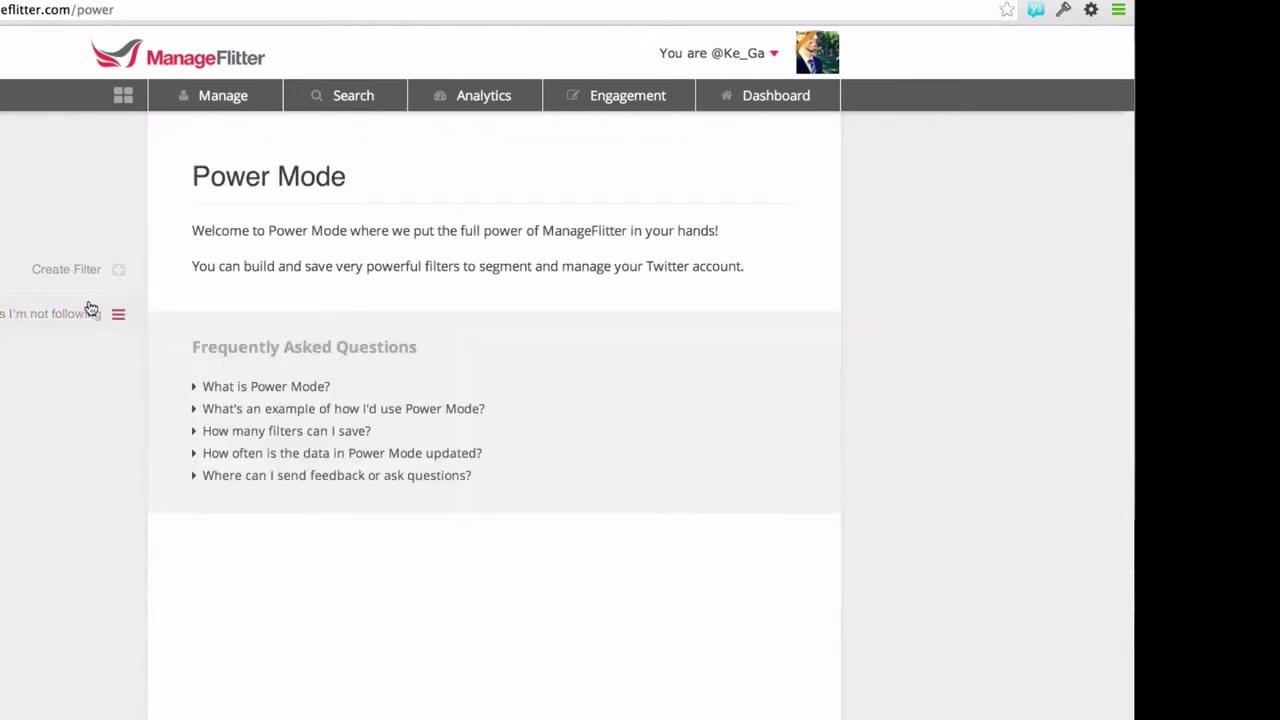
pyautogui.click(50, 310)
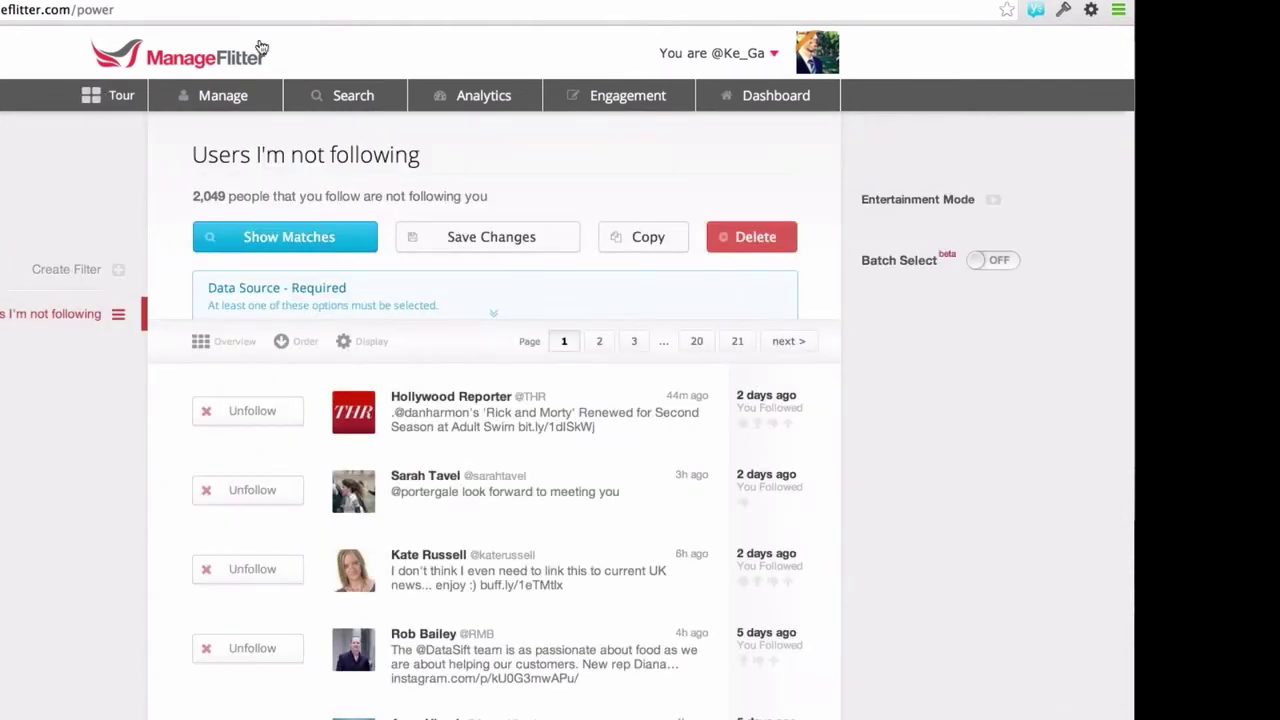
pyautogui.moveTo(235, 97)
pyautogui.click(219, 138)
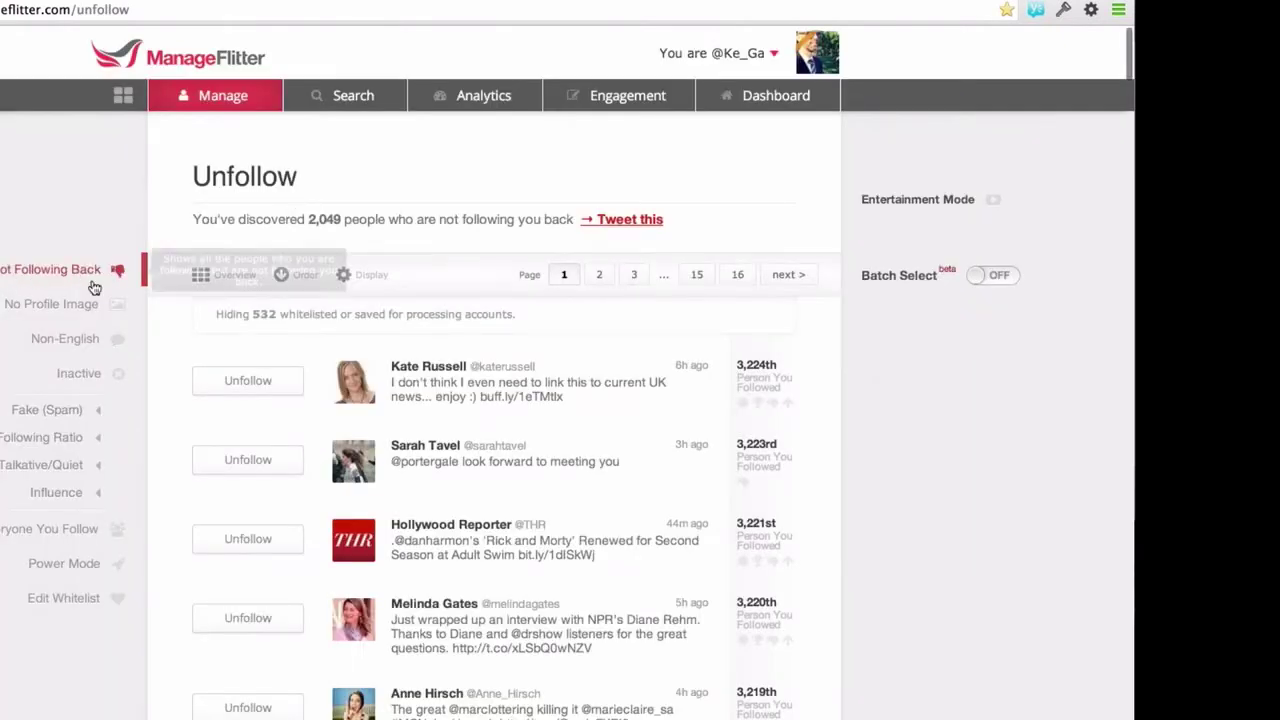
# Reopen the saved "Users I'm not following" filter in Power Mode and review its data source and optional criteria.
pyautogui.moveTo(245, 97)
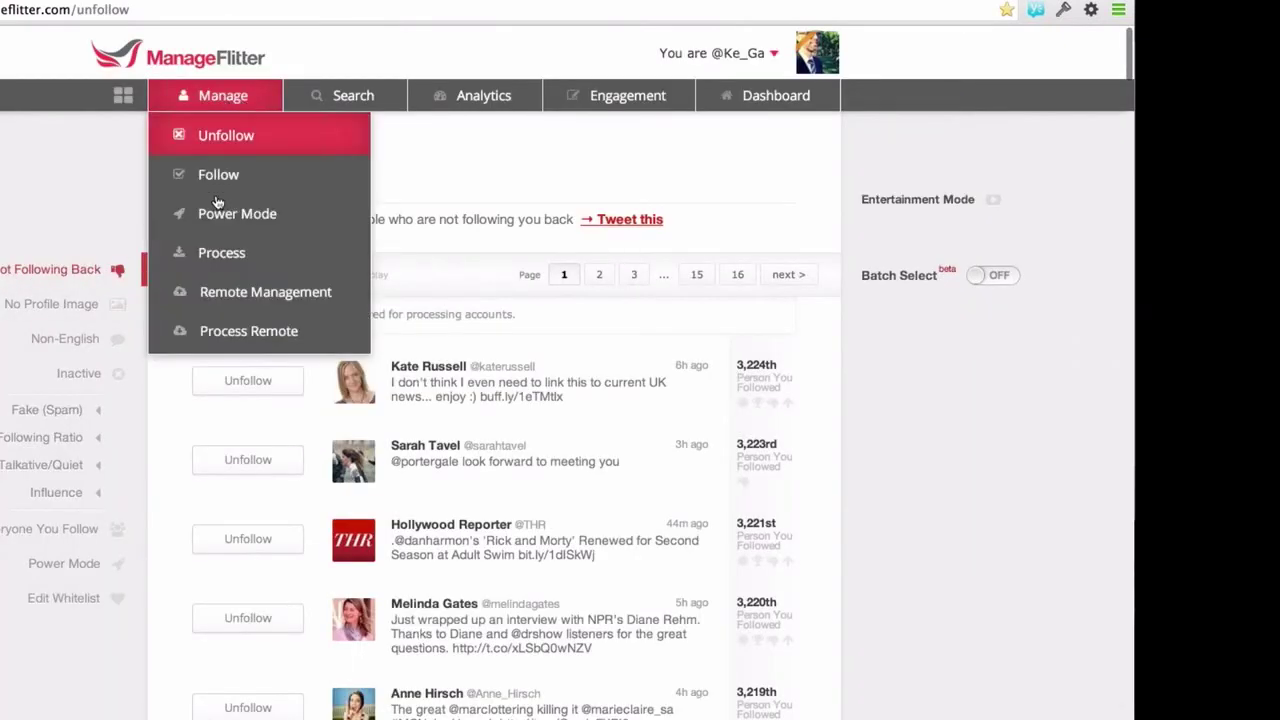
pyautogui.click(216, 208)
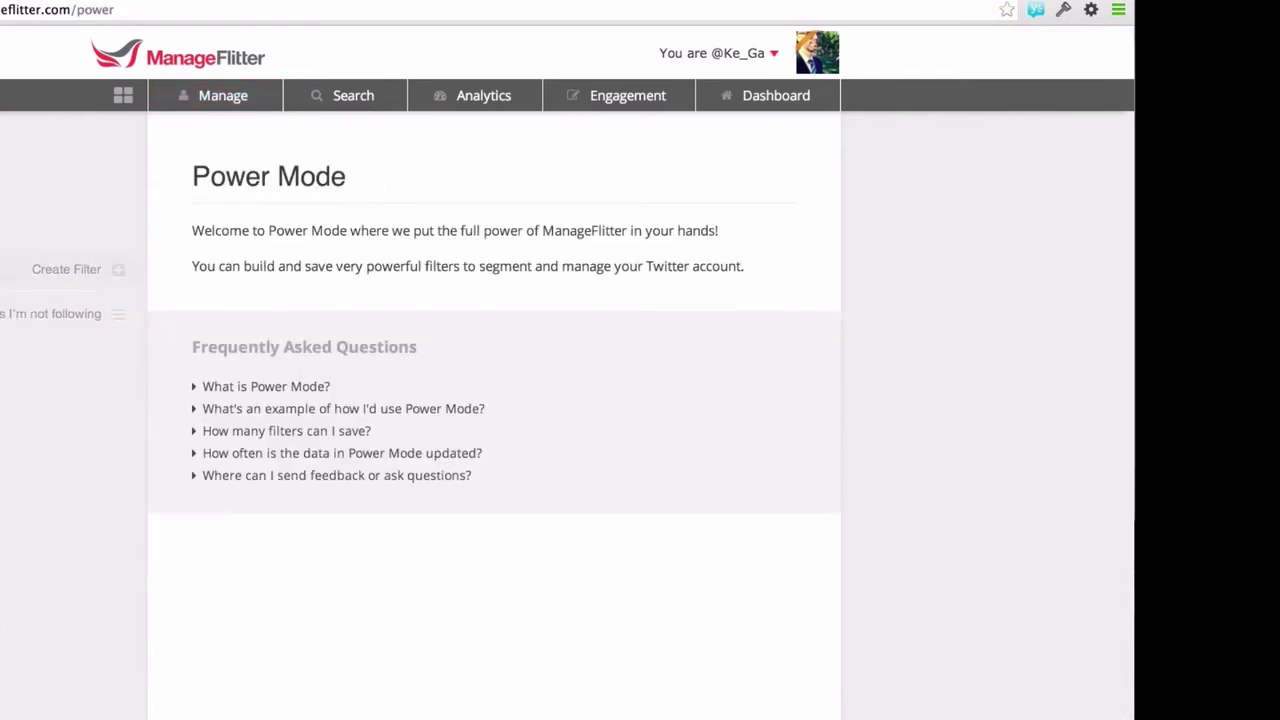
pyautogui.click(1, 327)
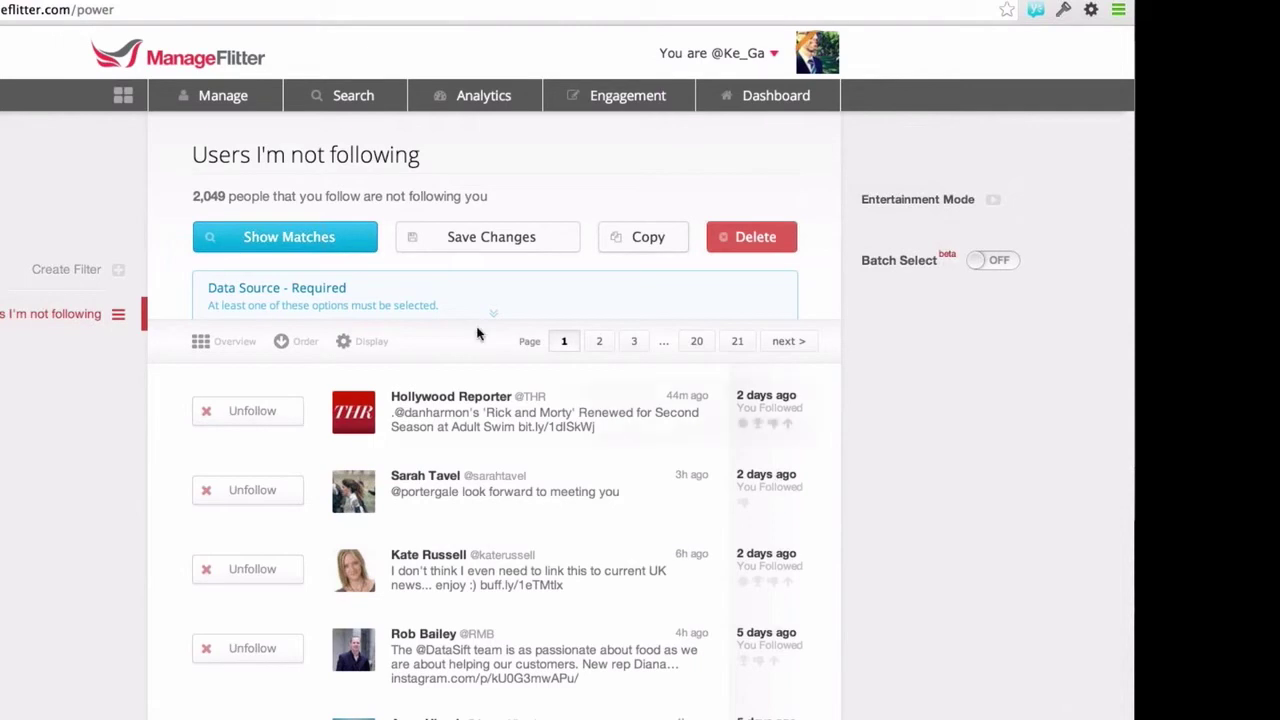
pyautogui.click(549, 289)
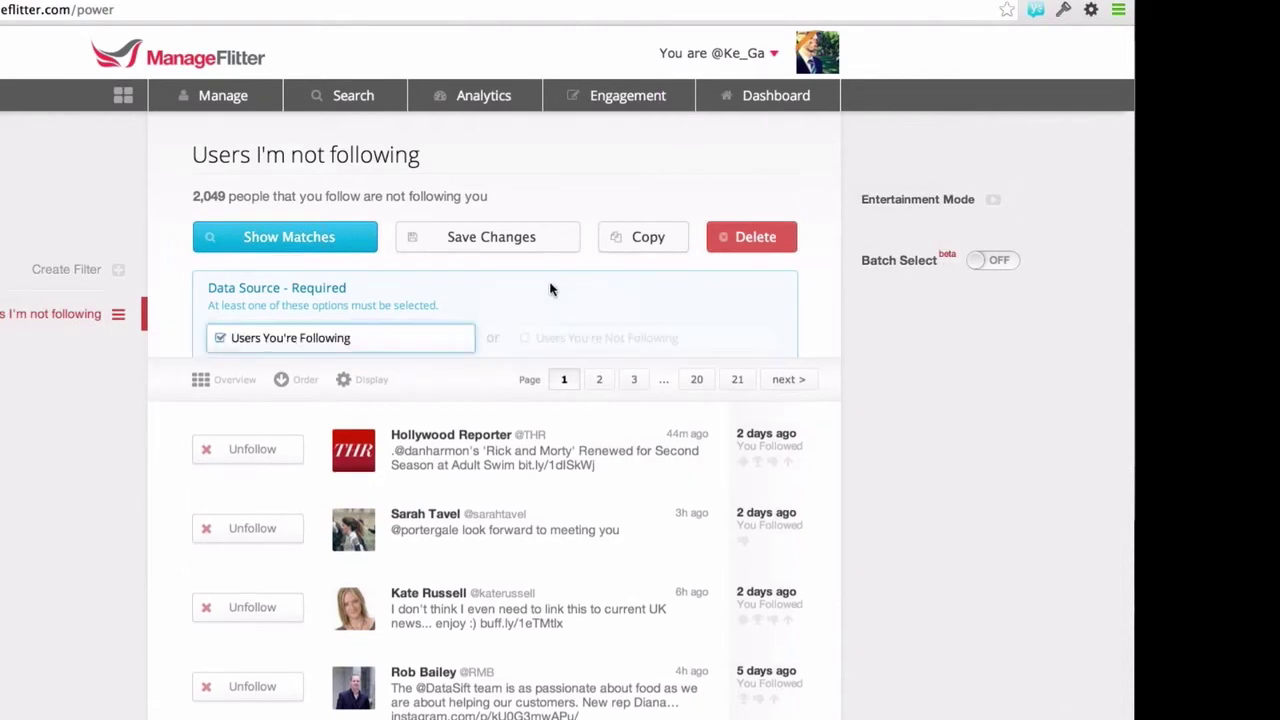
pyautogui.scroll(-3, 472, 360)
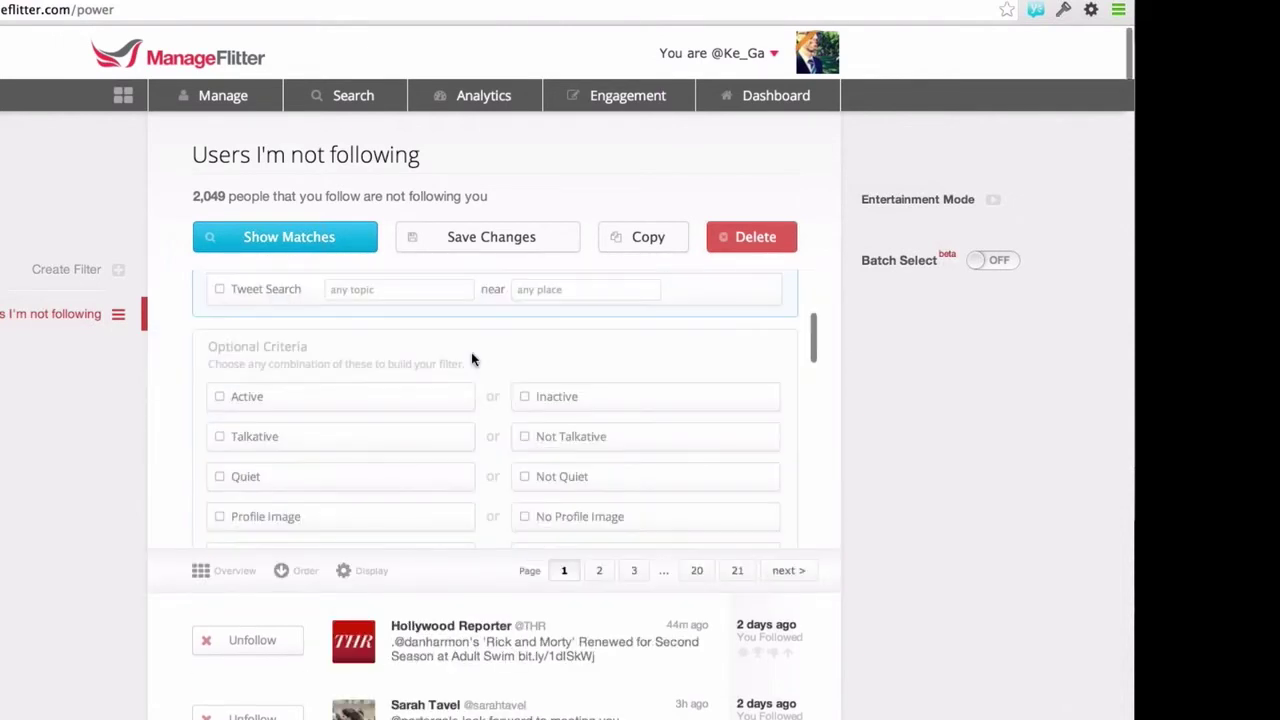
pyautogui.scroll(5, 445, 355)
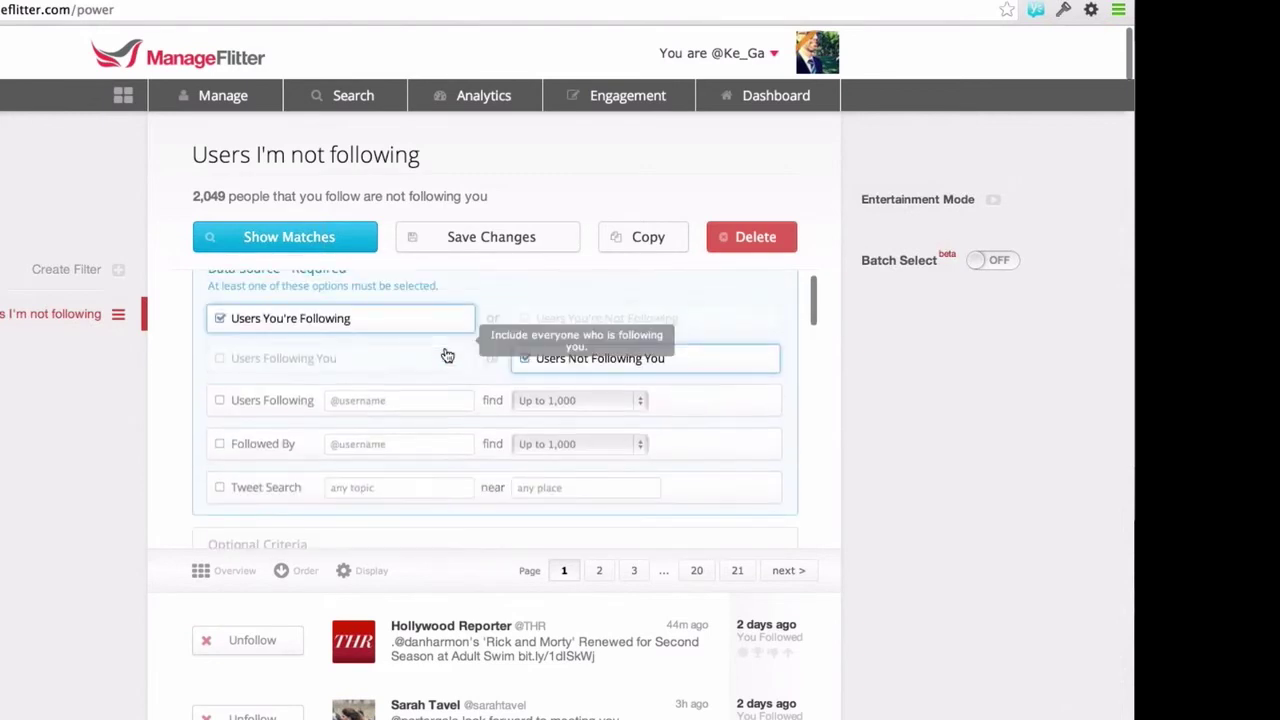
pyautogui.scroll(1, 447, 355)
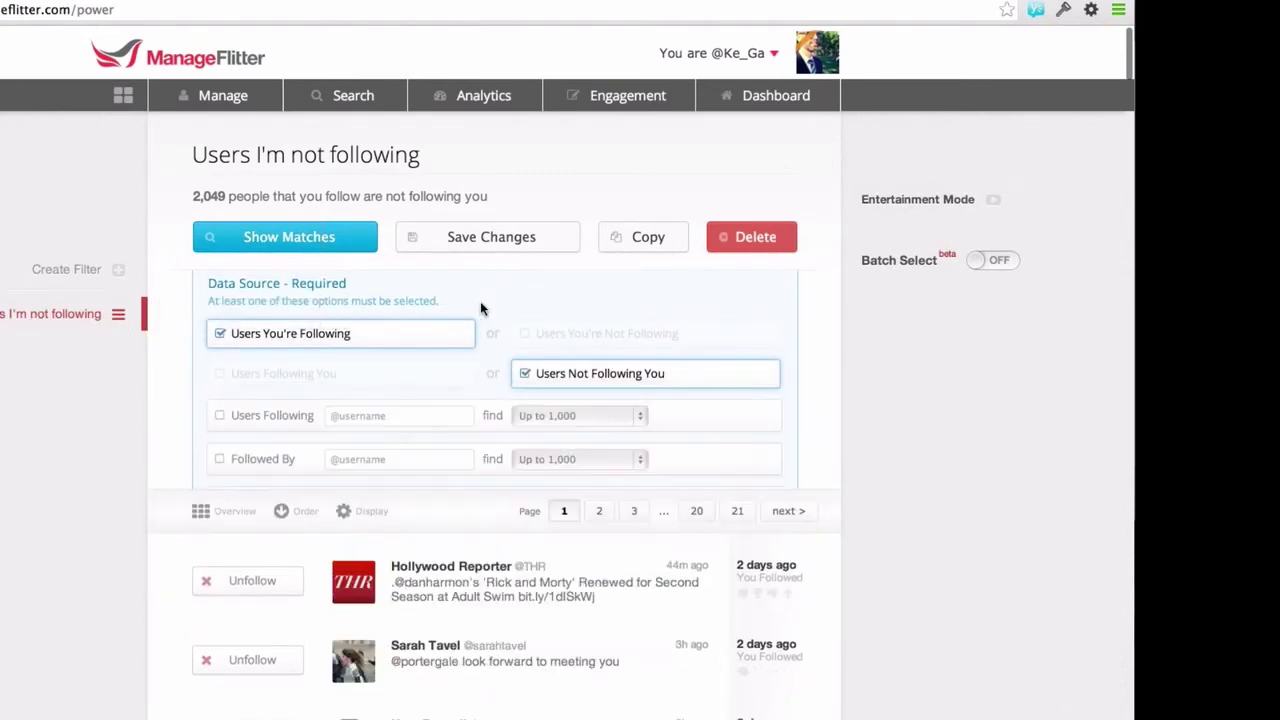
# Restrict the "Users I'm not following" filter to Followed you in the past within 0 day - 7 day.
pyautogui.scroll(-15, 480, 309)
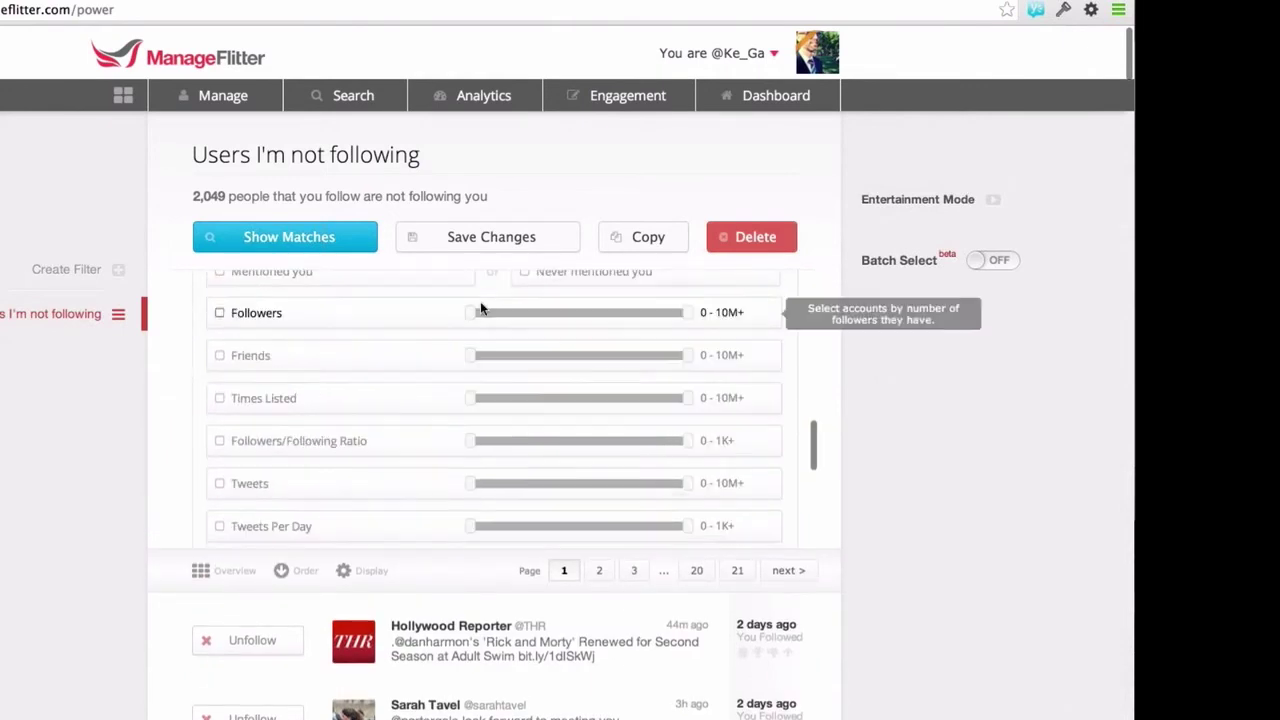
pyautogui.scroll(-2, 480, 301)
pyautogui.scroll(4, 480, 301)
pyautogui.scroll(-6, 395, 388)
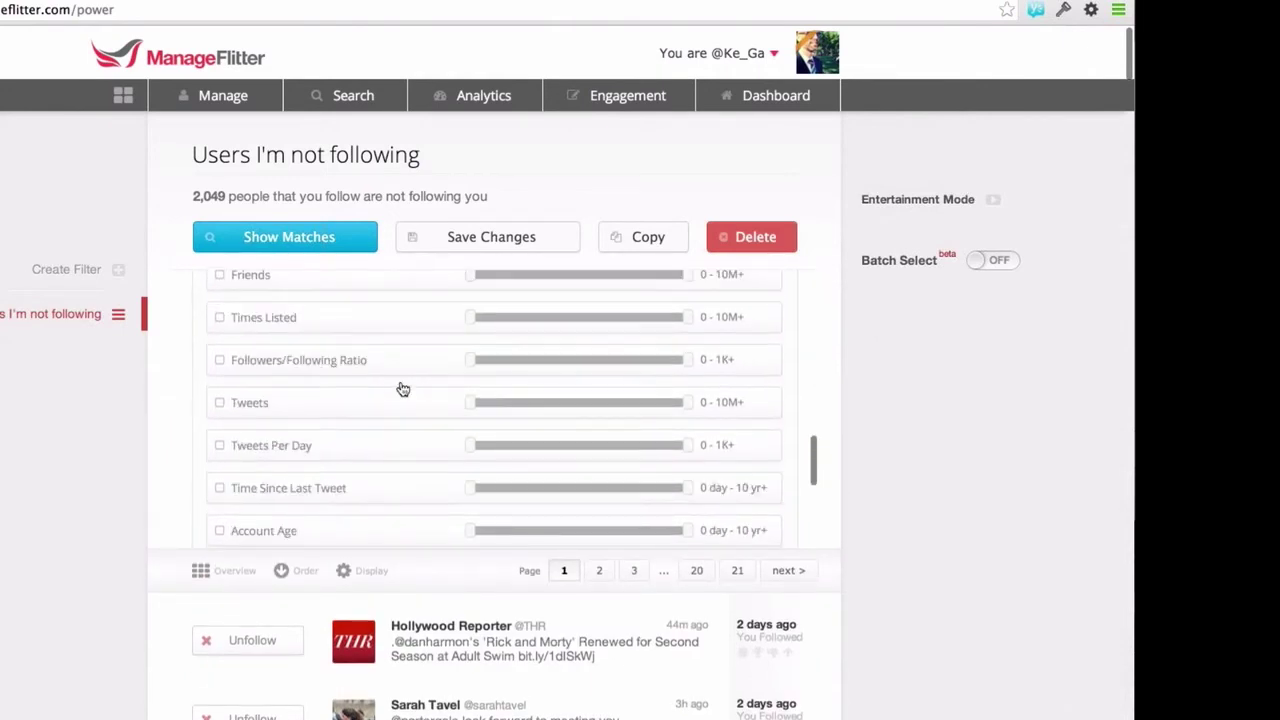
pyautogui.scroll(-6, 400, 386)
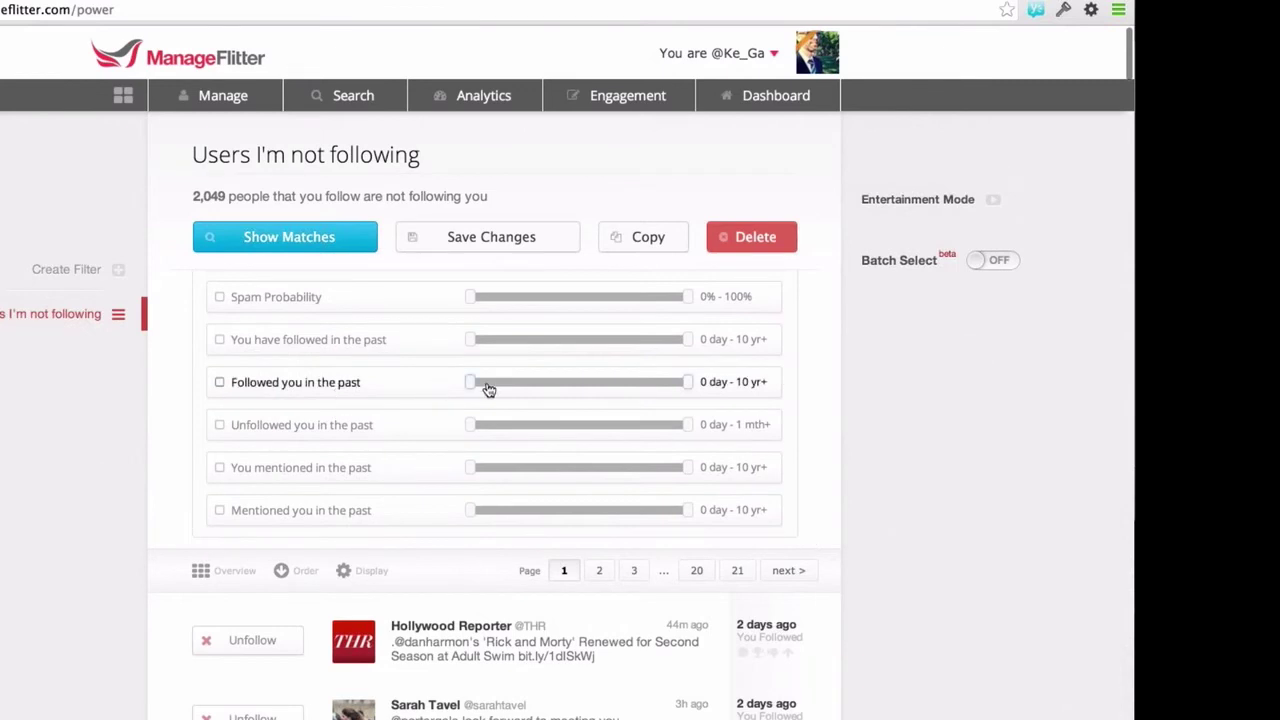
pyautogui.moveTo(686, 382); pyautogui.dragTo(538, 397)
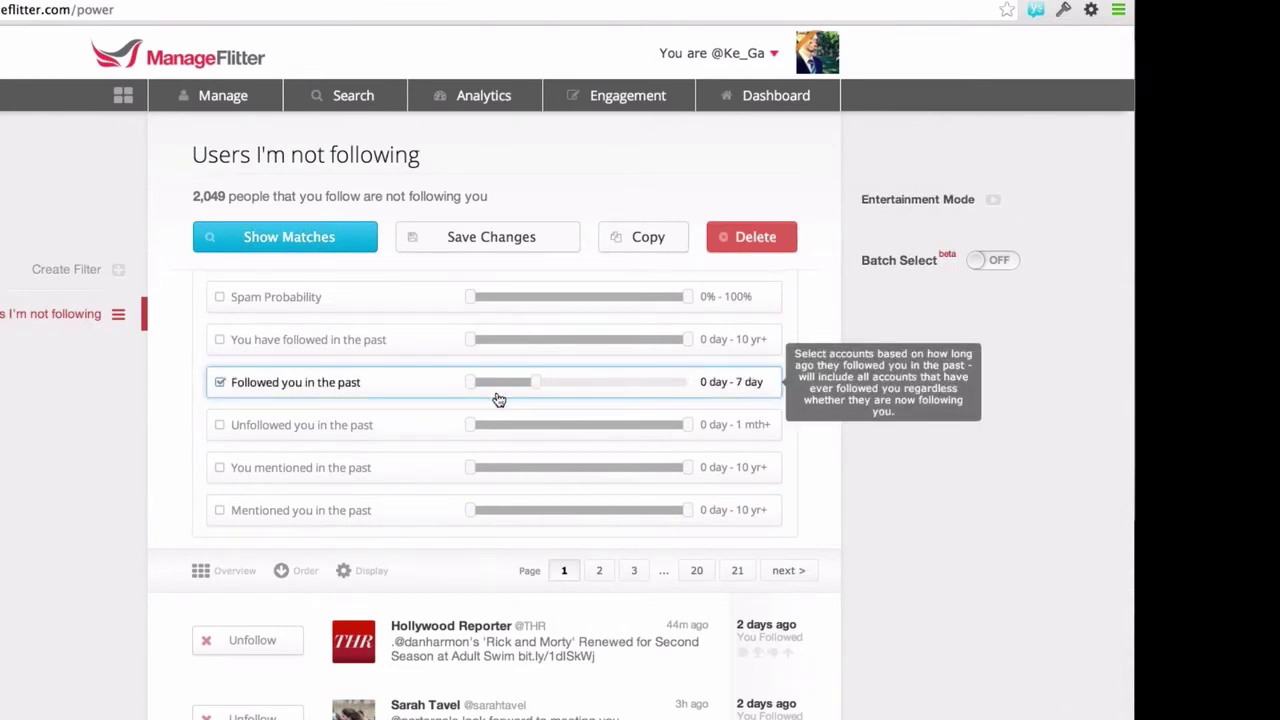
# Look over the filter's data source and optional criteria, and show the matches for the restricted filter.
pyautogui.scroll(1, 327, 397)
pyautogui.scroll(10, 327, 397)
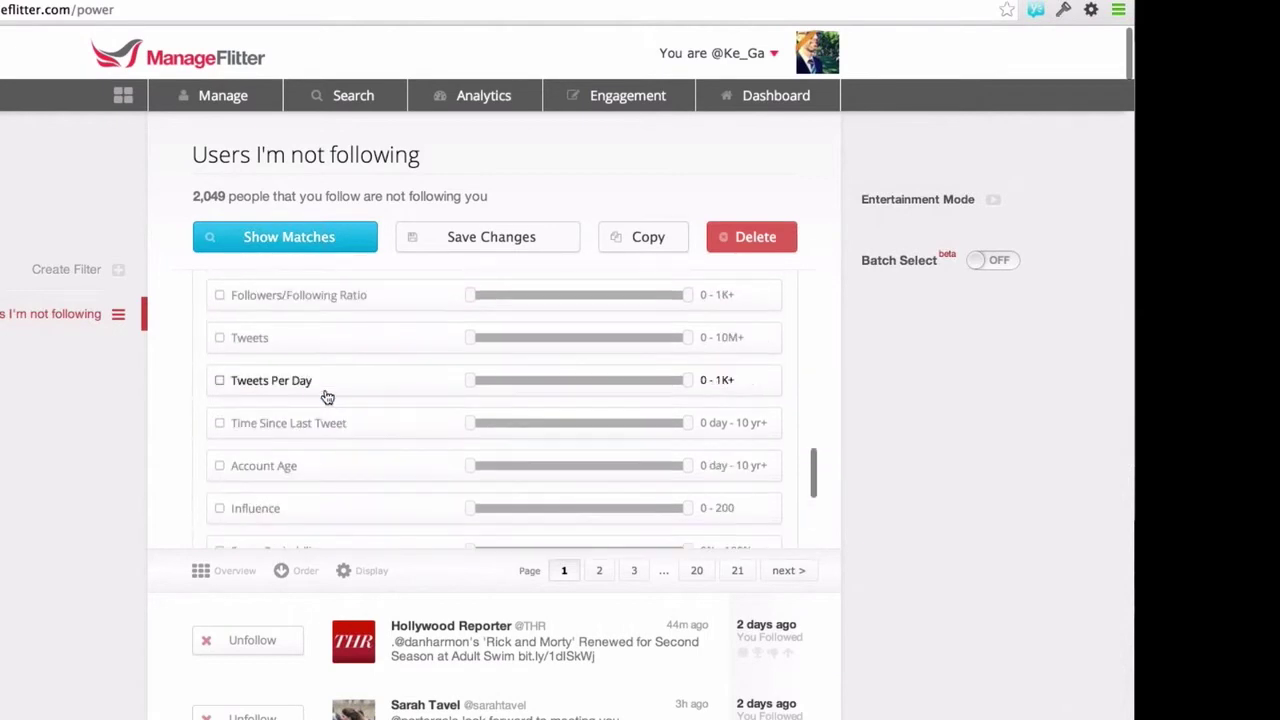
pyautogui.scroll(6, 325, 395)
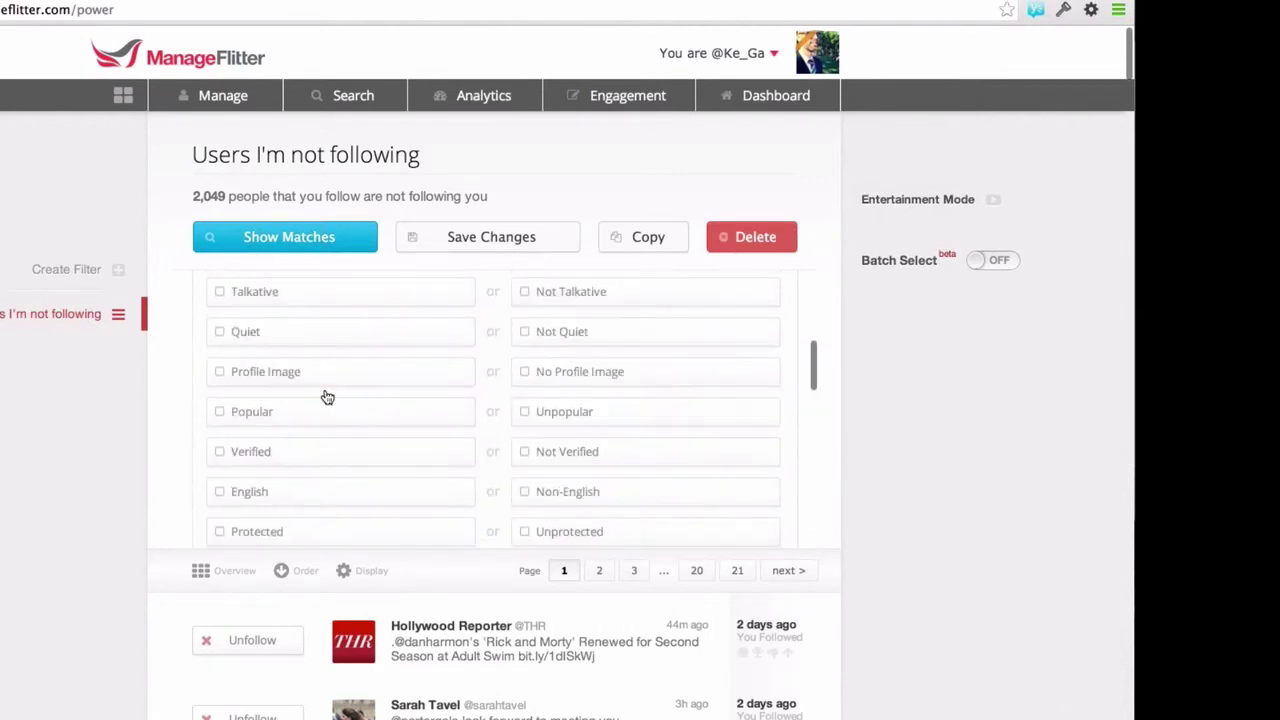
pyautogui.scroll(2, 325, 392)
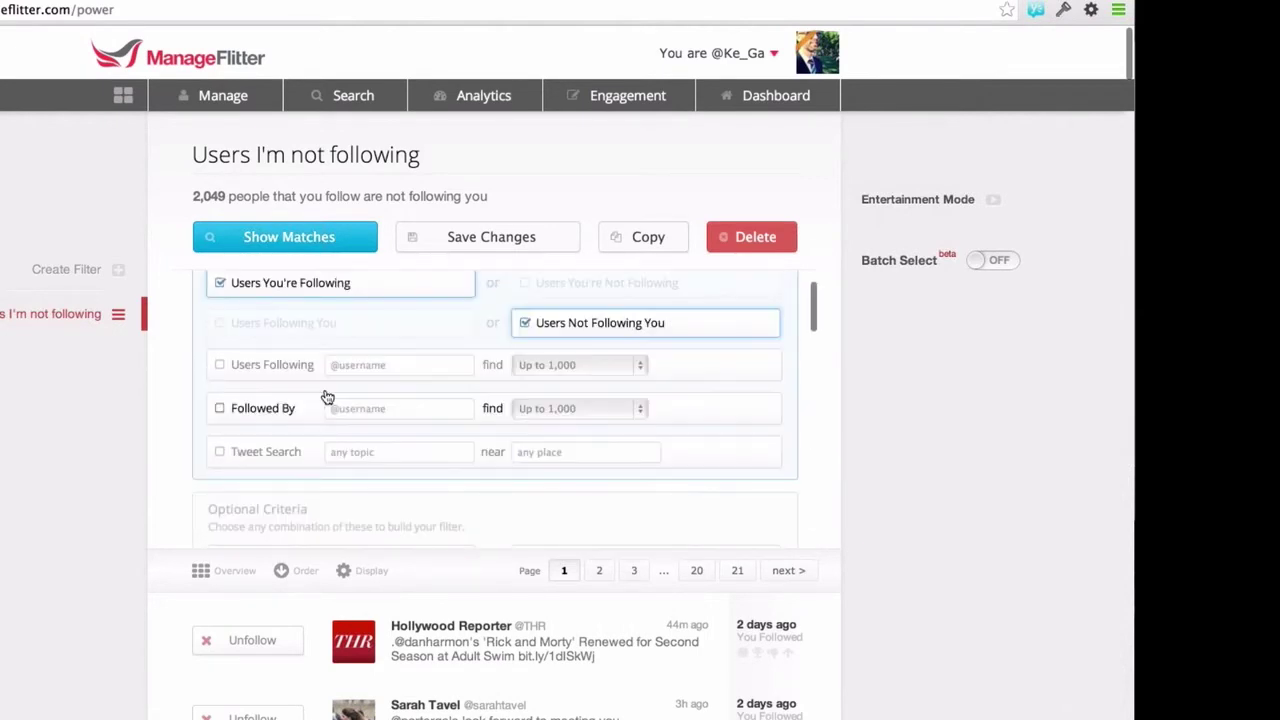
pyautogui.scroll(-4, 327, 397)
pyautogui.scroll(-8, 327, 397)
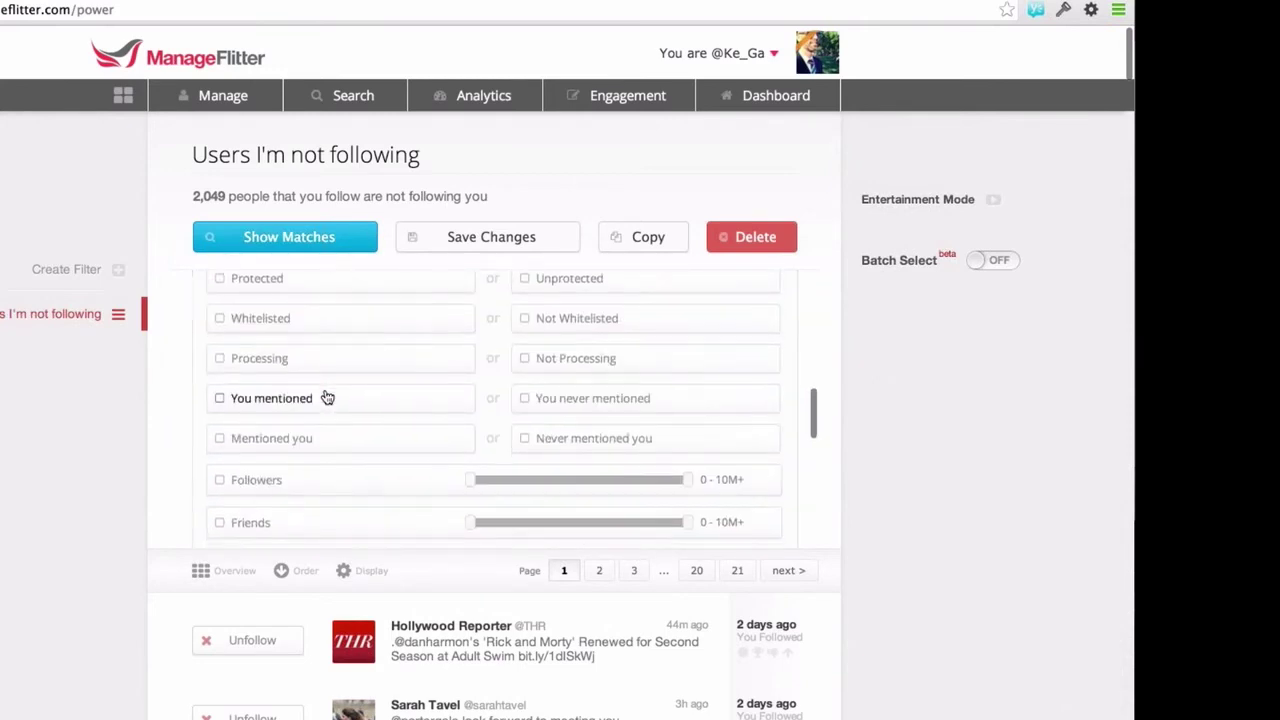
pyautogui.scroll(-4, 329, 397)
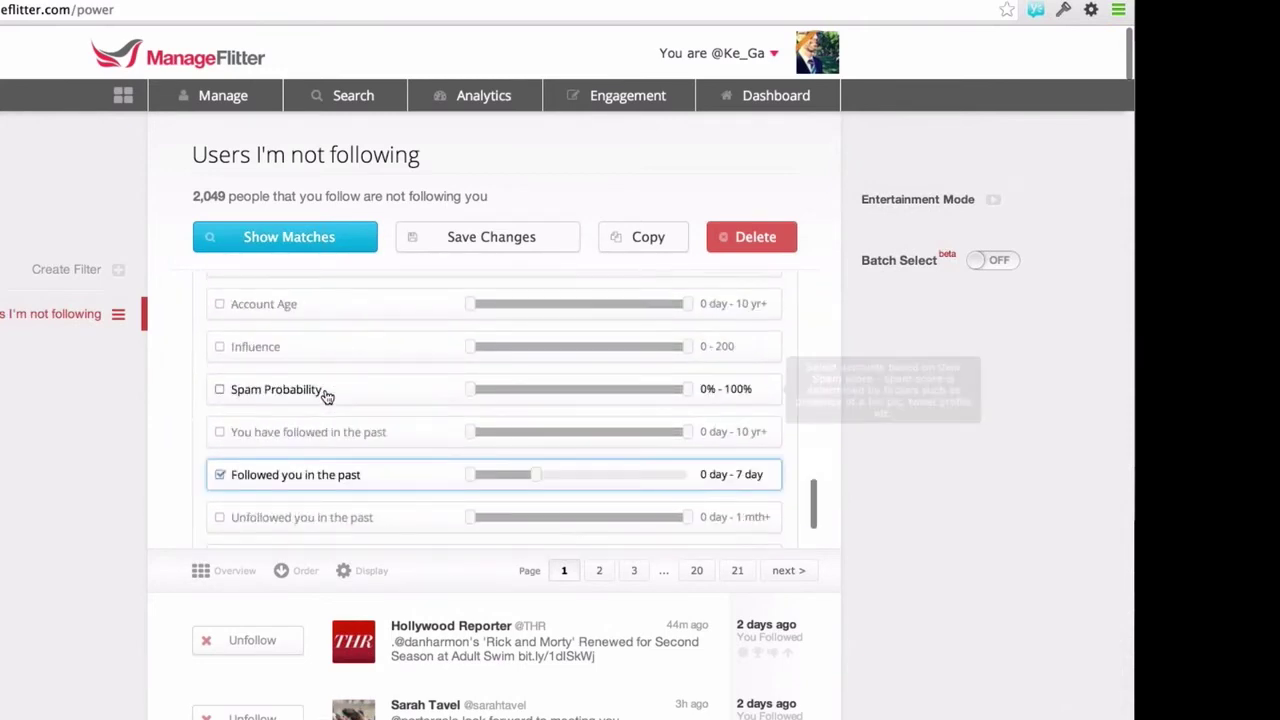
pyautogui.click(303, 242)
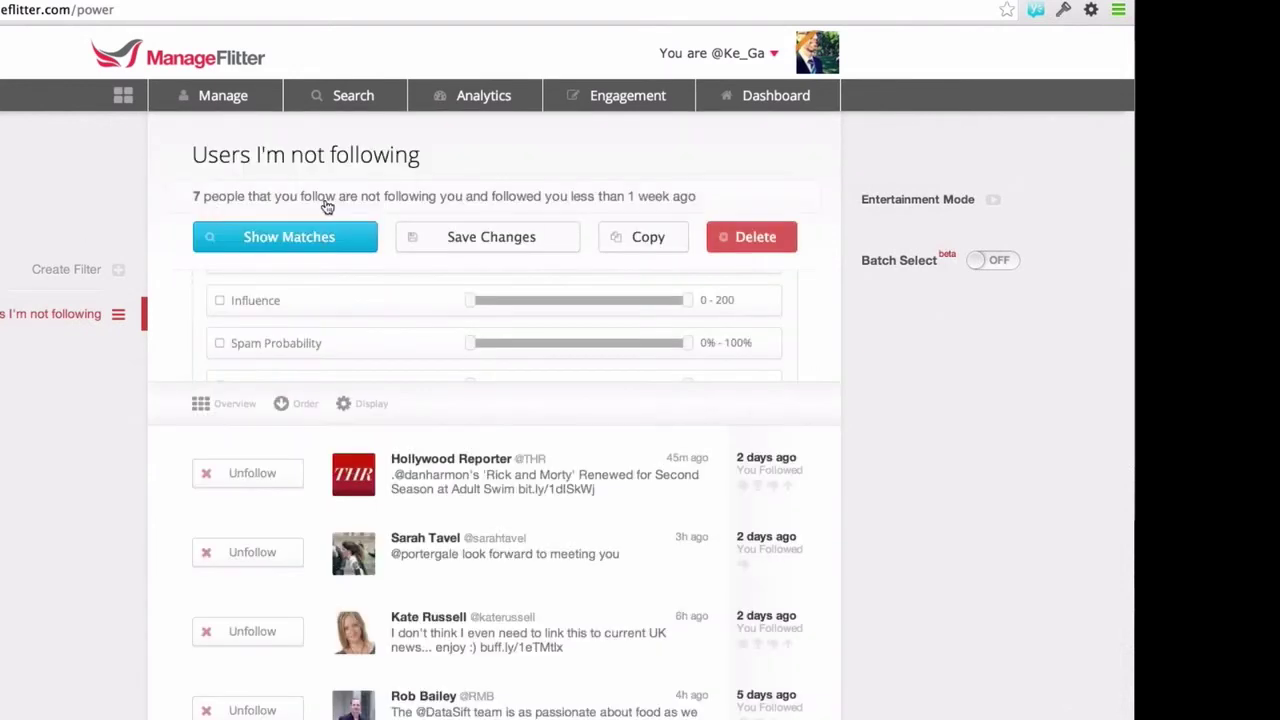
# Reload Power Mode and reopen the saved "Users I'm not following" filter.
pyautogui.click(223, 95)
pyautogui.click(226, 208)
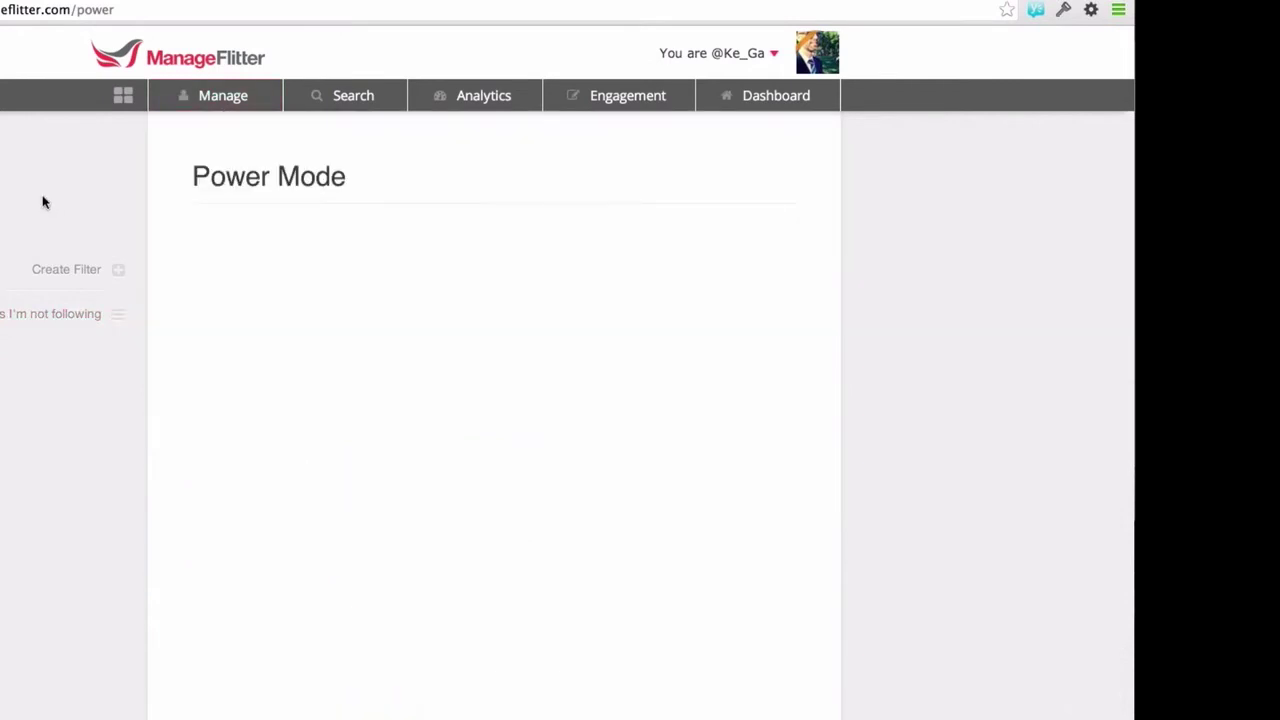
pyautogui.click(52, 314)
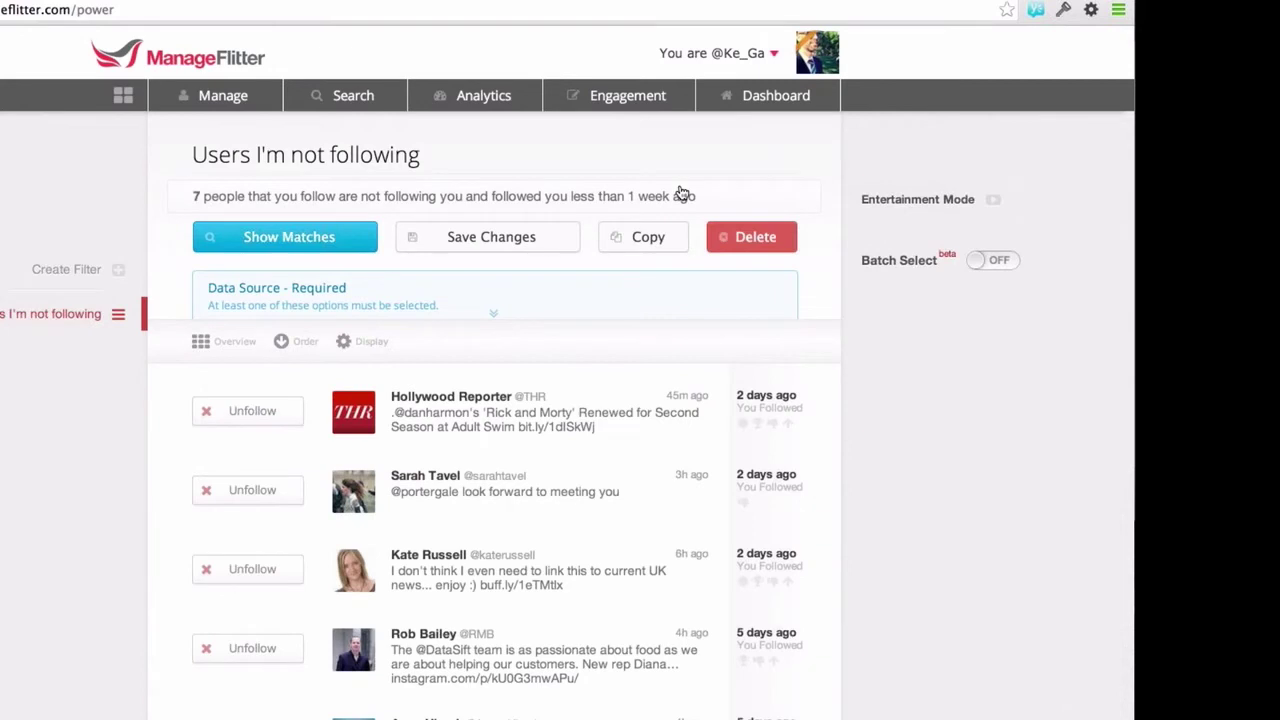
# Switch to Skype to read the recent group conversation, and return to the saved filter in ManageFlitter.
pyautogui.moveTo(380, 712)
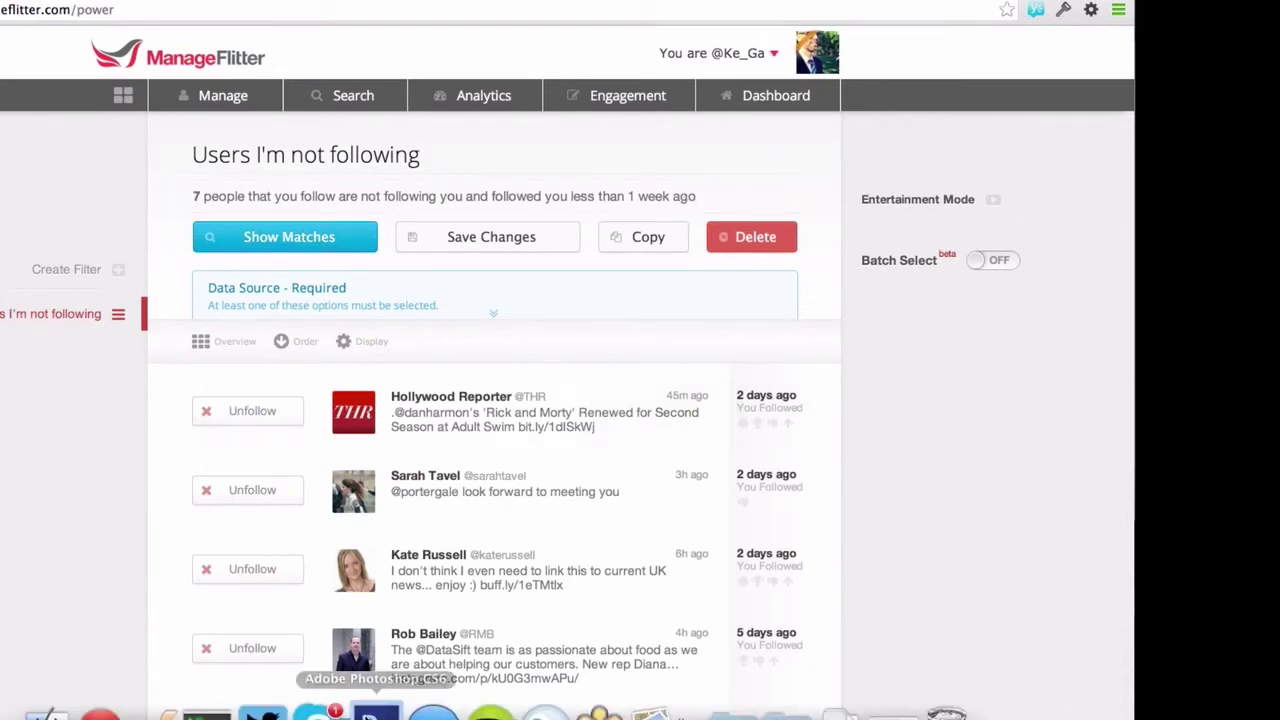
pyautogui.click(333, 705)
pyautogui.click(237, 256)
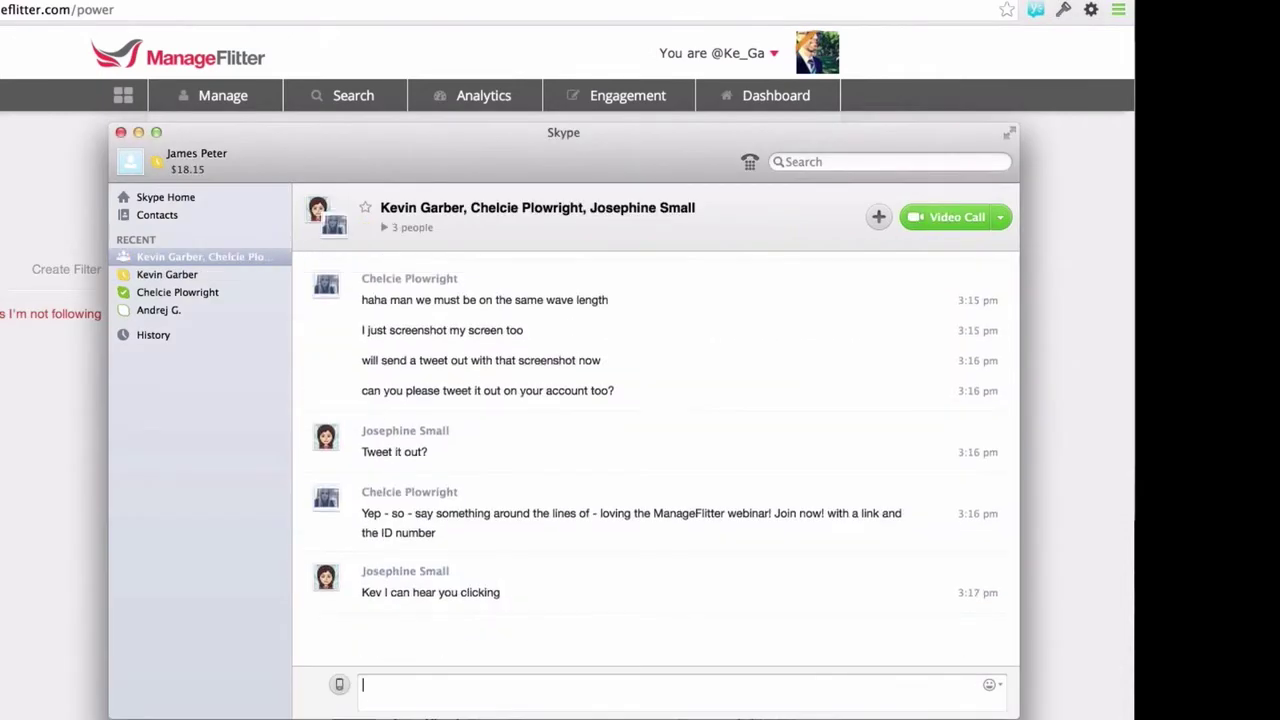
pyautogui.click(55, 318)
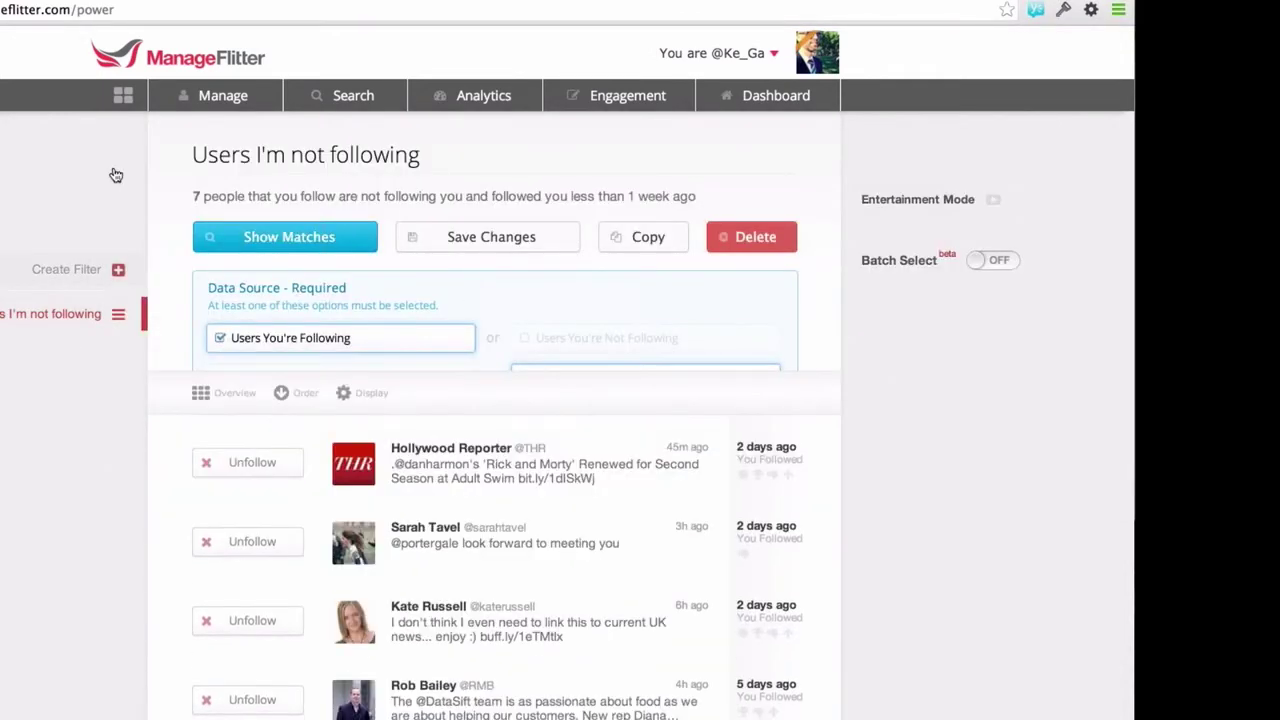
# Start a new blank filter in Power Mode.
pyautogui.click(222, 95)
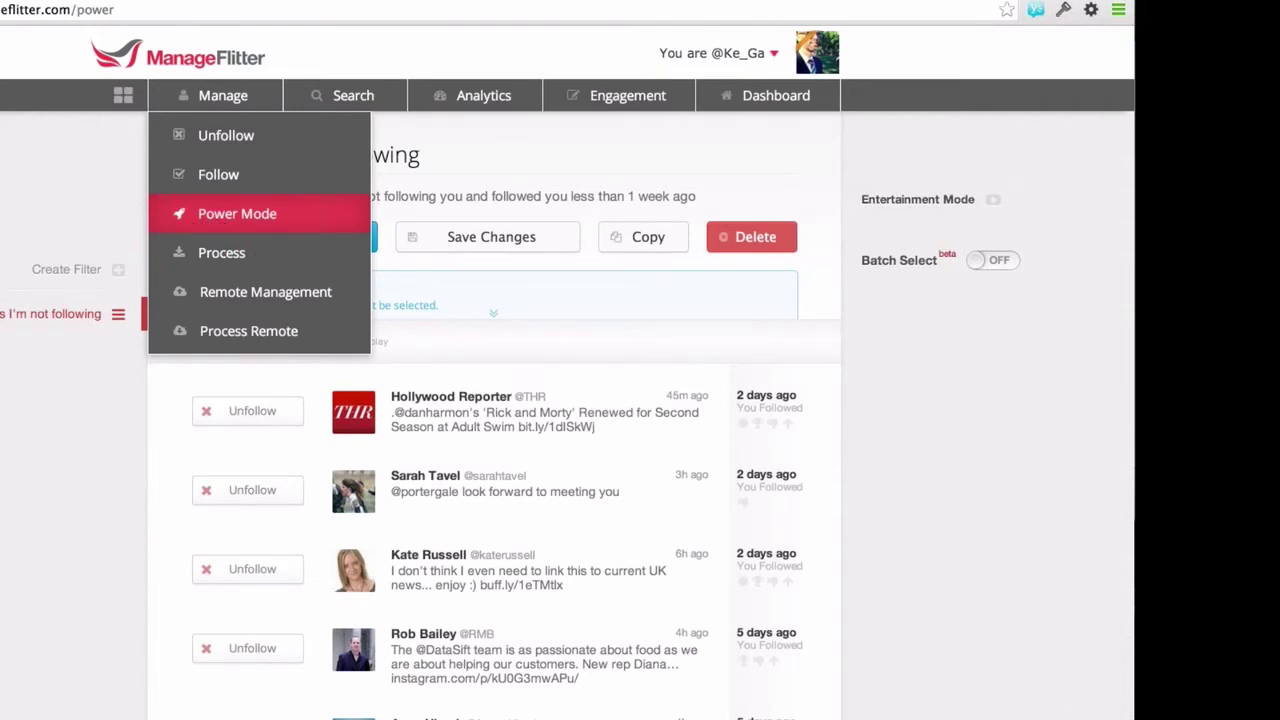
pyautogui.click(118, 269)
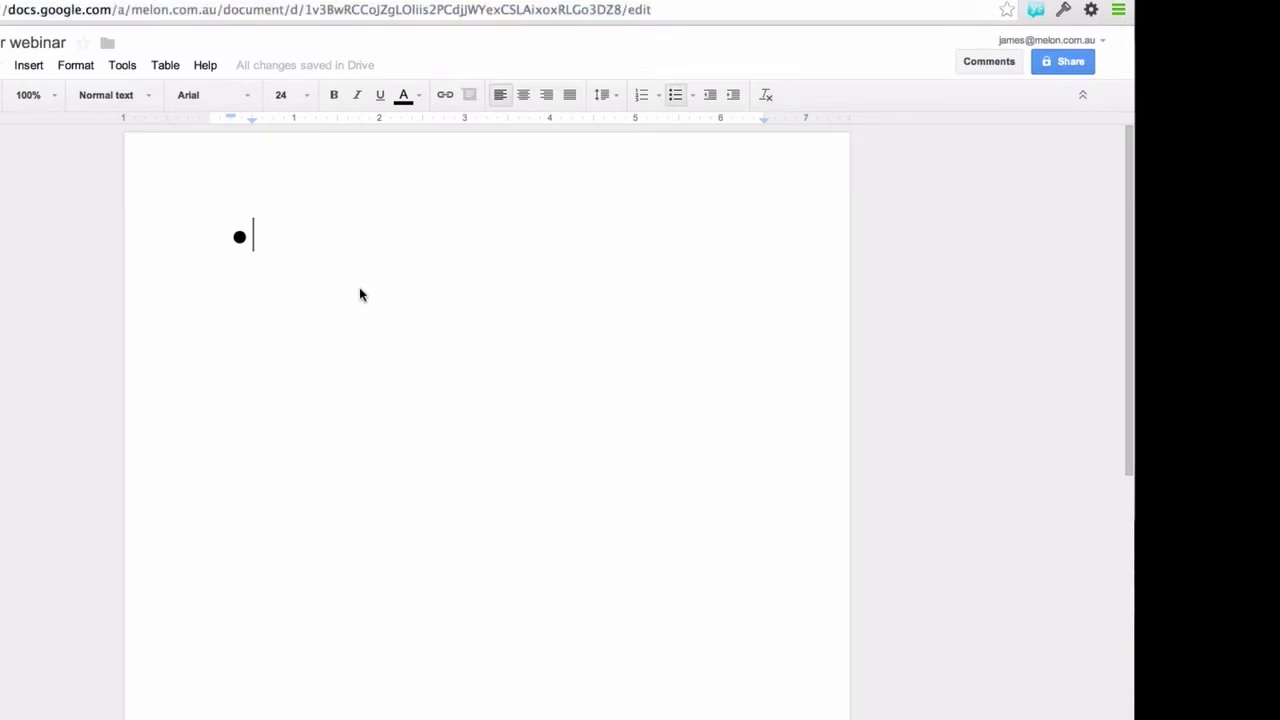
# Write the bullet "Users who don't follow you back but you've followed in more than x days" in the Google Docs webinar document.
pyautogui.write('Users ')
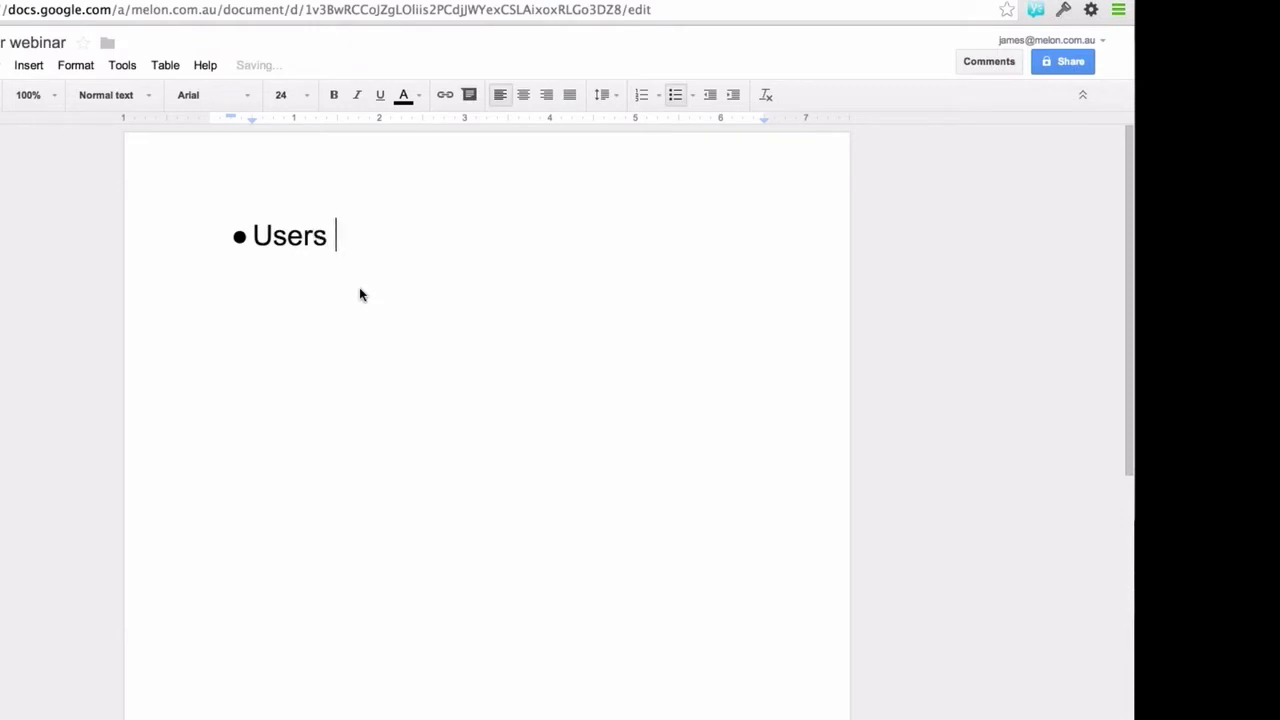
pyautogui.write('who do')
pyautogui.write("n't follow ")
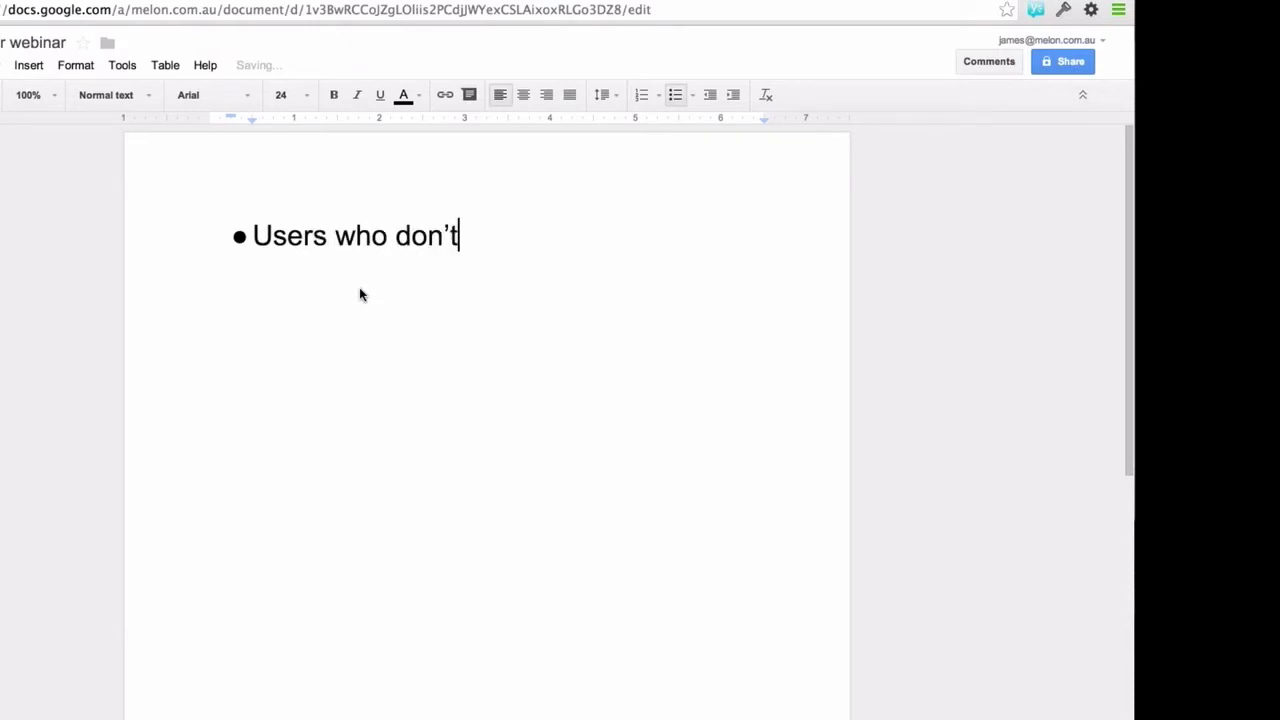
pyautogui.write('you ')
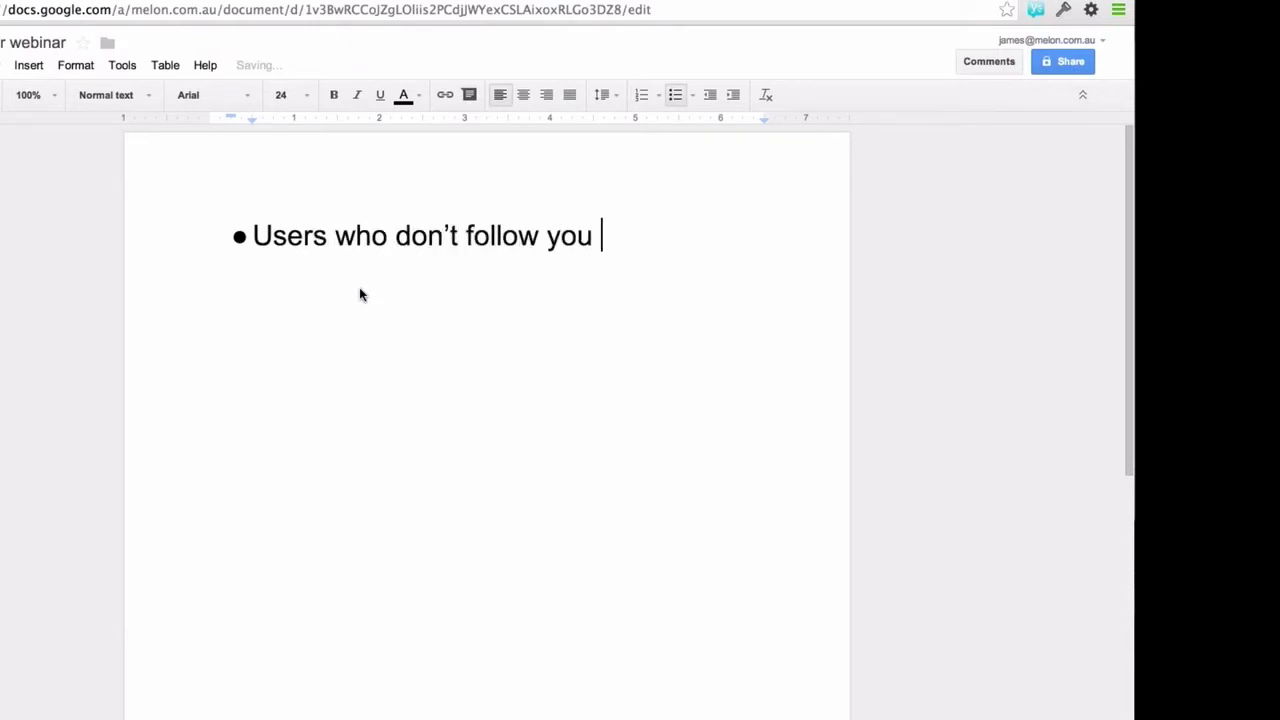
pyautogui.write('back but ')
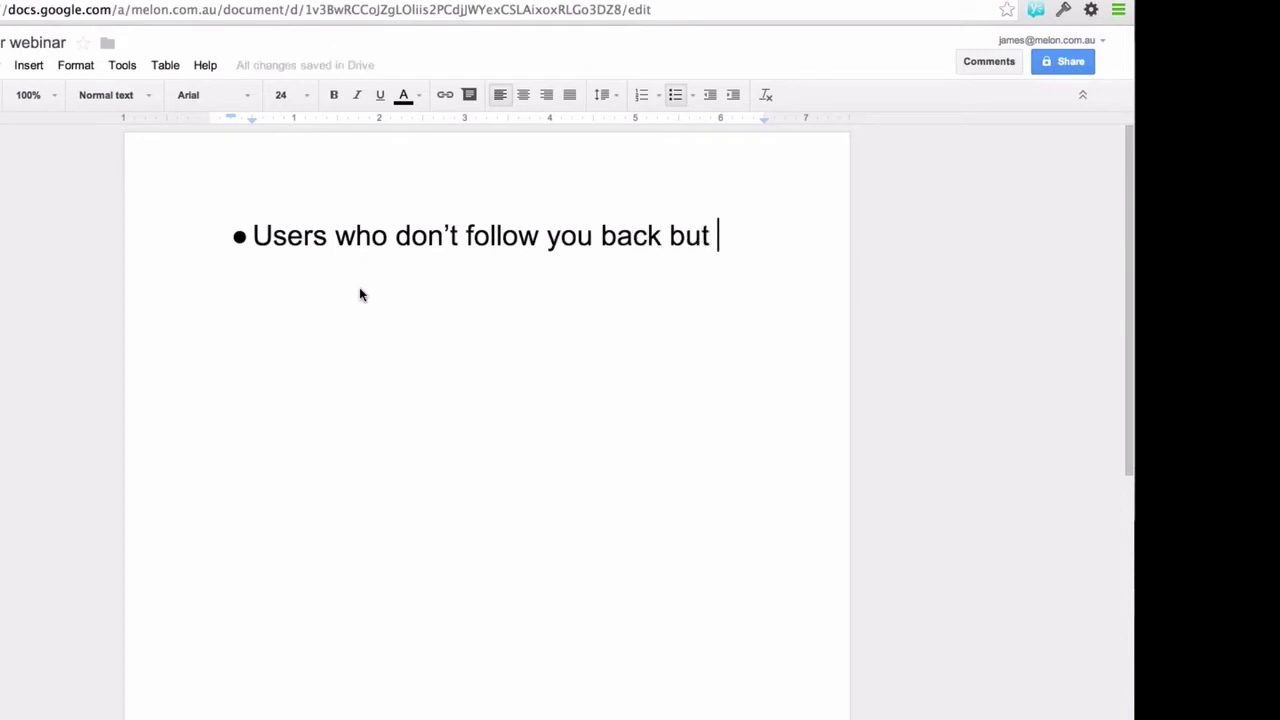
pyautogui.write("you've gol")
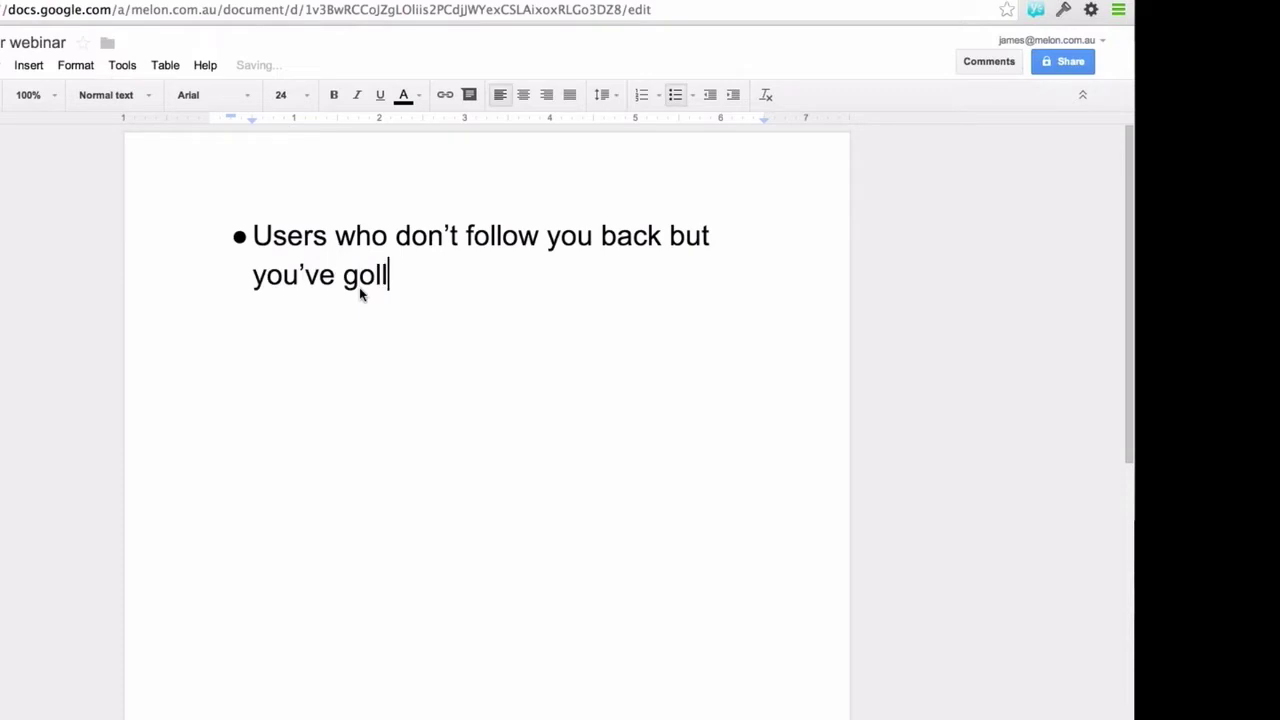
pyautogui.press('BackSpace')
pyautogui.press('BackSpace')
pyautogui.press('BackSpace')
pyautogui.press('BackSpace')
pyautogui.write("'ve followed i")
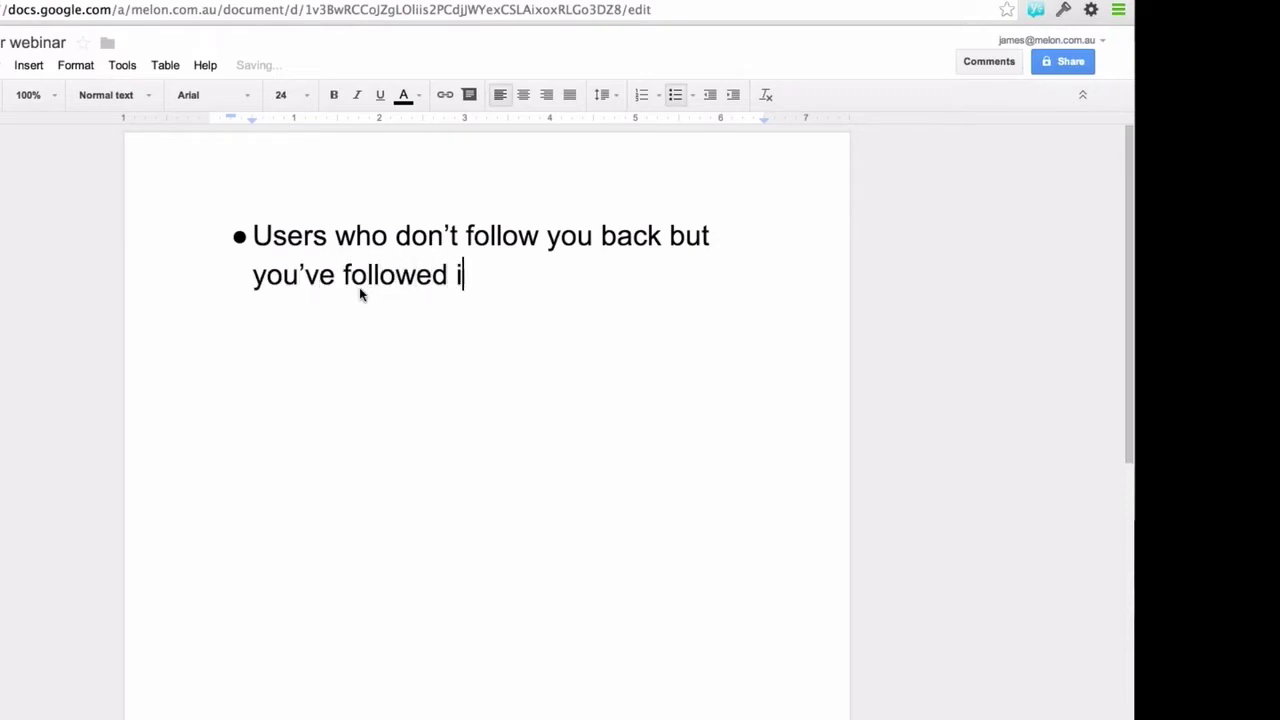
pyautogui.write('n more than z')
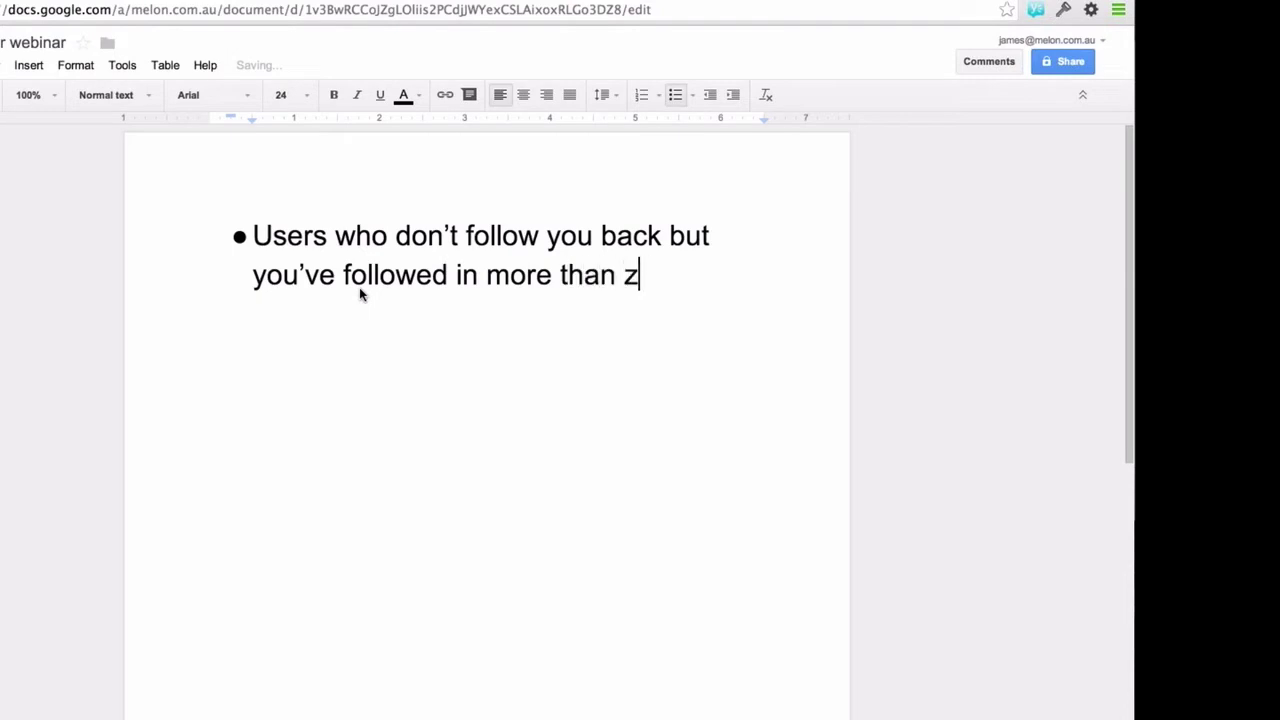
pyautogui.press('BackSpace')
pyautogui.write('x days')
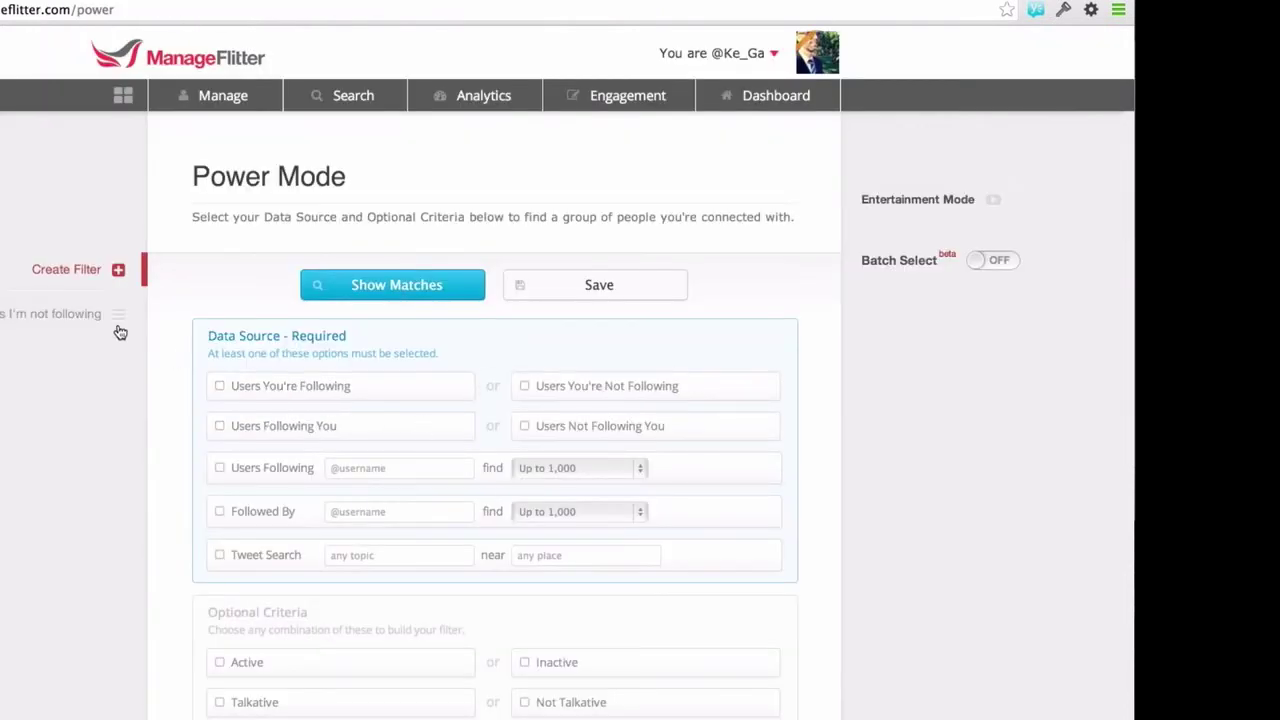
# In ManageFlitter, reopen the "Users I'm not following" filter and set Followed you in the past to 7 day - 10 yr+.
pyautogui.click(60, 316)
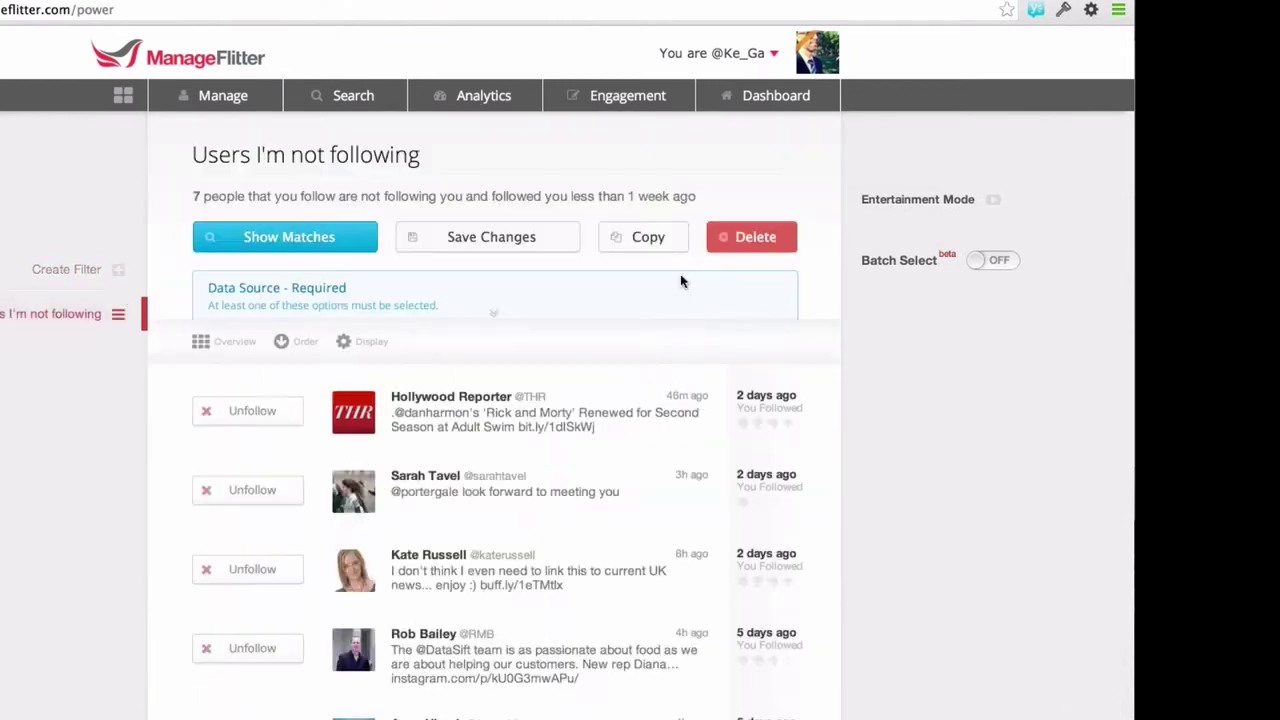
pyautogui.scroll(-10, 485, 485)
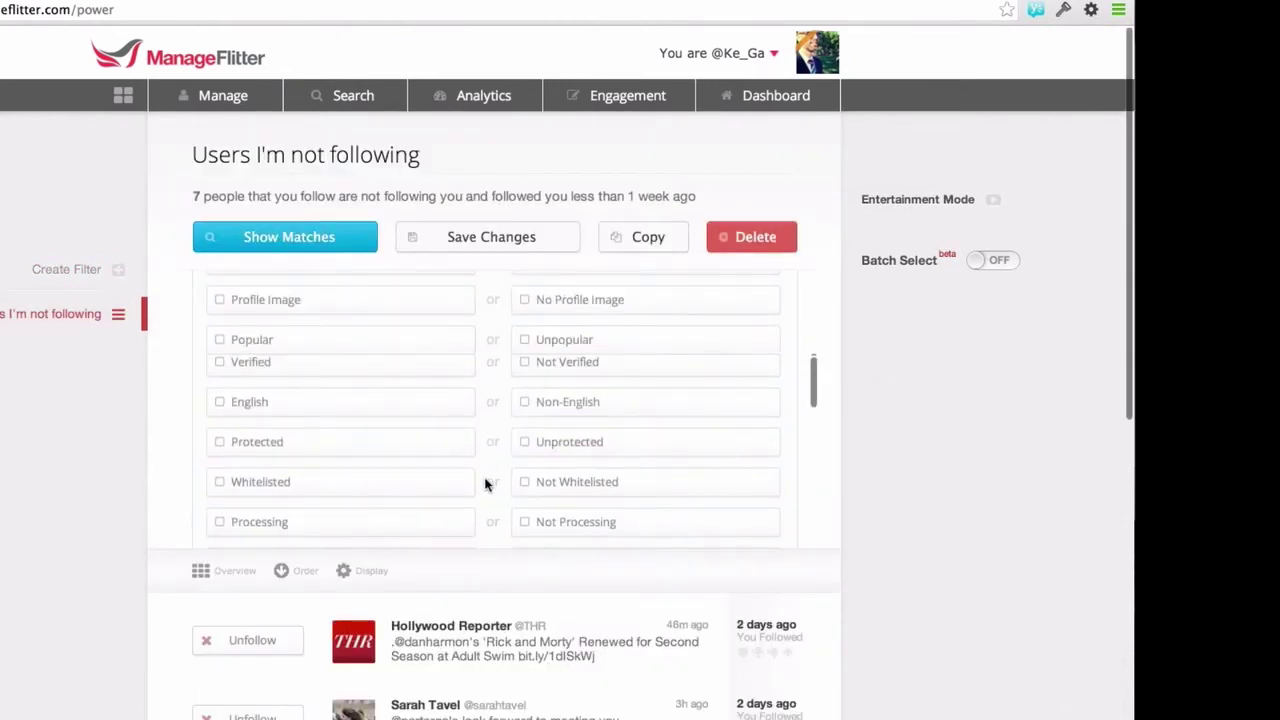
pyautogui.scroll(-5, 485, 485)
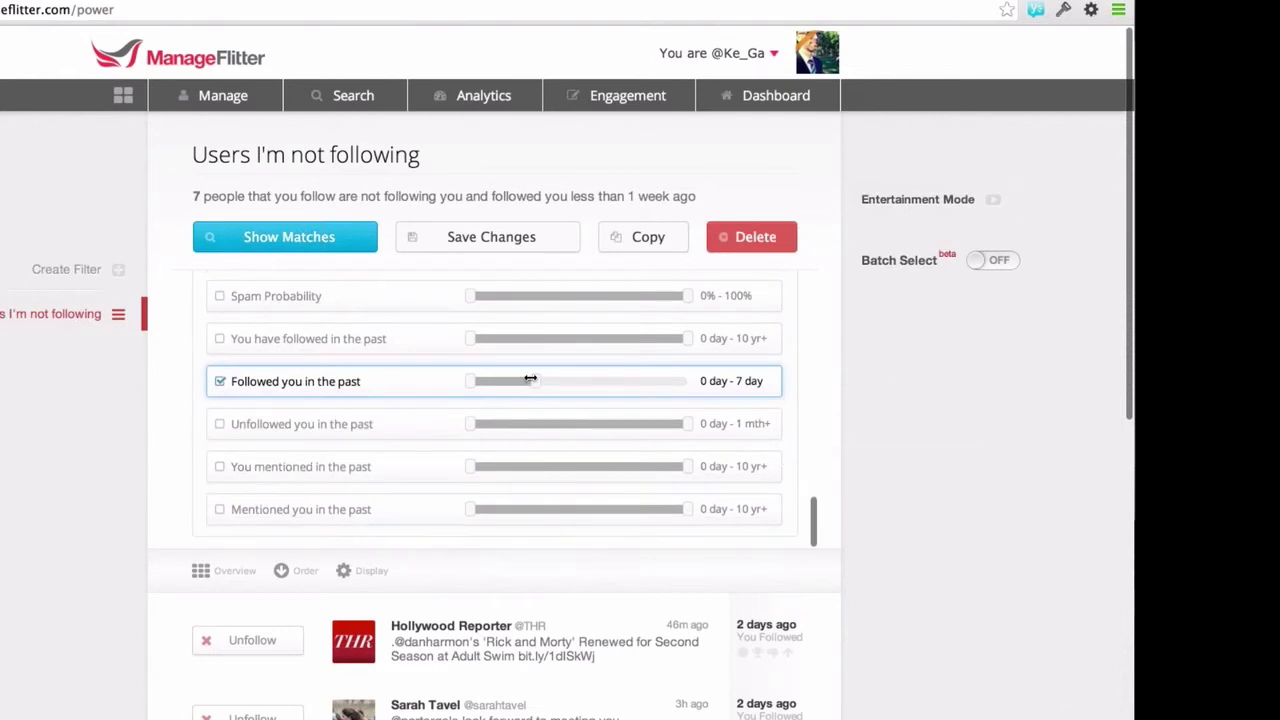
pyautogui.moveTo(726, 391)
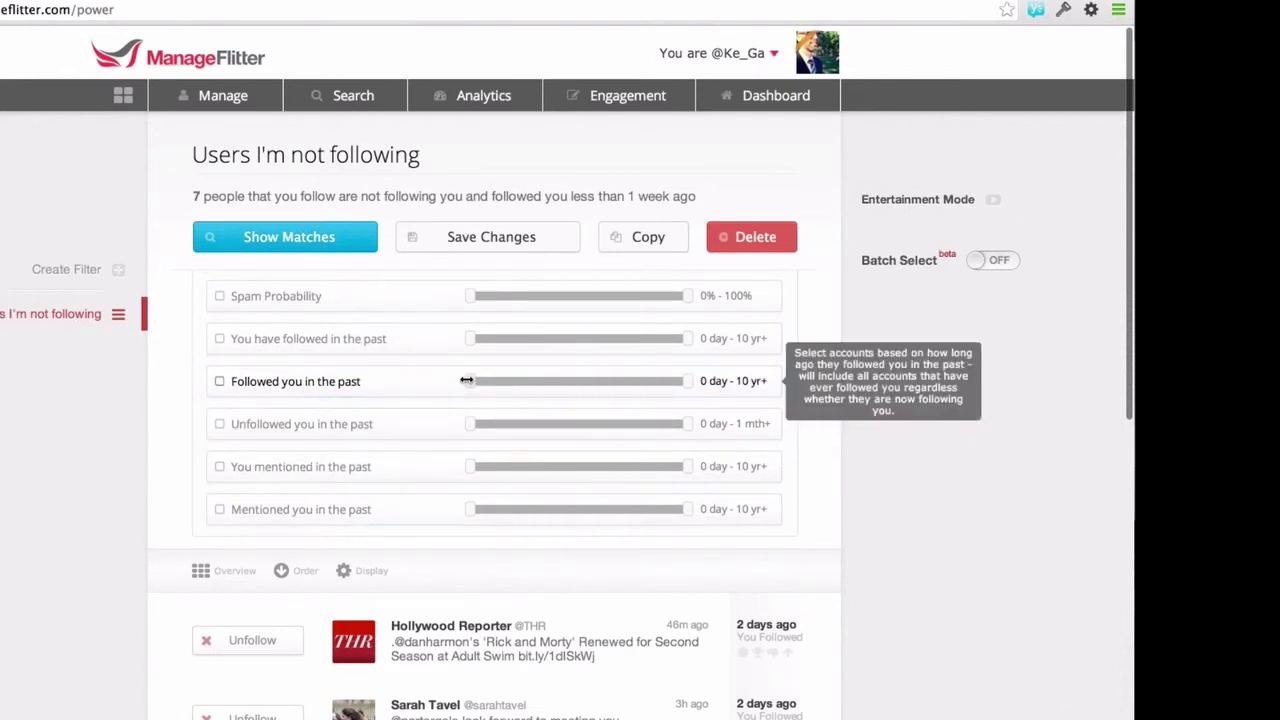
pyautogui.moveTo(477, 381); pyautogui.dragTo(533, 380)
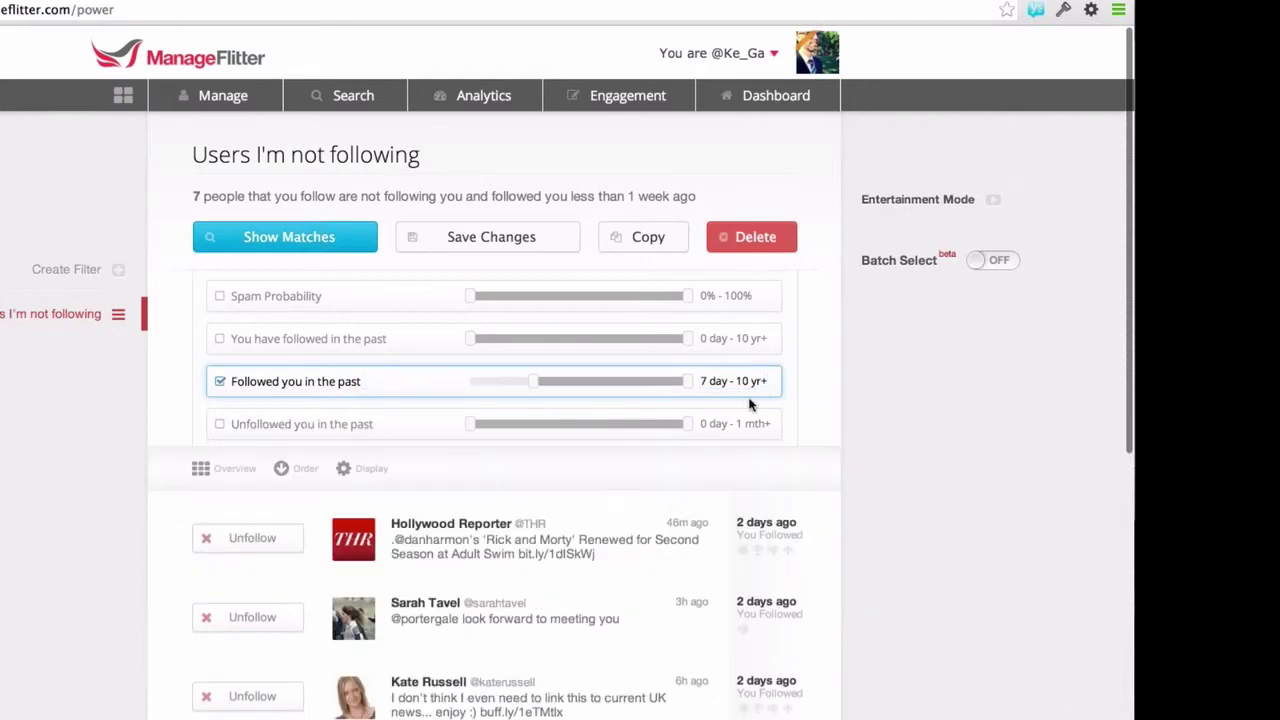
# Show the matches for the altered filter and check its Followed you in the past criterion.
pyautogui.moveTo(263, 394)
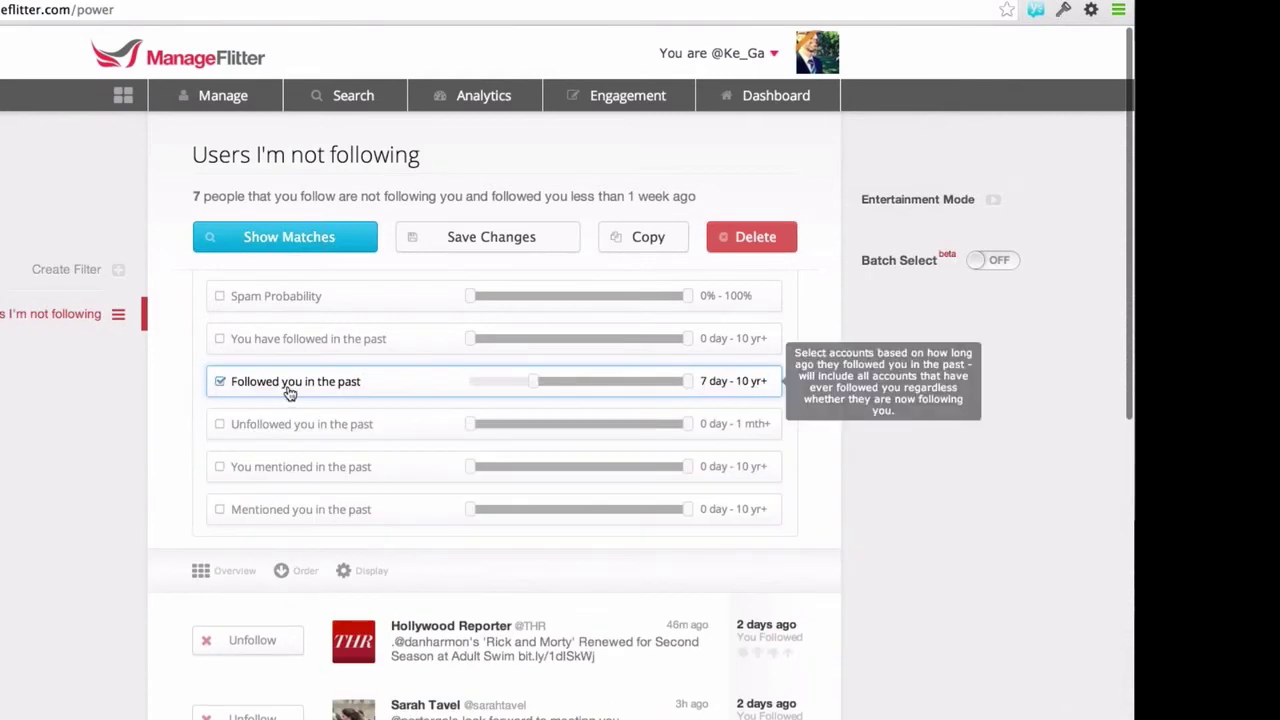
pyautogui.click(297, 240)
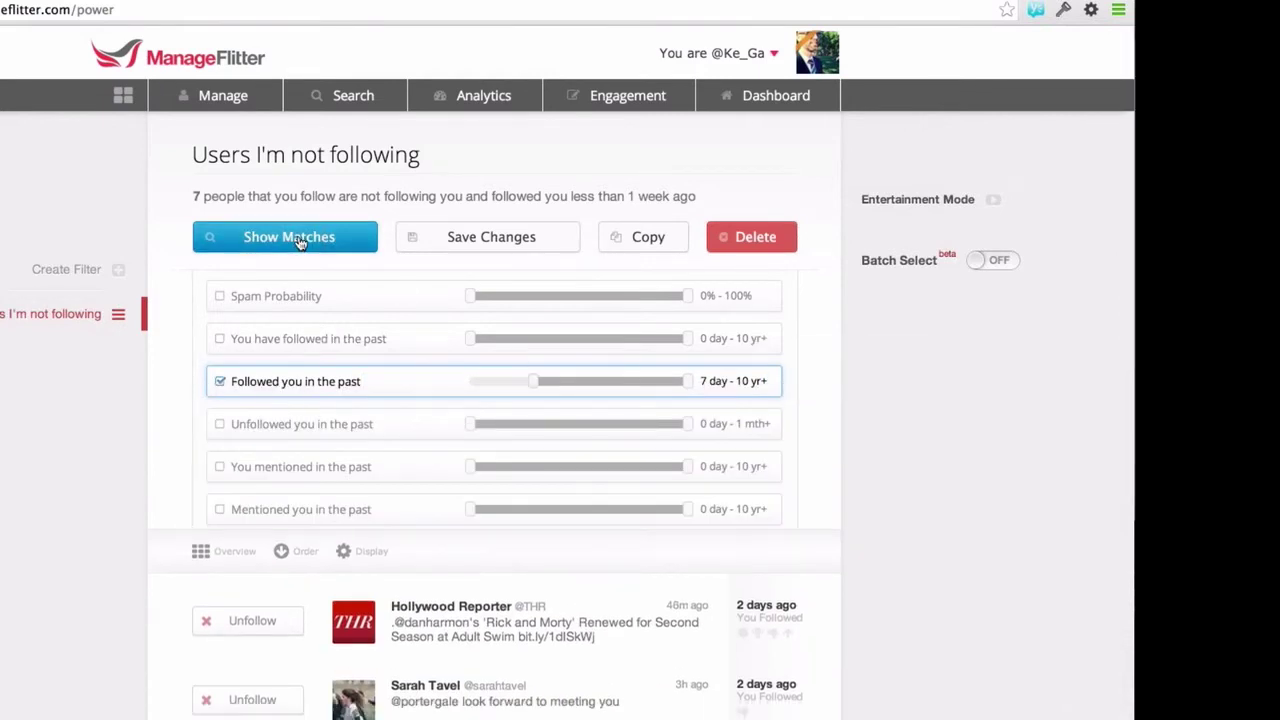
pyautogui.click(243, 236)
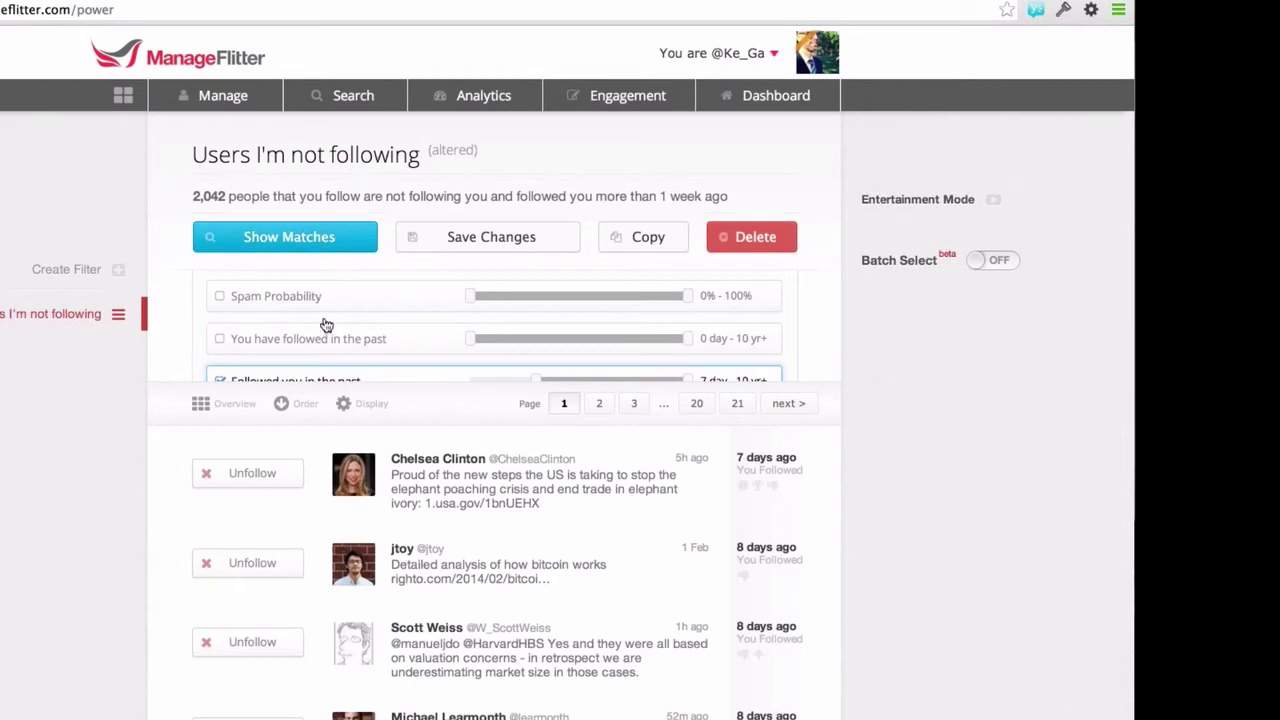
pyautogui.moveTo(325, 323)
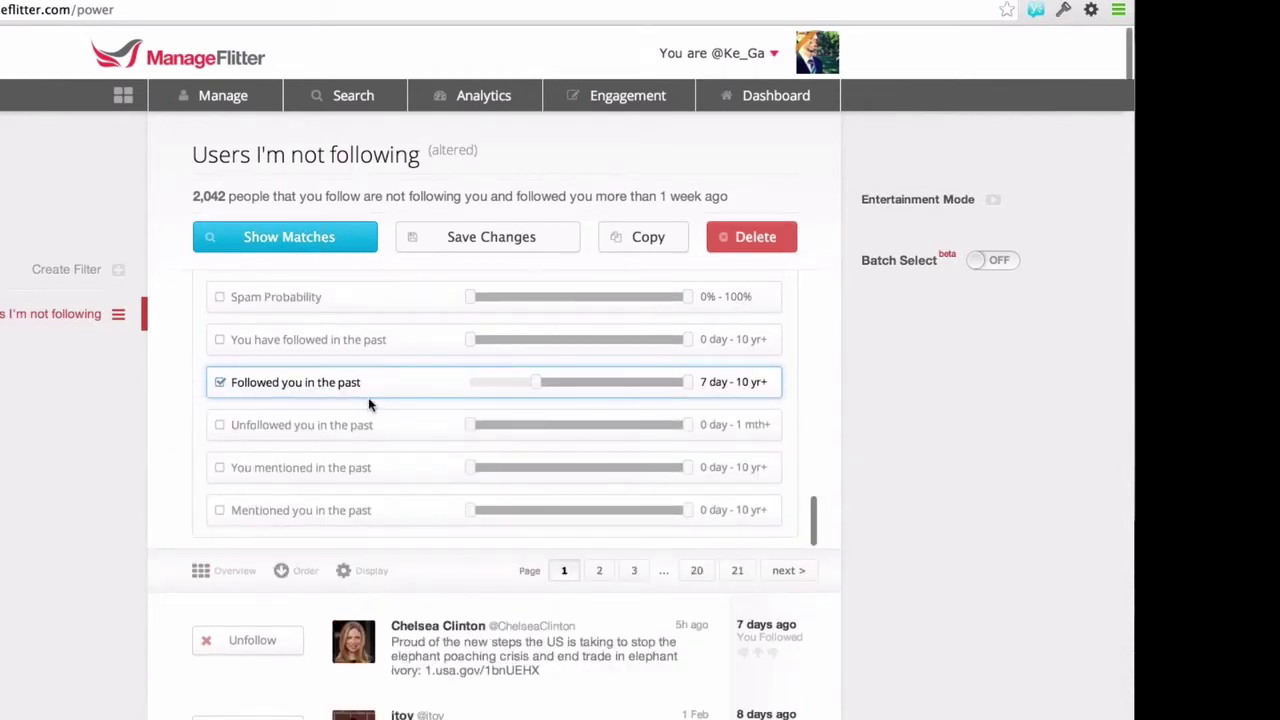
pyautogui.scroll(2, 368, 397)
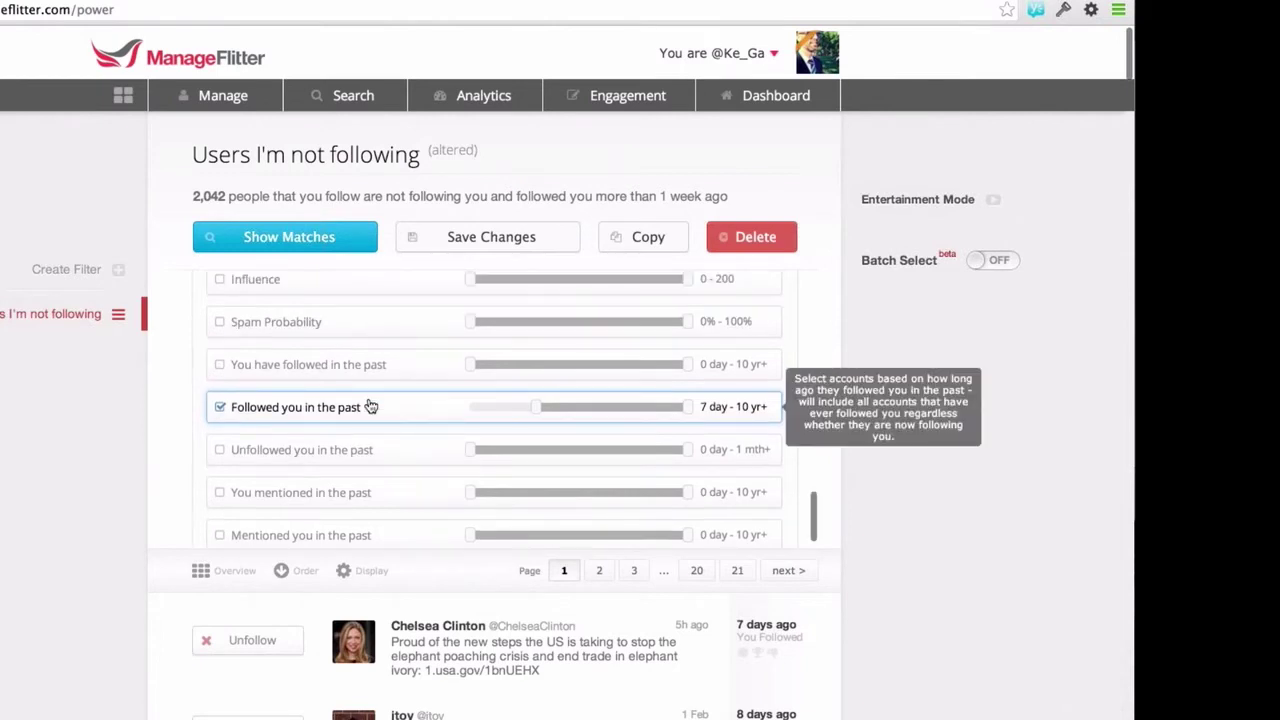
# Limit the Followers criterion of the "Users I'm not following" filter to 0 - 1K and show the matches.
pyautogui.scroll(3, 370, 405)
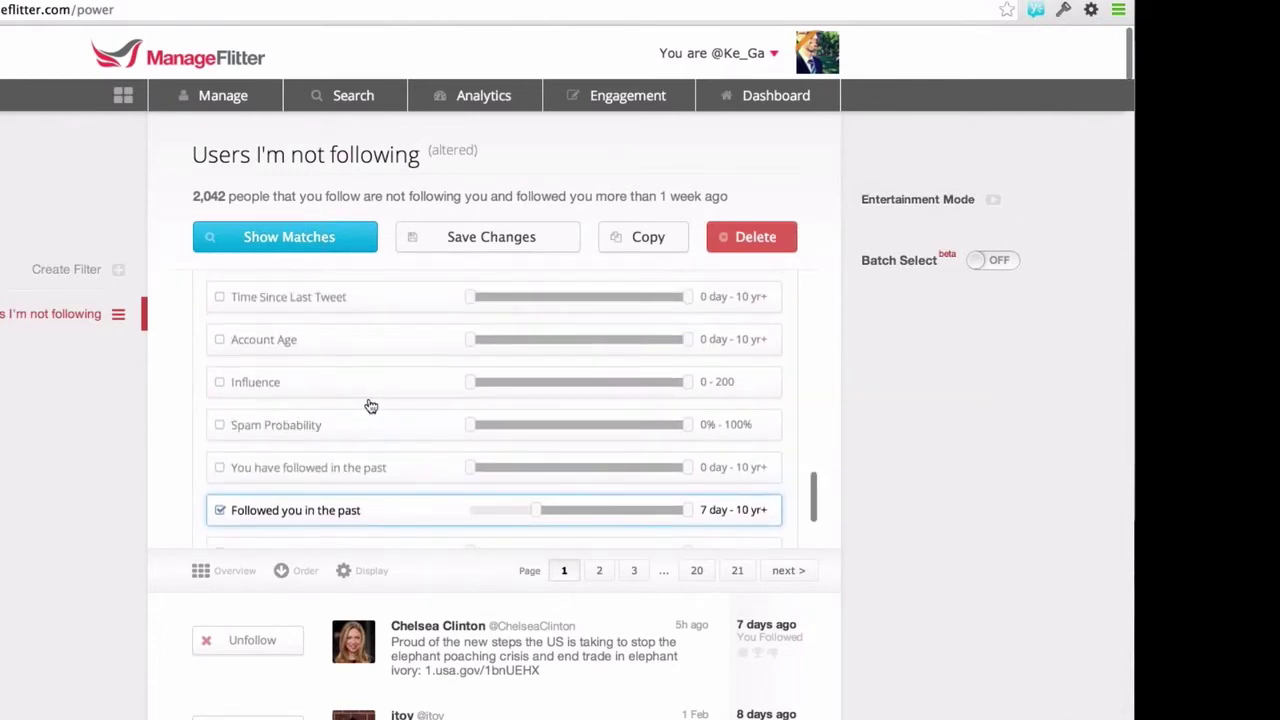
pyautogui.scroll(3, 370, 405)
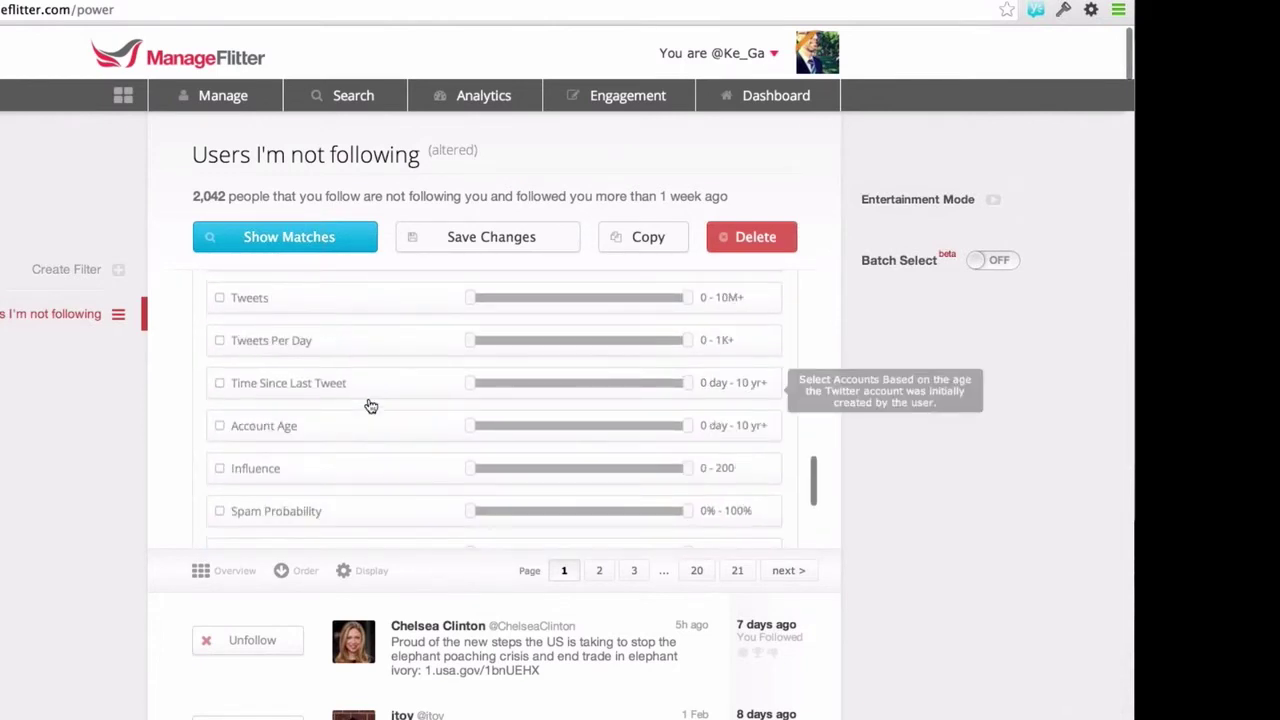
pyautogui.scroll(5, 368, 404)
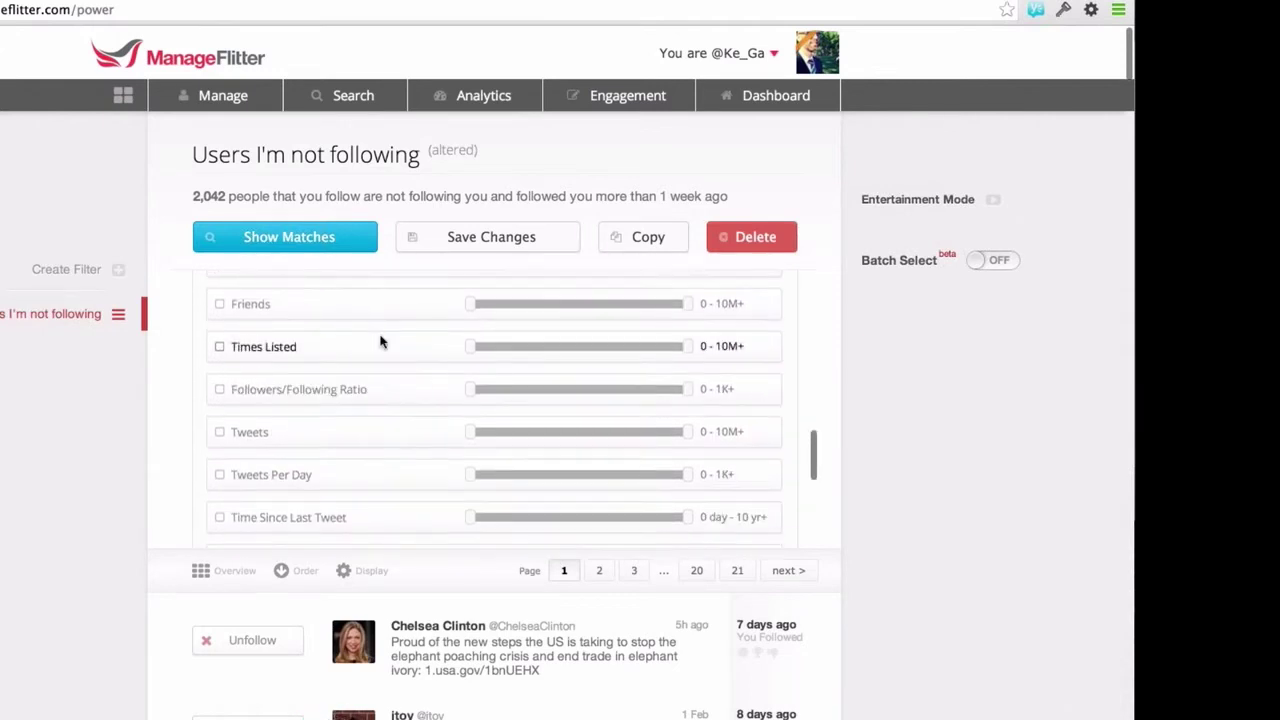
pyautogui.scroll(2, 477, 357)
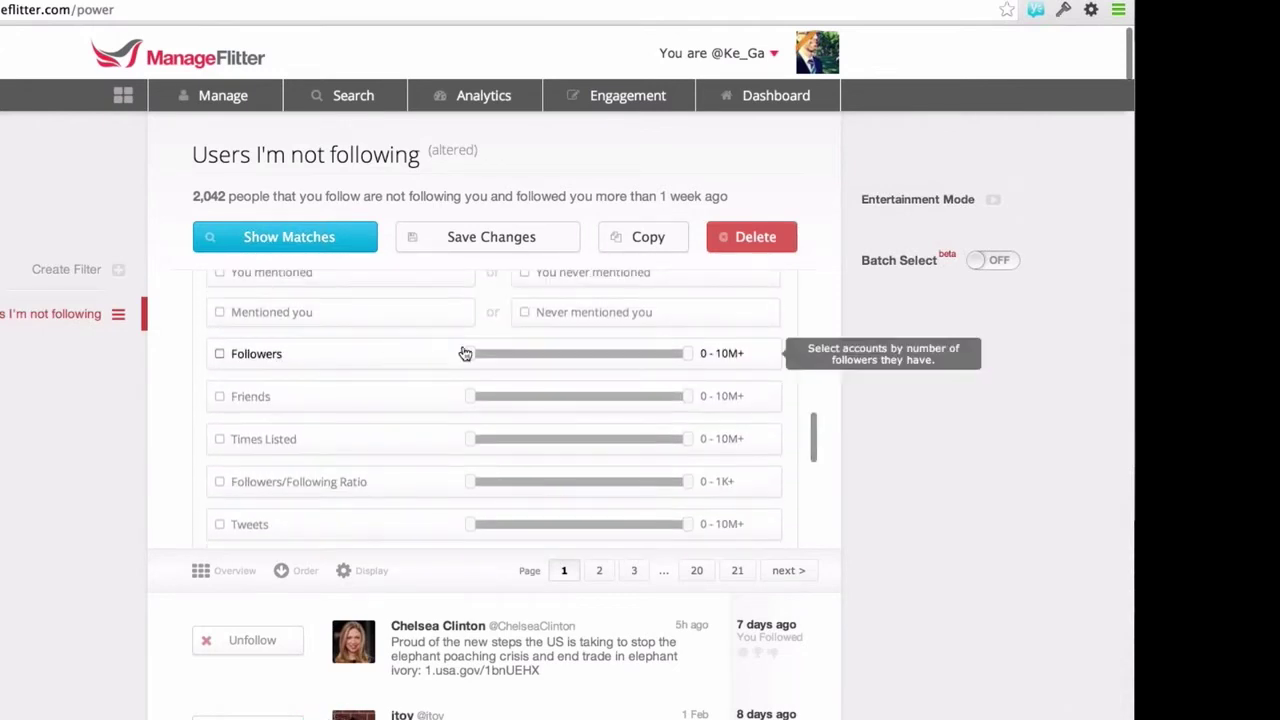
pyautogui.moveTo(493, 352); pyautogui.dragTo(510, 353)
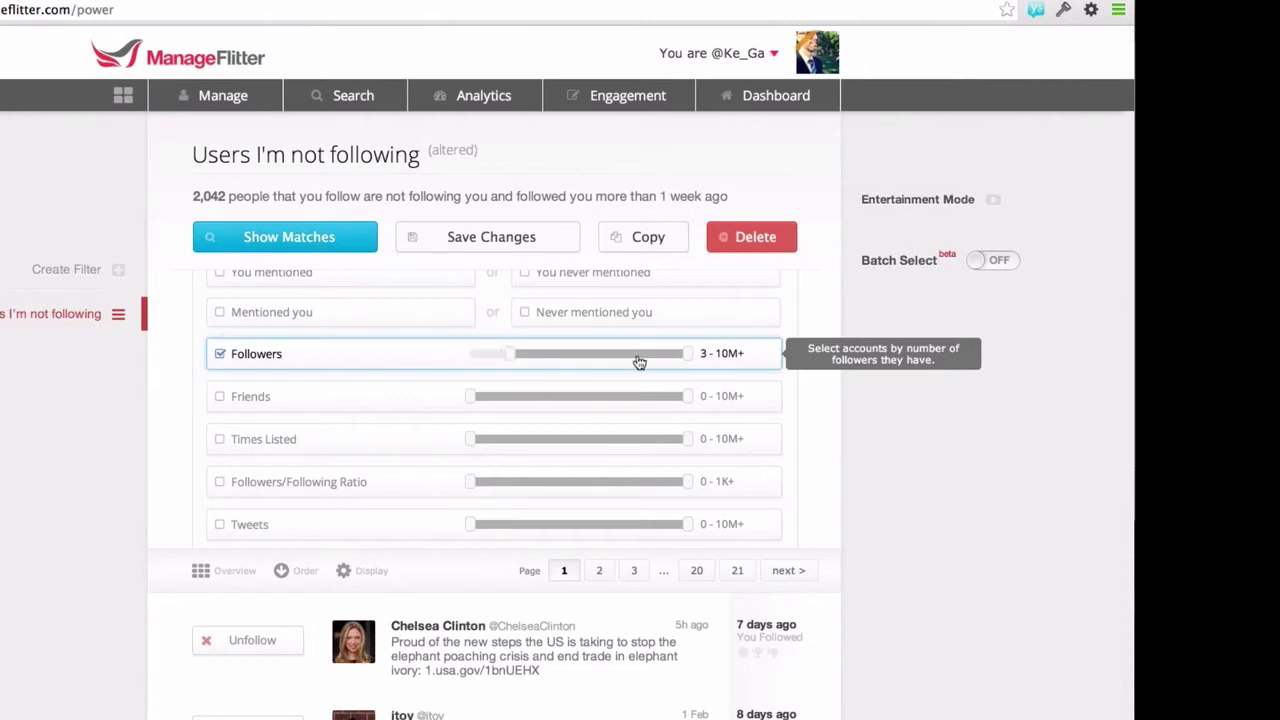
pyautogui.moveTo(682, 355); pyautogui.dragTo(364, 360)
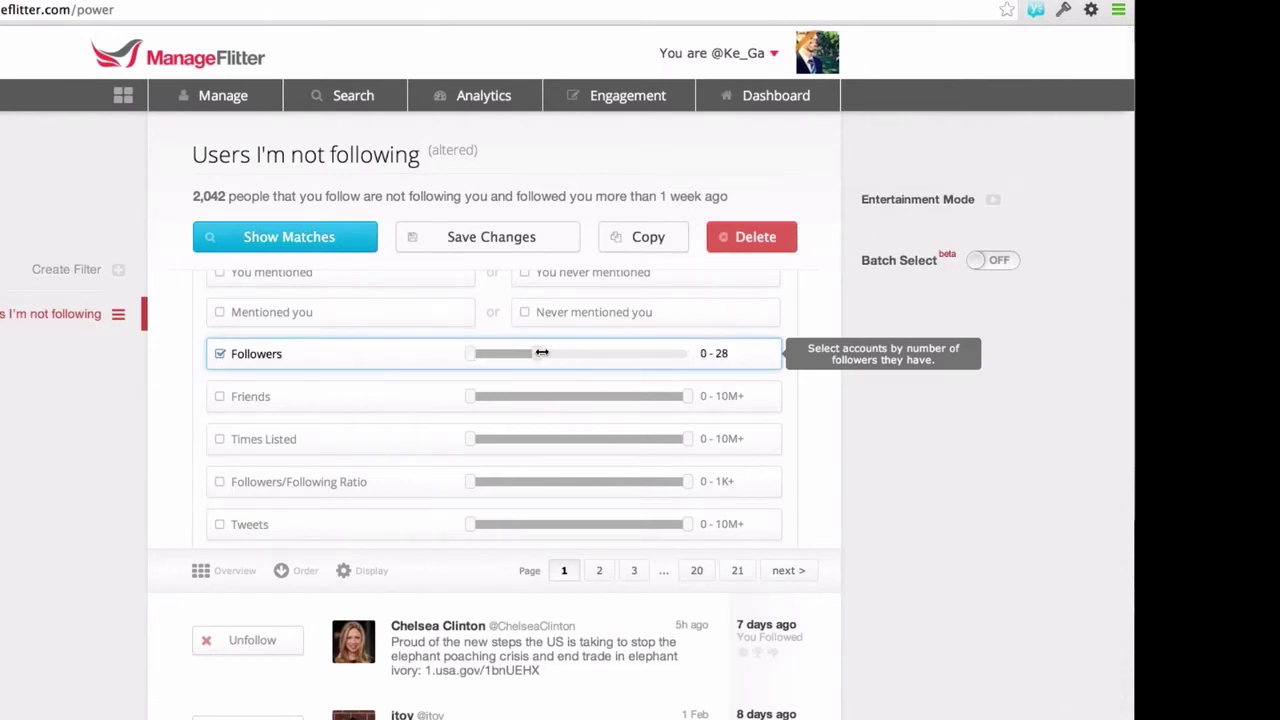
pyautogui.moveTo(541, 352); pyautogui.dragTo(576, 355)
pyautogui.click(287, 233)
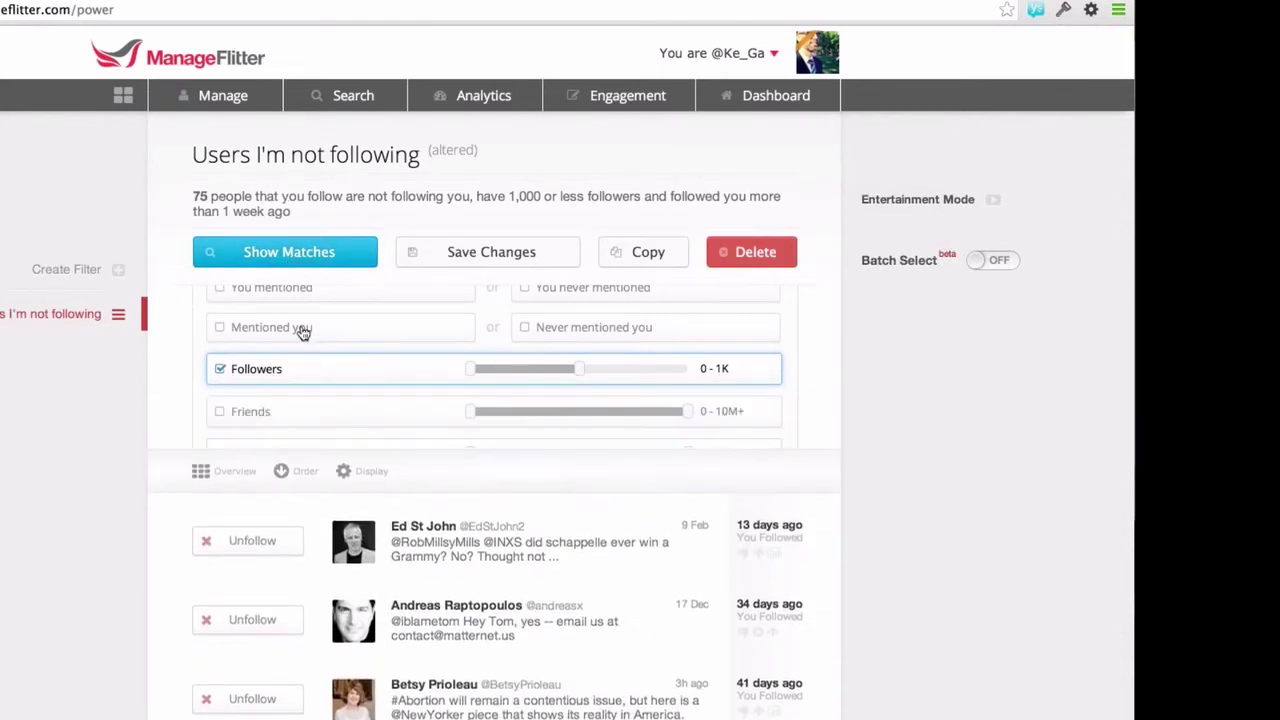
# Review the filter's criteria and matching accounts, and save the changes to the "Users I'm not following" filter.
pyautogui.scroll(3, 314, 380)
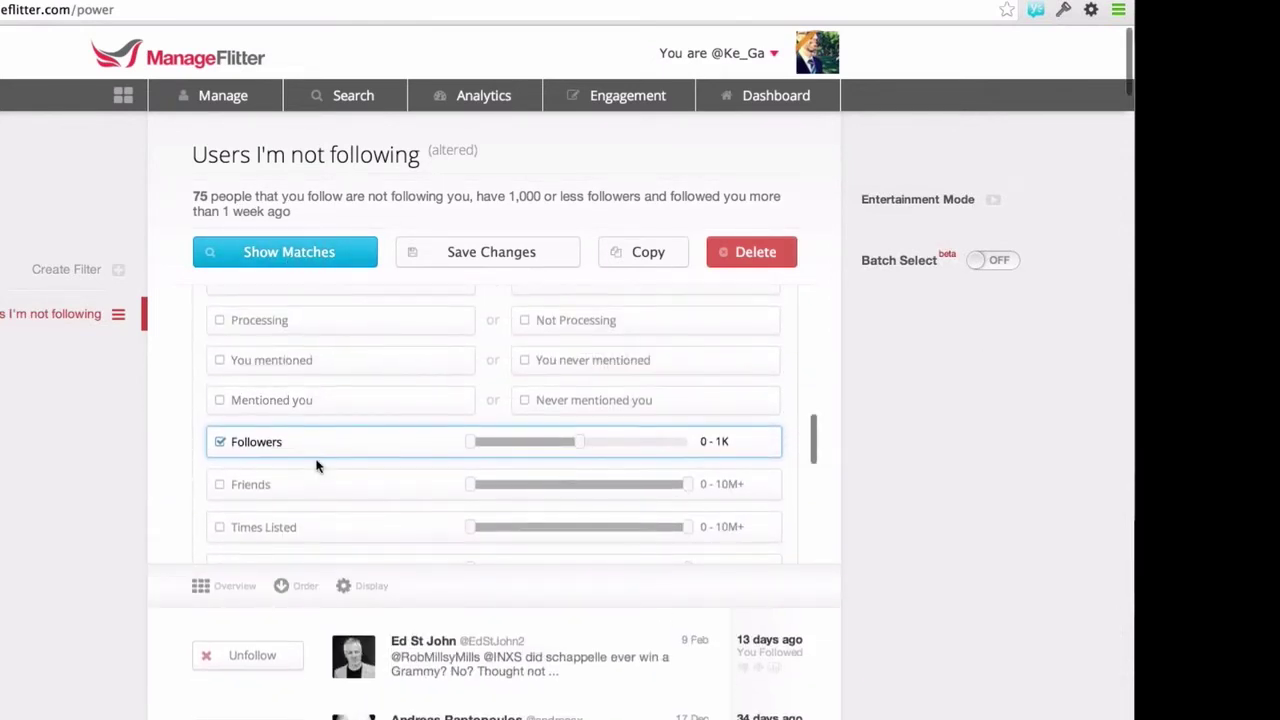
pyautogui.scroll(2, 316, 465)
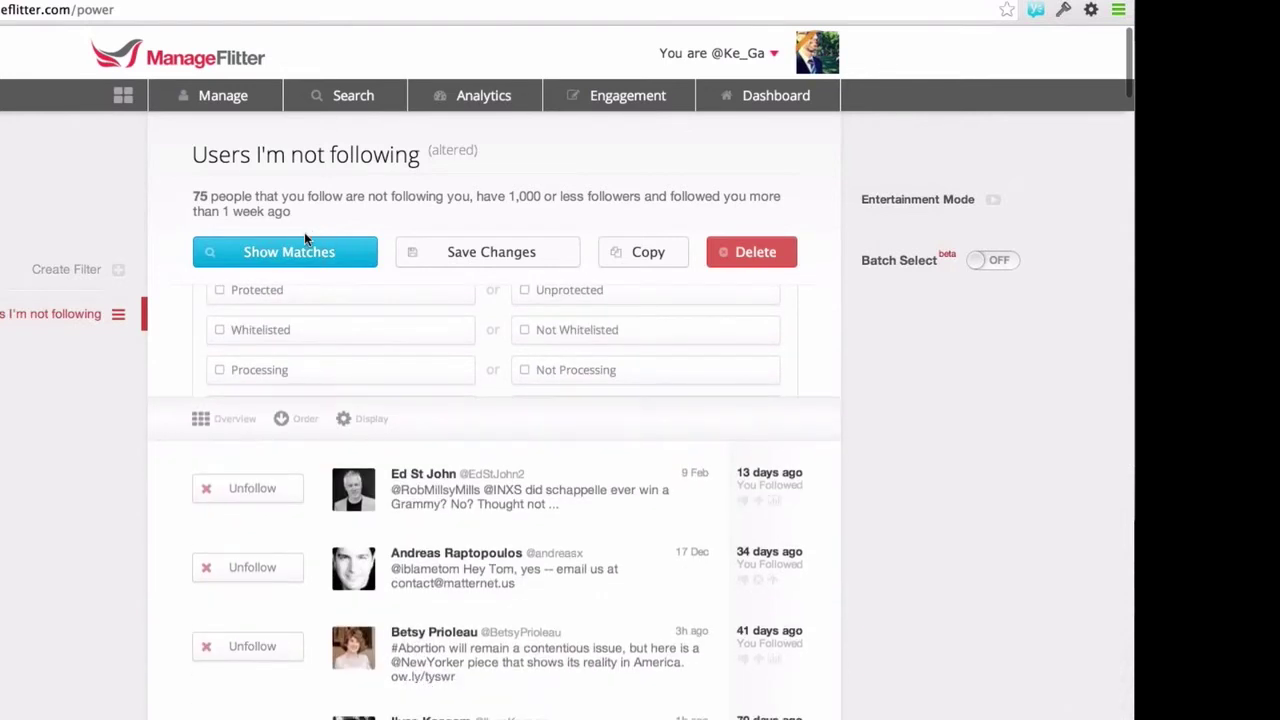
pyautogui.scroll(-3, 323, 334)
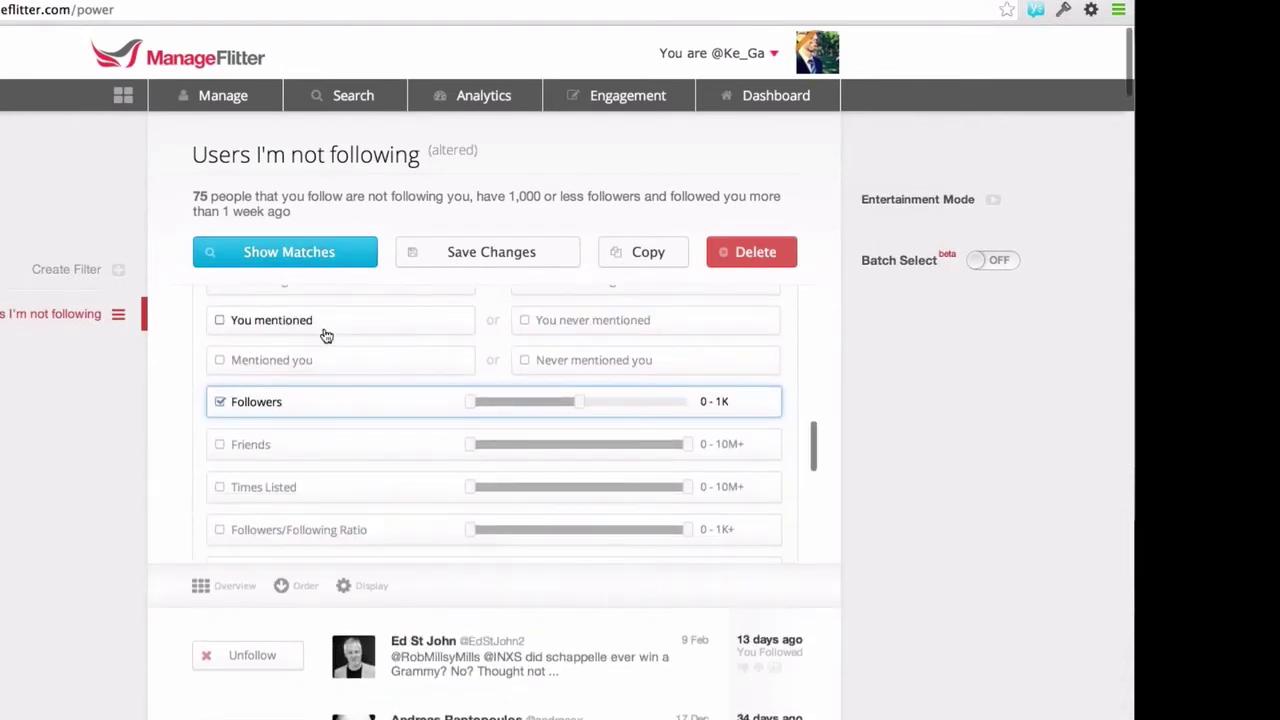
pyautogui.click(470, 253)
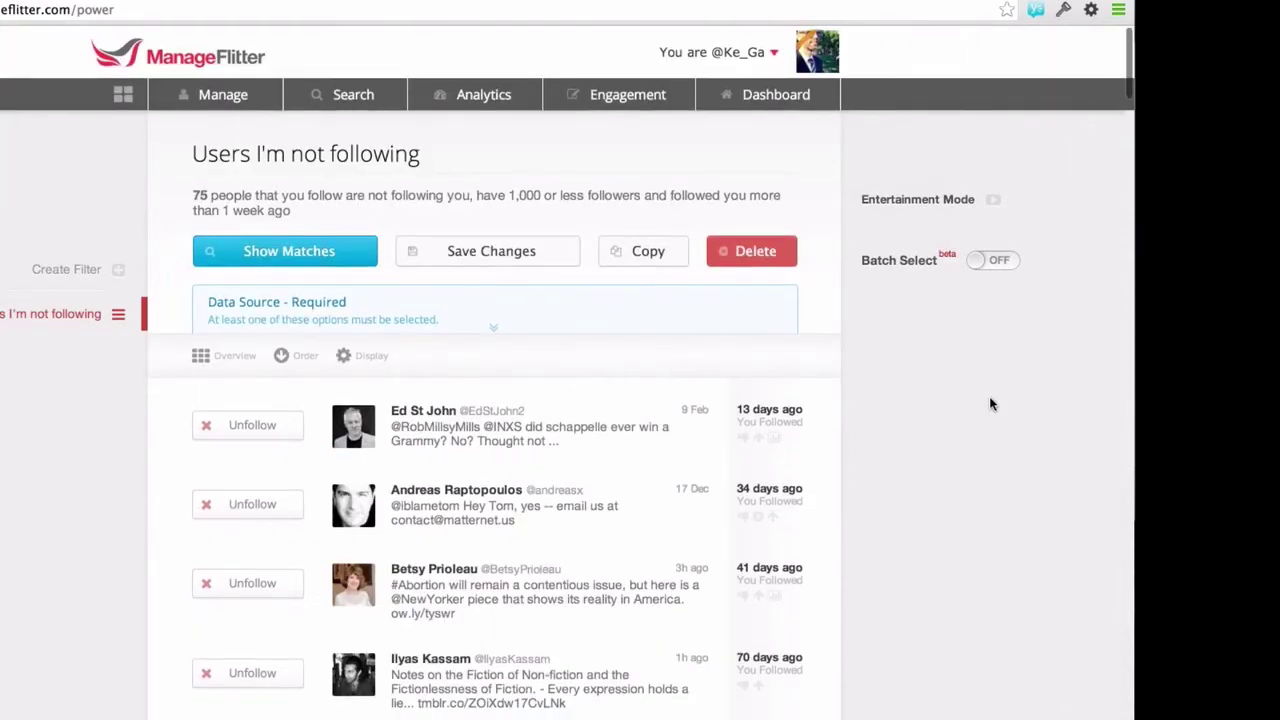
# Look through the filter's matching accounts and check the Order options on the Unfollow page.
pyautogui.scroll(-1, 990, 403)
pyautogui.scroll(-10, 990, 403)
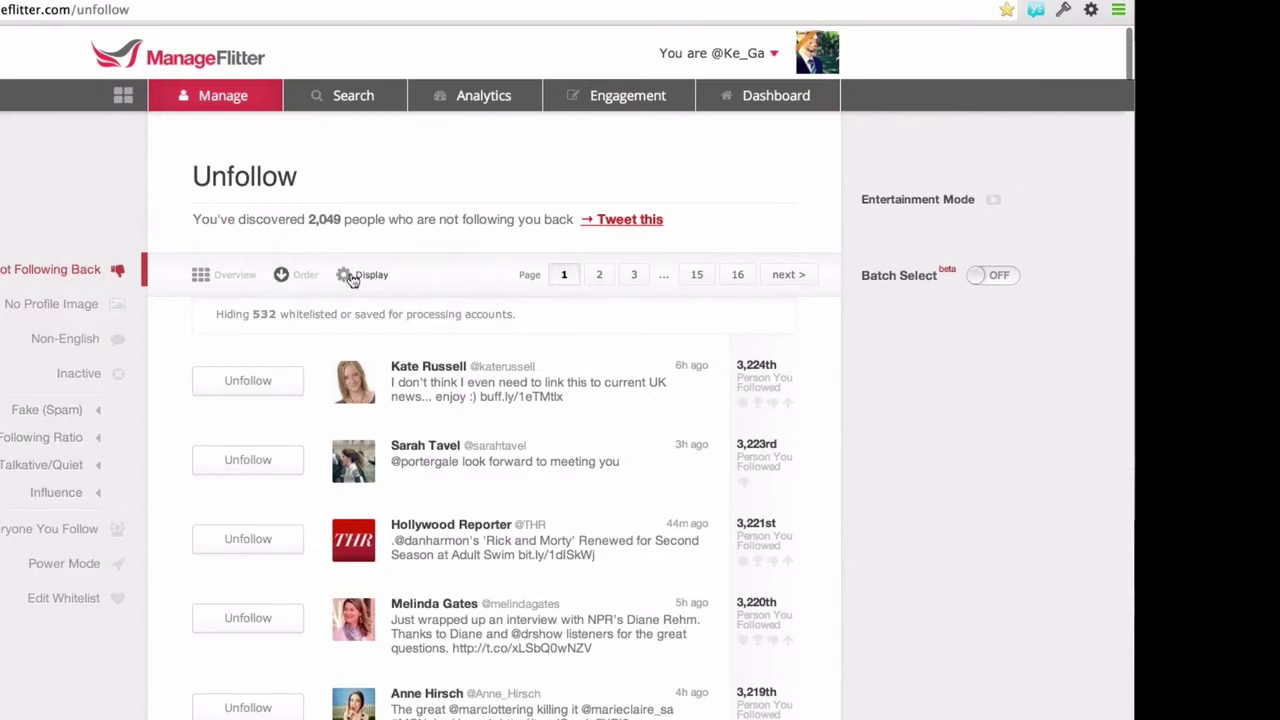
pyautogui.click(288, 276)
pyautogui.click(299, 279)
# Return to Power Mode and reopen the saved "Users I'm not following" filter.
pyautogui.moveTo(222, 95)
pyautogui.click(232, 214)
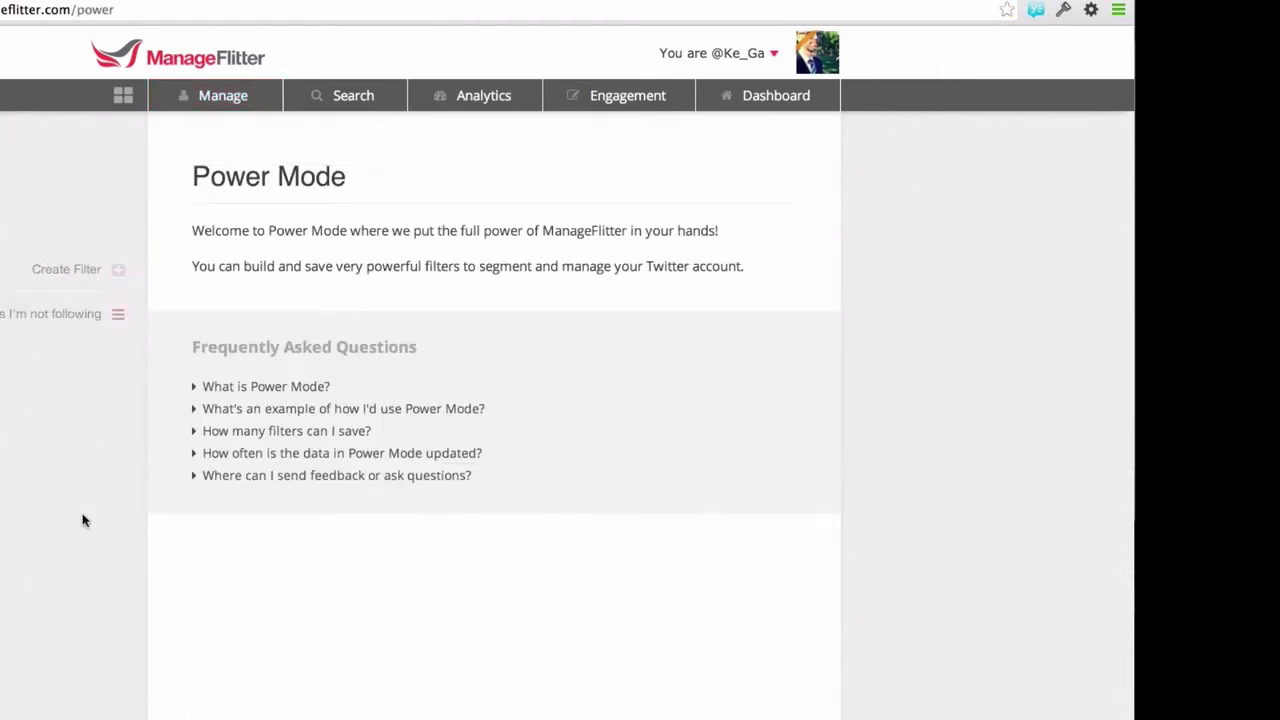
pyautogui.click(55, 266)
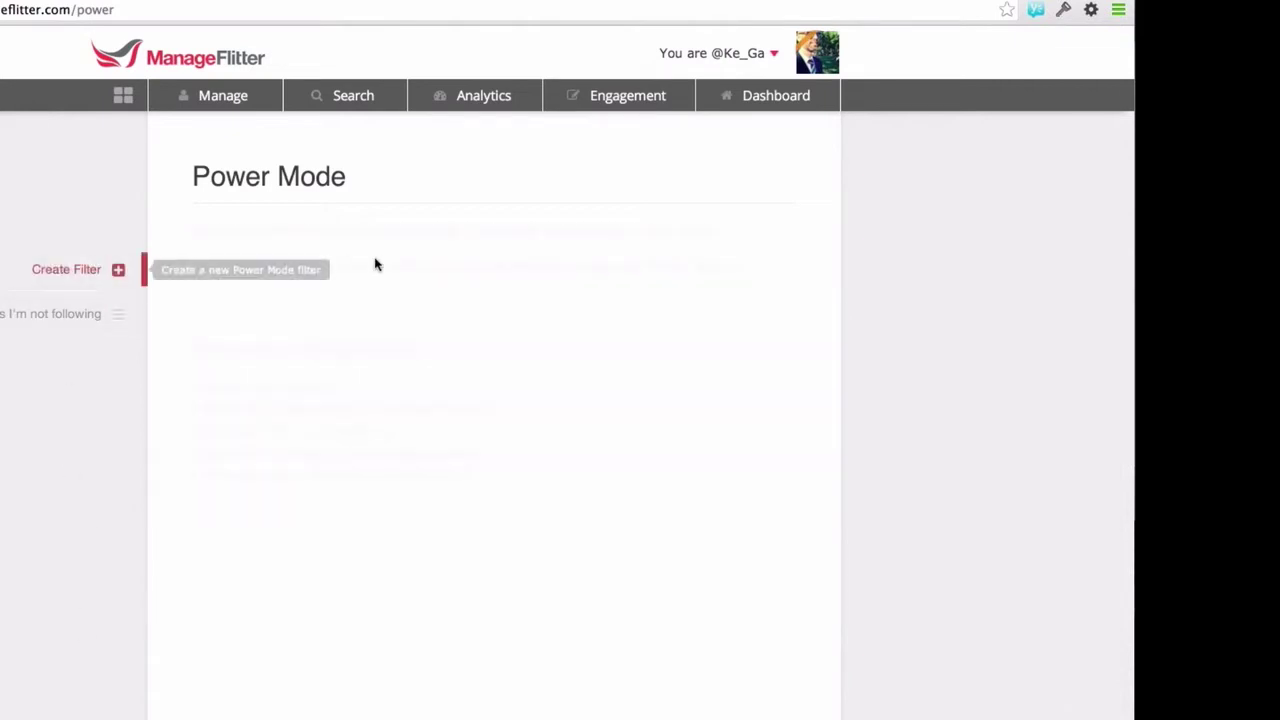
pyautogui.click(45, 330)
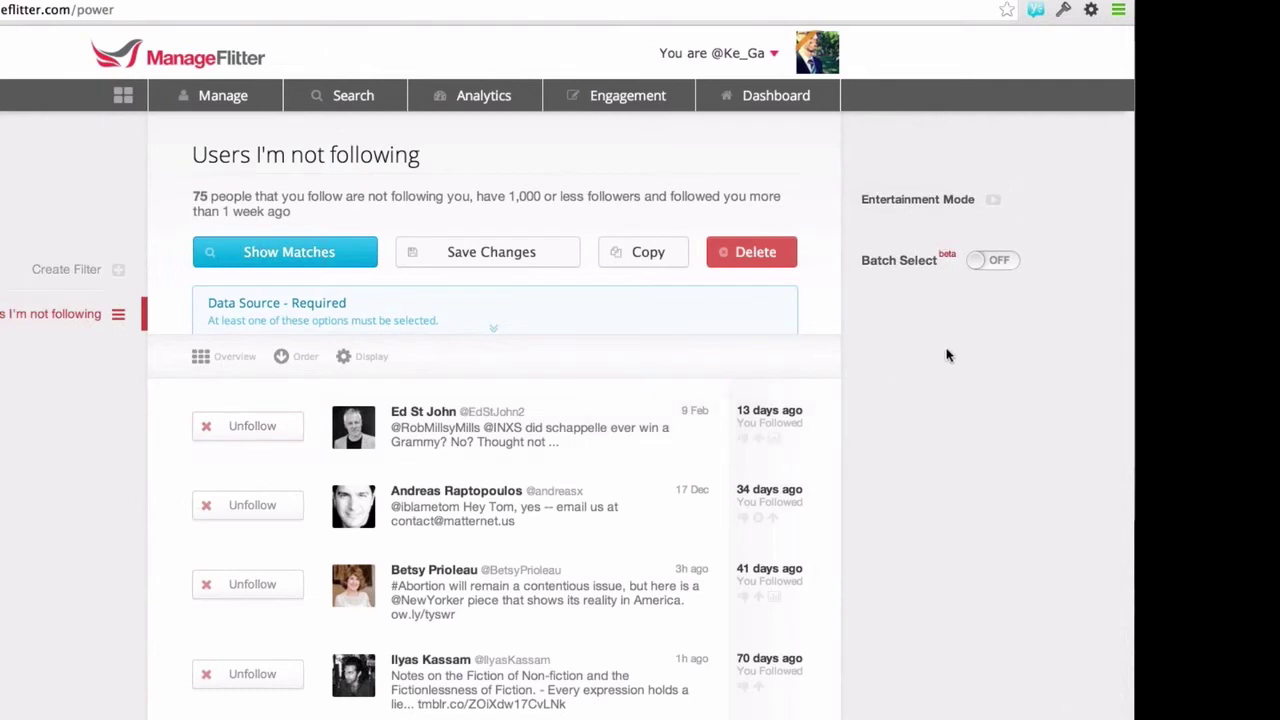
# Turn on Batch Select, select all the filter's matching accounts and queue them to unfollow later.
pyautogui.click(886, 262)
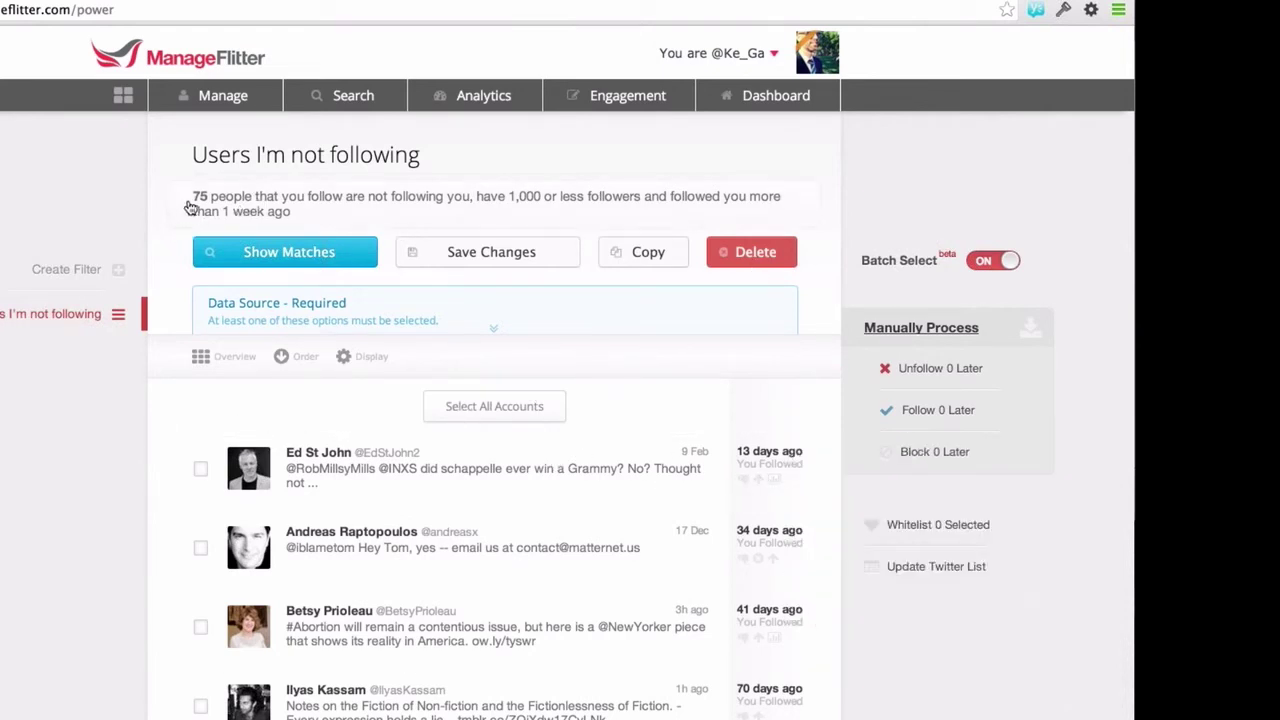
pyautogui.click(520, 410)
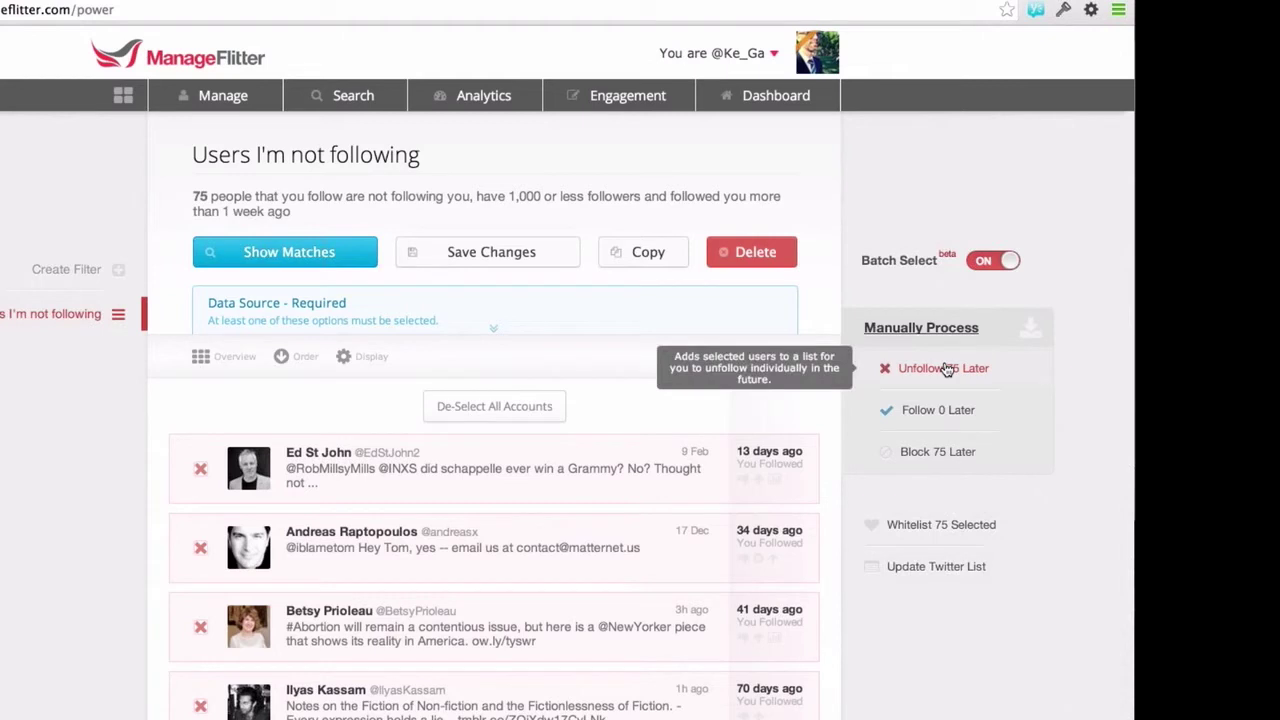
pyautogui.click(945, 370)
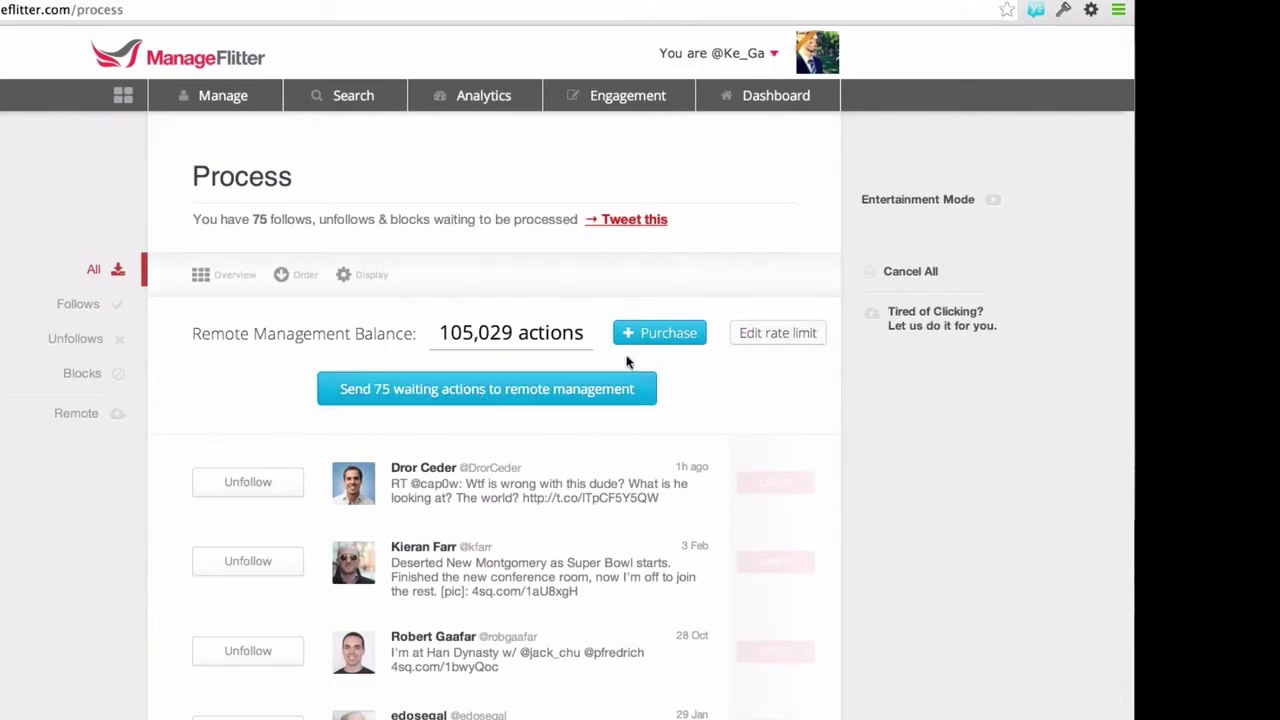
# Go from the Process page back to the Power Mode start page.
pyautogui.click(200, 96)
pyautogui.click(225, 211)
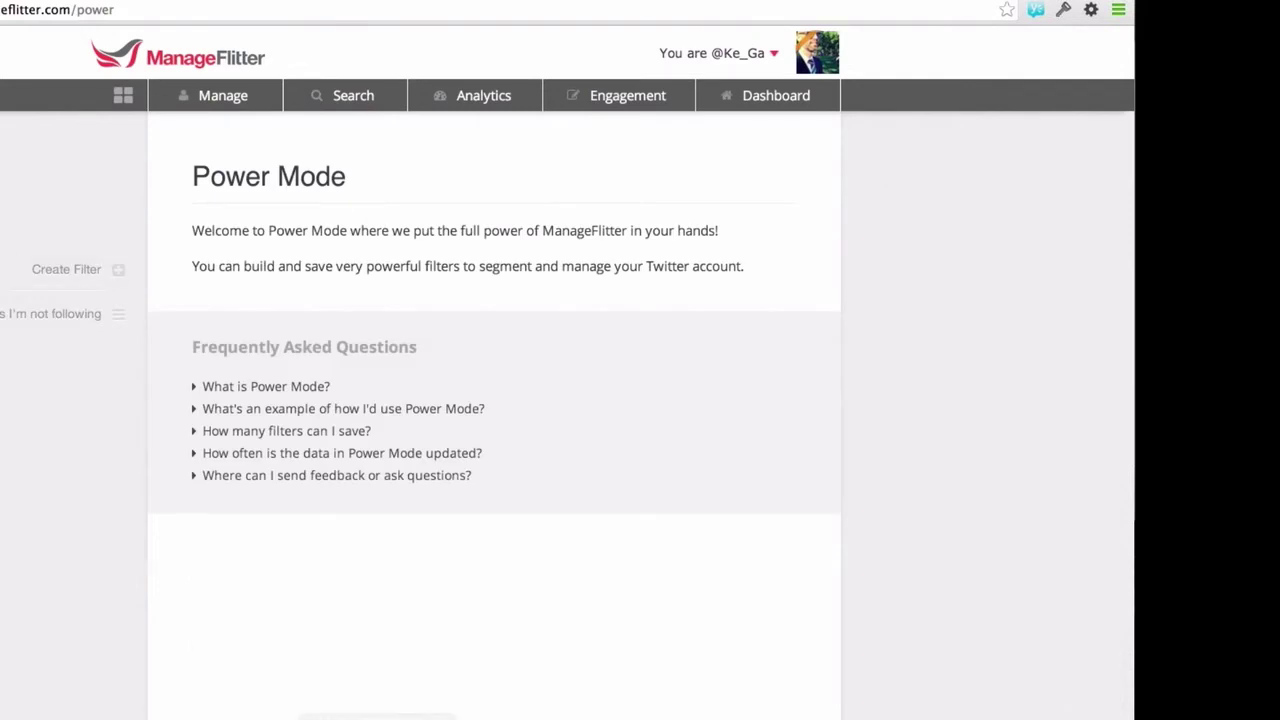
pyautogui.moveTo(371, 700)
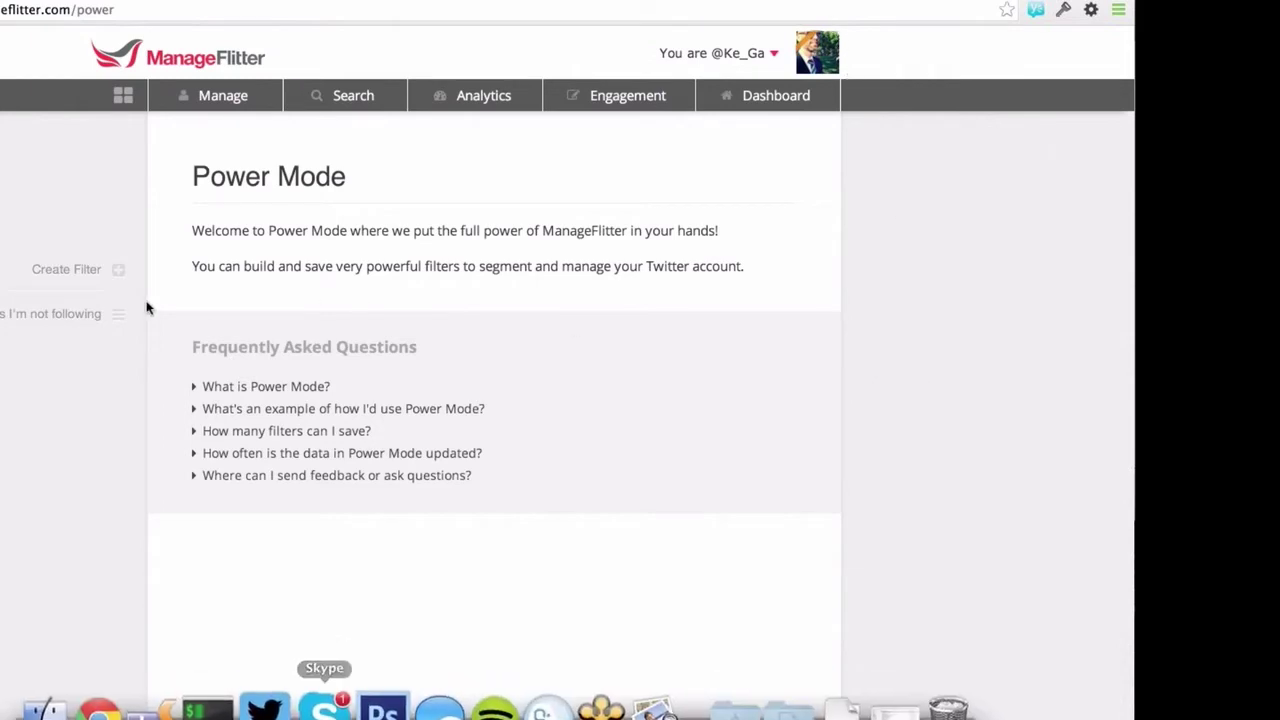
# Open the Unfollow page for accounts not following back and switch Batch Select off.
pyautogui.click(222, 100)
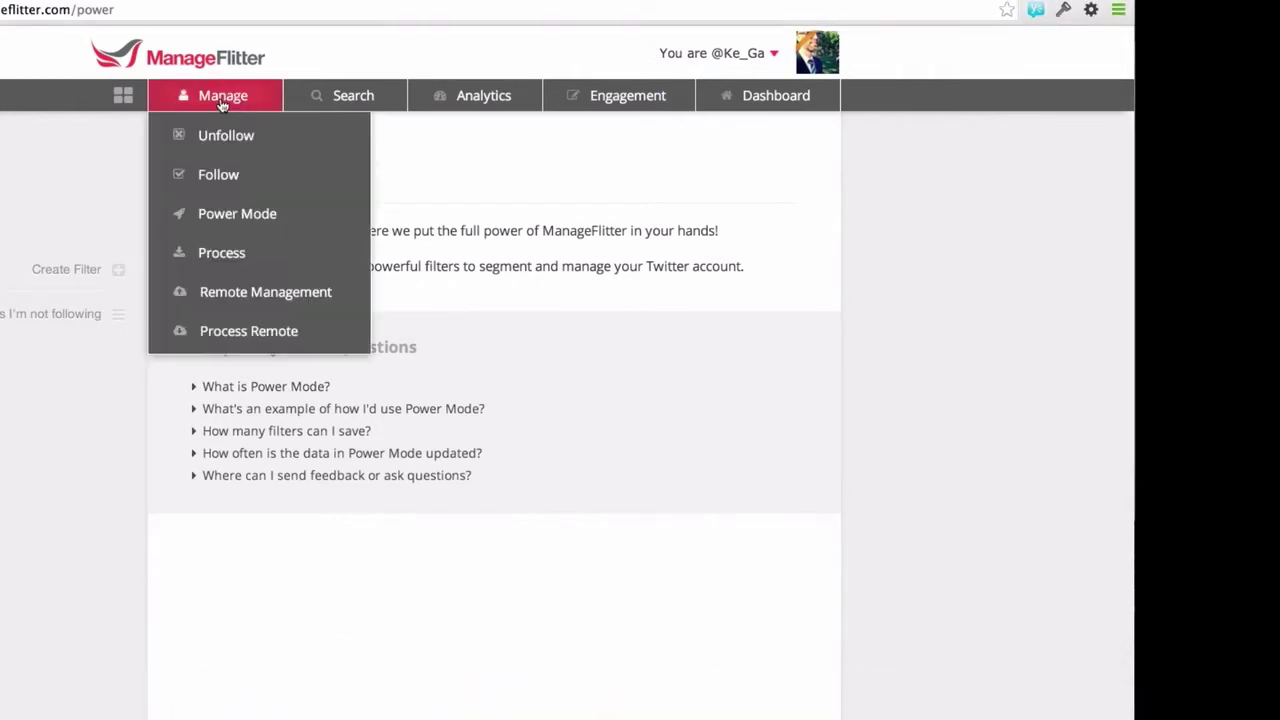
pyautogui.click(255, 140)
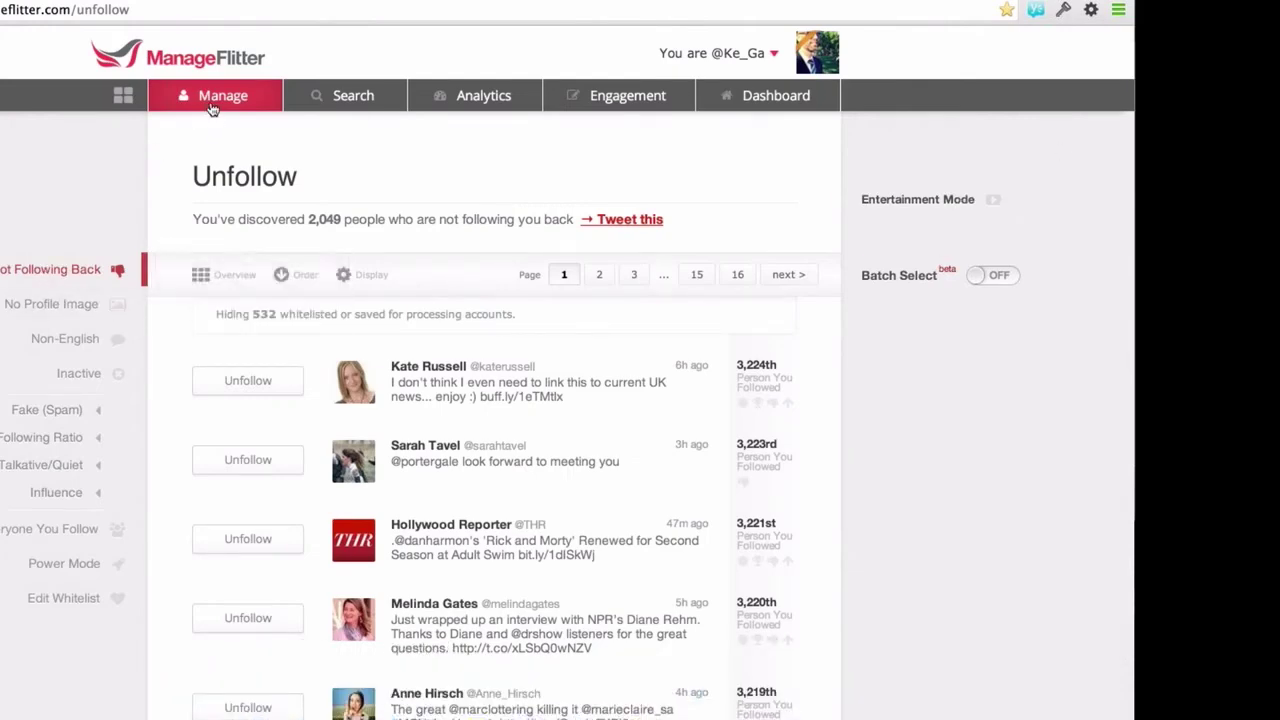
pyautogui.moveTo(213, 108)
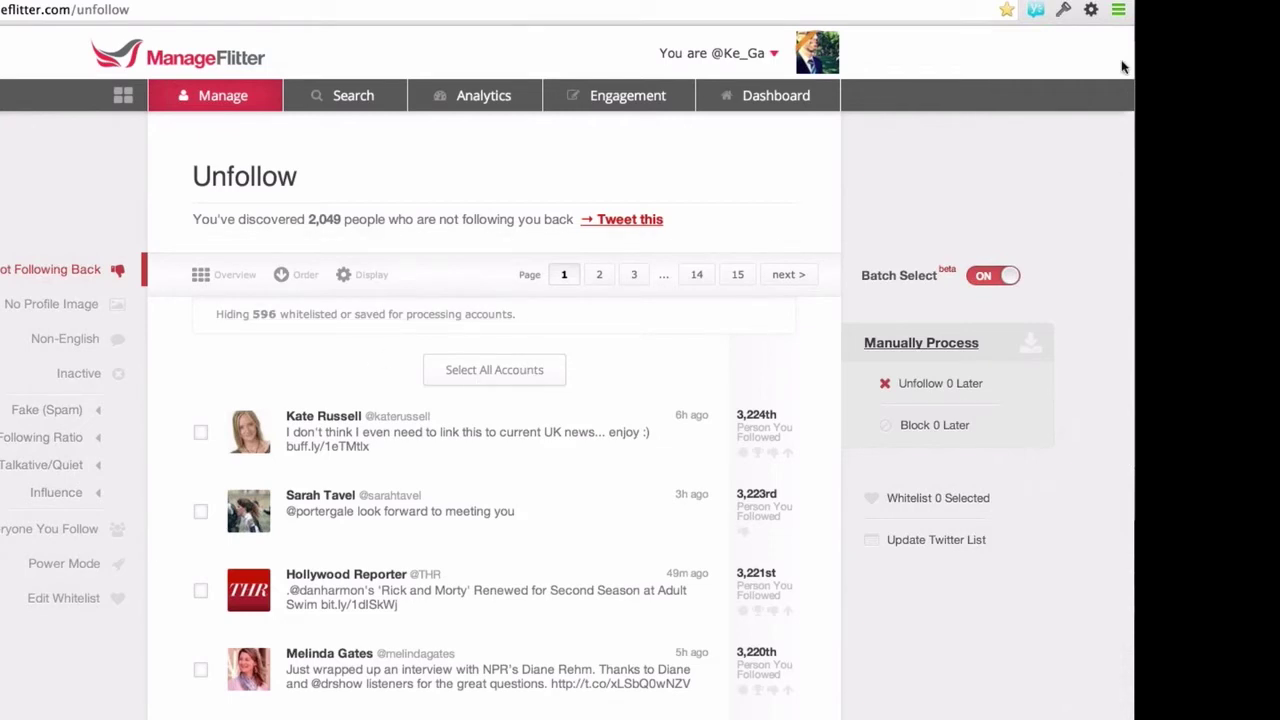
pyautogui.click(927, 283)
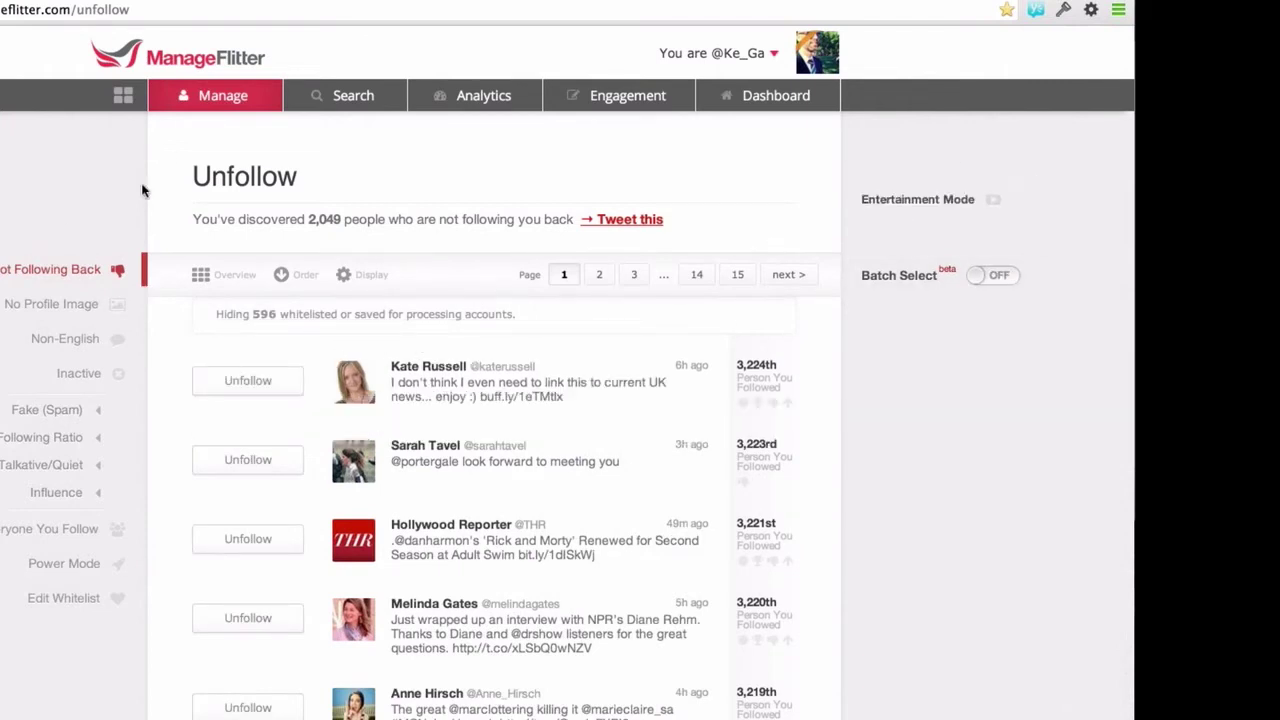
# Open Account Analytics and compare the account's Following total with its Followers total.
pyautogui.moveTo(195, 108)
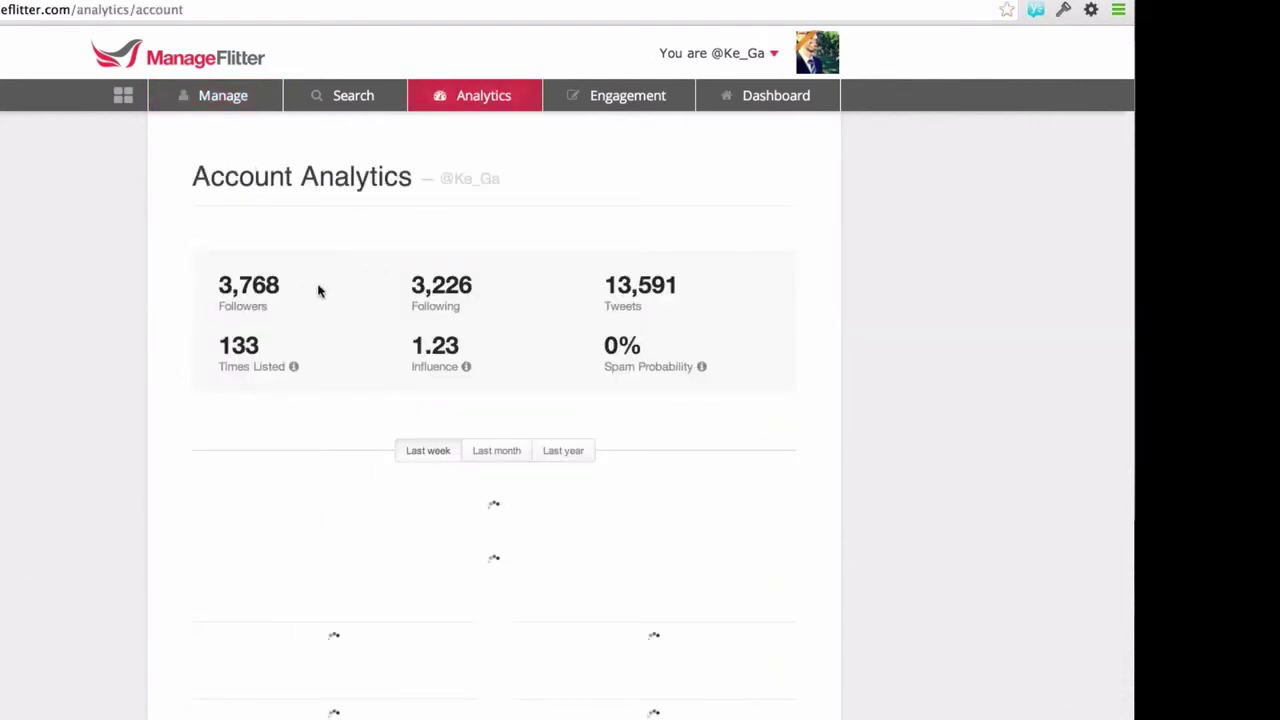
pyautogui.moveTo(408, 292); pyautogui.dragTo(516, 287)
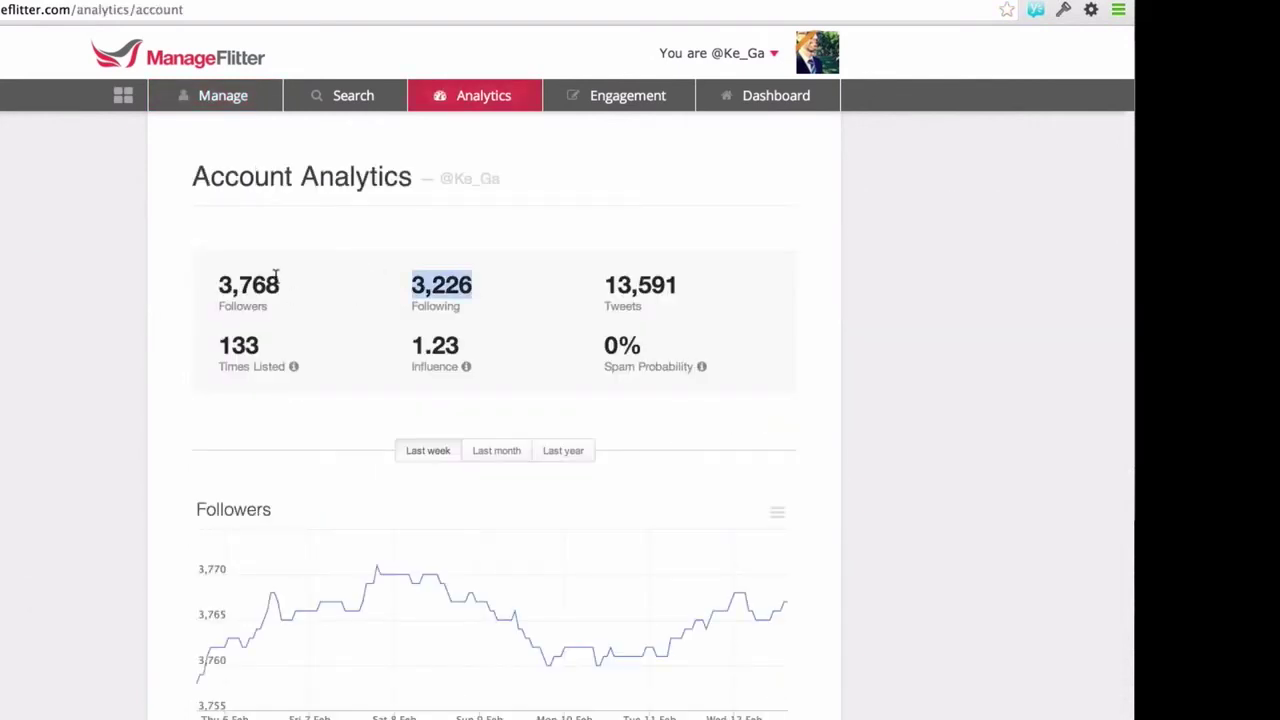
pyautogui.moveTo(284, 286); pyautogui.dragTo(208, 280)
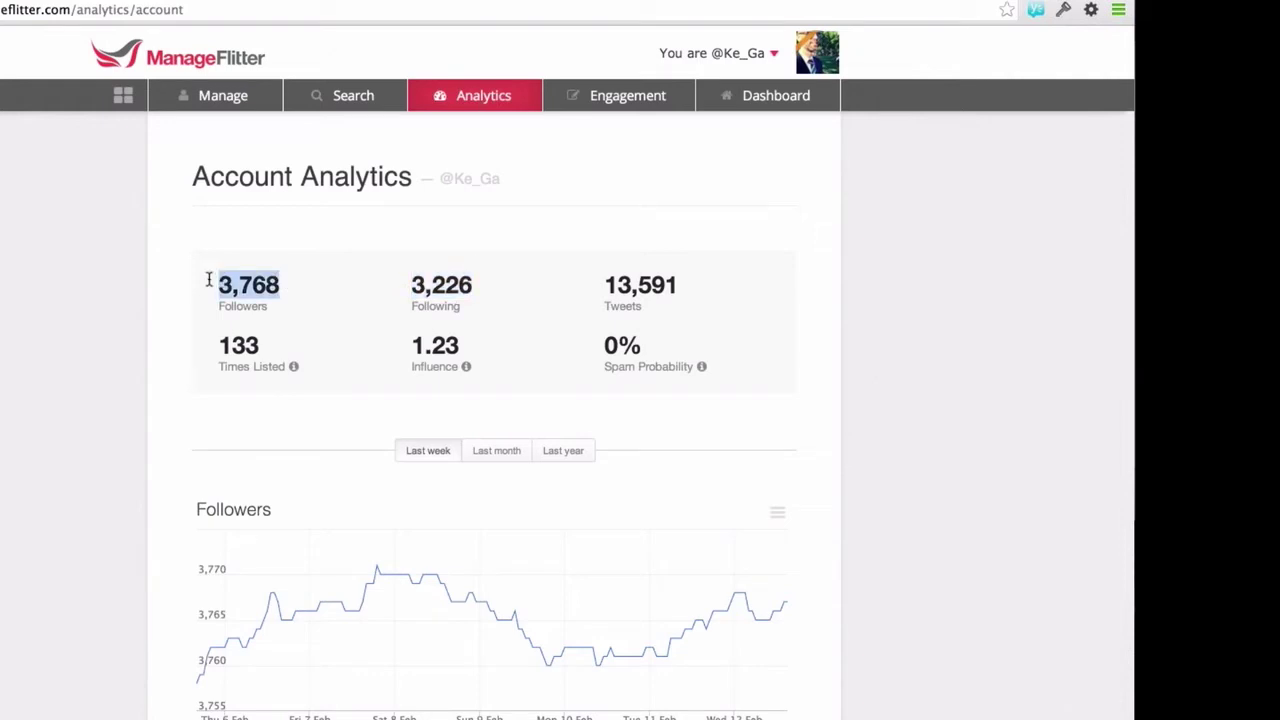
pyautogui.click(308, 300)
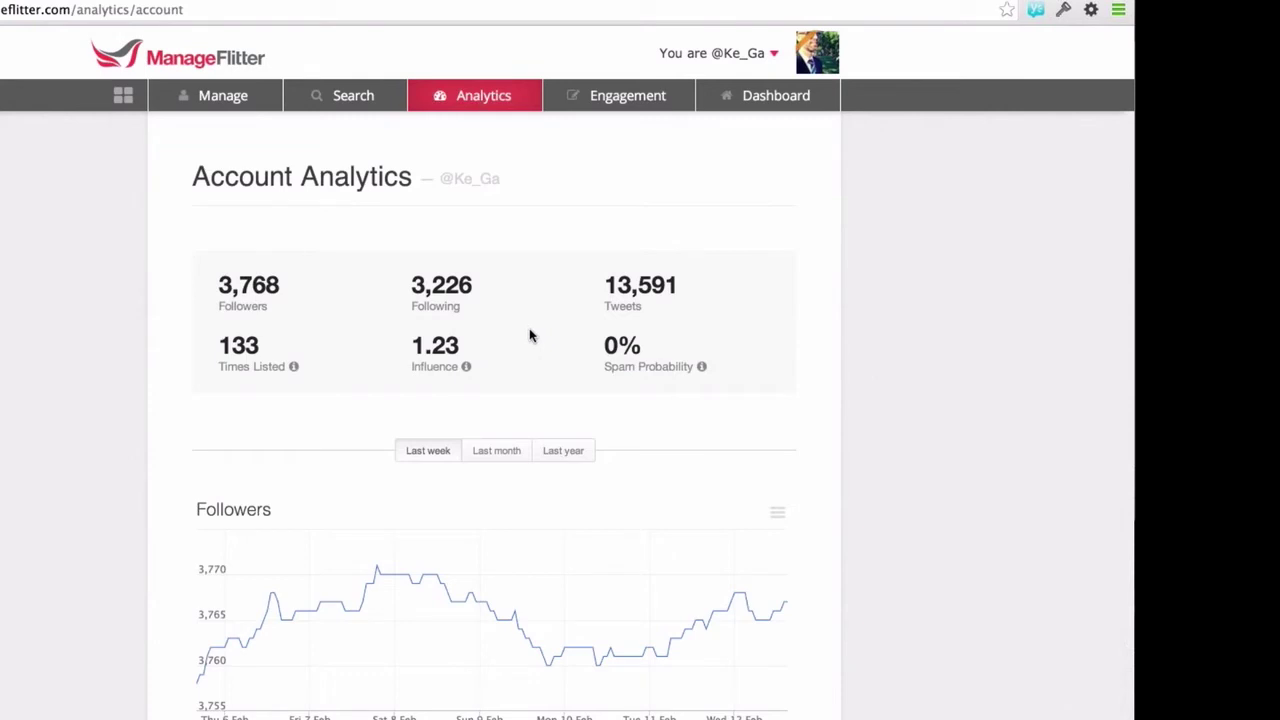
# Examine the last week's Followers and Following charts in Account Analytics, and return to the Unfollow page.
pyautogui.scroll(-1, 807, 342)
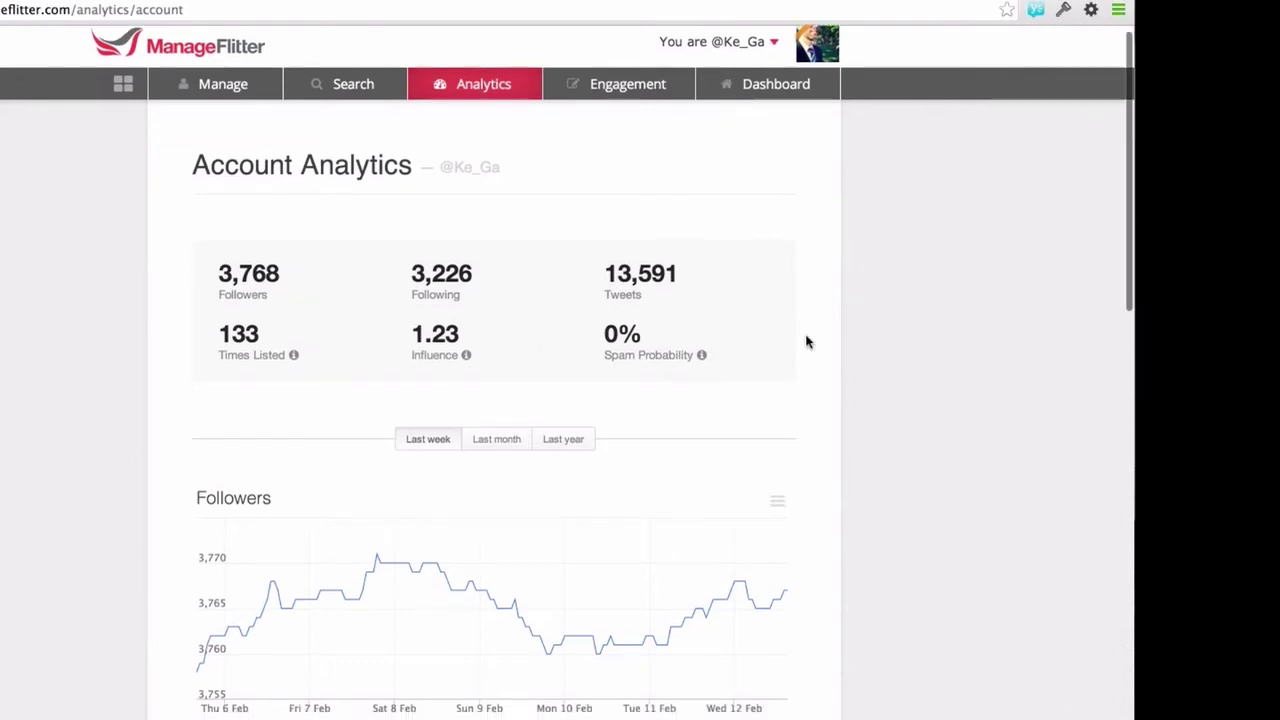
pyautogui.scroll(-1, 807, 342)
pyautogui.scroll(-5, 868, 345)
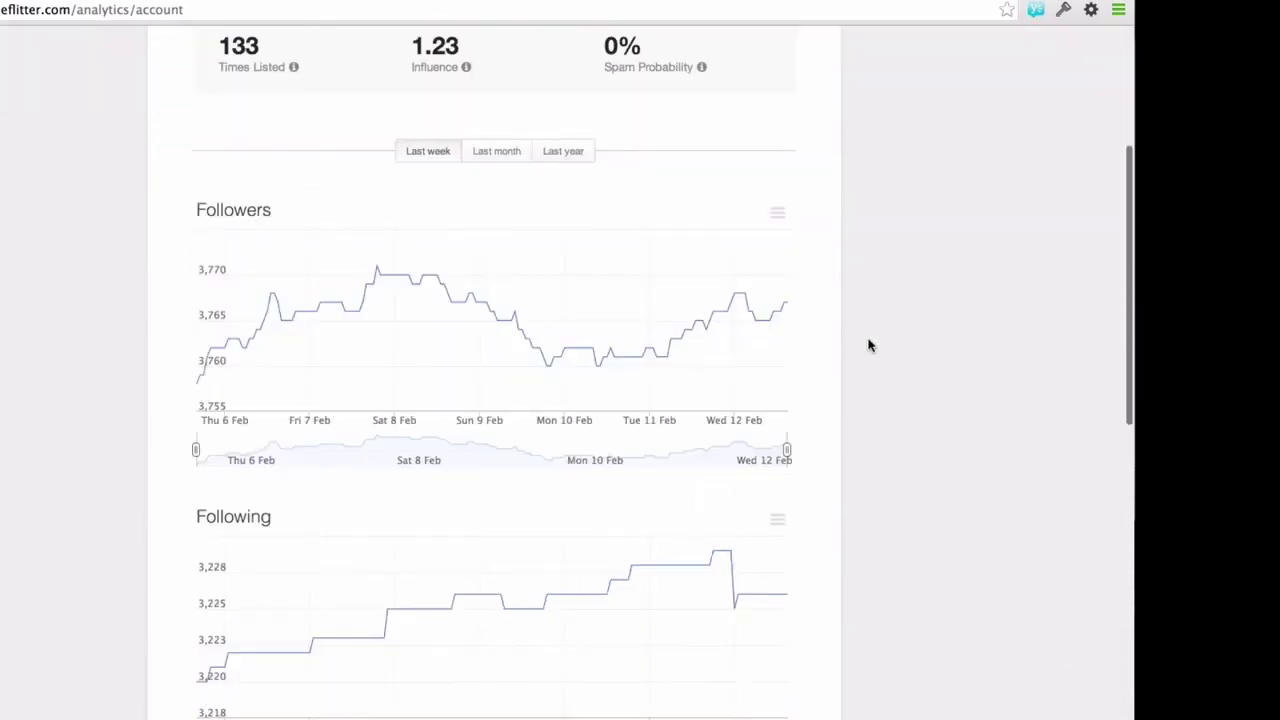
pyautogui.scroll(5, 868, 345)
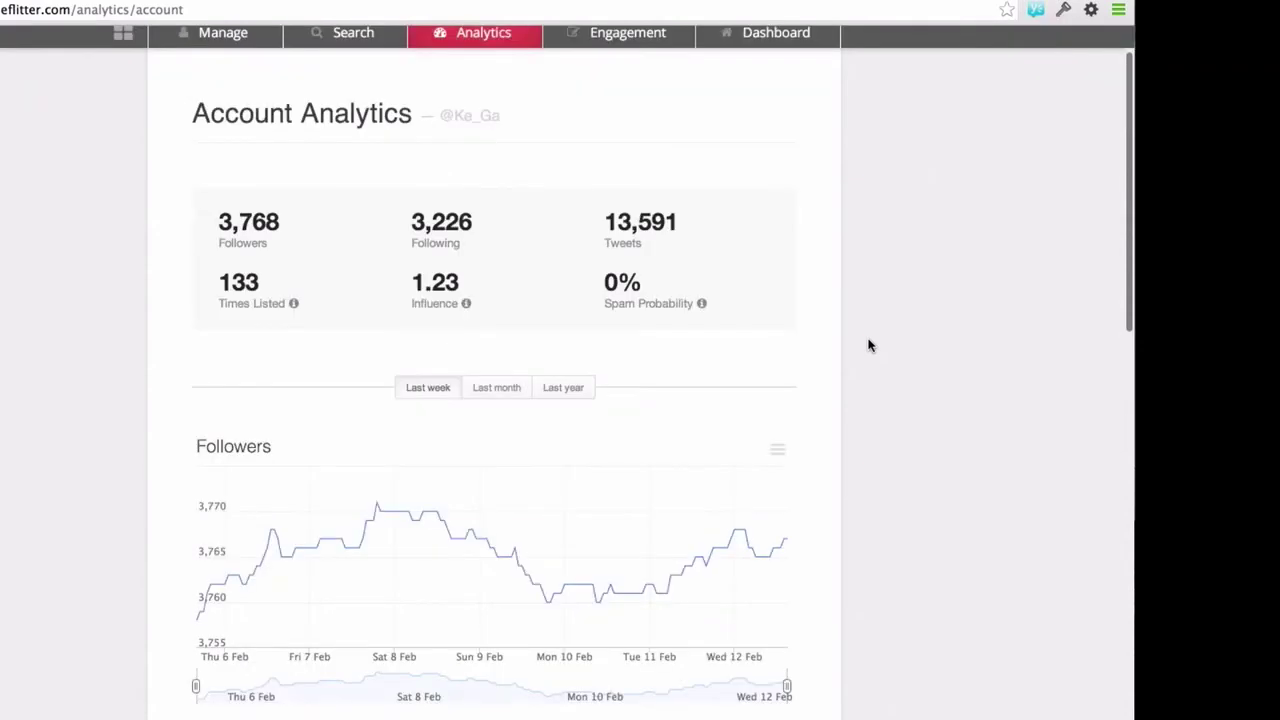
pyautogui.scroll(1, 868, 345)
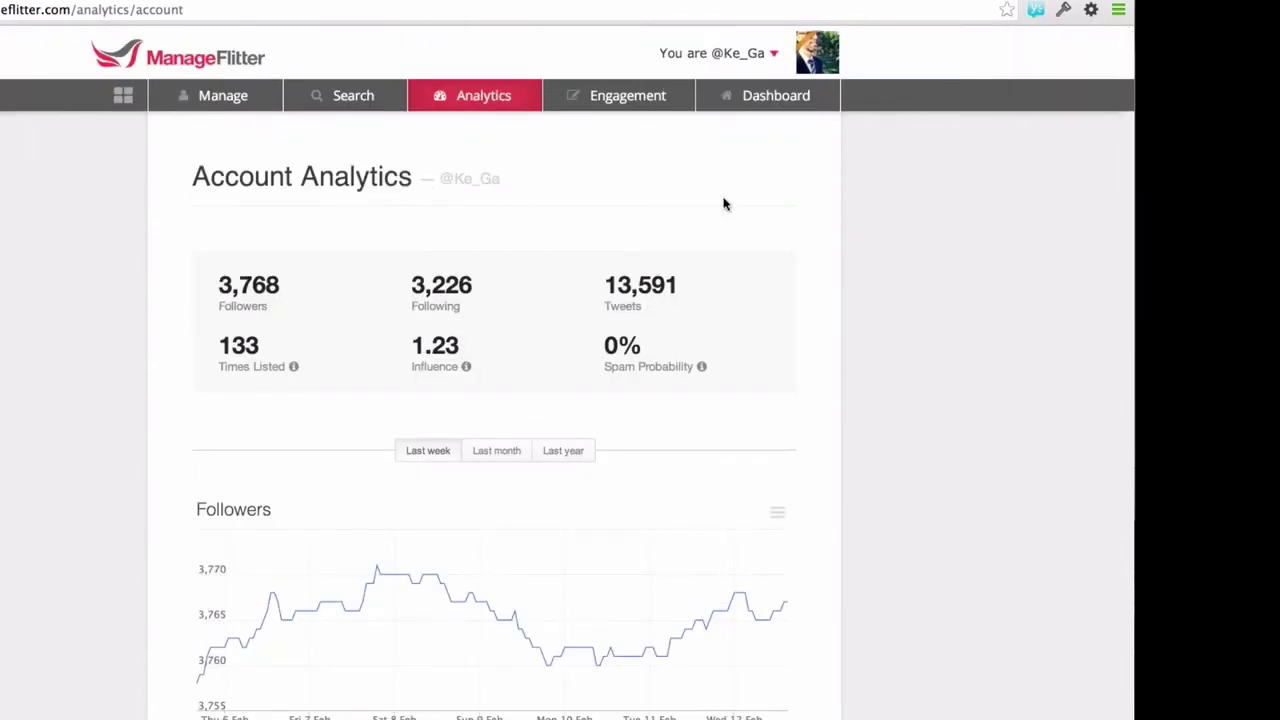
pyautogui.scroll(-3, 863, 203)
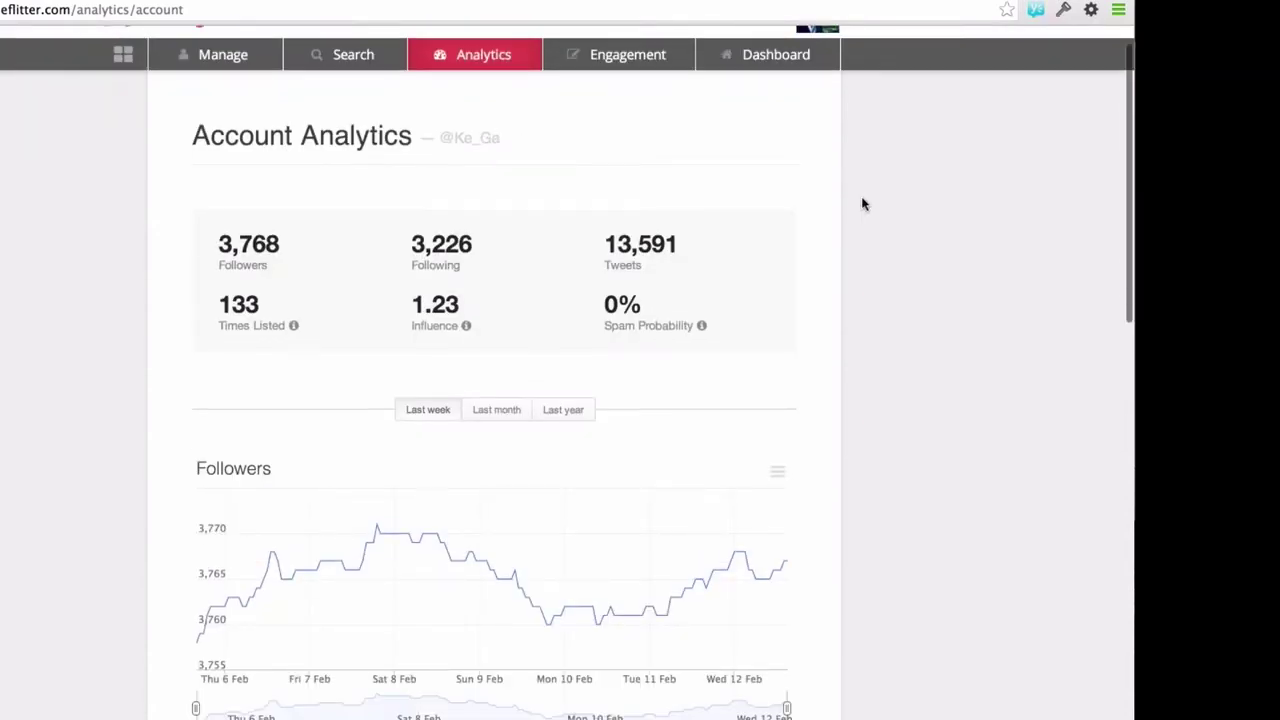
pyautogui.scroll(2, 500, 246)
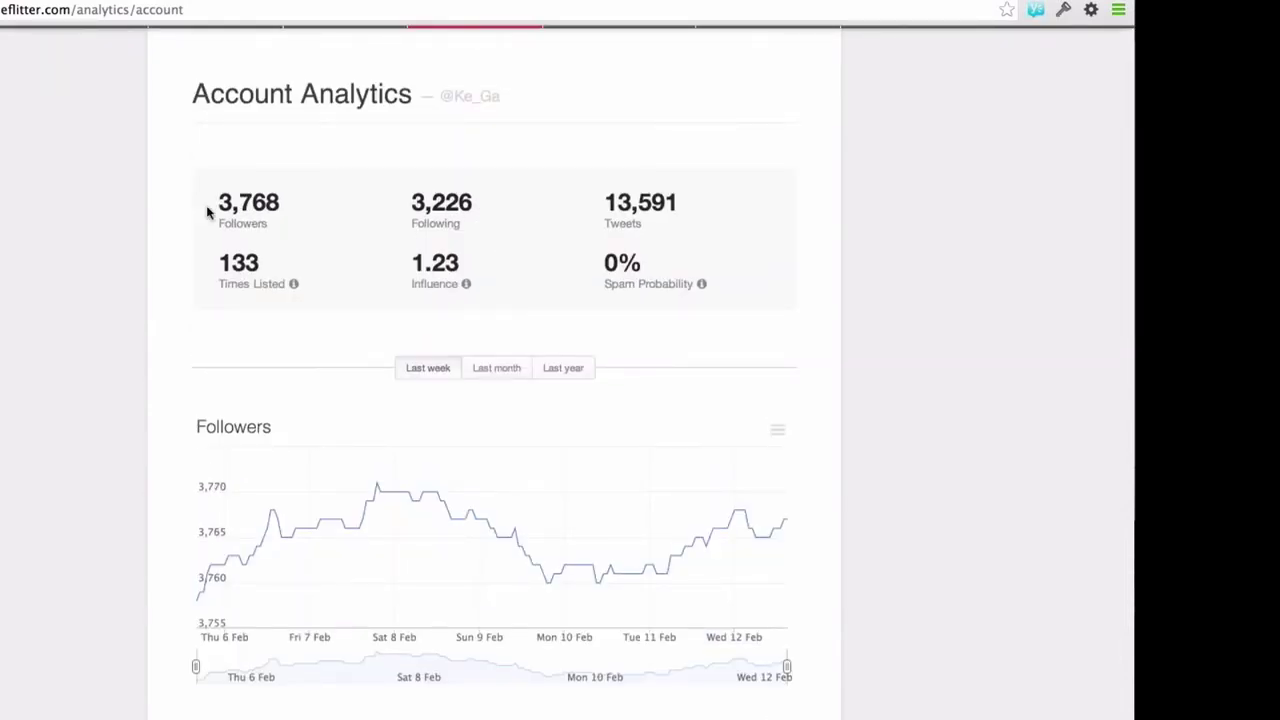
pyautogui.scroll(2, 207, 210)
pyautogui.click(215, 117)
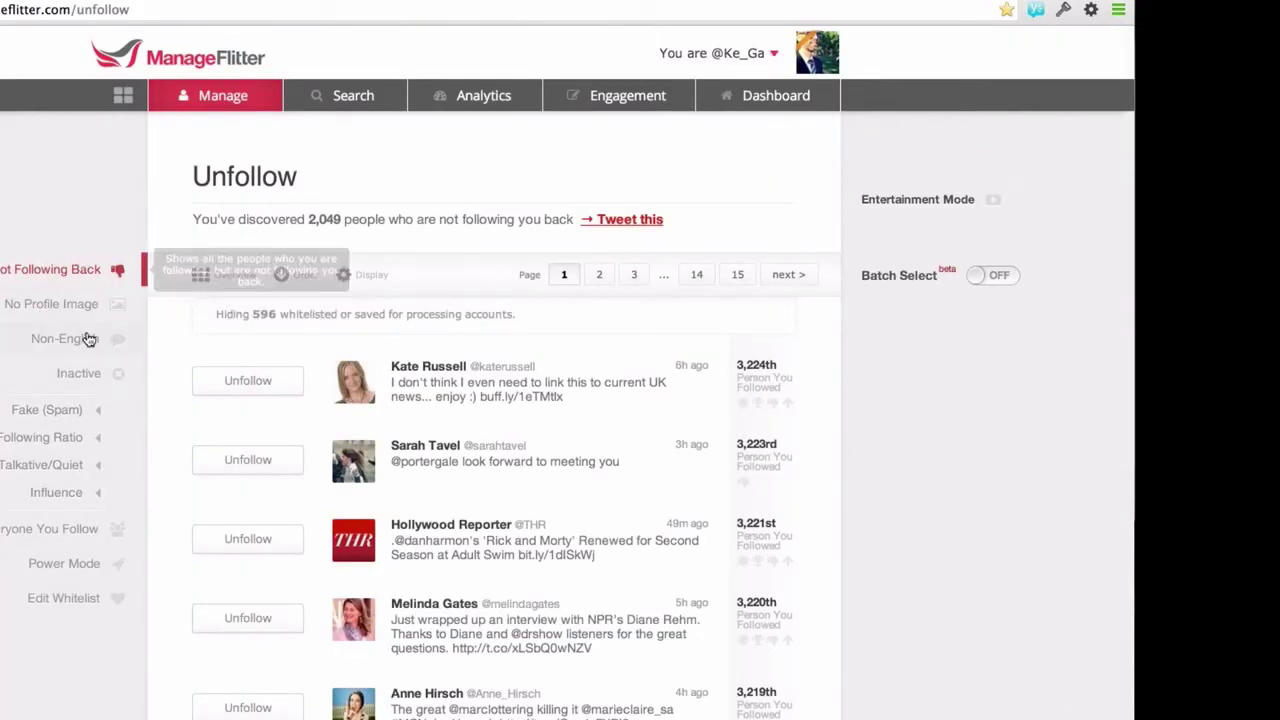
# Filter the Unfollow list to inactive accounts and select all of them with Batch Select on.
pyautogui.click(93, 372)
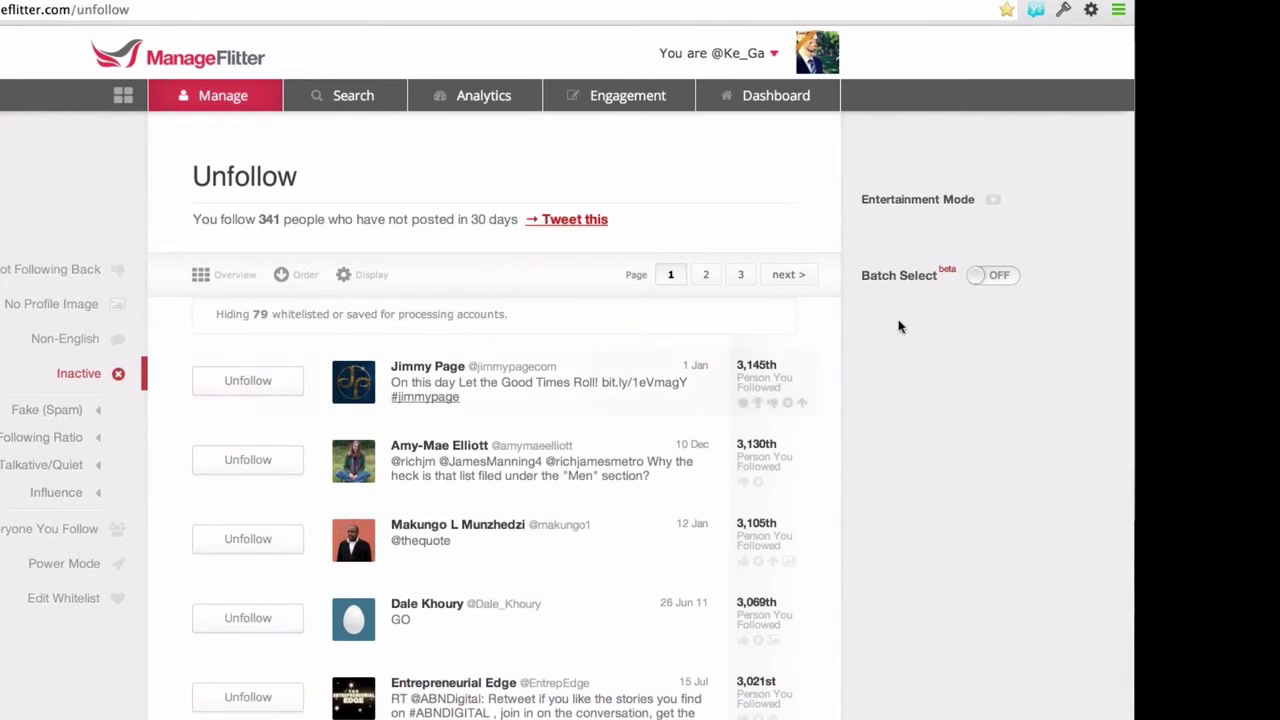
pyautogui.click(924, 281)
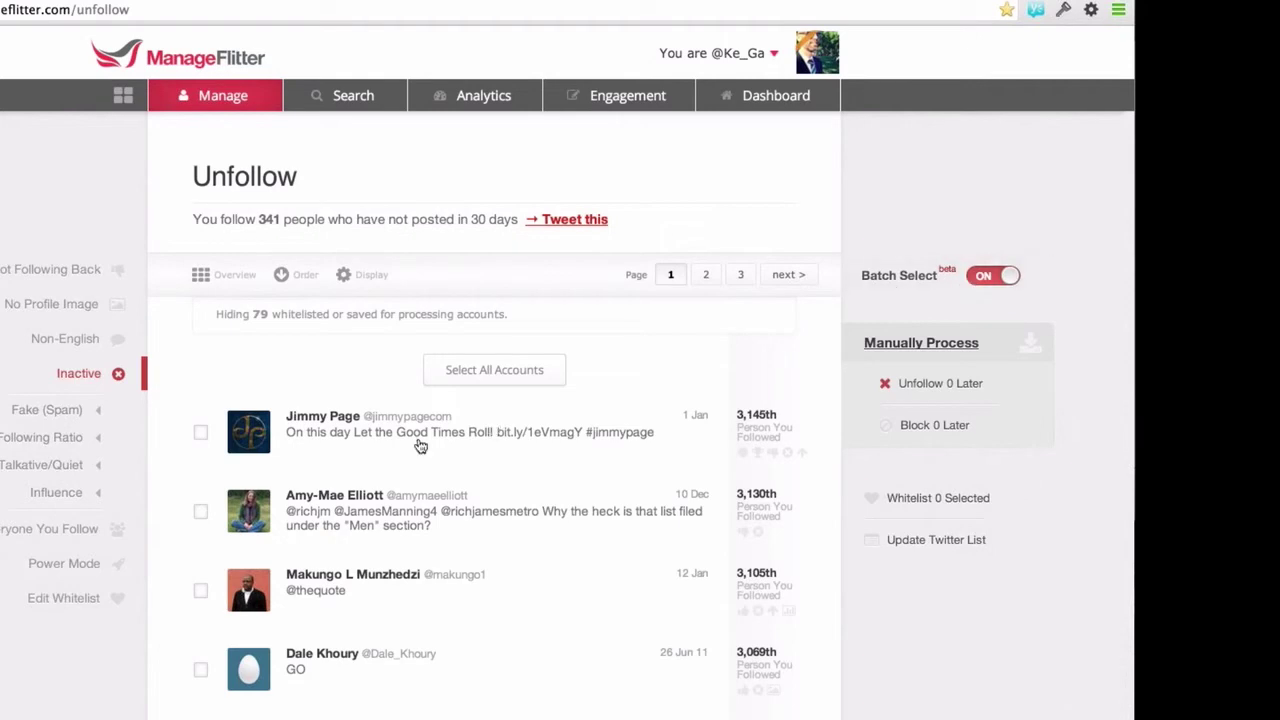
pyautogui.click(950, 278)
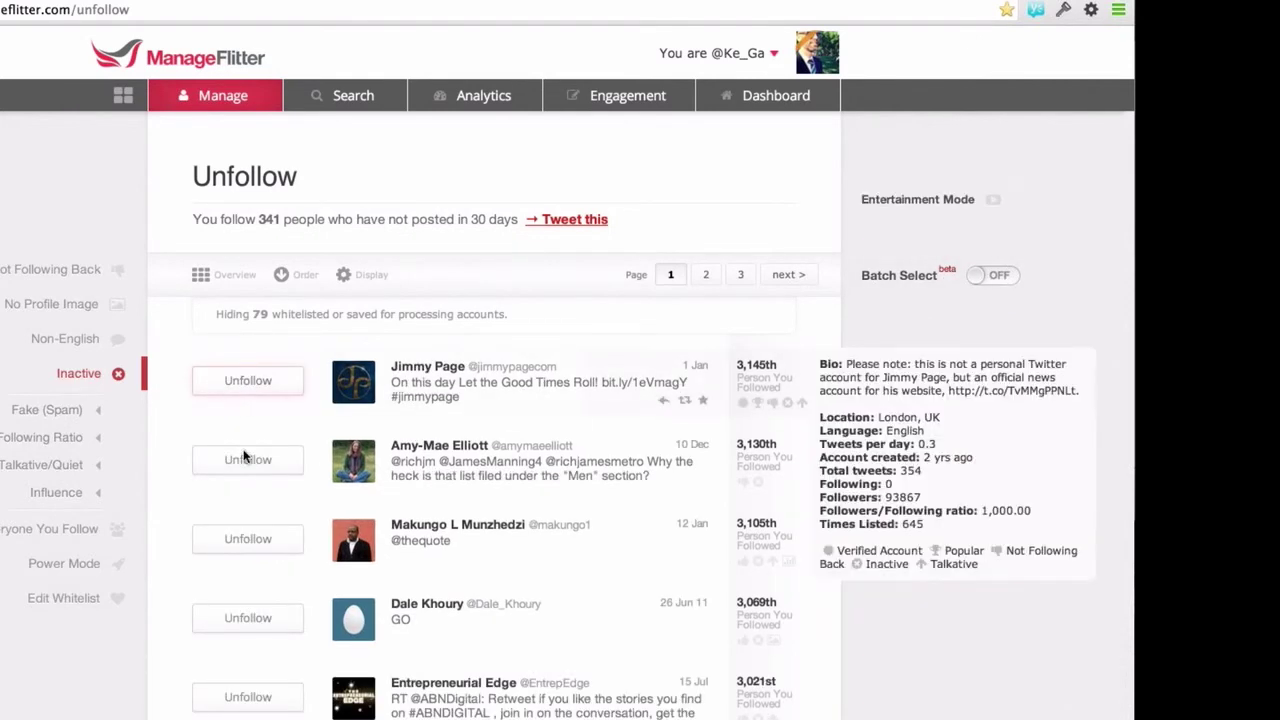
pyautogui.click(905, 285)
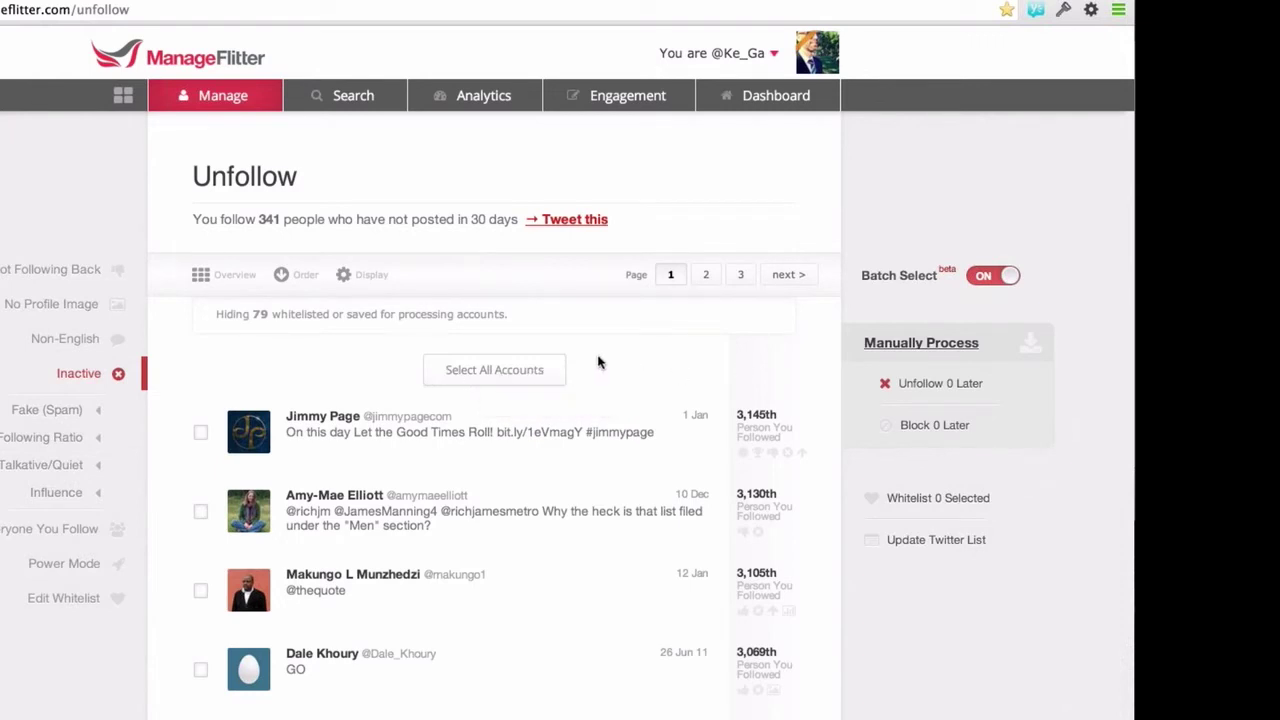
pyautogui.click(894, 277)
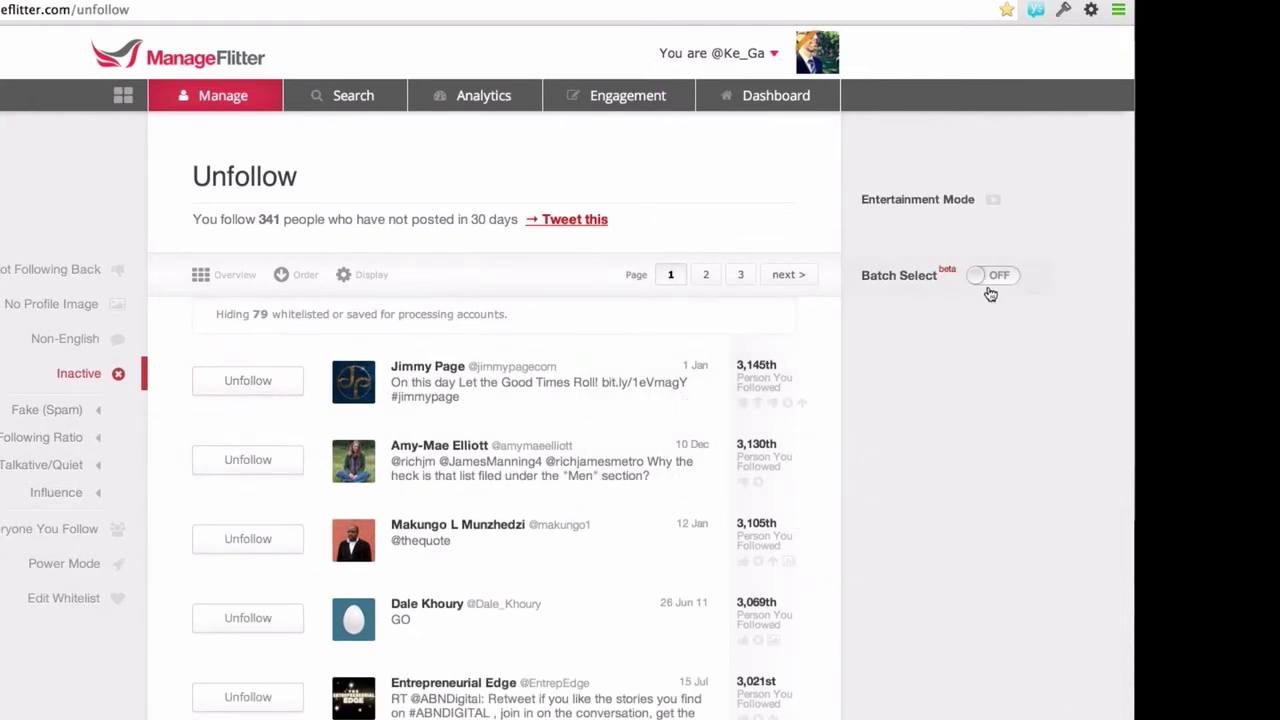
pyautogui.click(885, 287)
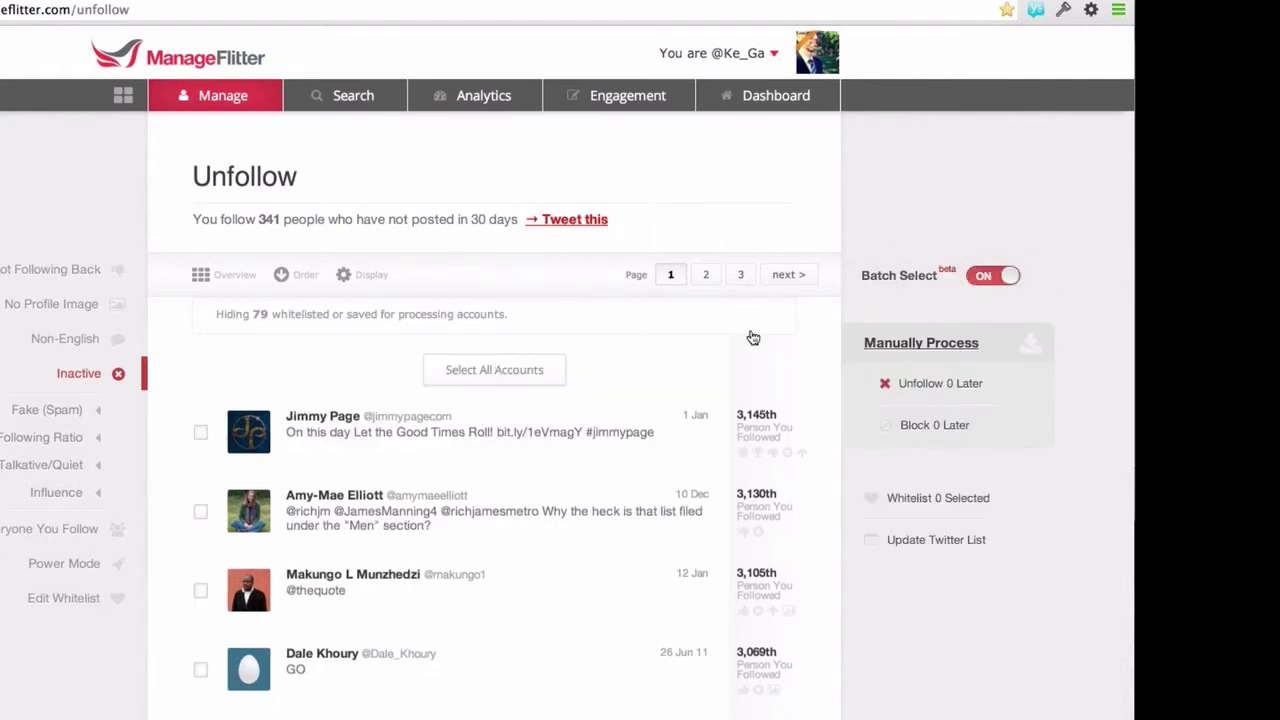
pyautogui.click(430, 372)
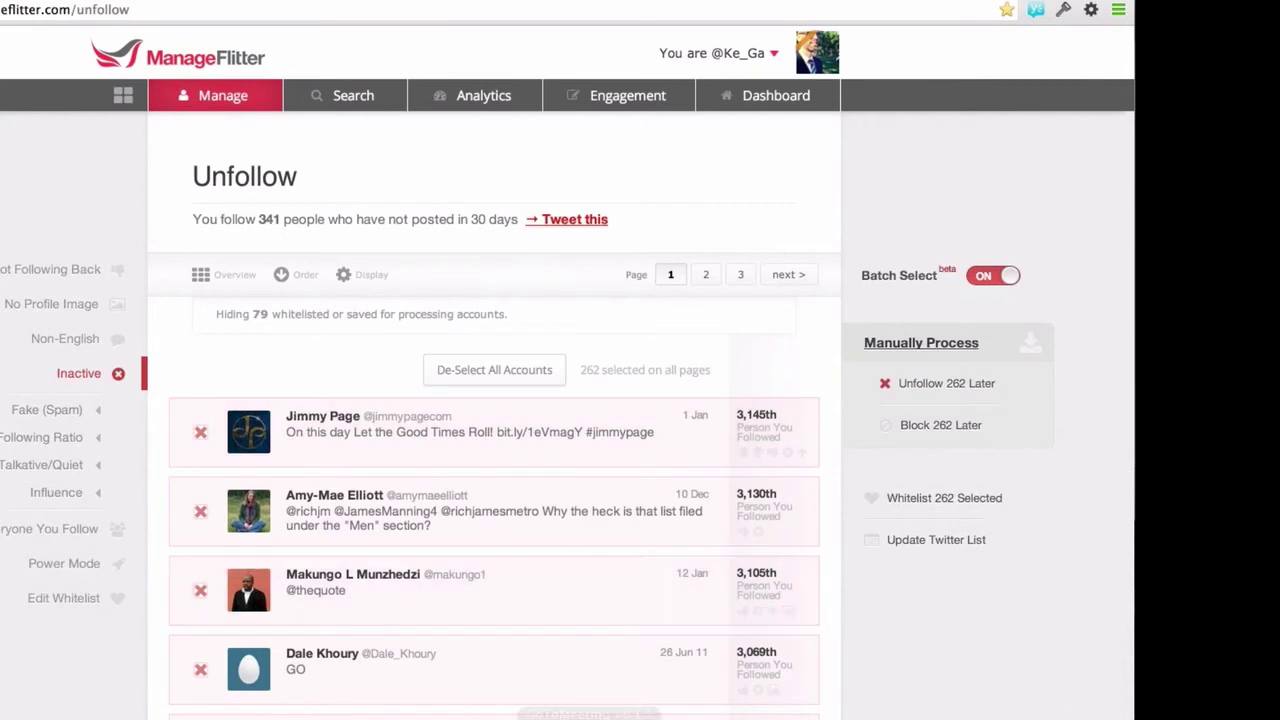
# Go to Power Mode and open the form for creating a new filter.
pyautogui.moveTo(629, 710)
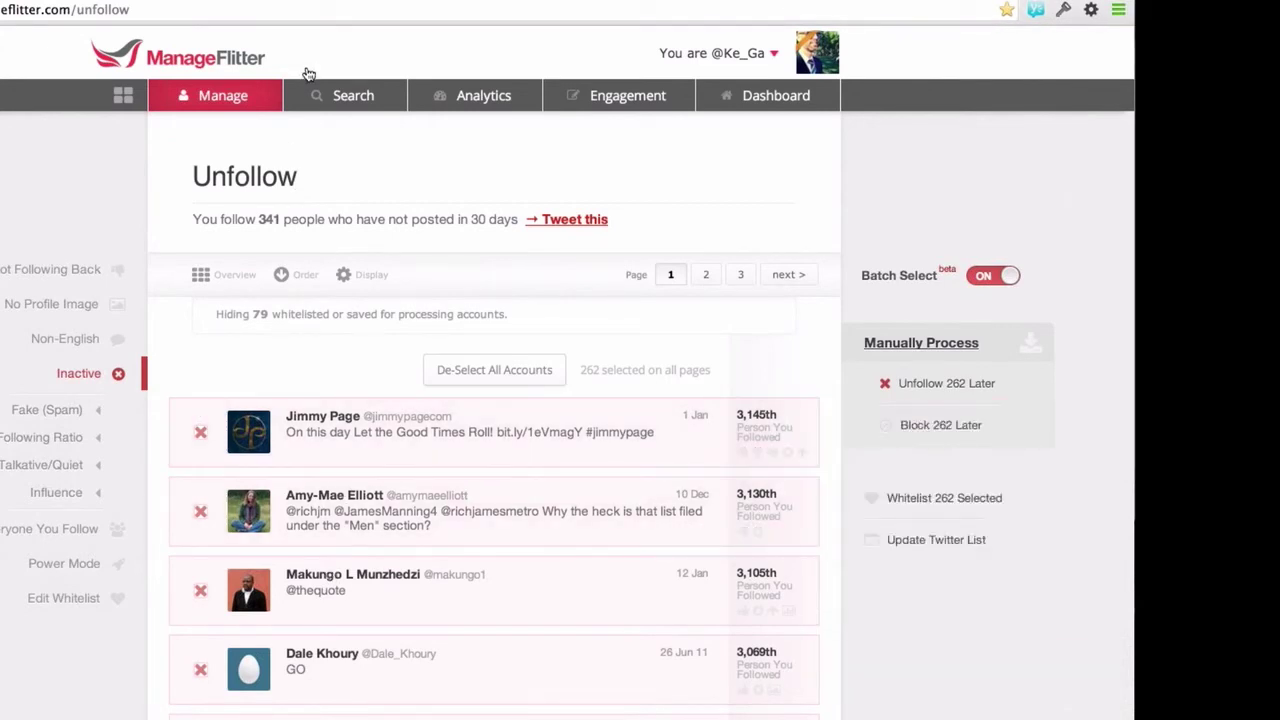
pyautogui.moveTo(295, 100)
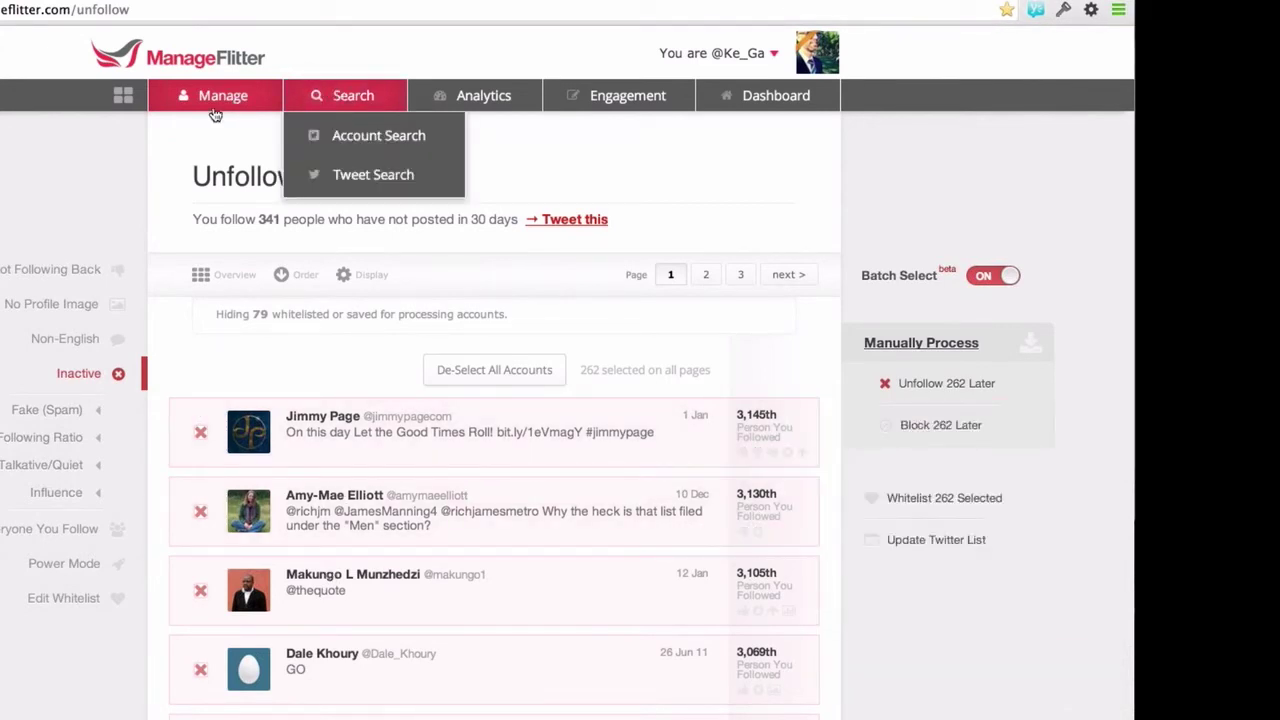
pyautogui.moveTo(215, 100)
pyautogui.click(225, 213)
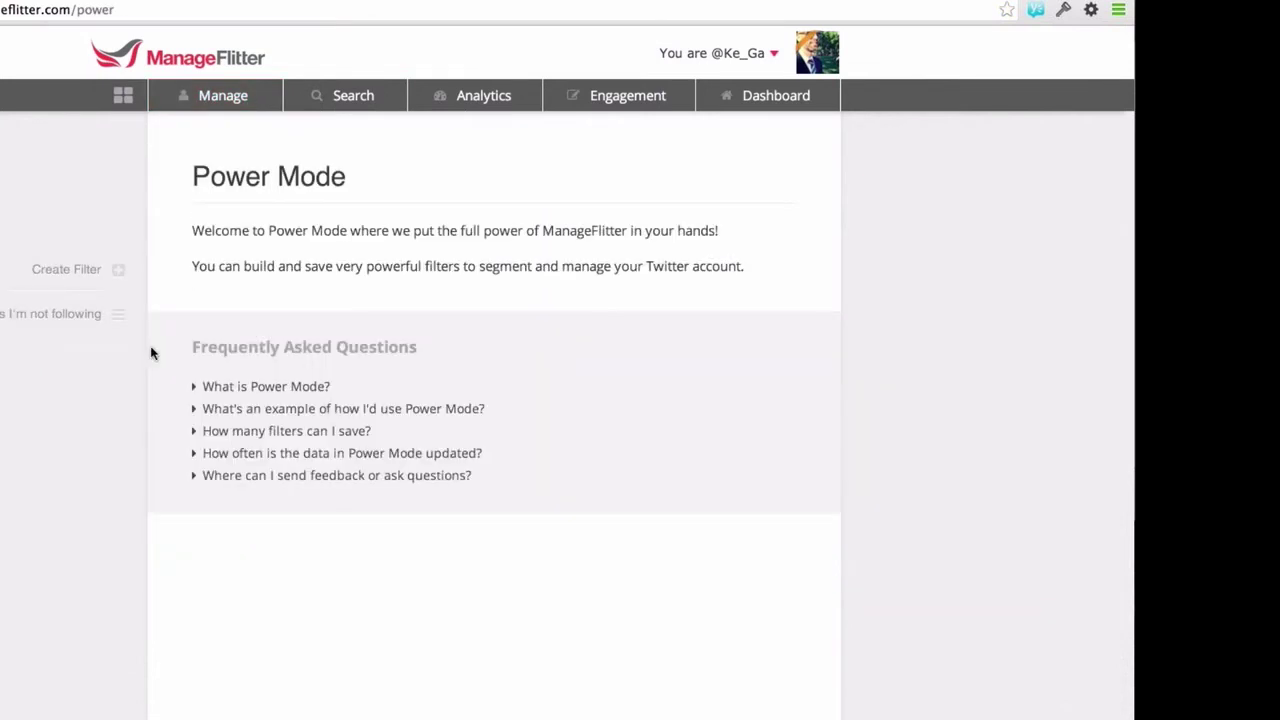
pyautogui.click(116, 268)
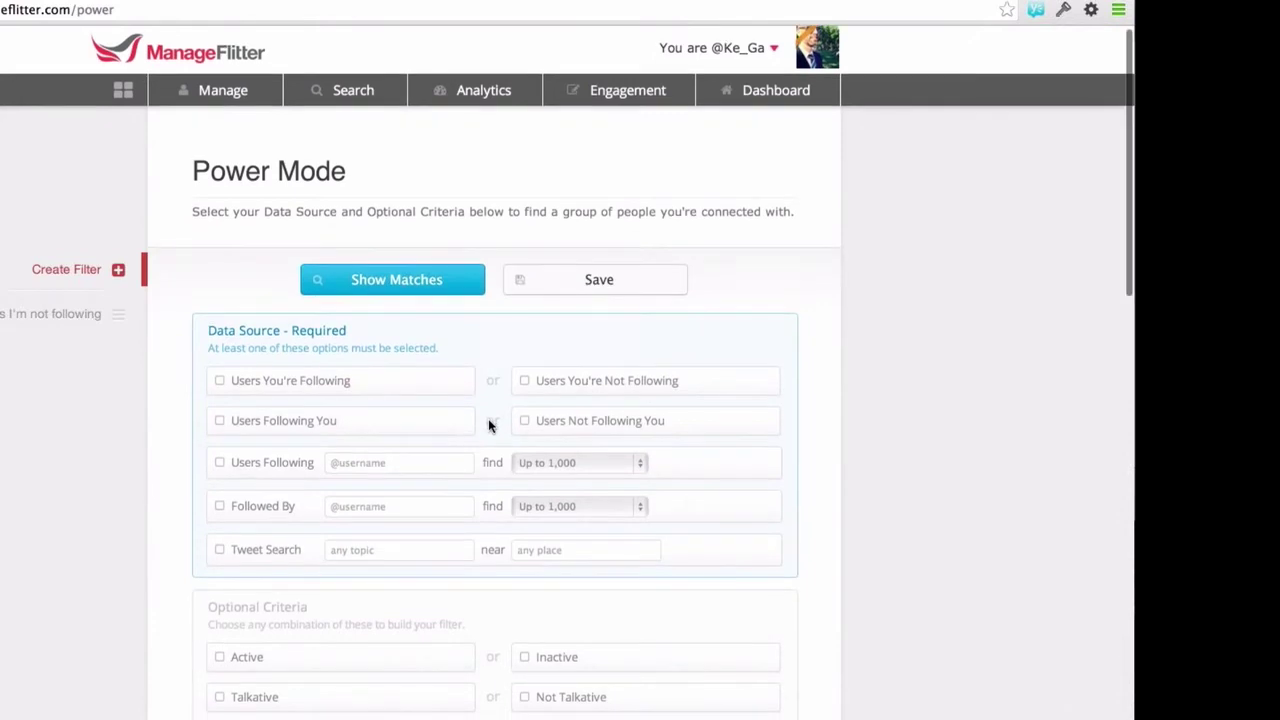
# Examine the Data Source options and the Optional Criteria available for building a Power Mode filter.
pyautogui.scroll(-5, 488, 426)
pyautogui.scroll(-5, 490, 426)
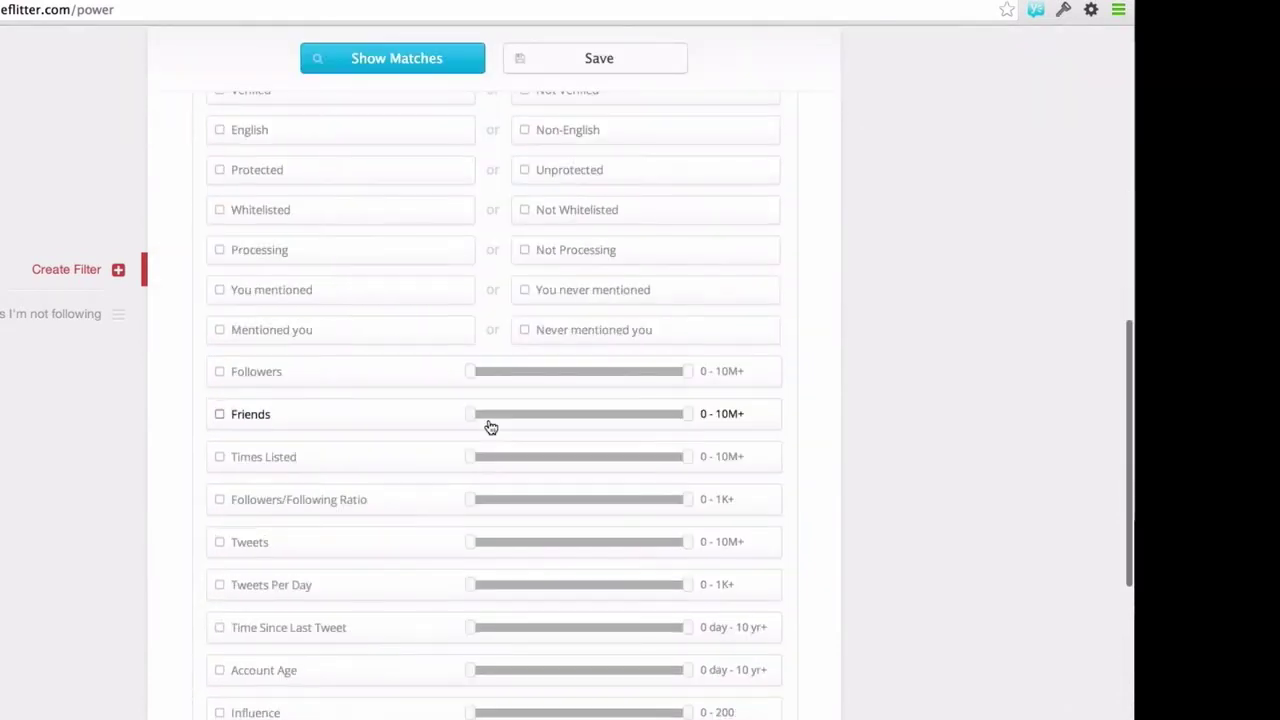
pyautogui.scroll(-2, 843, 574)
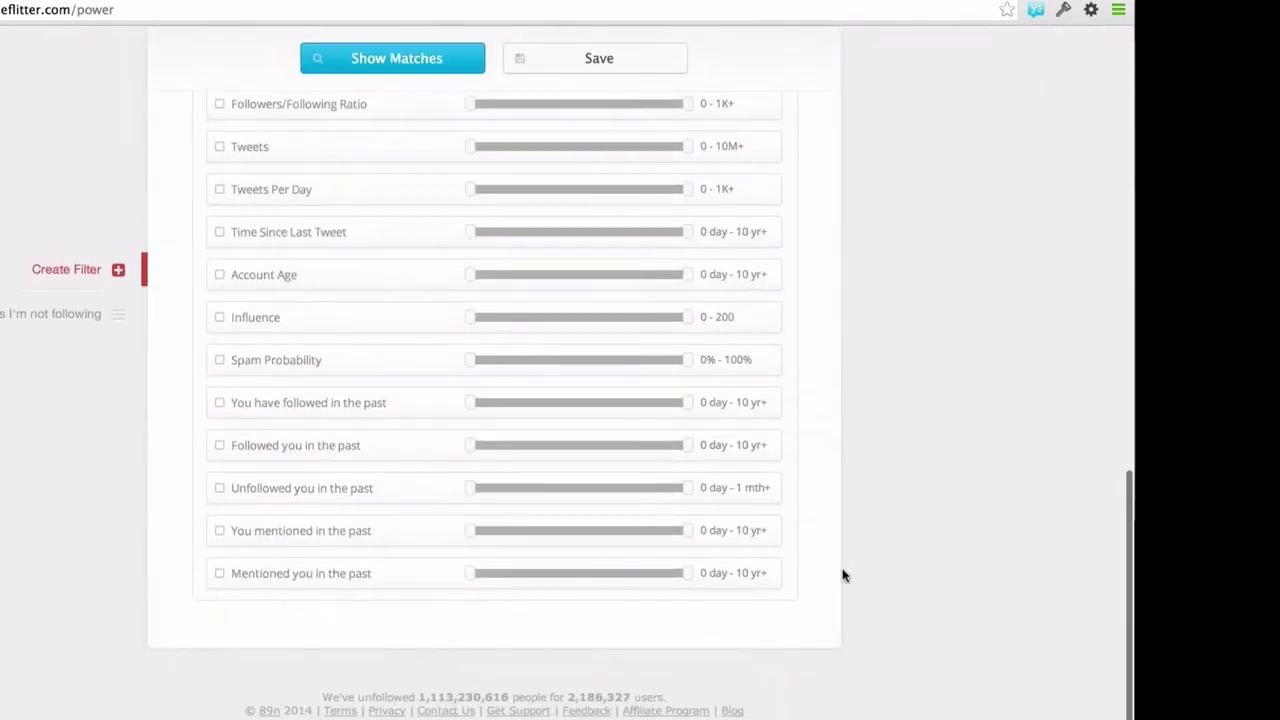
pyautogui.scroll(8, 843, 574)
pyautogui.scroll(1, 787, 472)
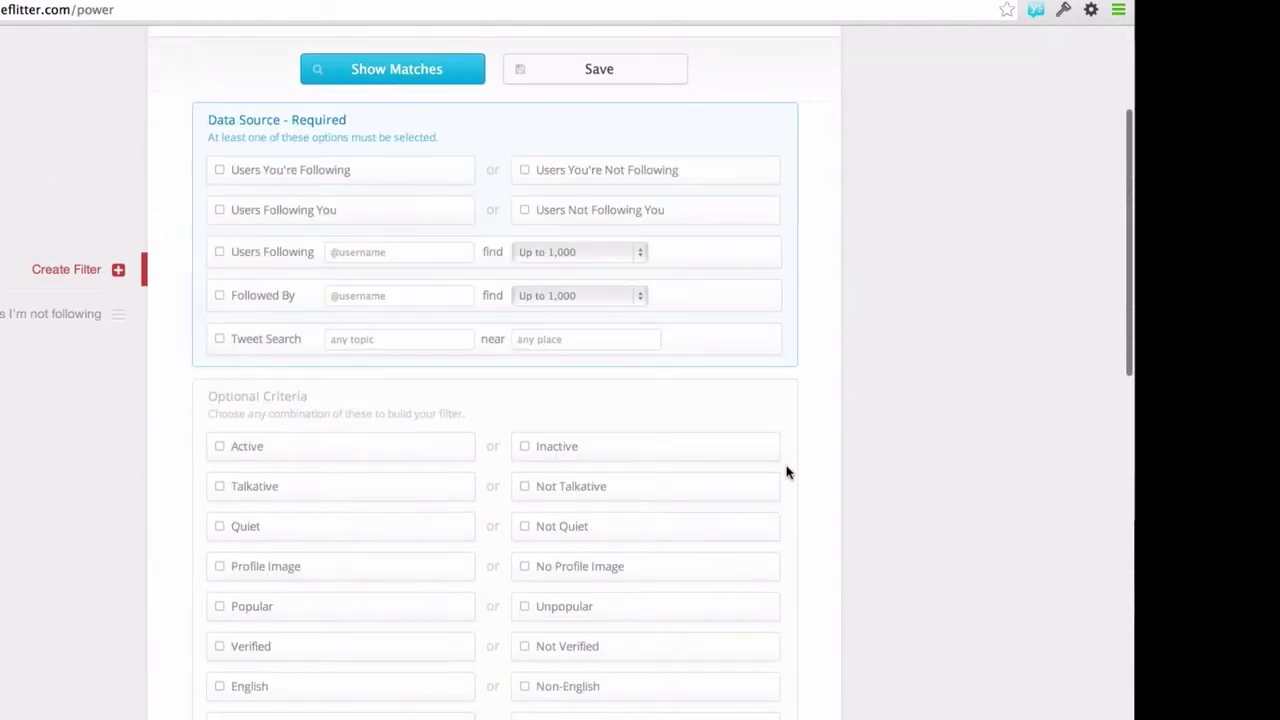
pyautogui.scroll(1, 785, 360)
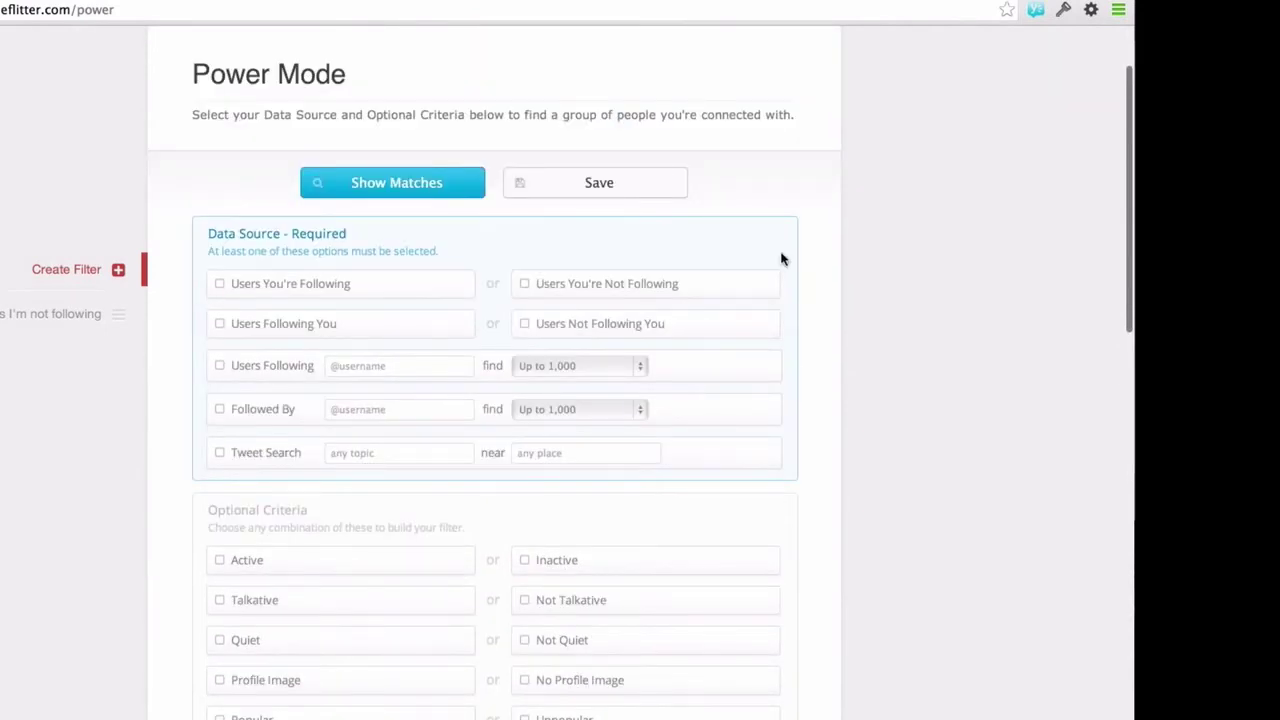
pyautogui.scroll(-8, 782, 259)
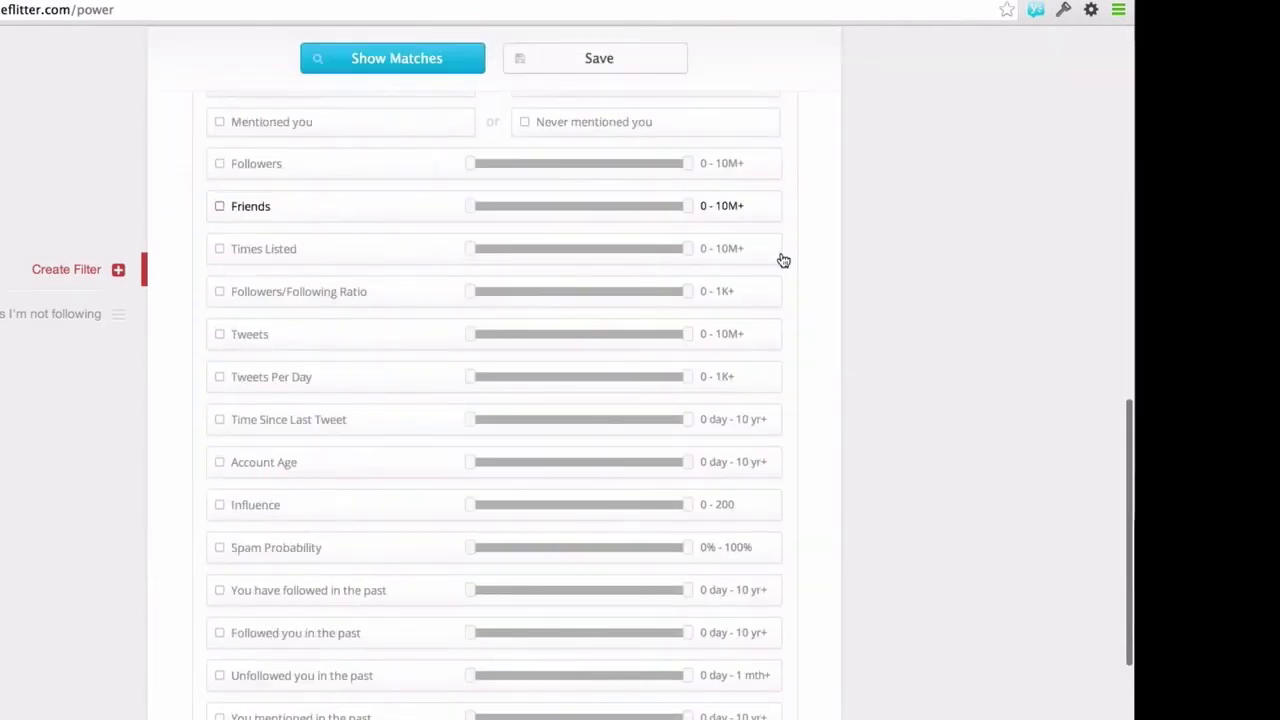
pyautogui.scroll(3, 806, 381)
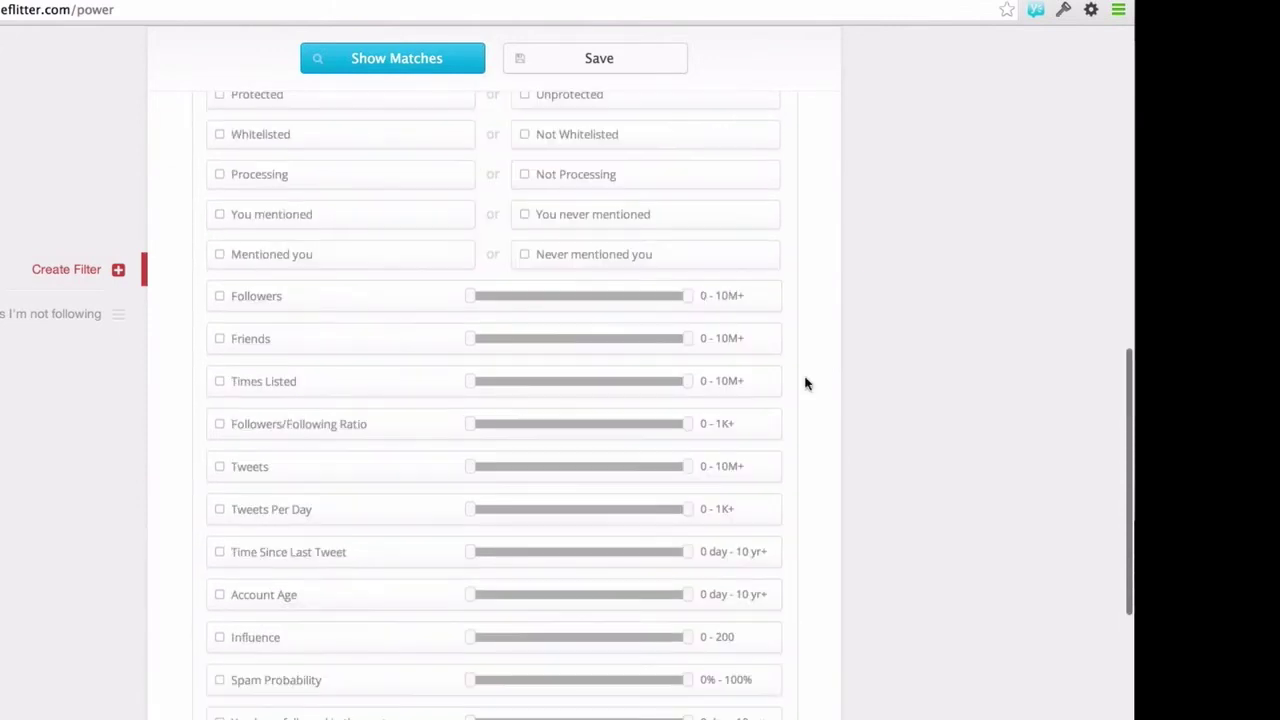
pyautogui.scroll(9, 806, 383)
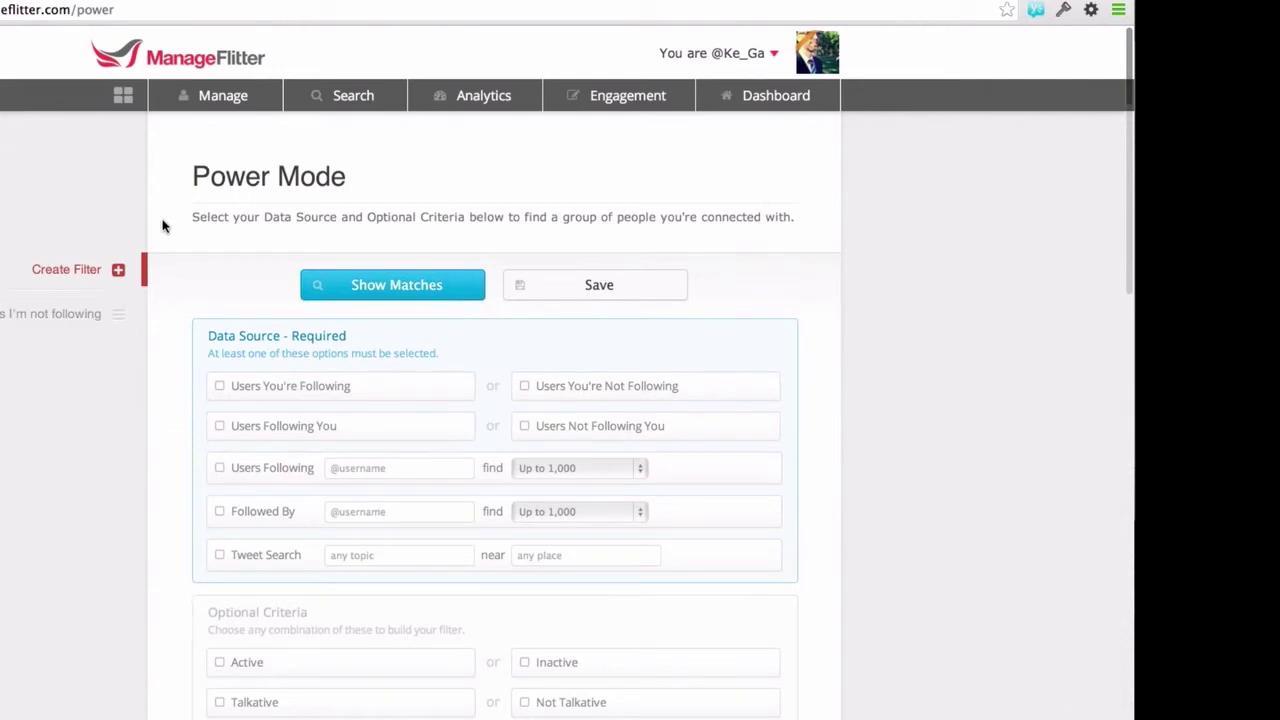
pyautogui.scroll(-4, 184, 322)
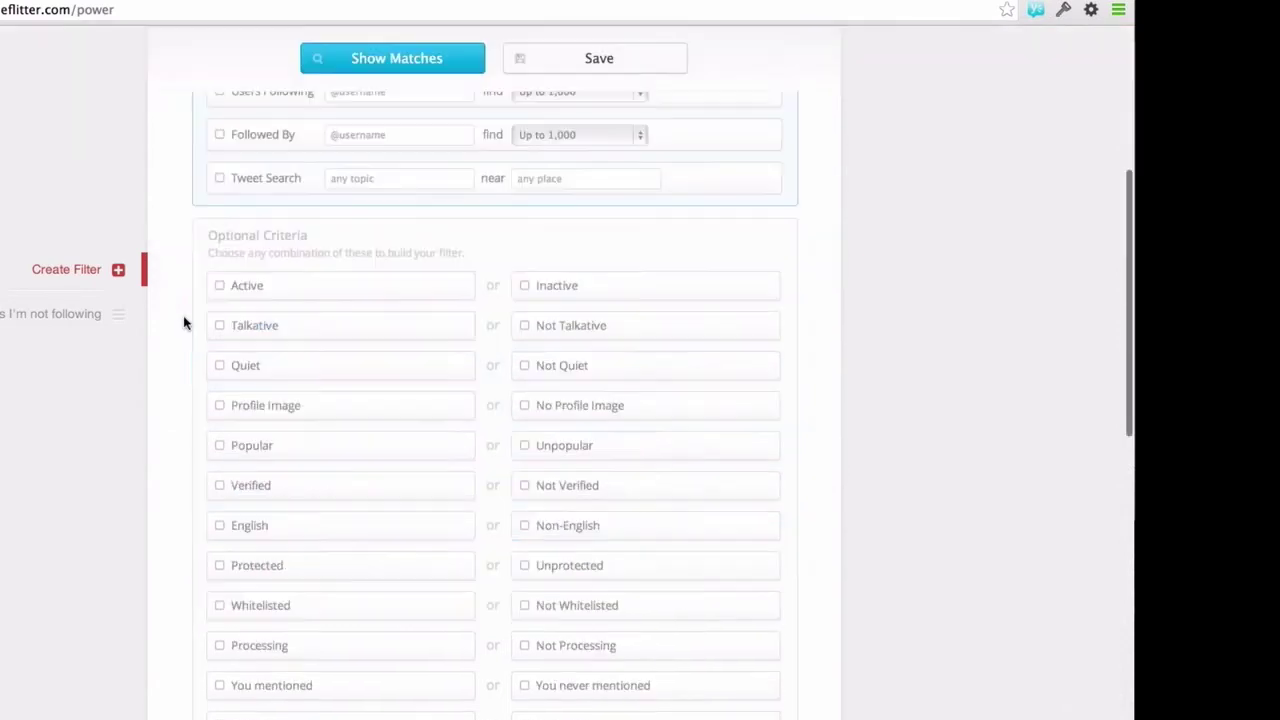
pyautogui.scroll(-5, 184, 322)
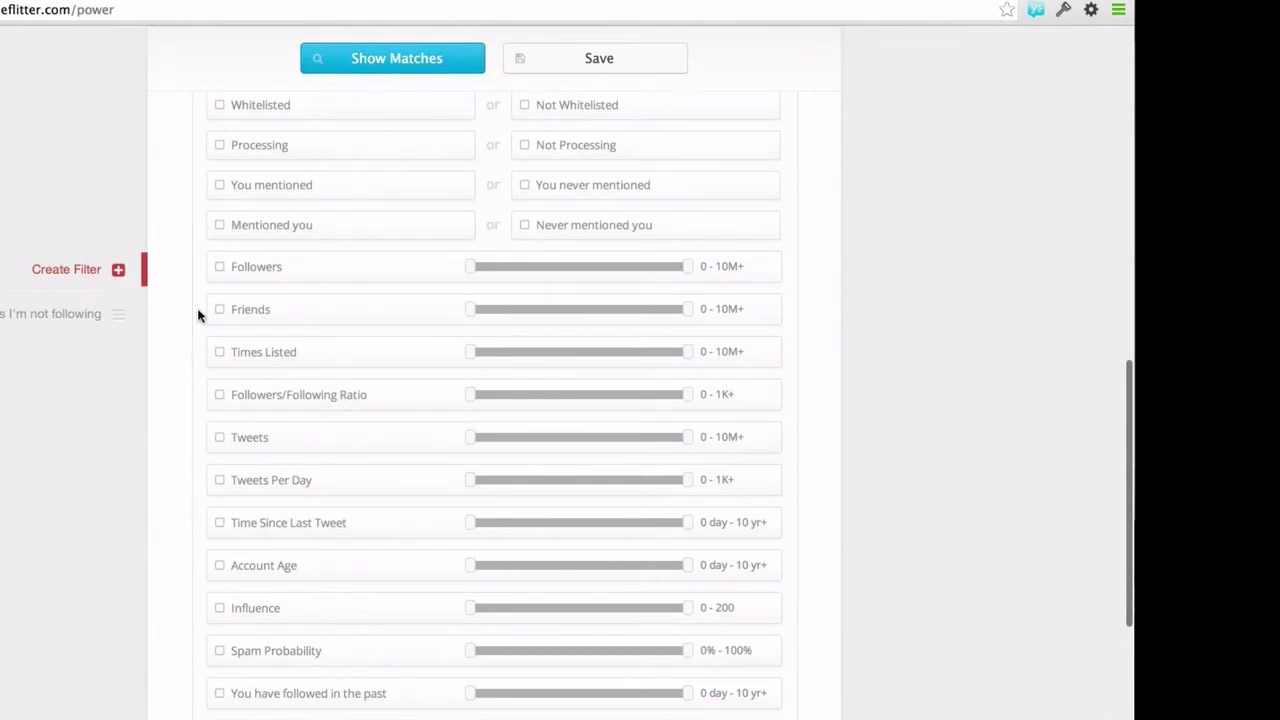
pyautogui.scroll(-2, 198, 316)
pyautogui.scroll(6, 198, 316)
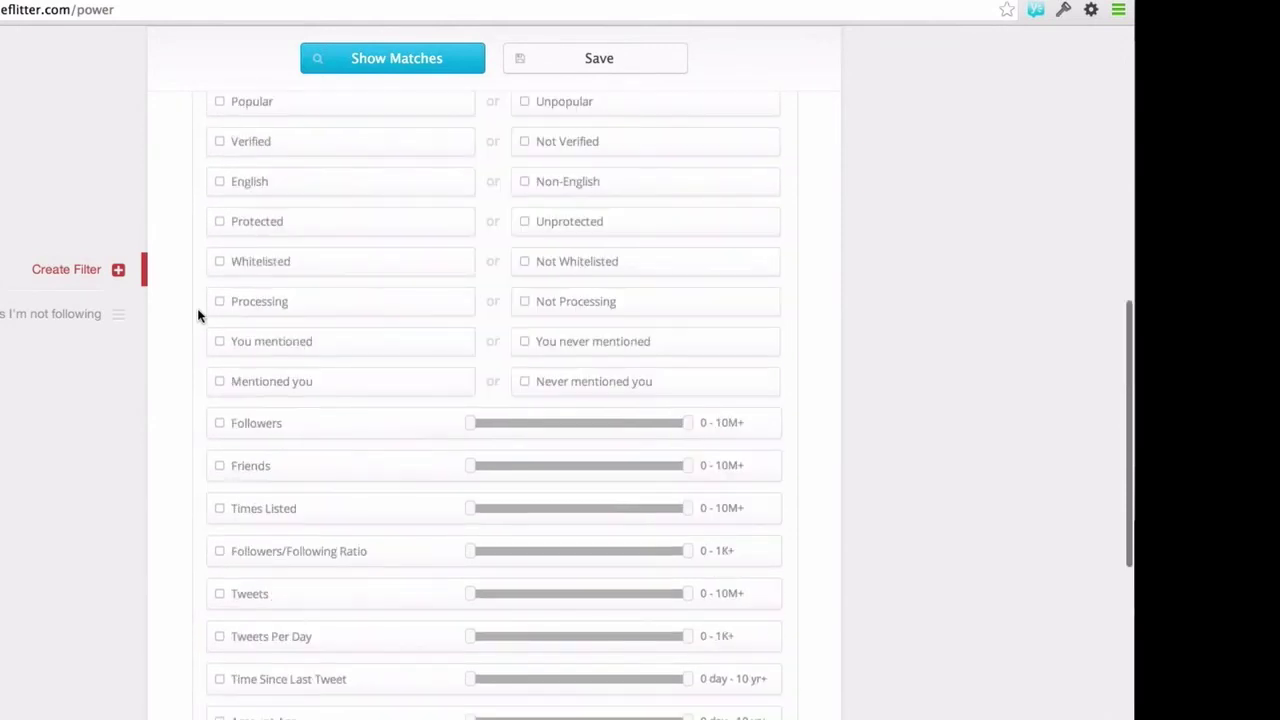
pyautogui.scroll(4, 198, 316)
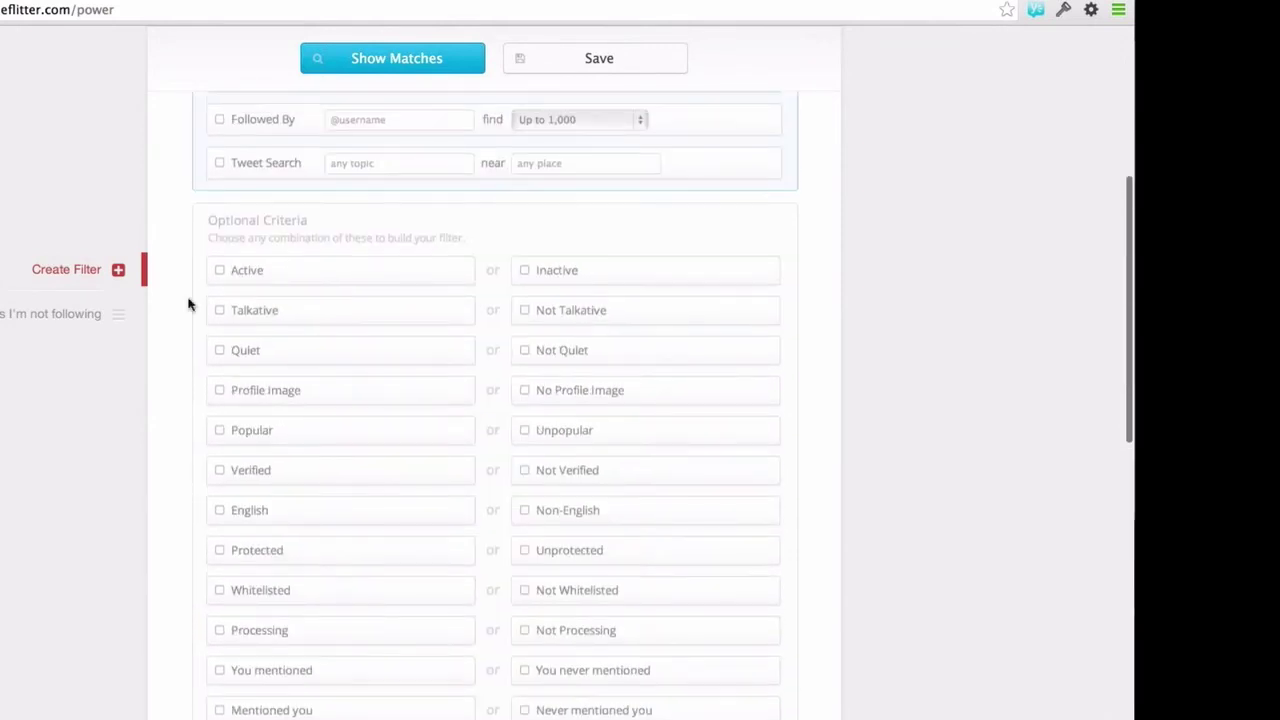
pyautogui.scroll(2, 238, 133)
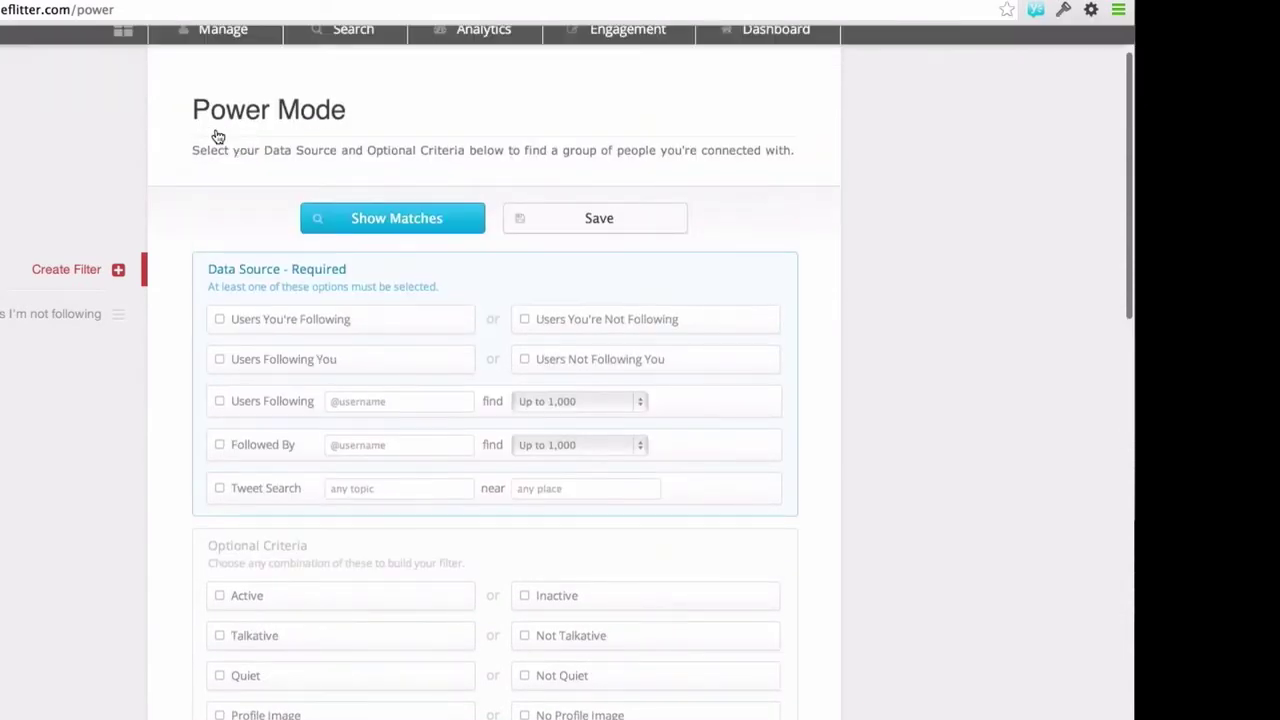
# Open the Unfollow page and view the followed accounts that do not tweet in English.
pyautogui.click(225, 132)
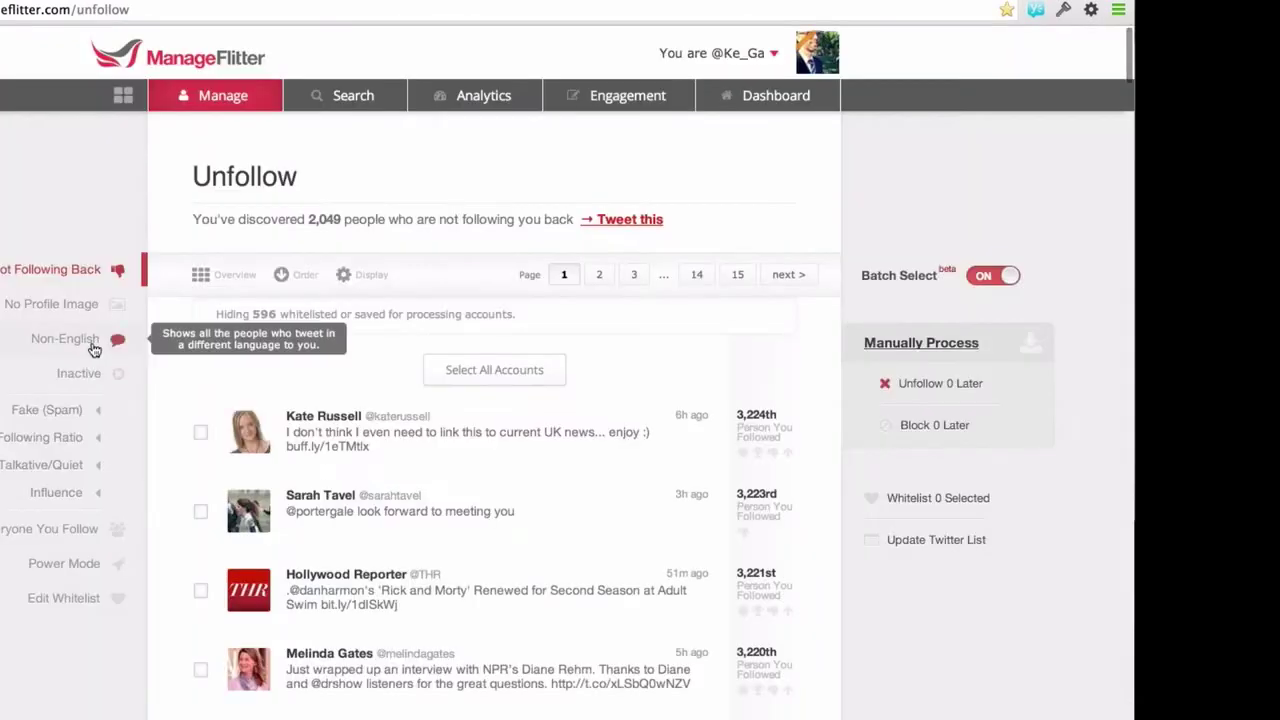
pyautogui.click(93, 347)
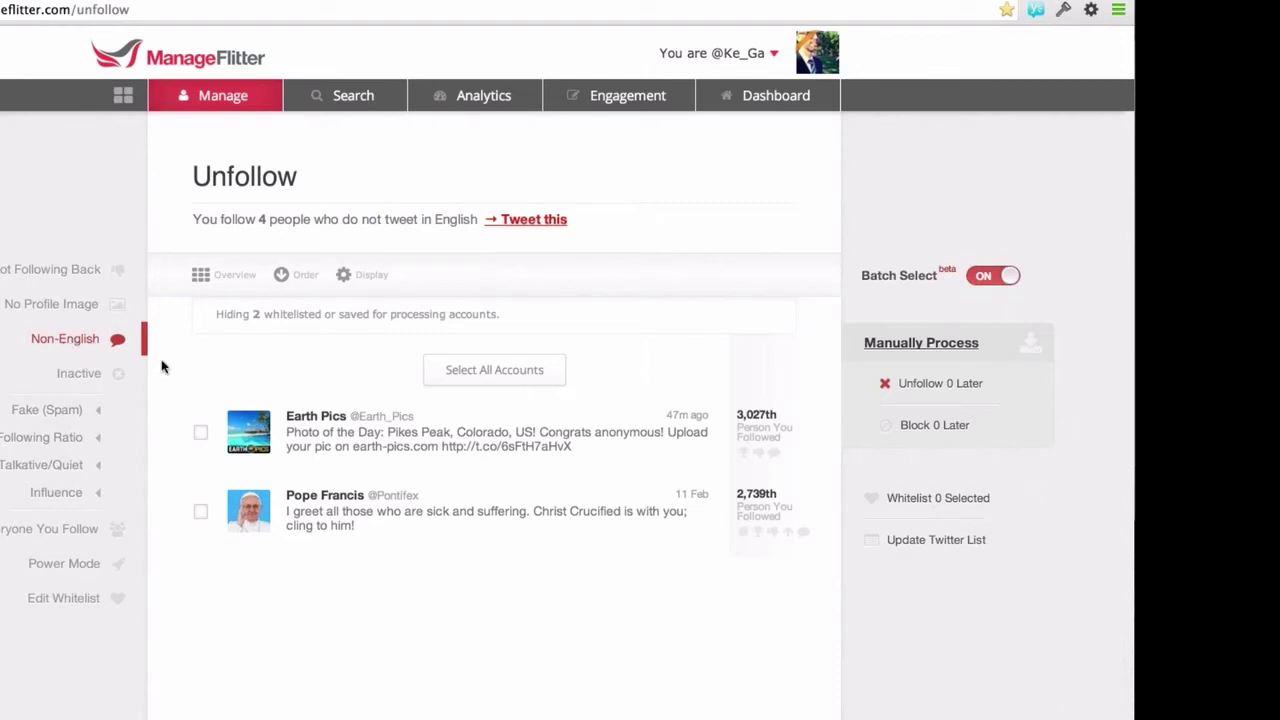
pyautogui.moveTo(206, 434)
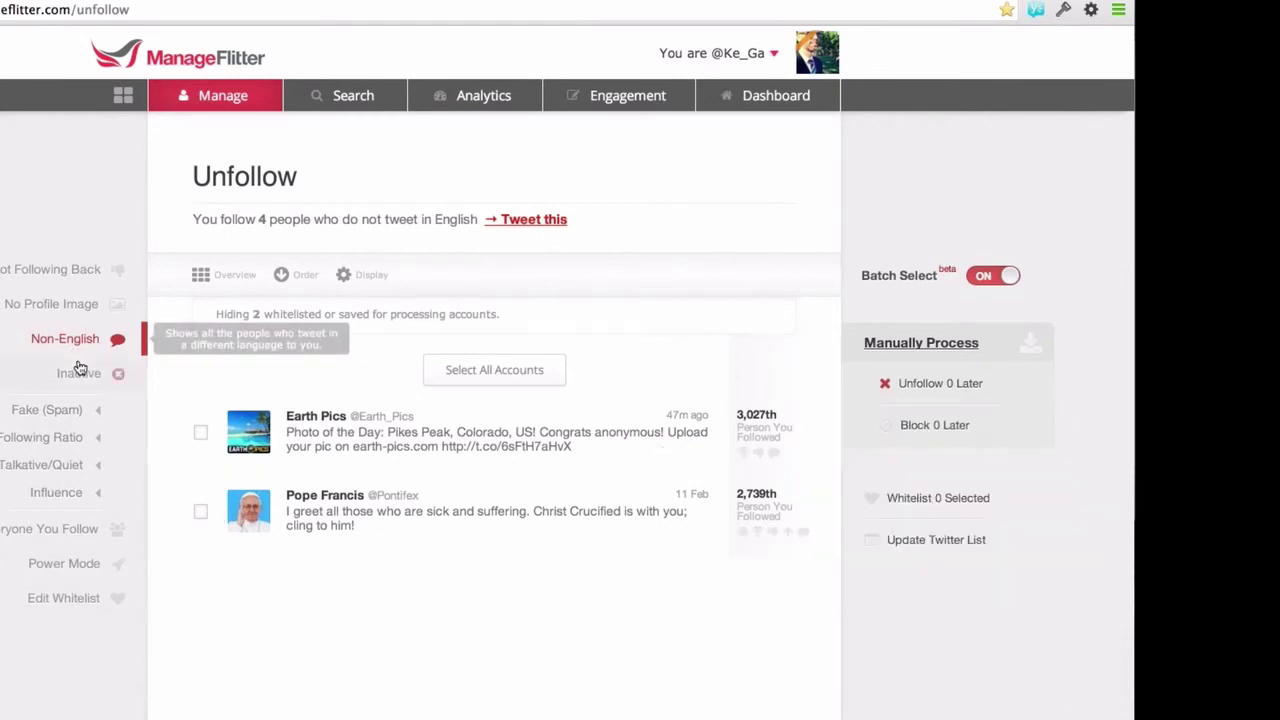
# Switch from the Non-English list via Not Following Back to Inactive, and queue all inactive accounts for unfollowing later.
pyautogui.click(68, 272)
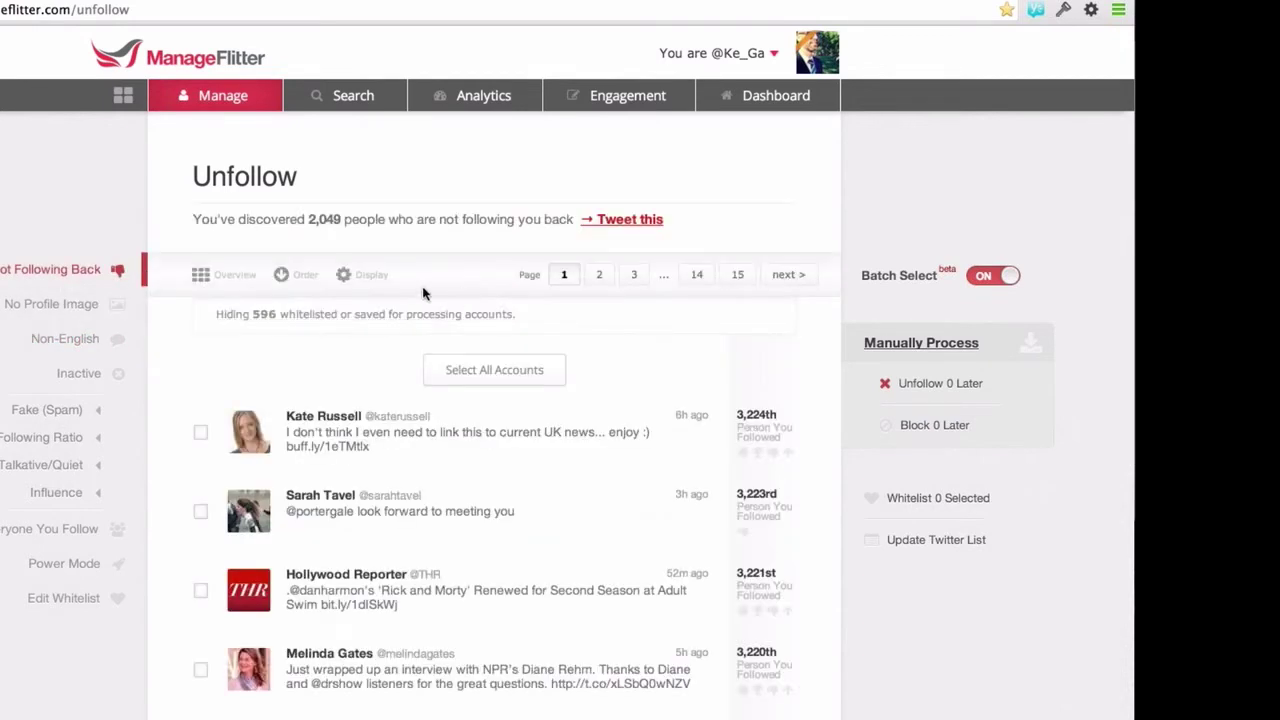
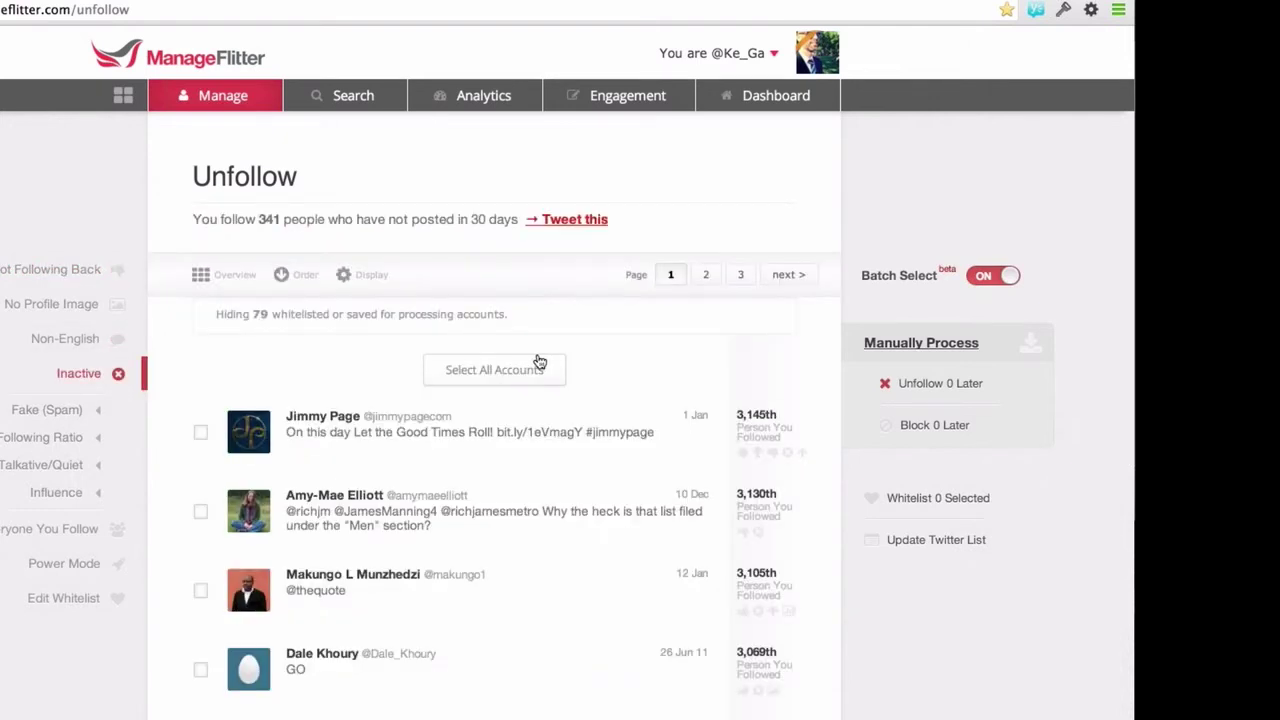
pyautogui.click(500, 378)
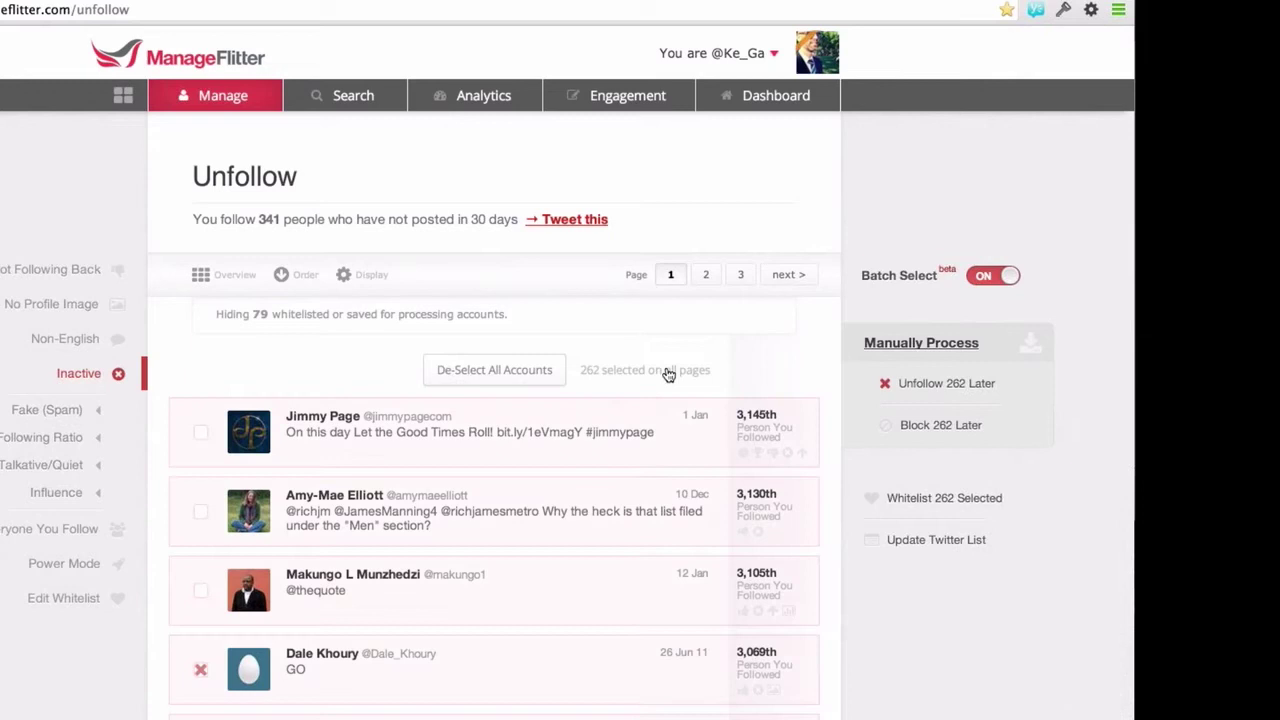
pyautogui.click(953, 392)
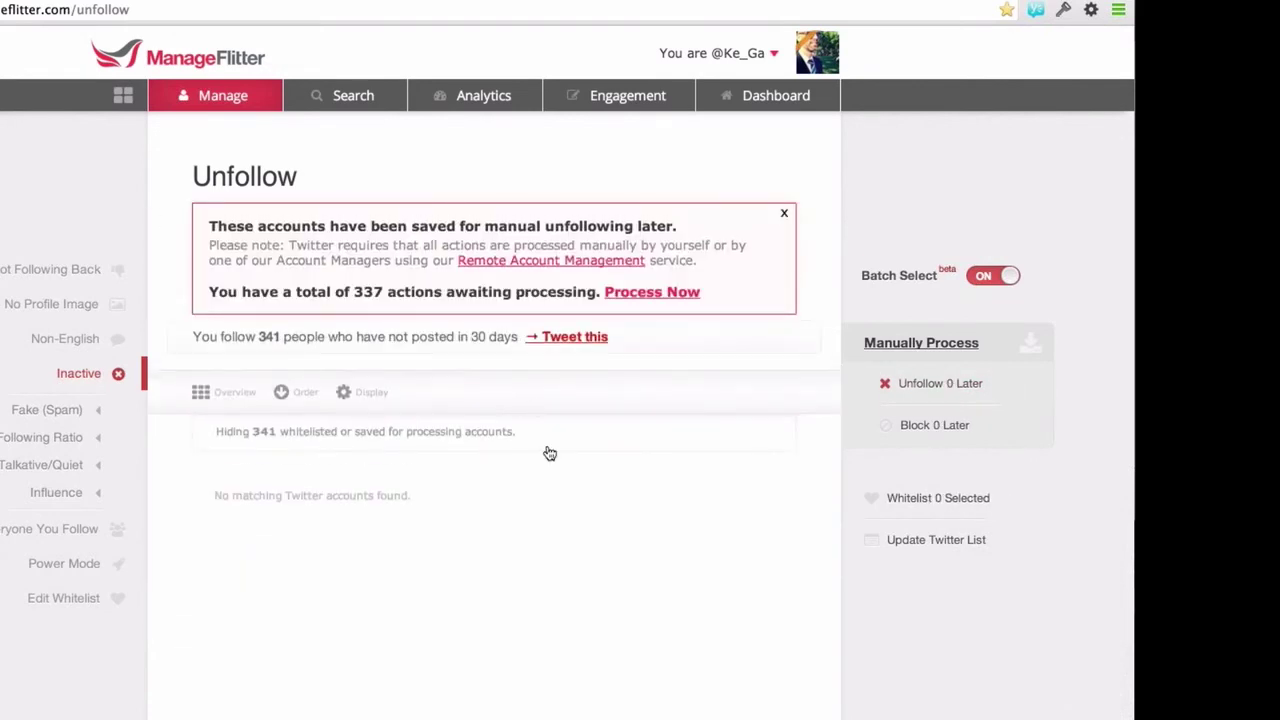
# Open the Process page and look over the queued actions waiting to be processed.
pyautogui.click(634, 296)
pyautogui.moveTo(223, 95)
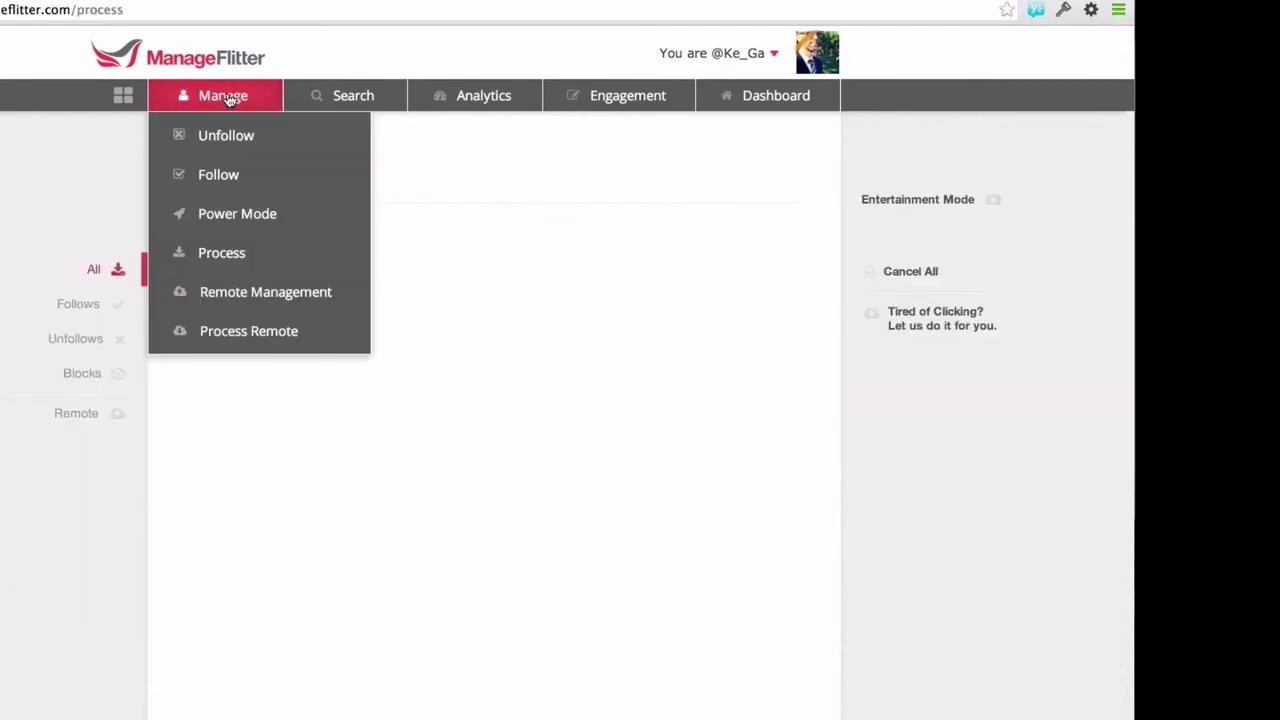
pyautogui.click(235, 256)
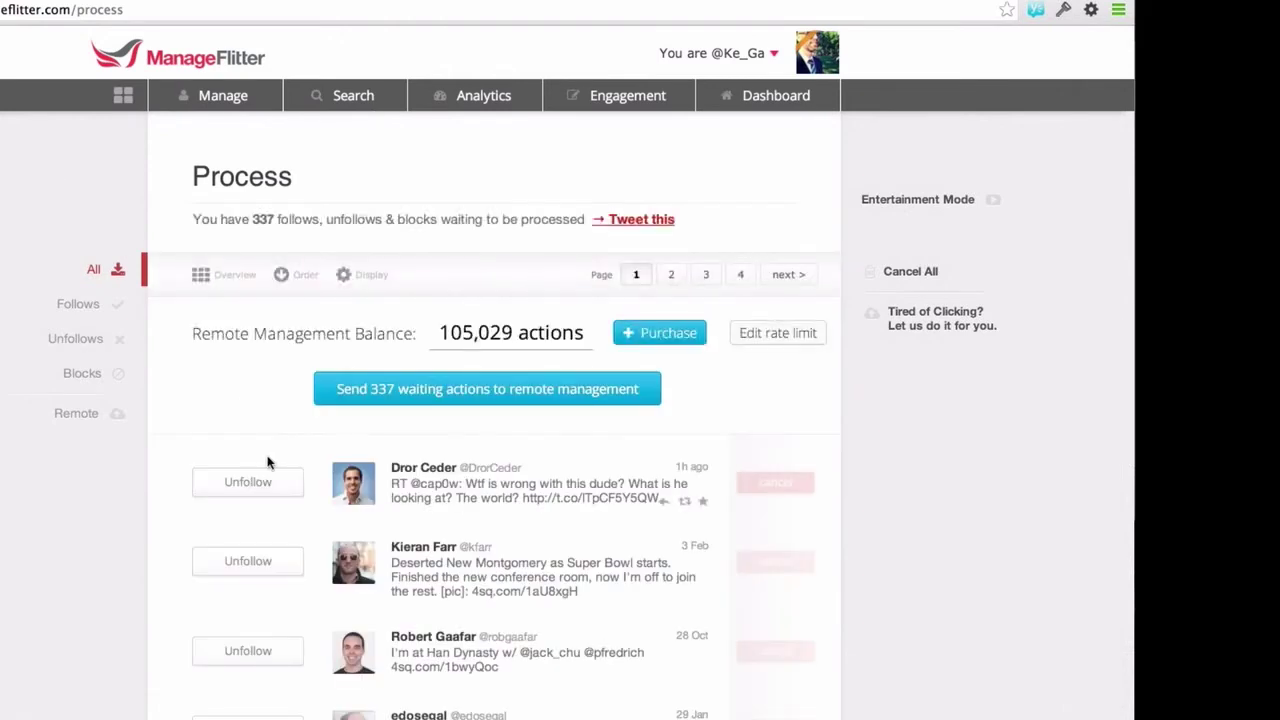
pyautogui.scroll(-2, 267, 462)
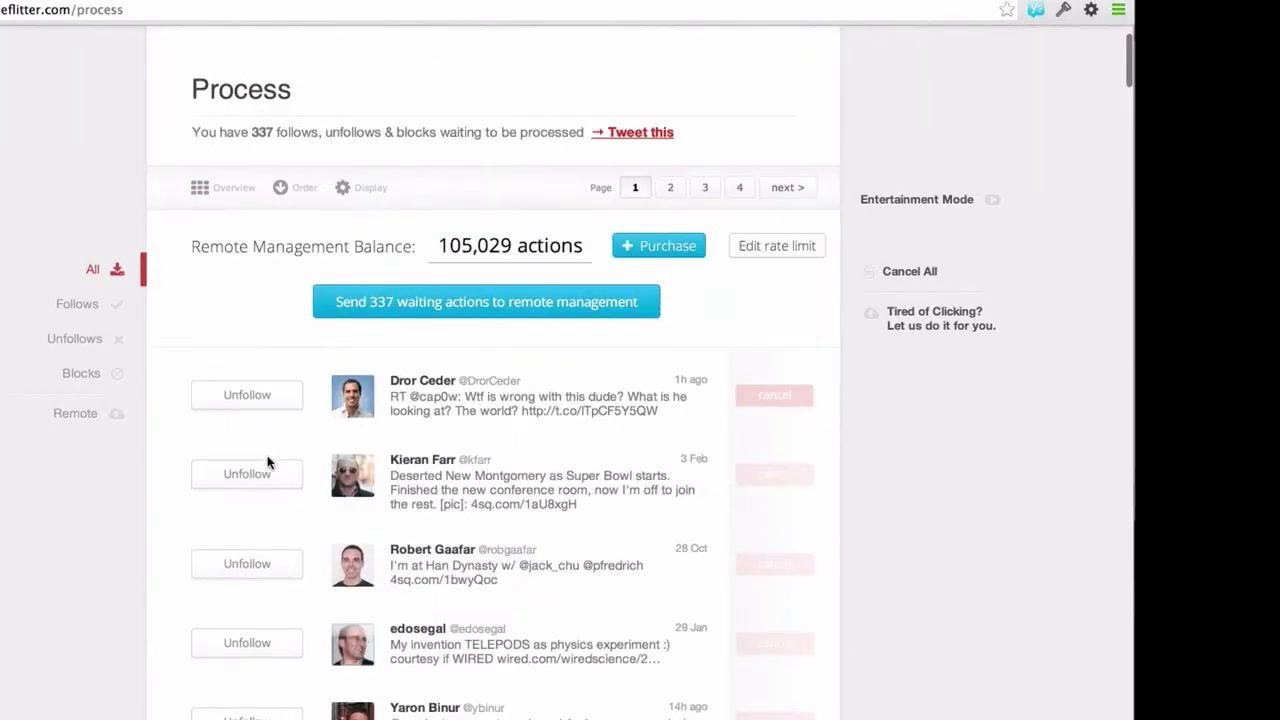
pyautogui.scroll(2, 267, 462)
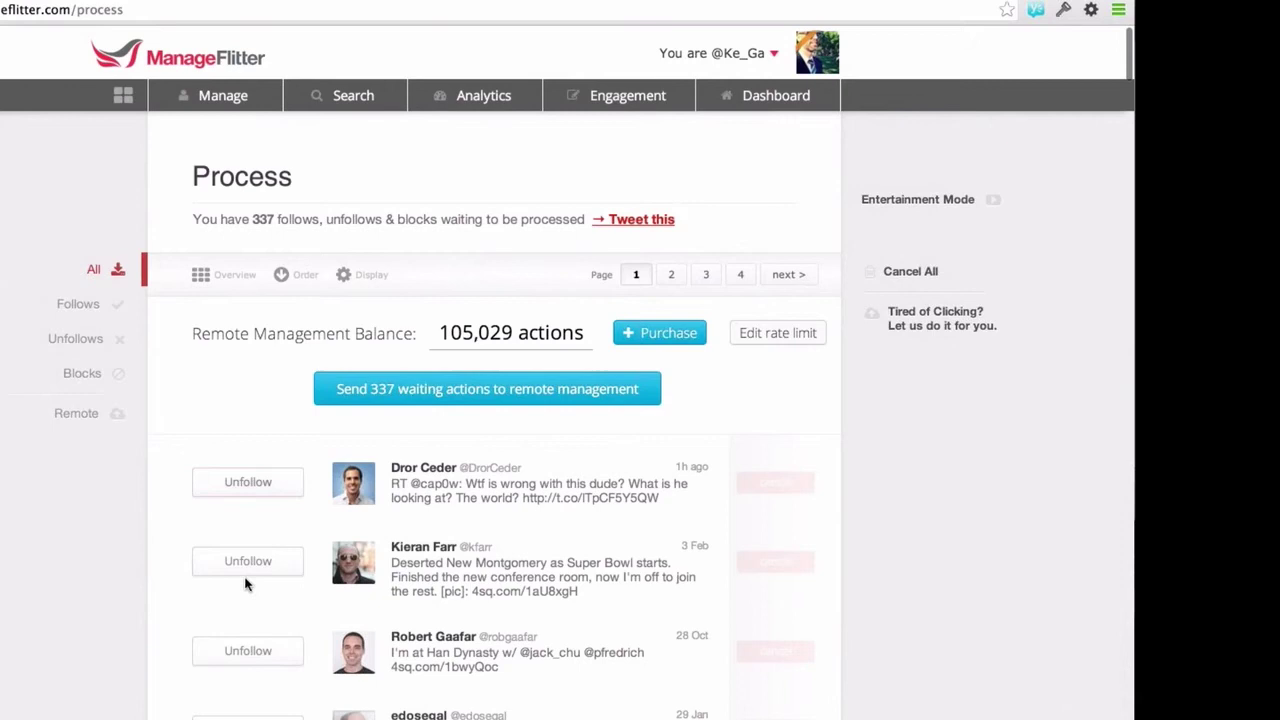
pyautogui.moveTo(185, 100)
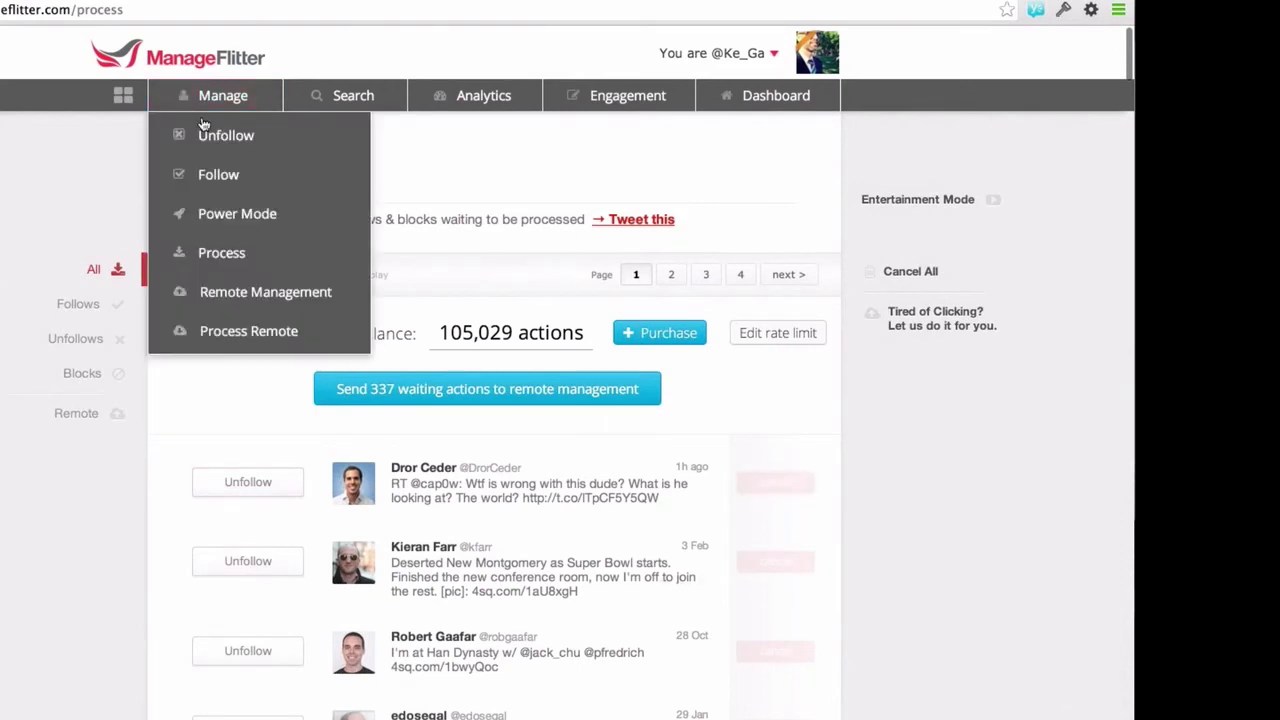
# View the accounts not following back on the Unfollow page and return to the Process page.
pyautogui.click(212, 134)
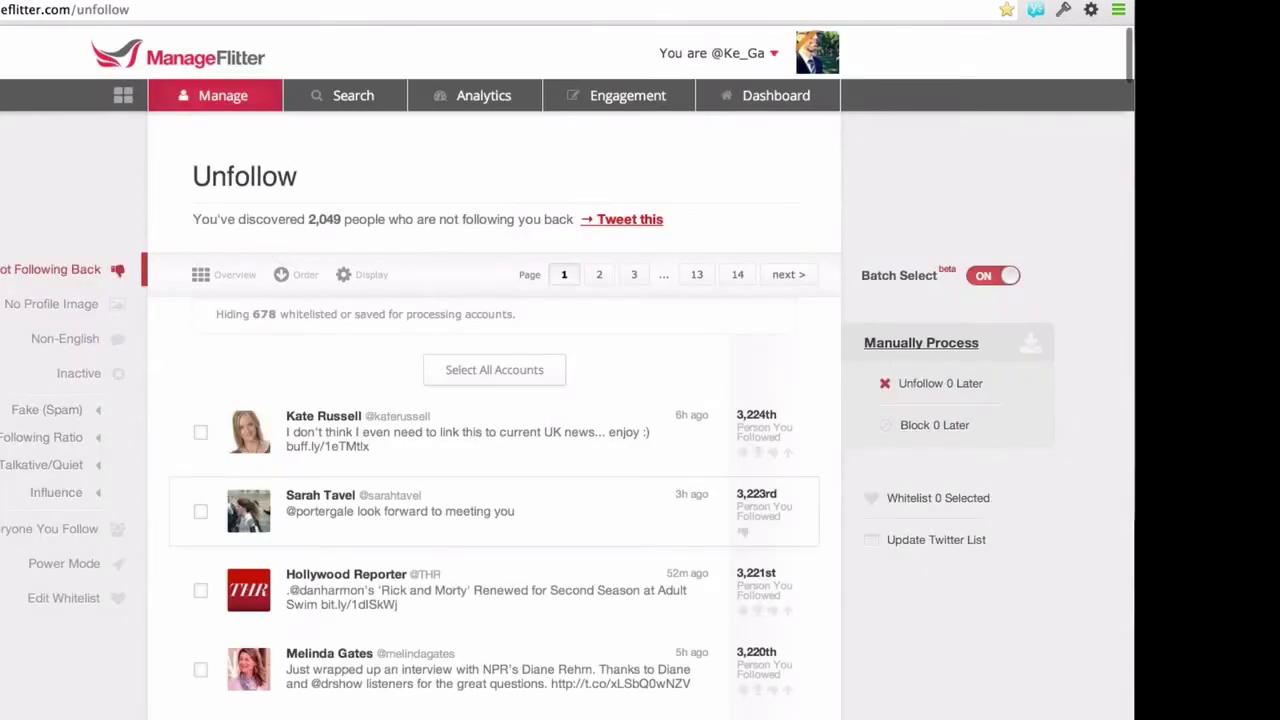
pyautogui.moveTo(215, 95)
pyautogui.click(222, 293)
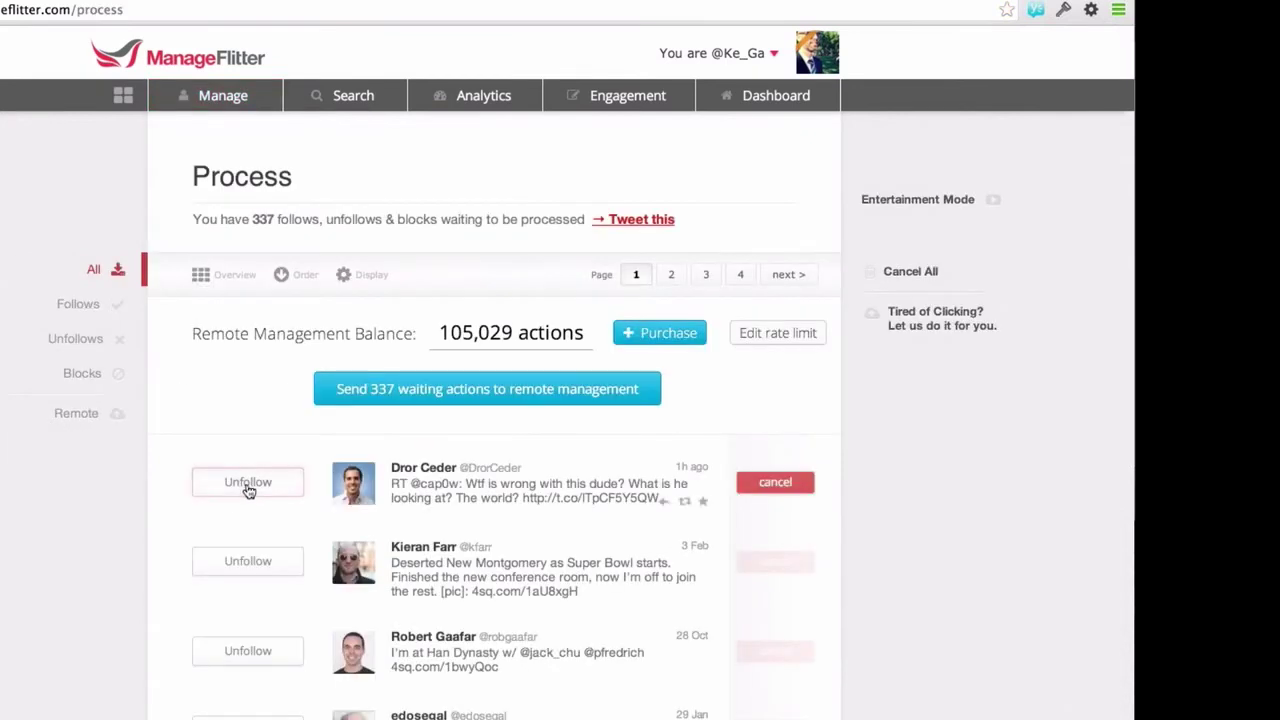
# Unfollow the queued accounts one after another from the start of the Process list.
pyautogui.click(248, 483)
pyautogui.click(248, 483)
pyautogui.click(248, 483)
pyautogui.click(248, 483)
pyautogui.click(248, 483)
pyautogui.click(248, 483)
pyautogui.click(248, 483)
pyautogui.click(248, 483)
pyautogui.click(248, 483)
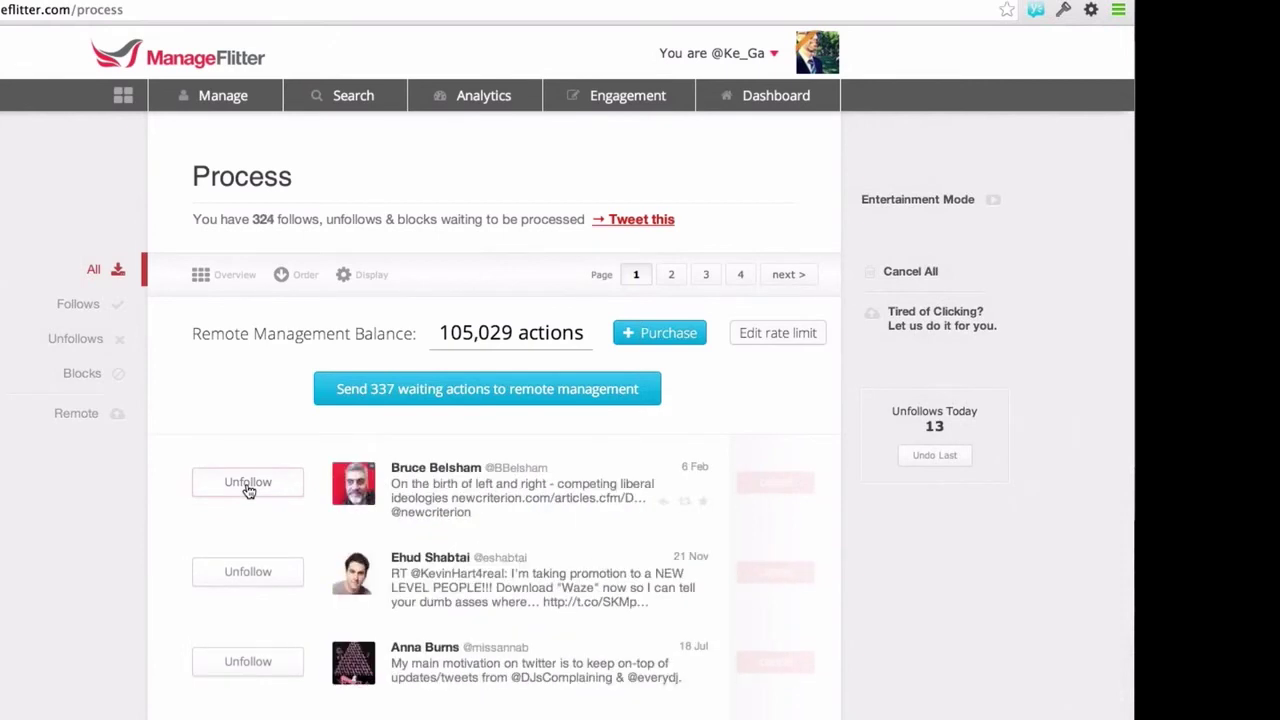
pyautogui.click(248, 483)
pyautogui.click(248, 483)
pyautogui.click(248, 483)
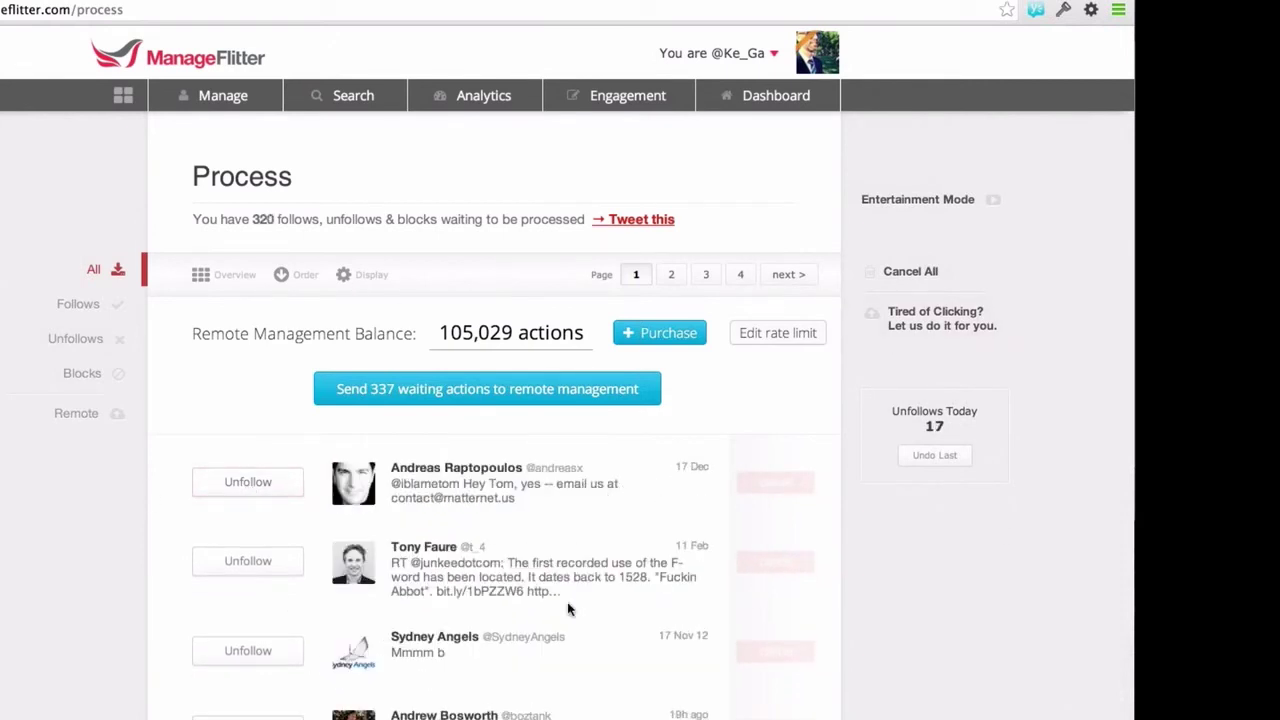
# Open the Remote Management Rules page and view the option to purchase more actions.
pyautogui.click(92, 271)
pyautogui.moveTo(188, 92)
pyautogui.click(493, 396)
pyautogui.moveTo(250, 106)
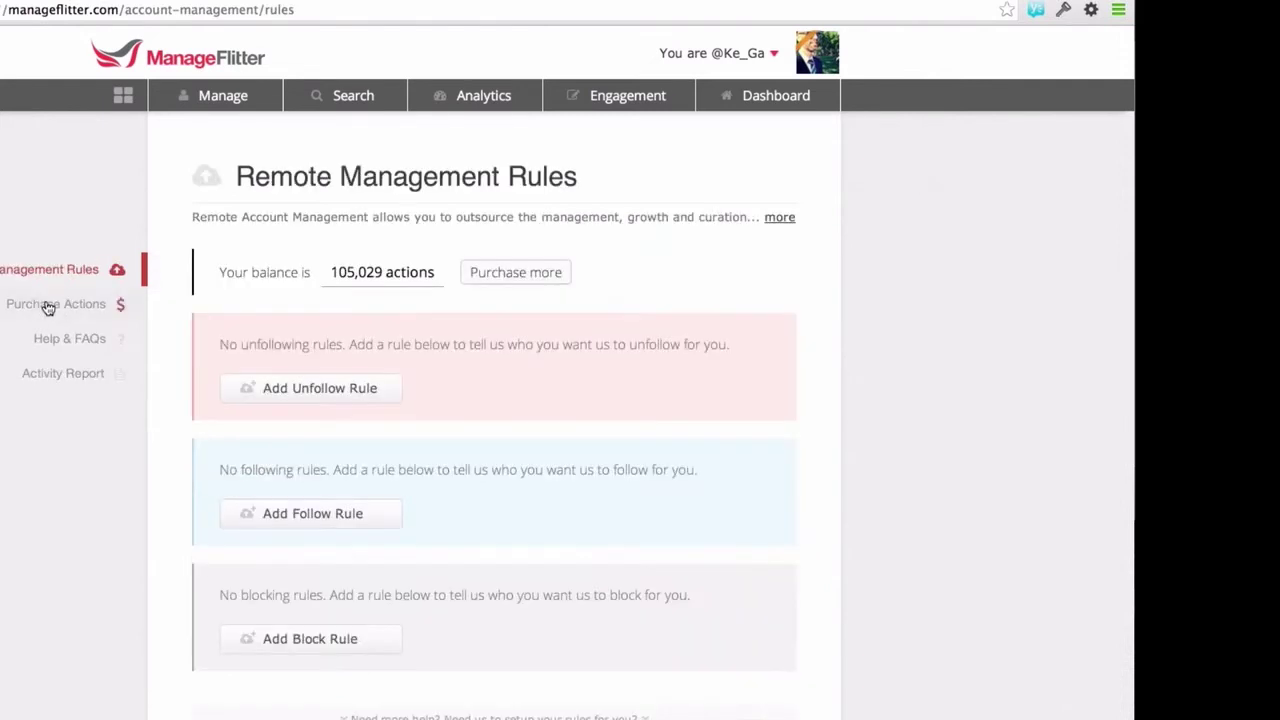
pyautogui.click(516, 272)
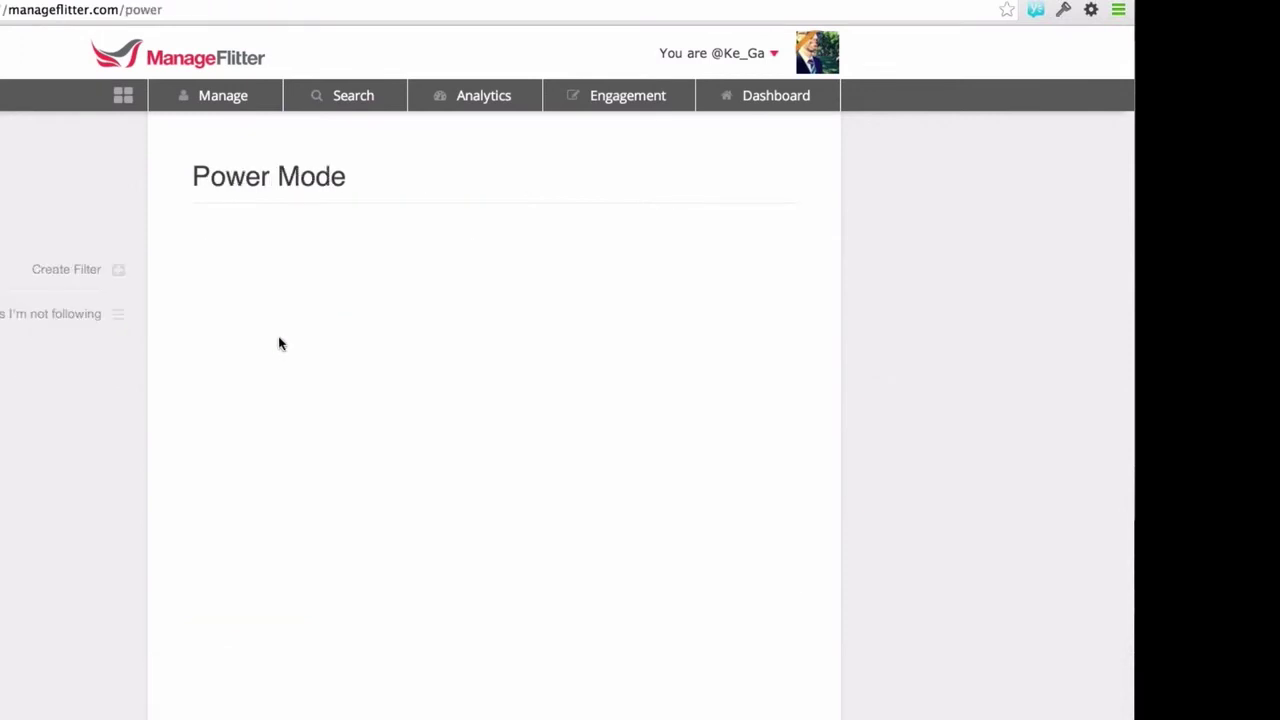
# Try to show matches for a new Power Mode filter covering users you're following and a tweet search for "pizza".
pyautogui.click(117, 269)
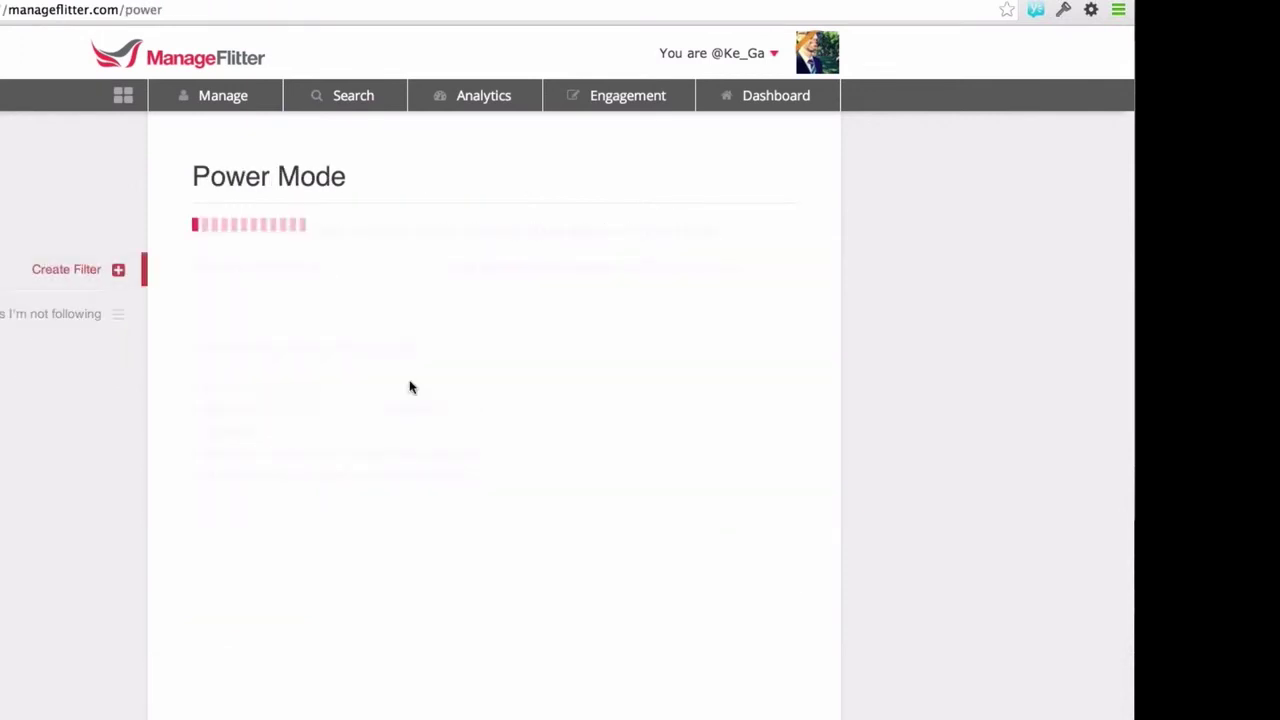
pyautogui.click(221, 556)
pyautogui.click(378, 556)
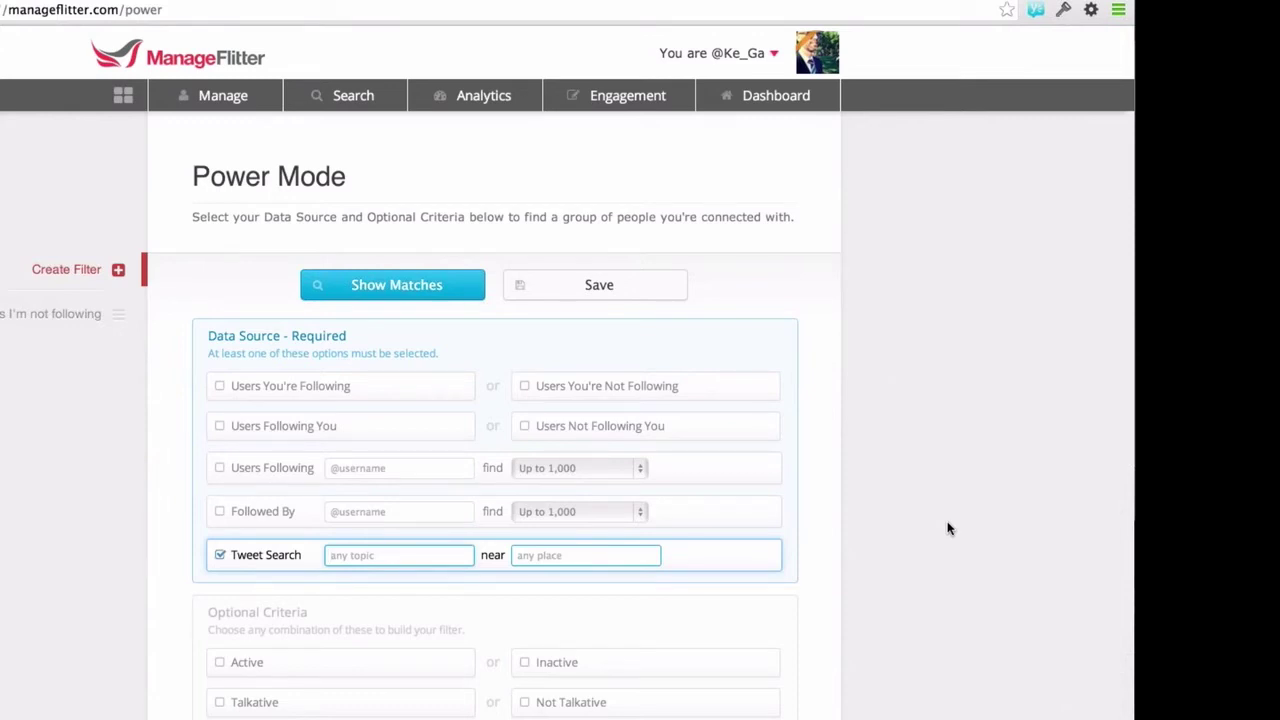
pyautogui.write('pizza')
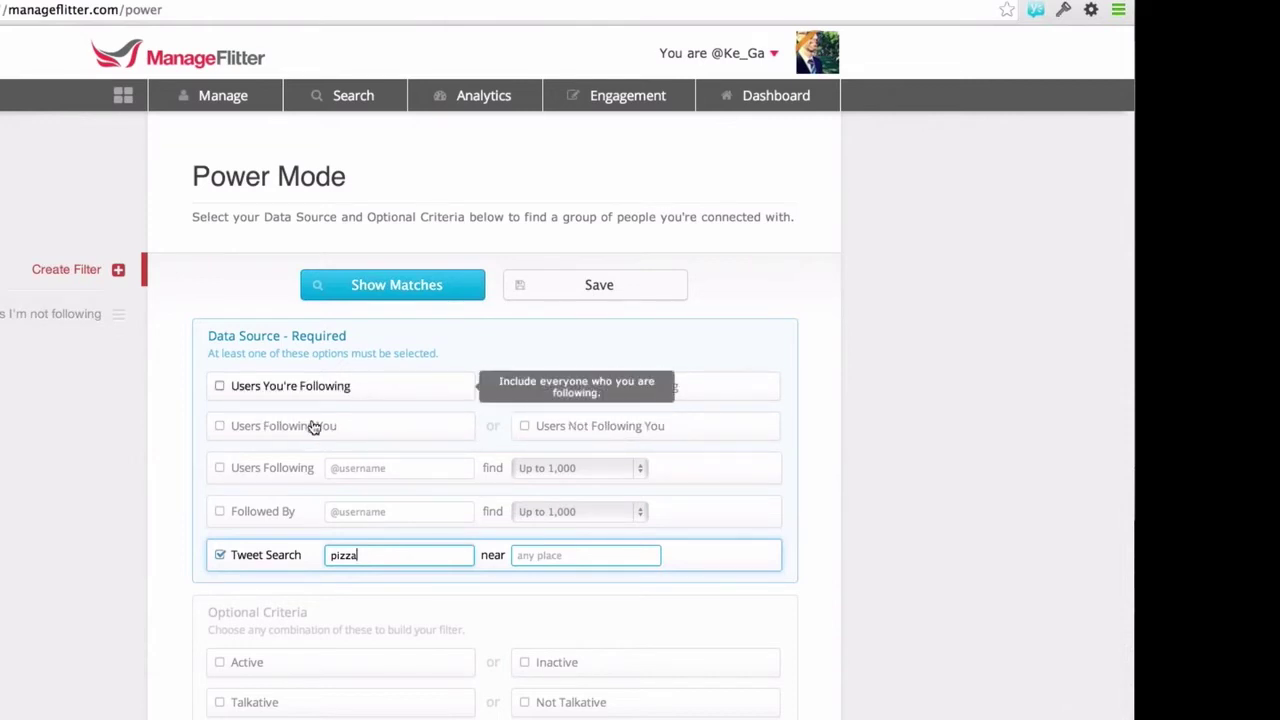
pyautogui.click(371, 399)
pyautogui.click(429, 291)
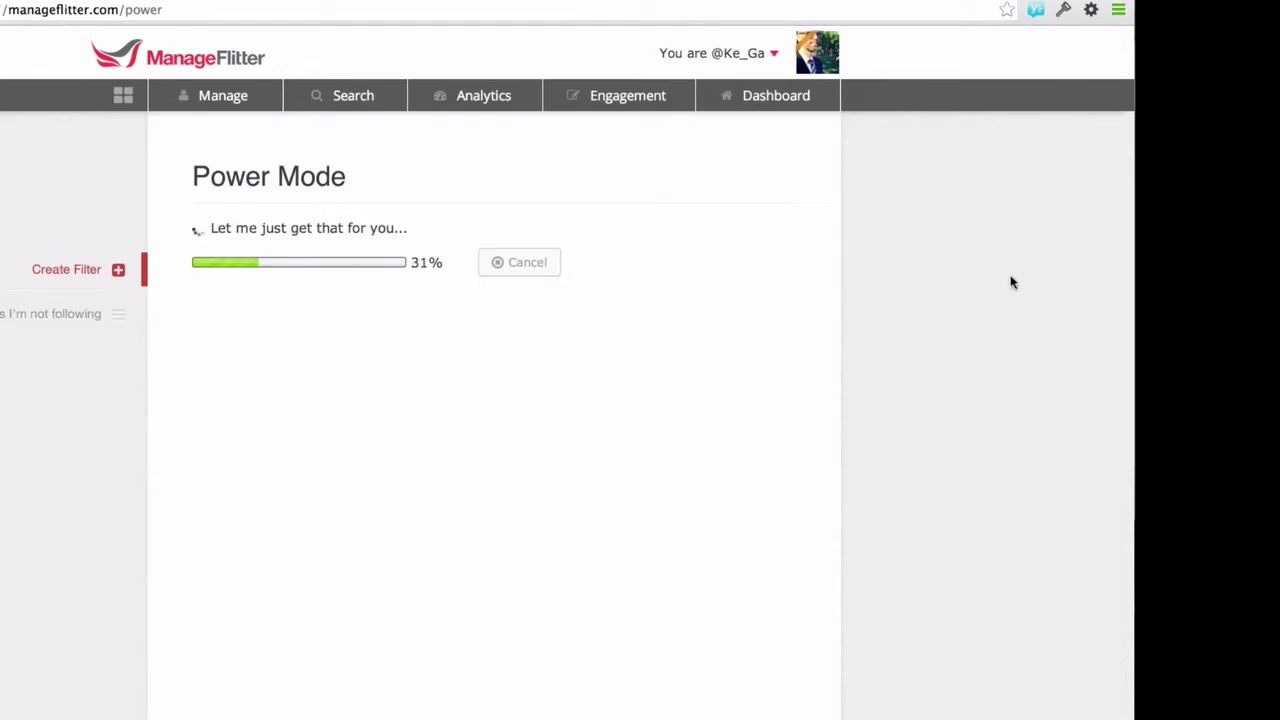
# Open the Remote Management page in a new browser tab while the Power Mode matches load.
pyautogui.click(228, 104)
pyautogui.rightClick(263, 288)
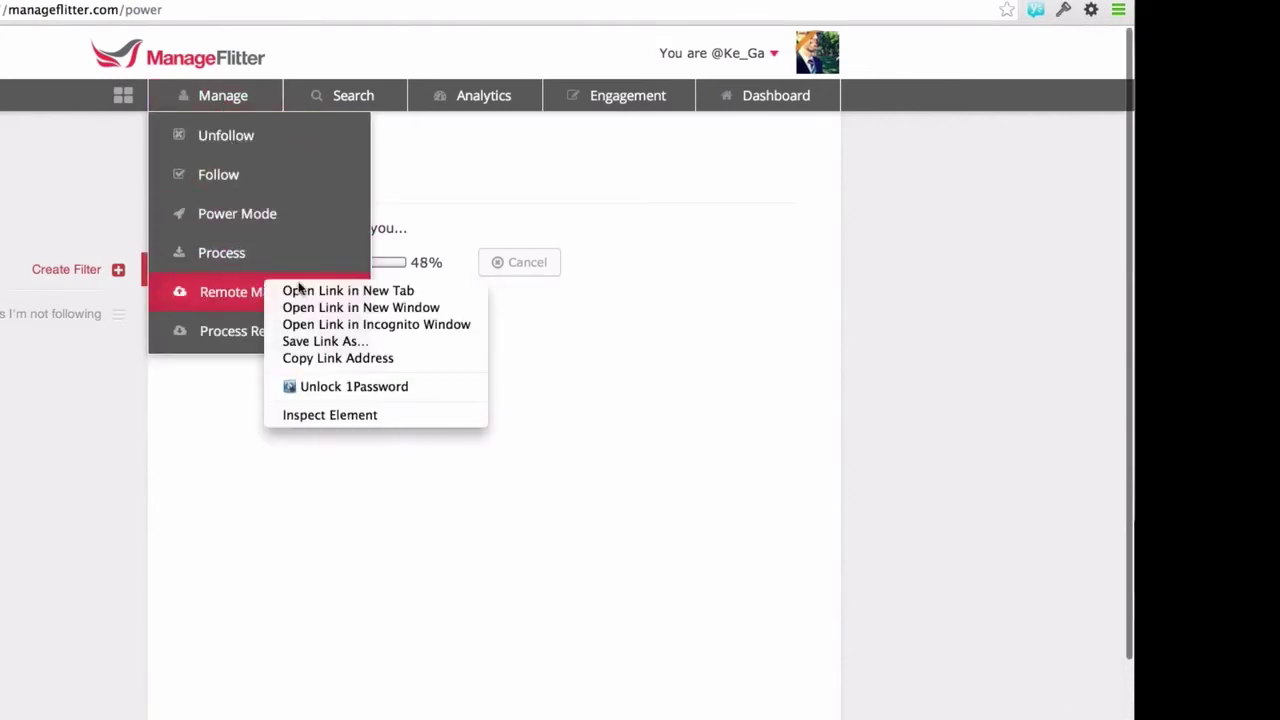
pyautogui.click(330, 289)
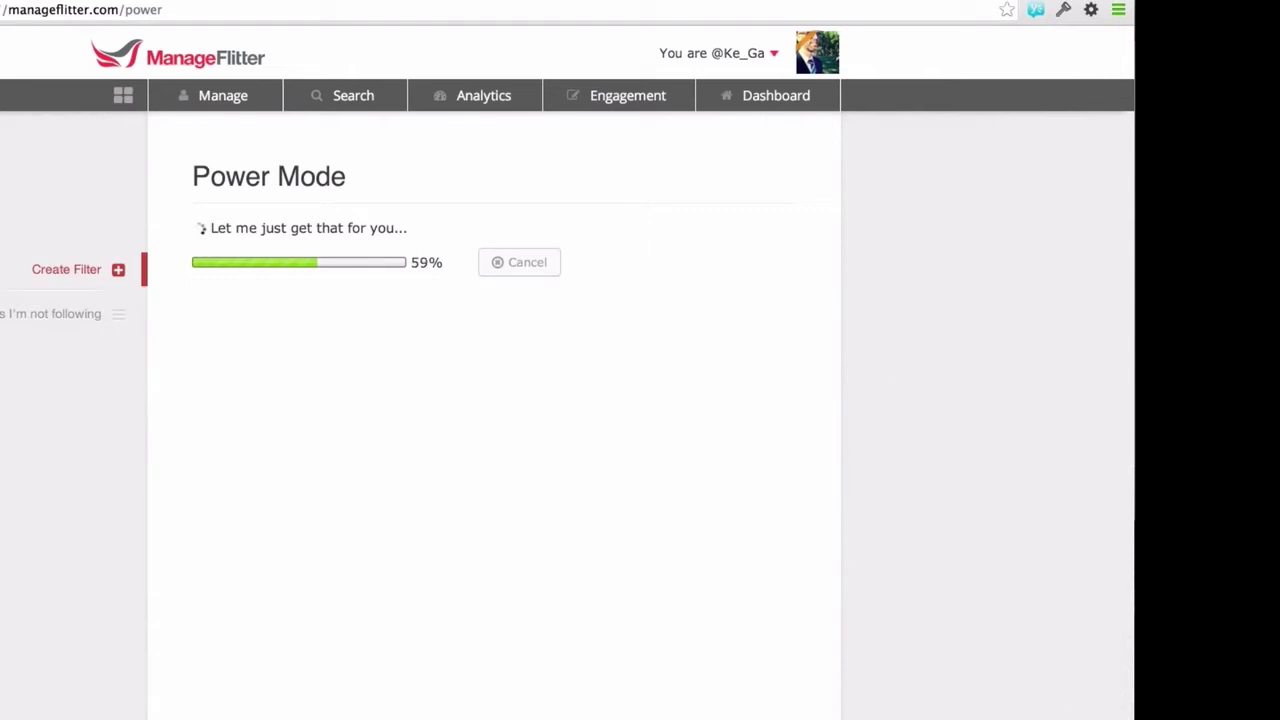
# Cancel the running search and show matches for a new filter with Users You're Following and a tweet search for "sydney".
pyautogui.click(532, 264)
pyautogui.click(646, 242)
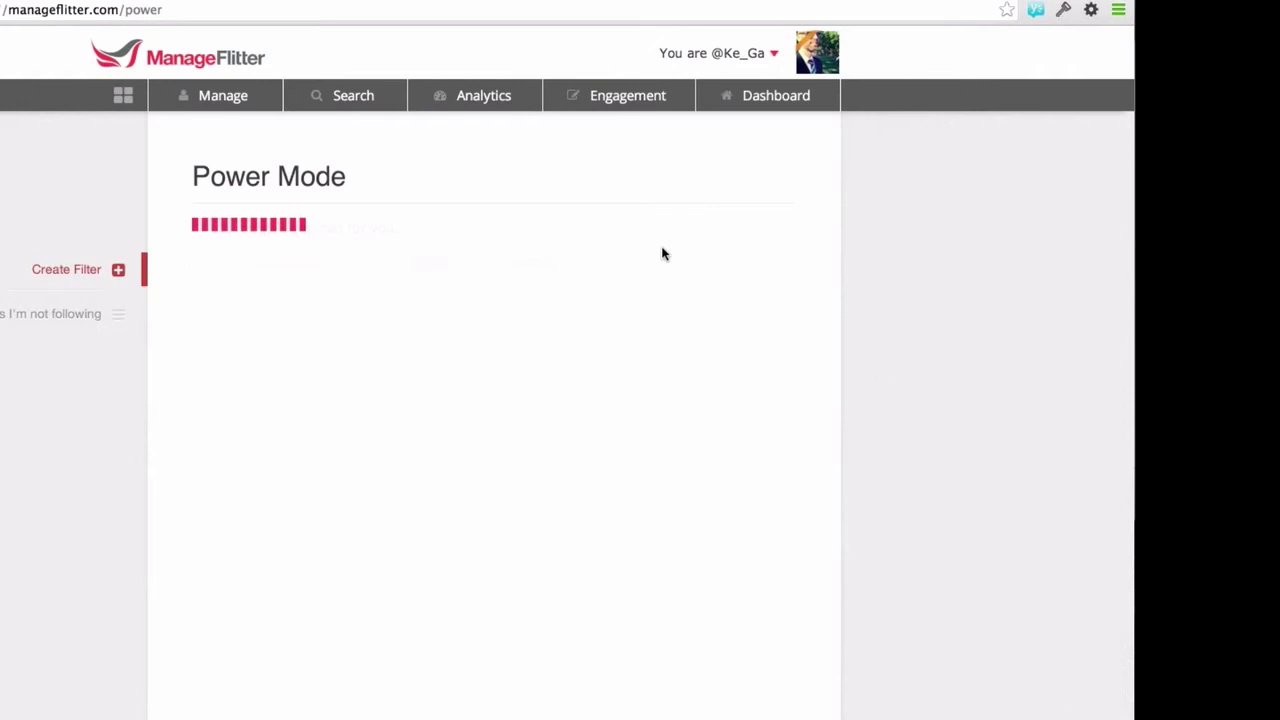
pyautogui.click(42, 268)
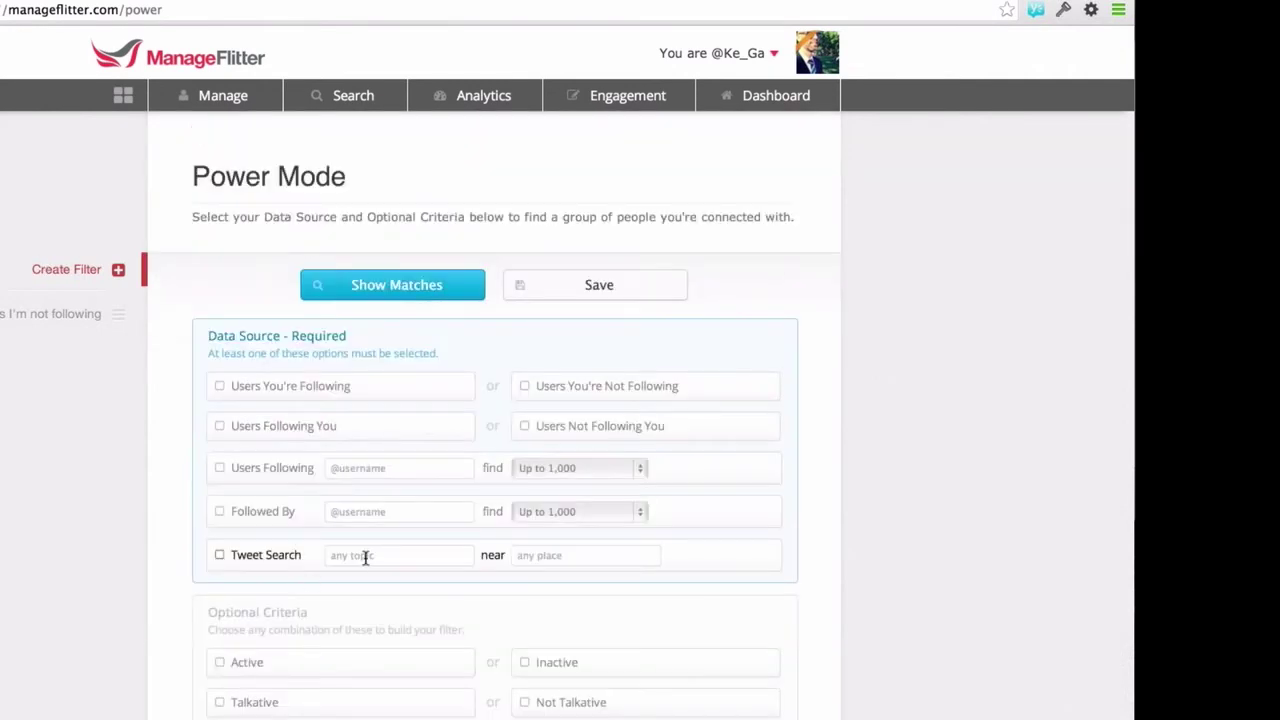
pyautogui.click(368, 555)
pyautogui.write('sydney')
pyautogui.click(285, 388)
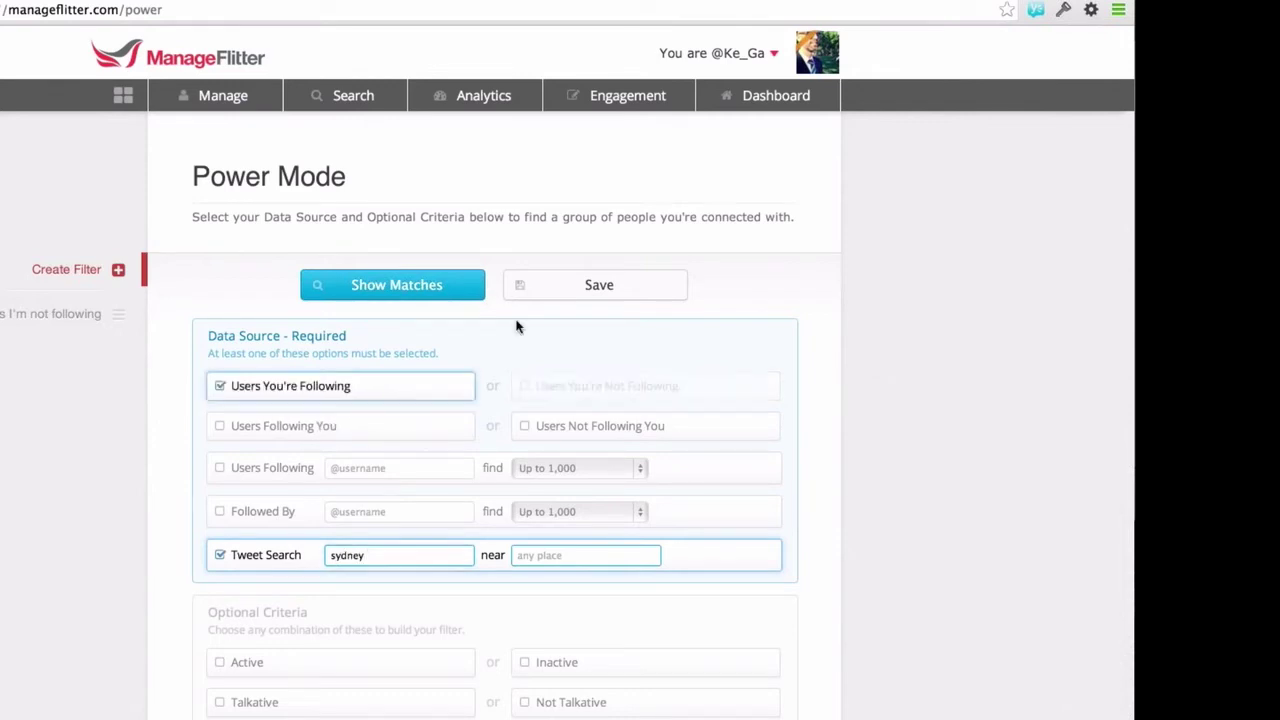
pyautogui.click(424, 290)
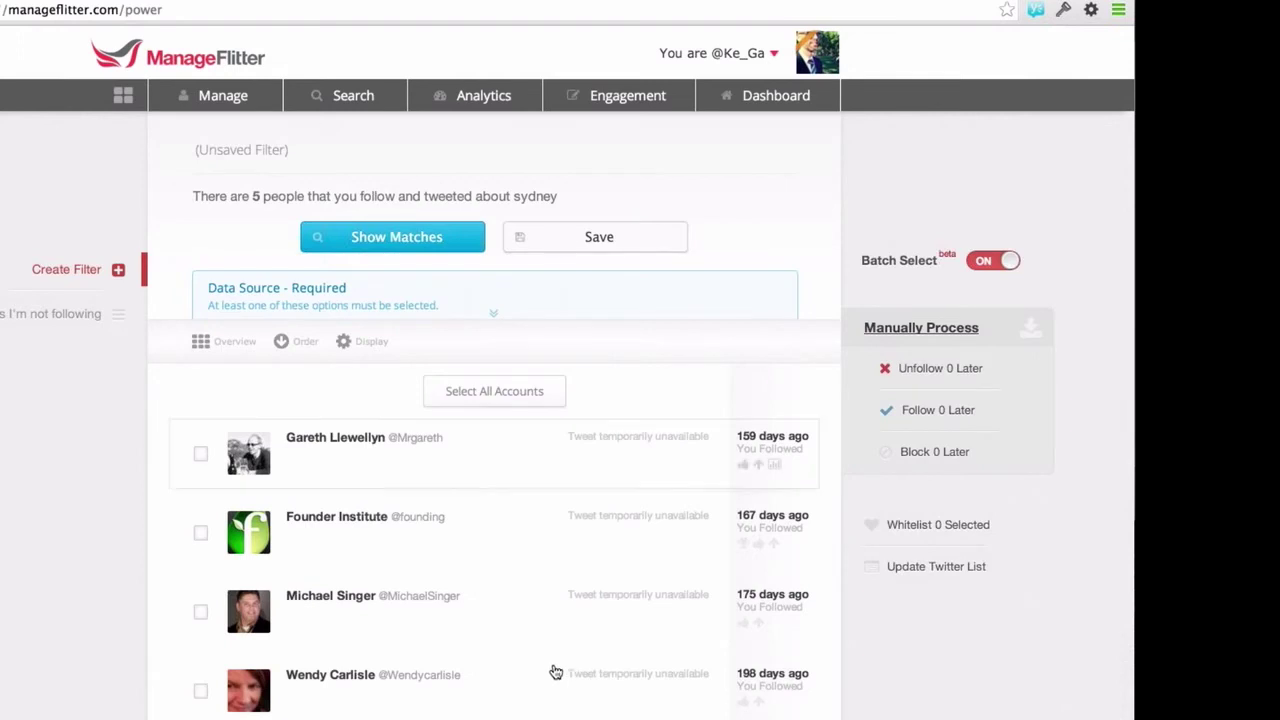
# Look through the accounts matching the sydney filter with their profile details, and select them all.
pyautogui.moveTo(500, 460)
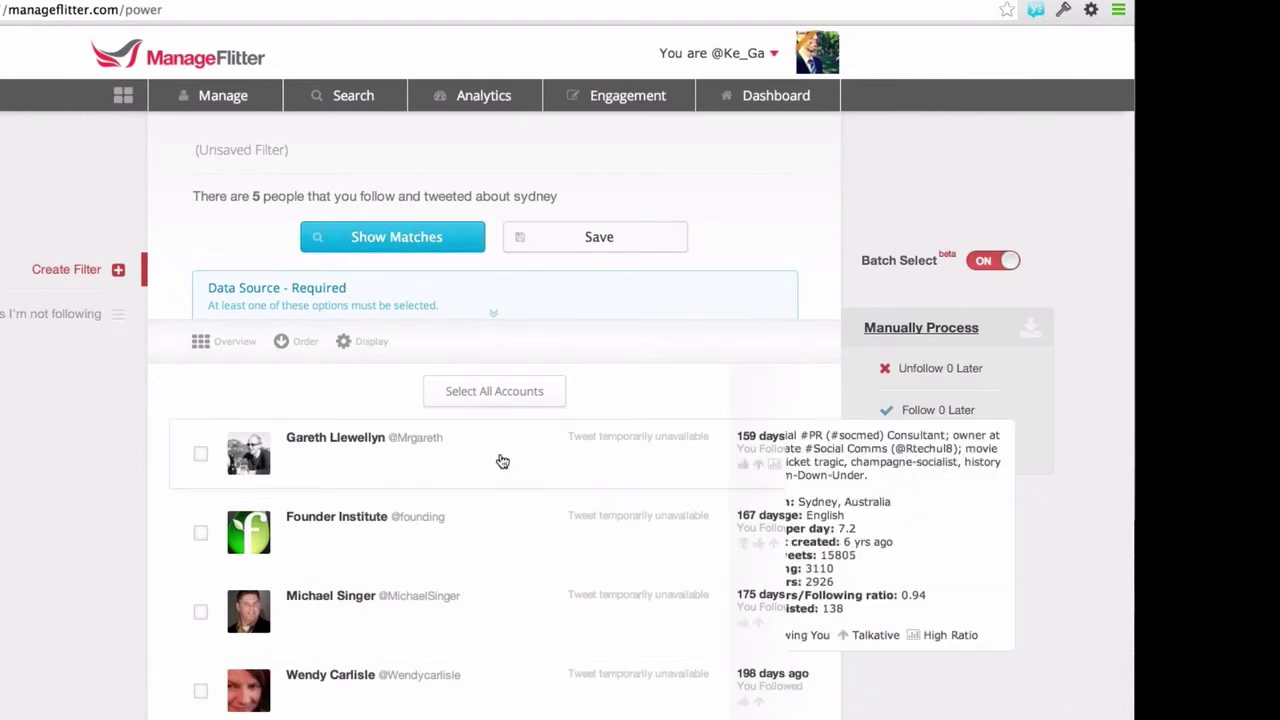
pyautogui.scroll(-3, 502, 461)
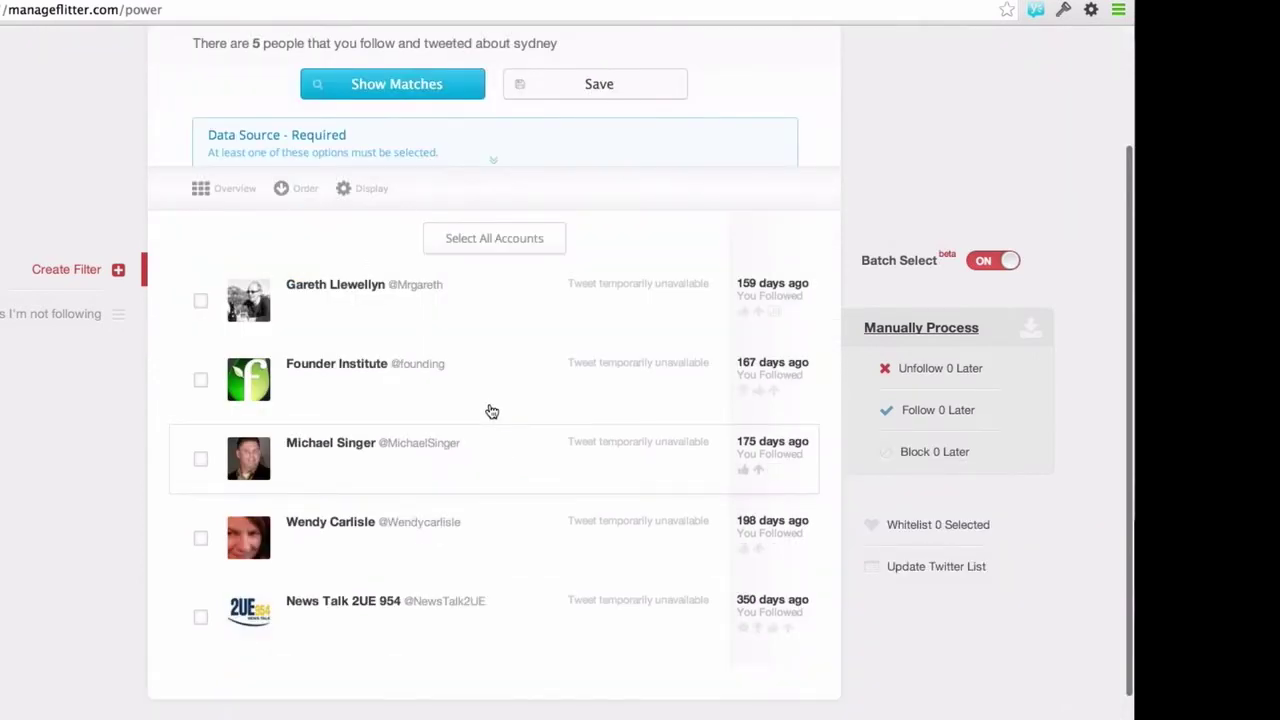
pyautogui.scroll(2, 491, 411)
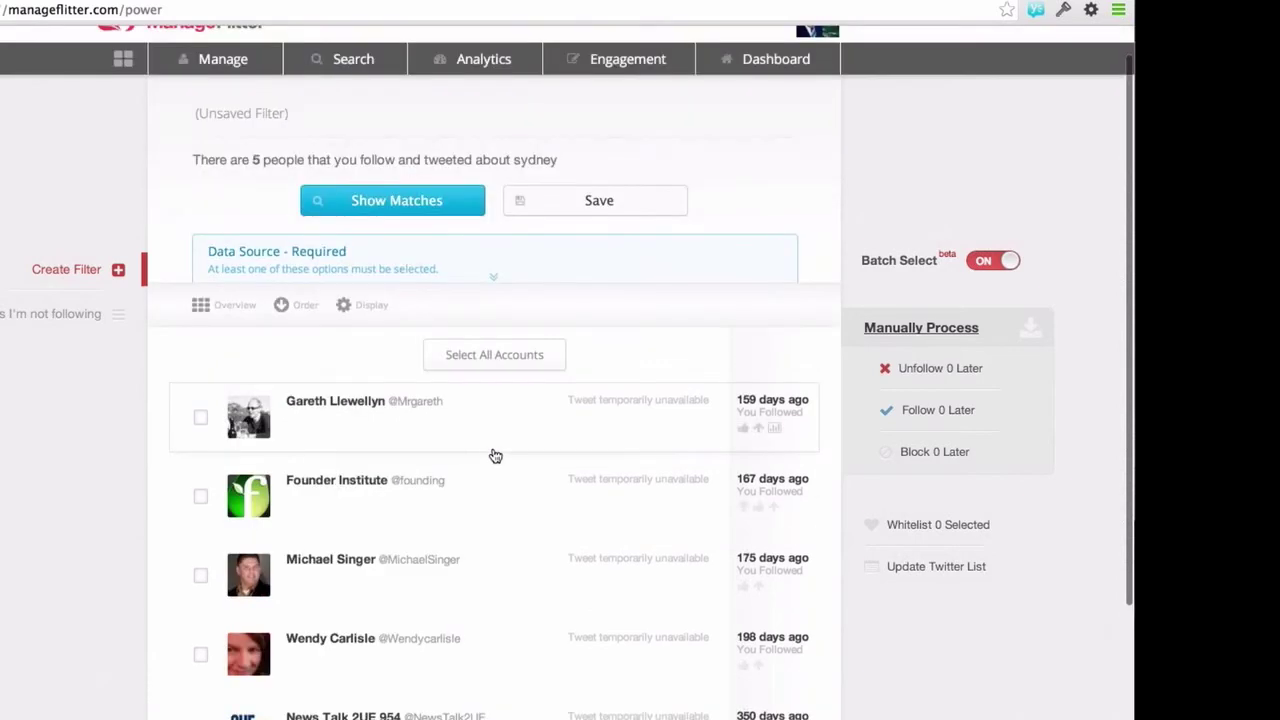
pyautogui.scroll(-2, 495, 456)
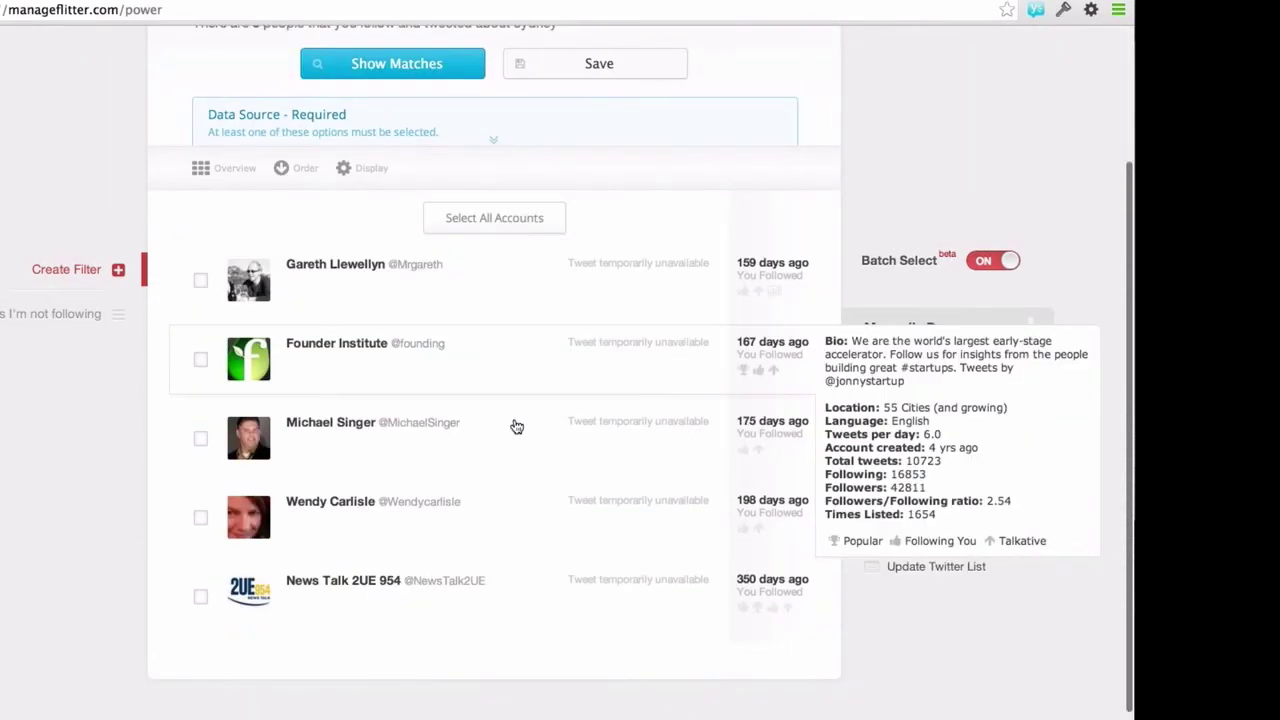
pyautogui.moveTo(545, 596)
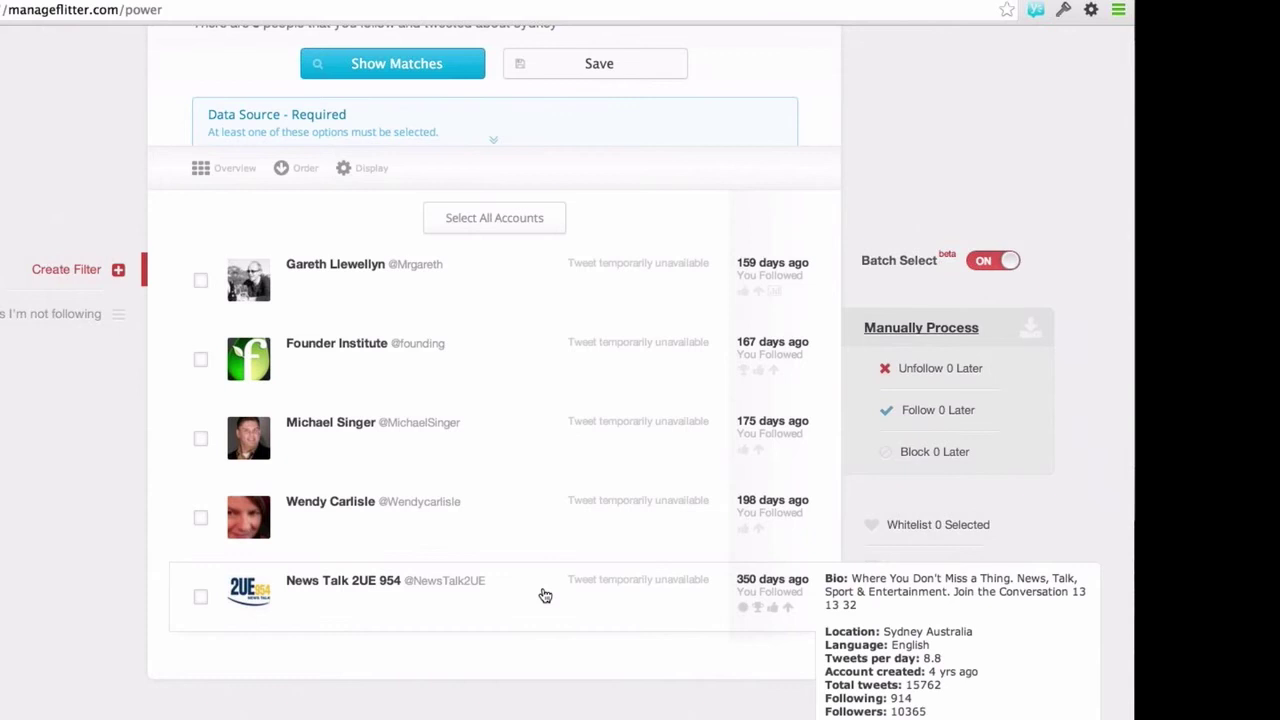
pyautogui.scroll(2, 395, 402)
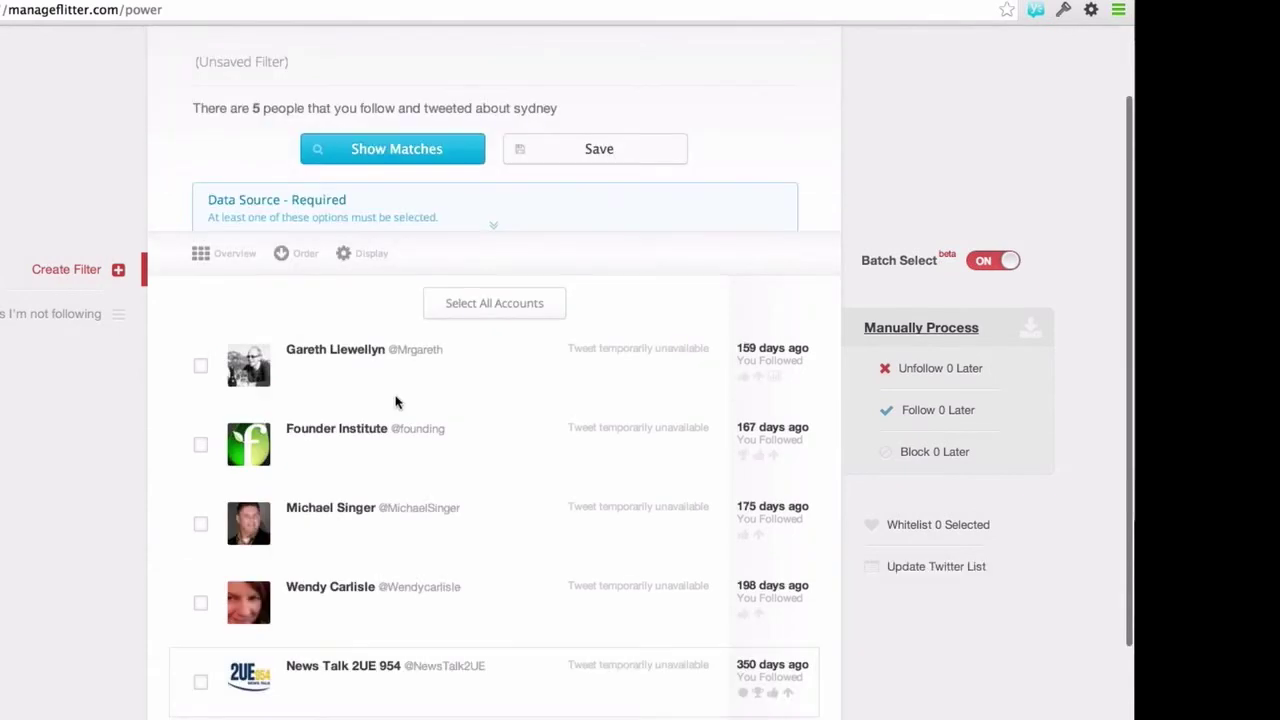
pyautogui.scroll(1, 395, 402)
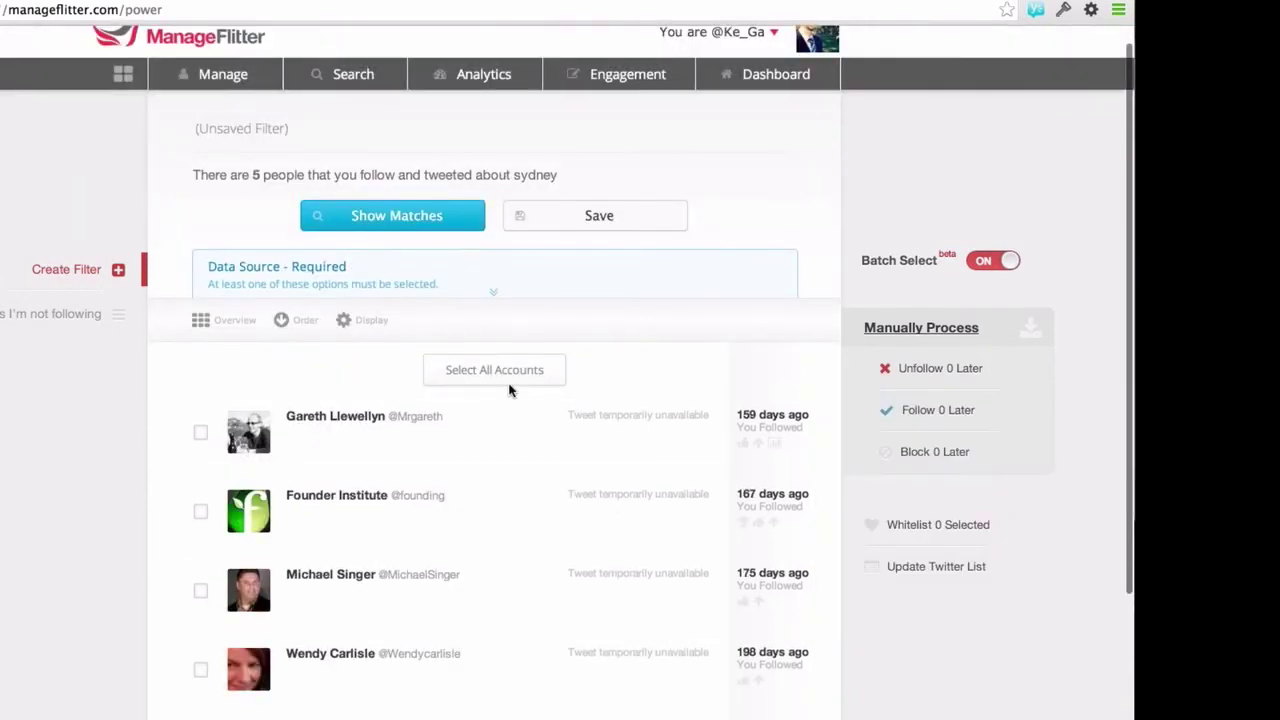
pyautogui.click(494, 372)
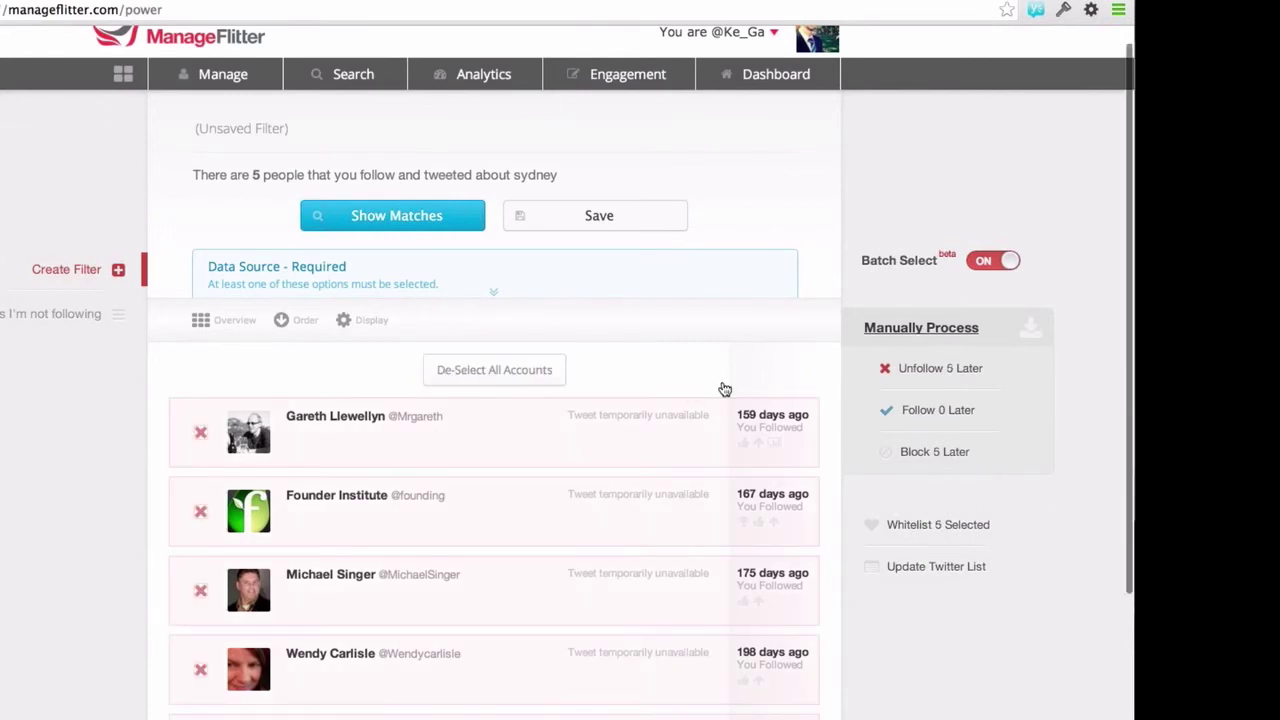
pyautogui.scroll(-1, 725, 389)
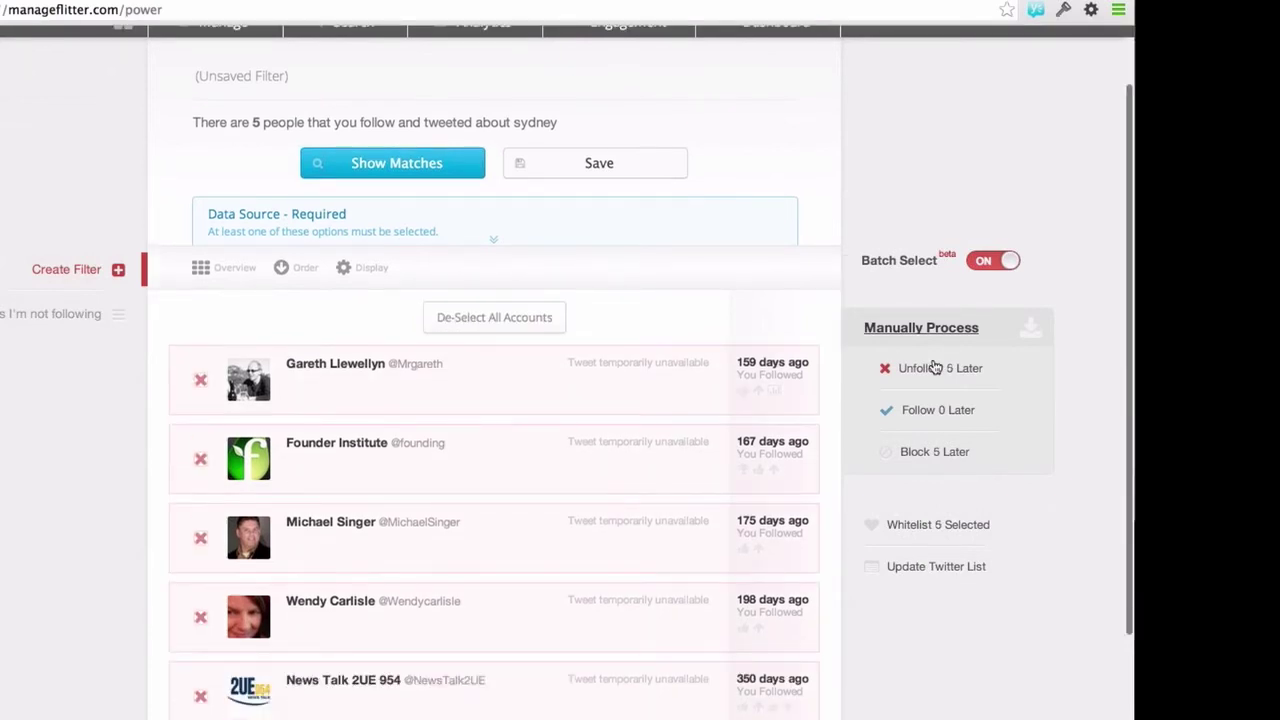
# Save the Power Mode filter as "People who mentioned Sydney" and open it from the saved filters.
pyautogui.scroll(-1, 397, 268)
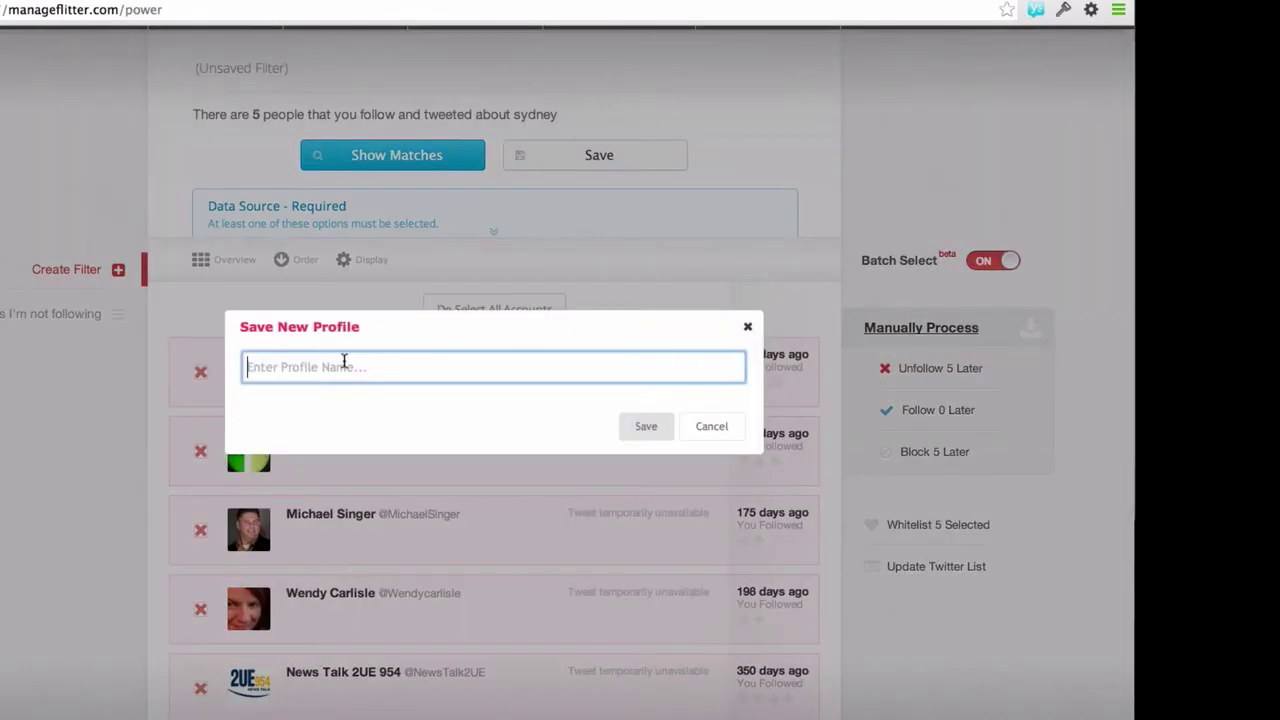
pyautogui.write('People who mentioned Sydney')
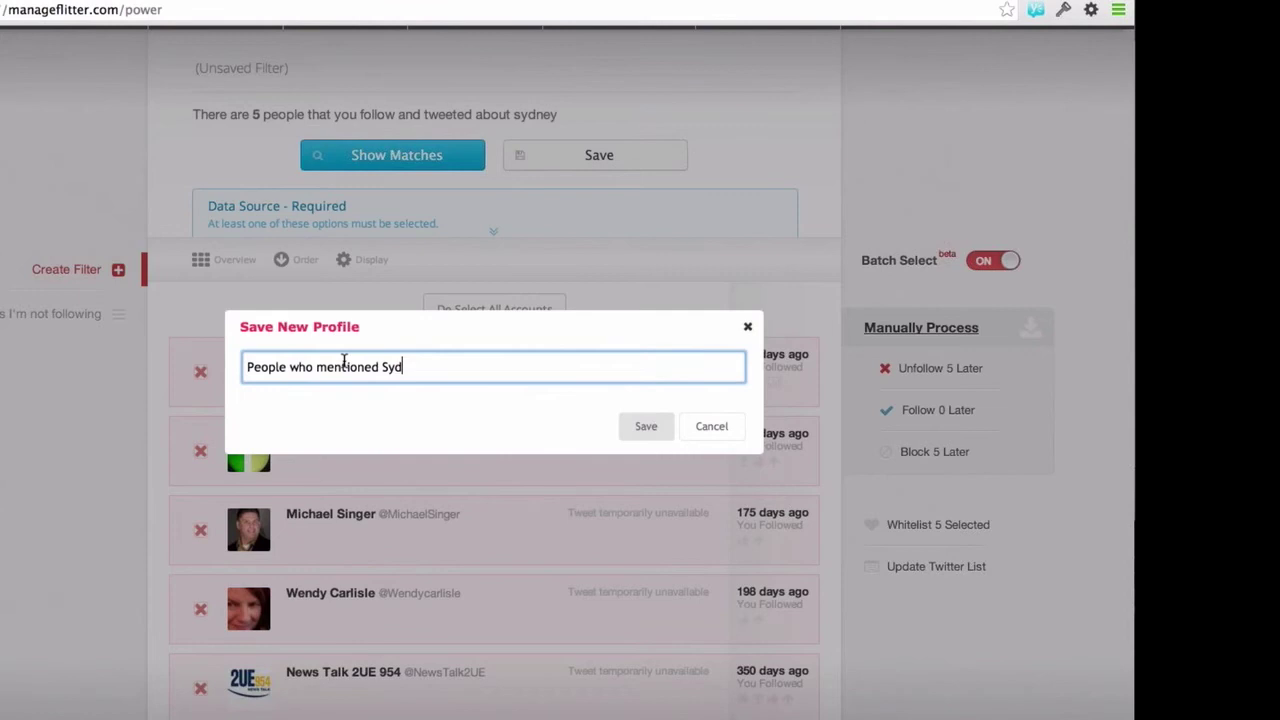
pyautogui.click(646, 426)
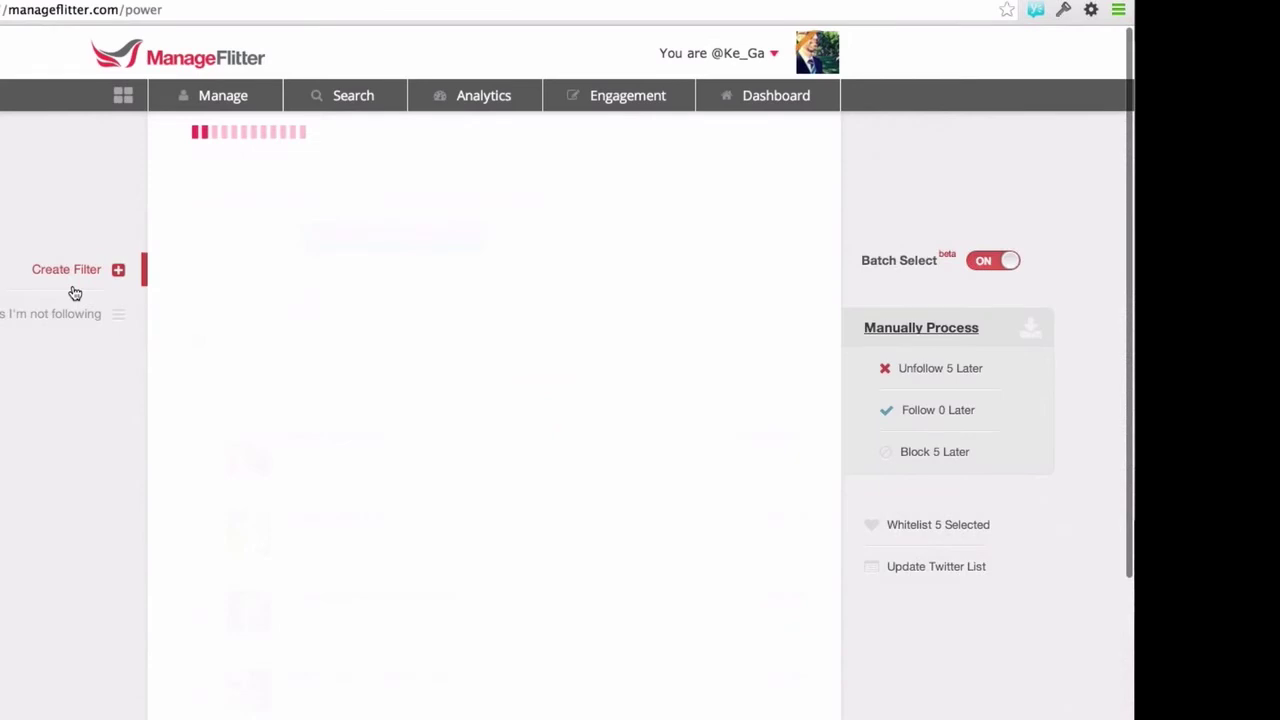
pyautogui.click(46, 318)
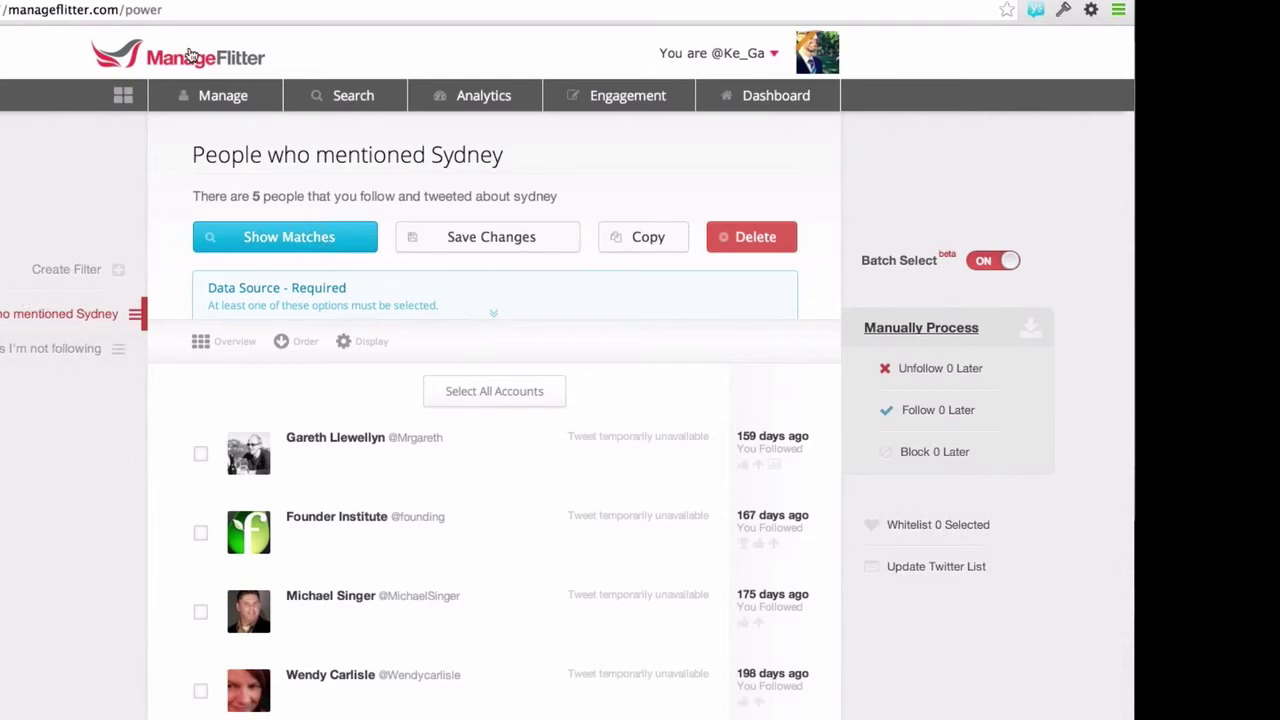
# View the accounts not following back and reopen the saved "People who mentioned Sydney" filter in Power Mode.
pyautogui.moveTo(220, 95)
pyautogui.click(229, 134)
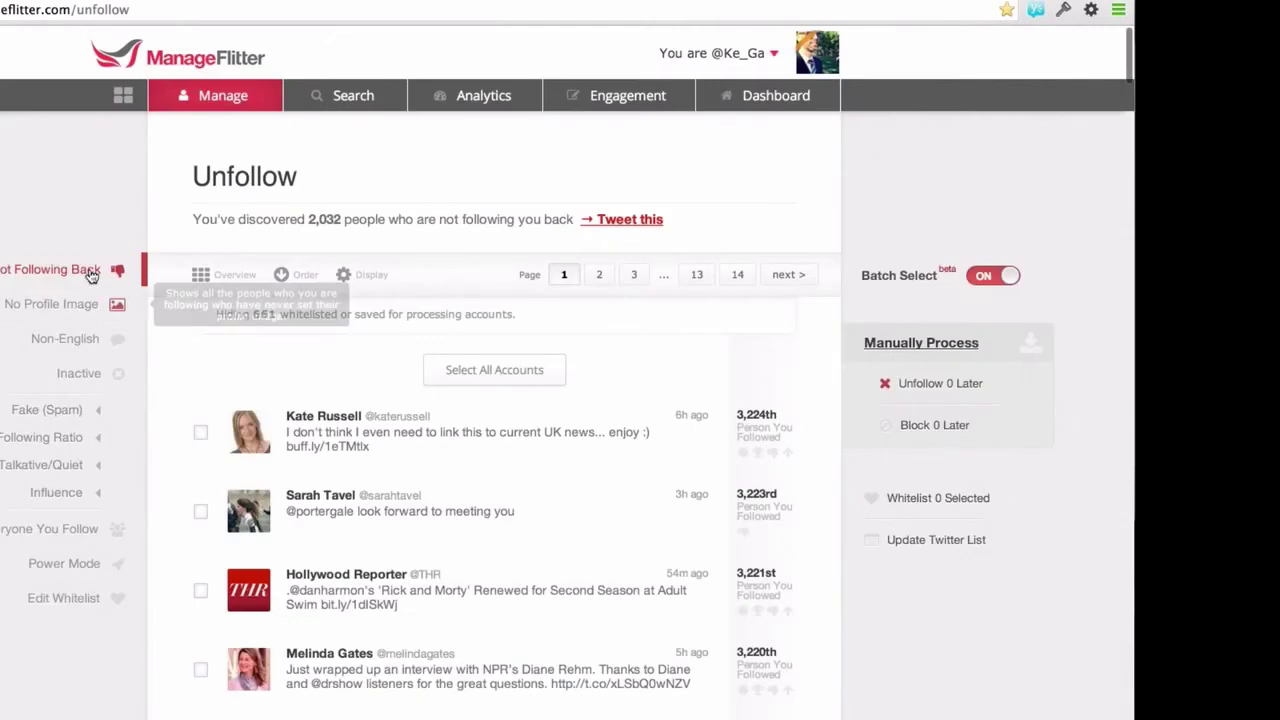
pyautogui.moveTo(242, 103)
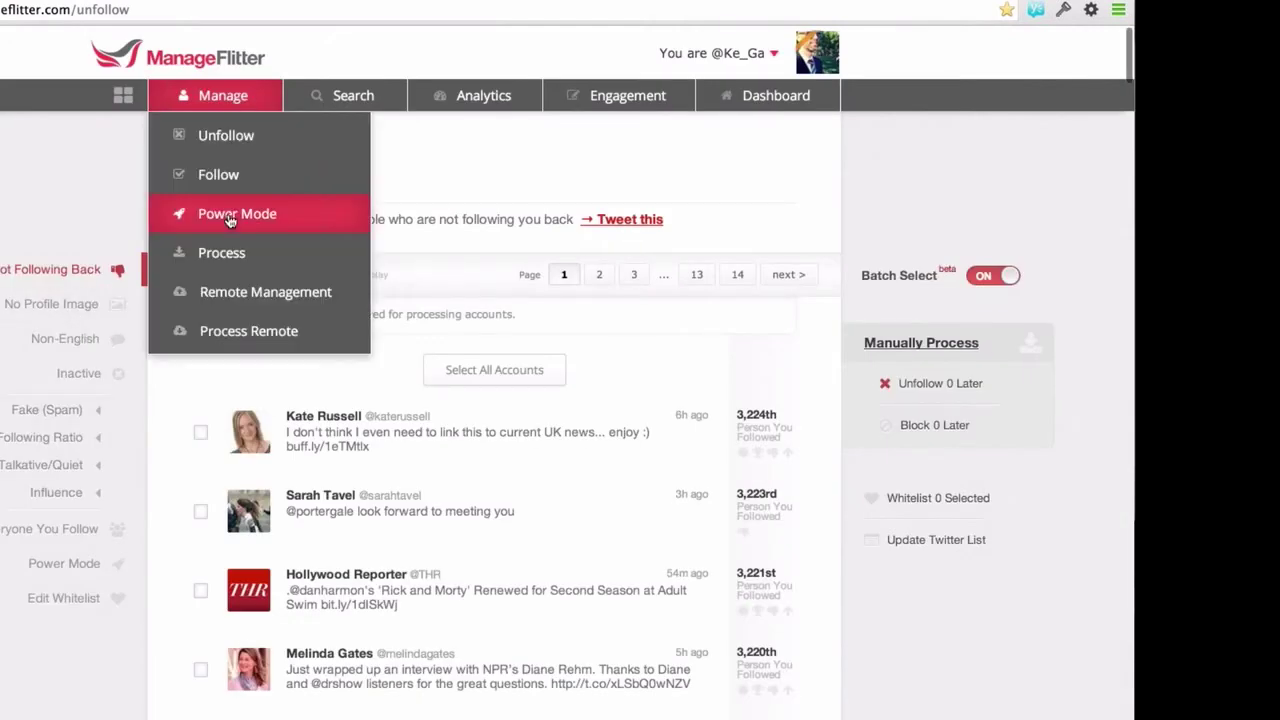
pyautogui.click(220, 212)
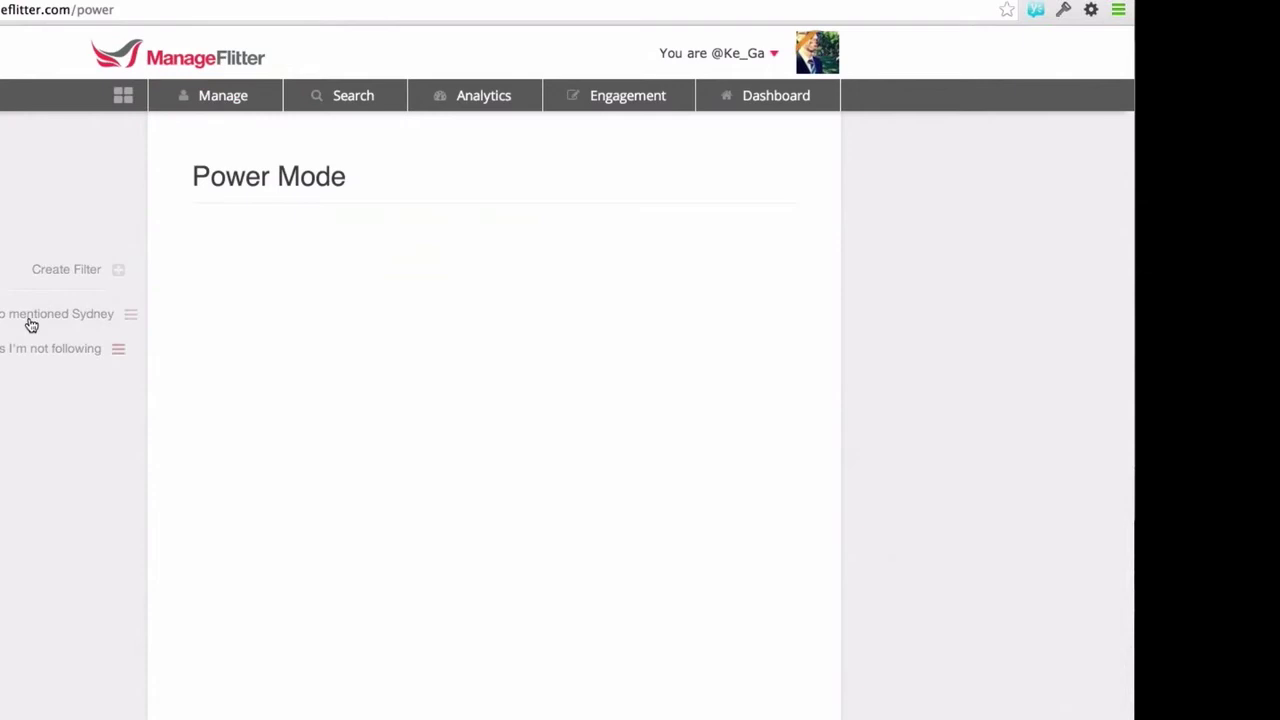
pyautogui.click(32, 315)
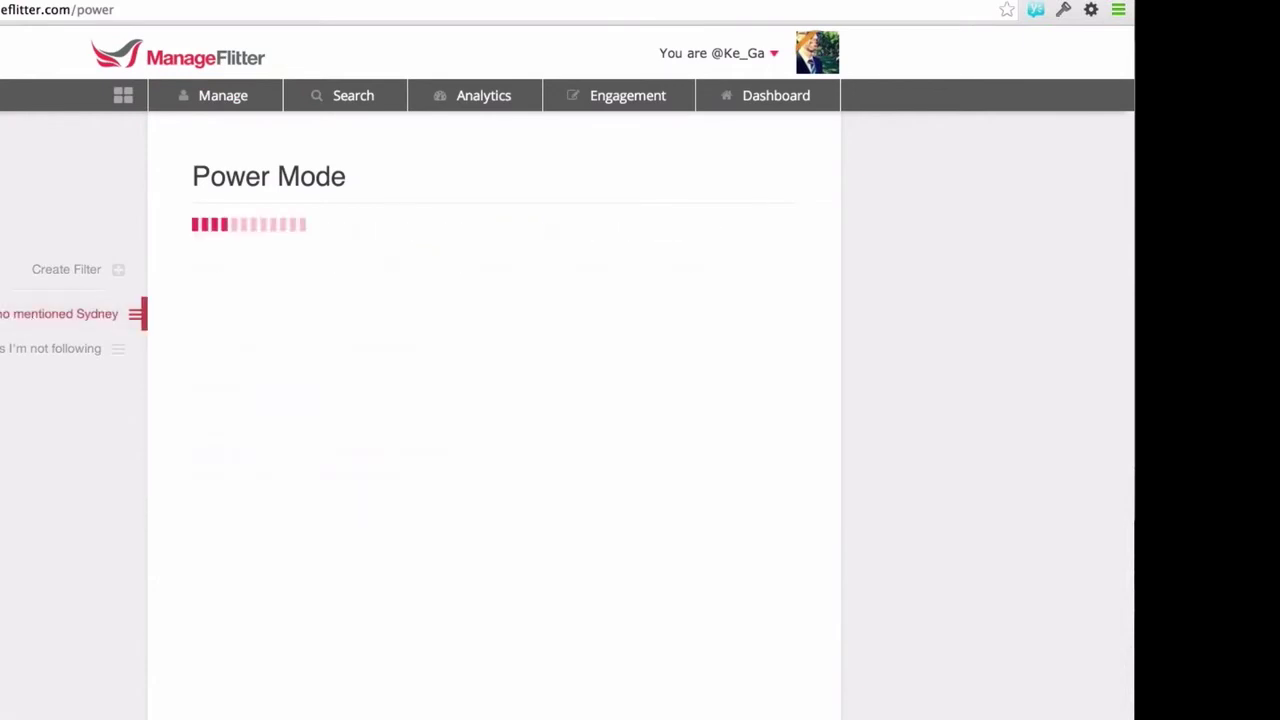
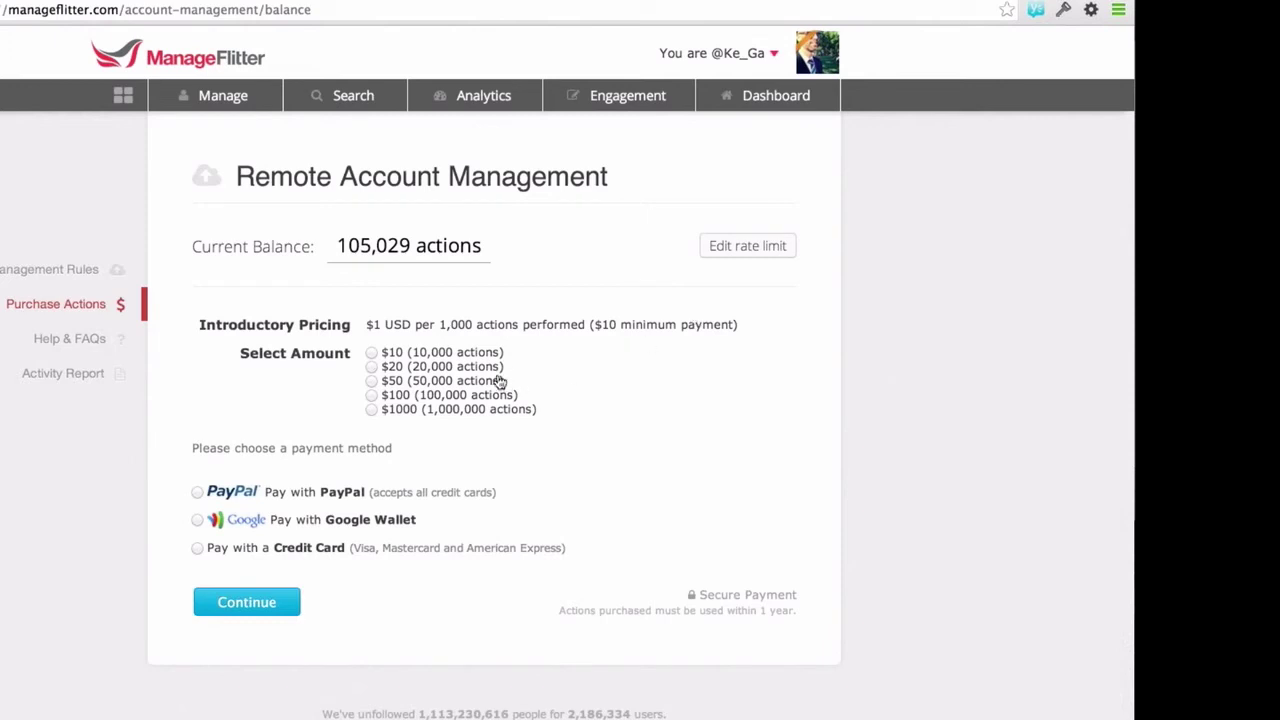
# Select the $10 (10,000 actions) amount for purchasing remote management actions.
pyautogui.click(410, 355)
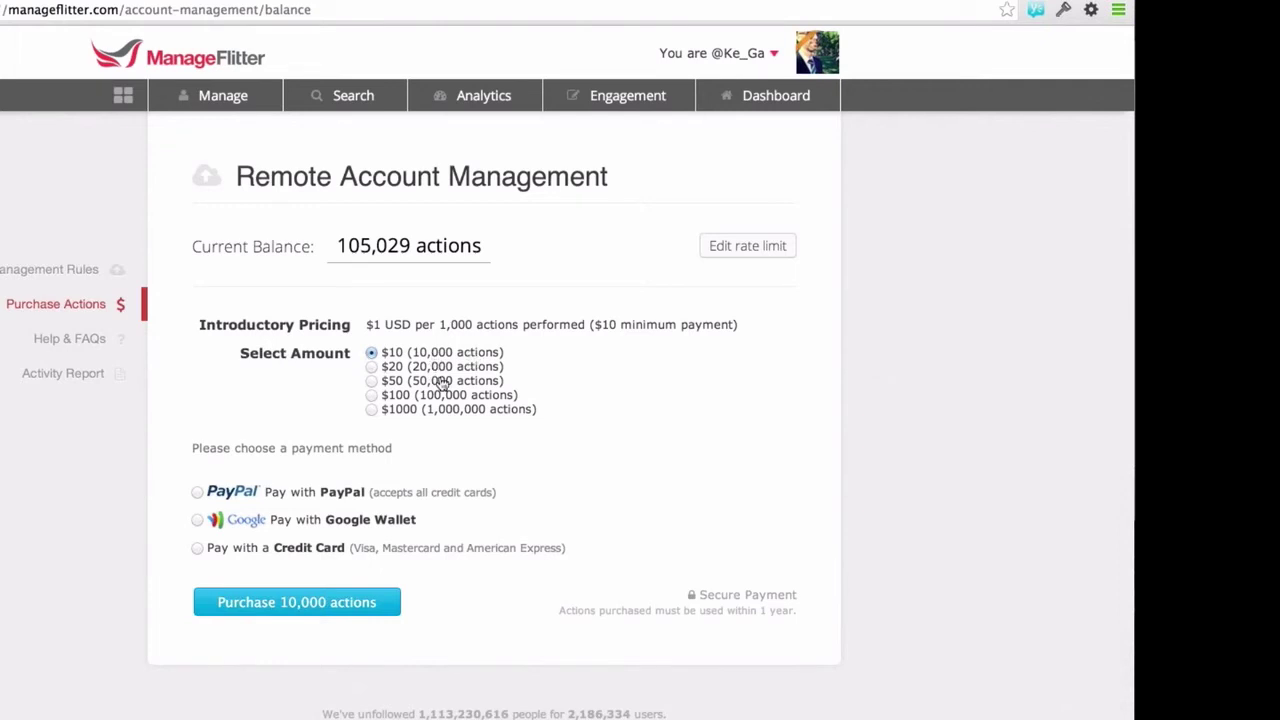
# Open the process queue, check the remote management balance, and request sending all waiting actions to remote management.
pyautogui.moveTo(216, 98)
pyautogui.click(210, 92)
pyautogui.click(219, 205)
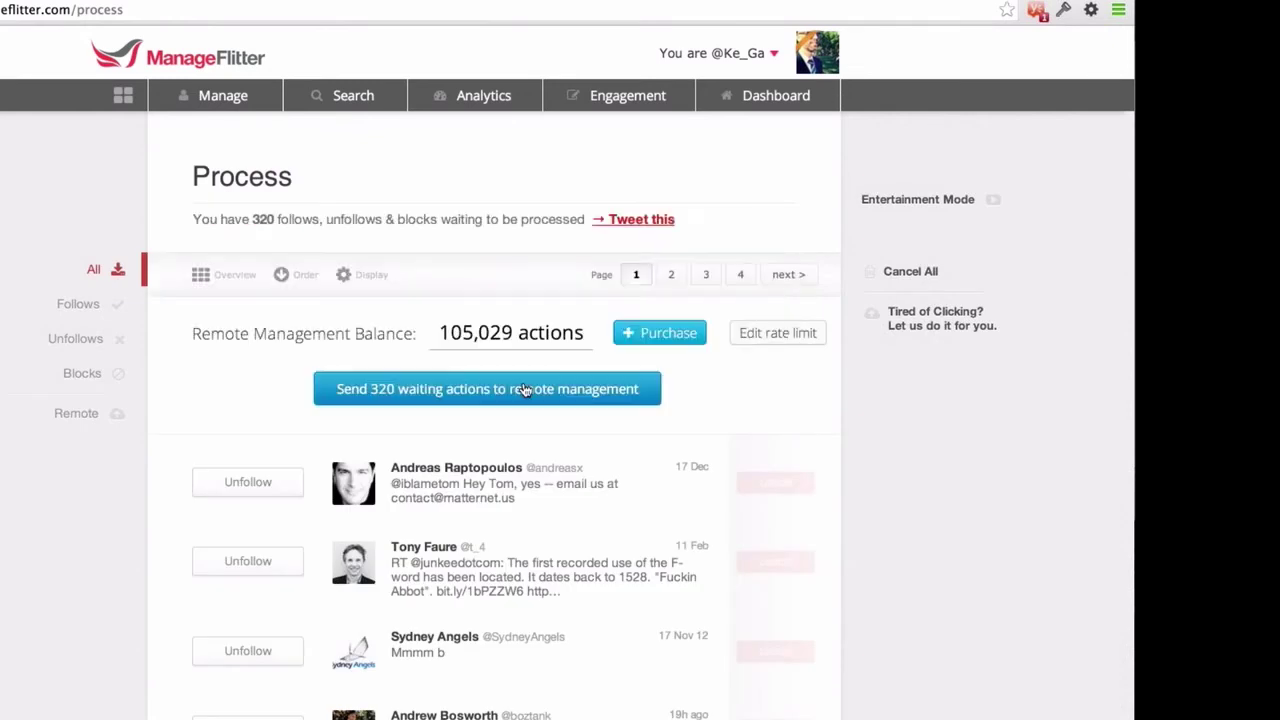
pyautogui.moveTo(449, 333); pyautogui.dragTo(521, 334)
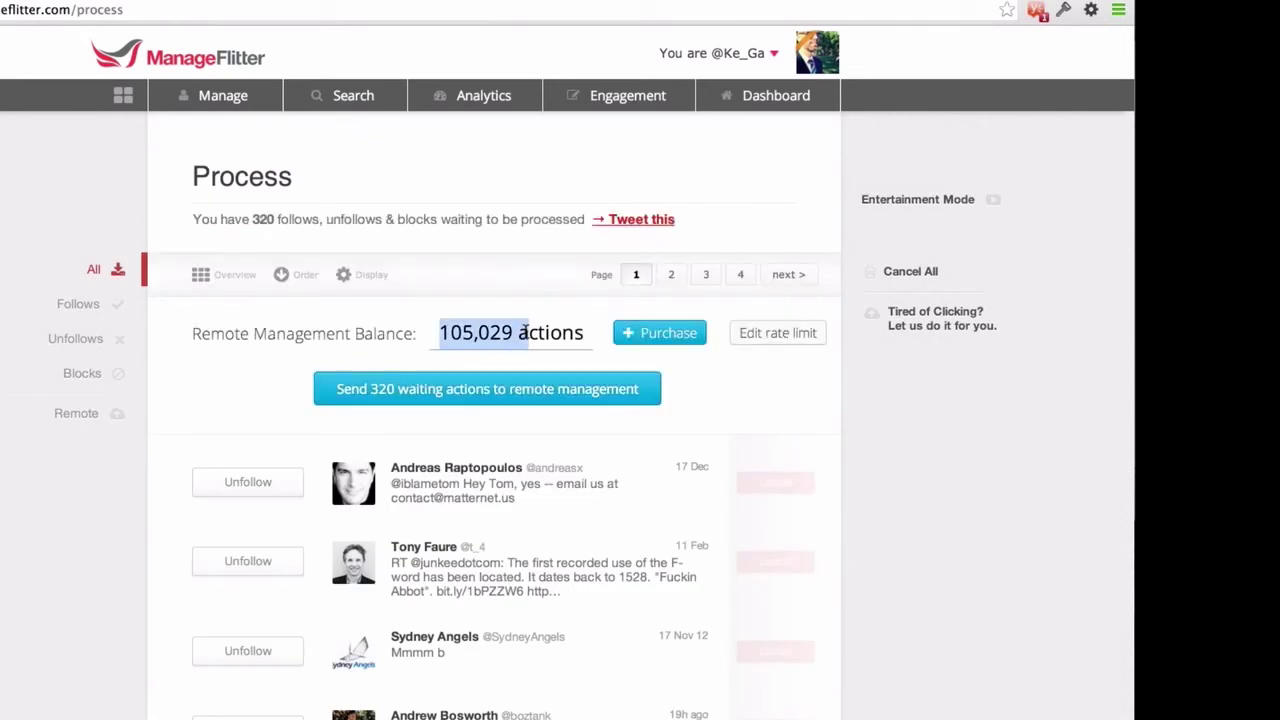
pyautogui.click(378, 396)
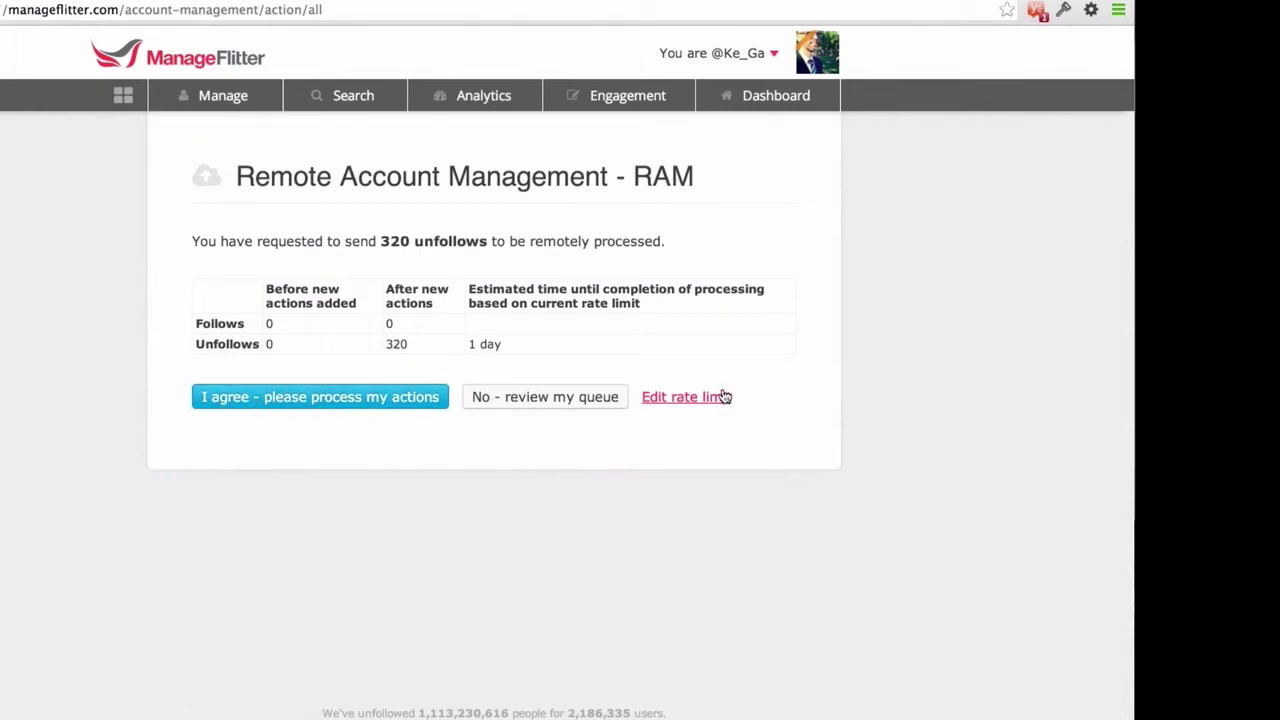
# Edit the remote management rate limit: set the daily follow limit to 10 and daily unfollow limit to 100, and save.
pyautogui.click(668, 398)
pyautogui.click(350, 342)
pyautogui.press('BackSpace')
pyautogui.press('BackSpace')
pyautogui.write('0')
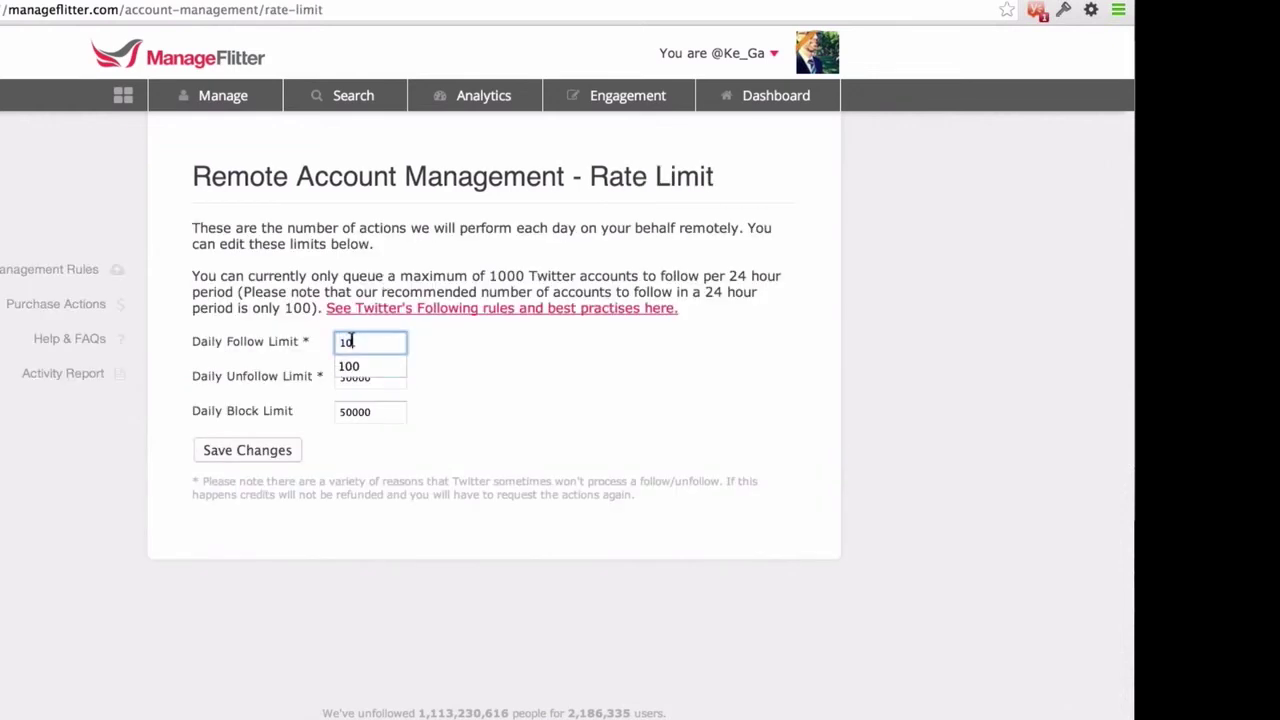
pyautogui.doubleClick(386, 370)
pyautogui.write('100')
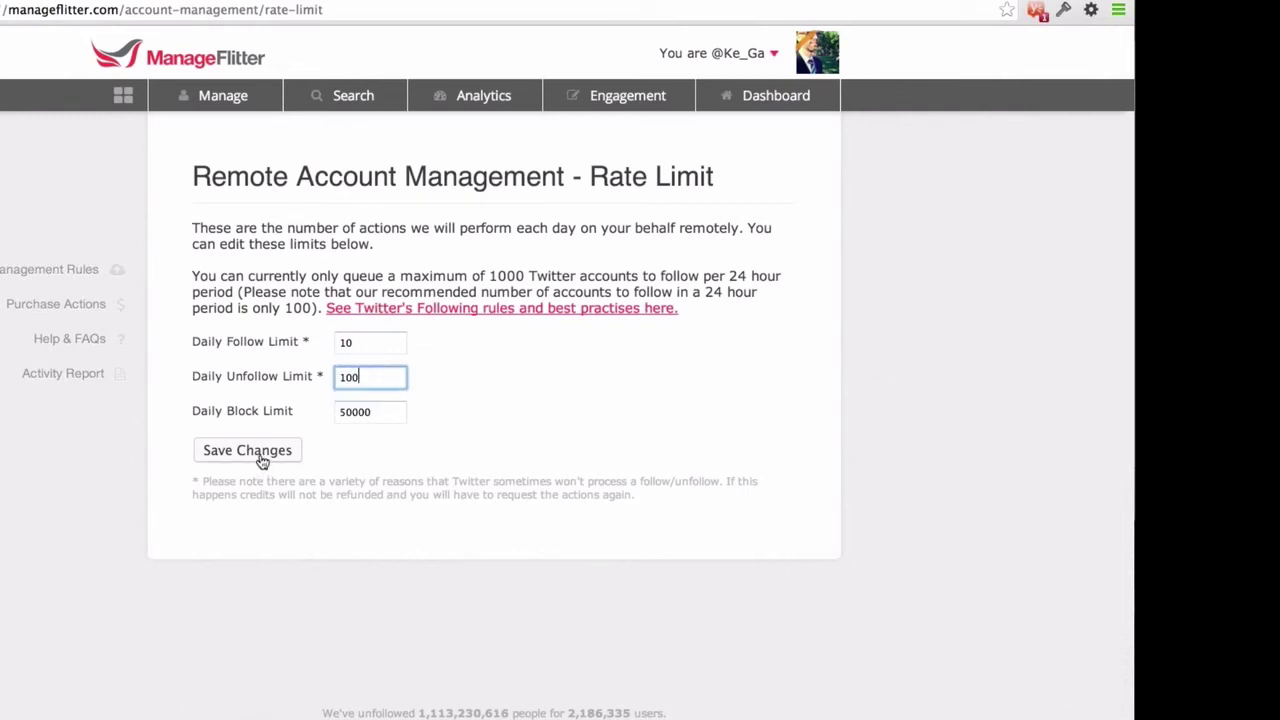
pyautogui.click(262, 455)
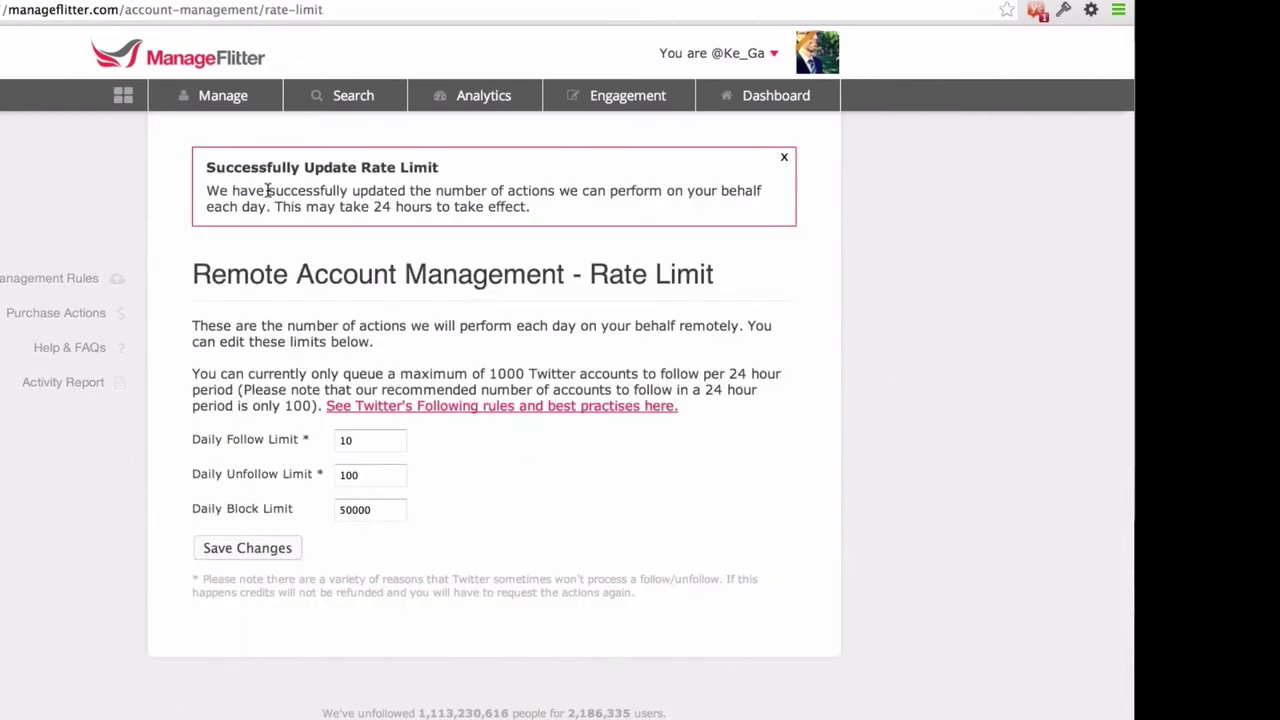
# Review the rate limit update notice and the daily follow and unfollow limit values.
pyautogui.moveTo(205, 192); pyautogui.dragTo(573, 197)
pyautogui.click(573, 197)
pyautogui.click(362, 478)
pyautogui.click(371, 447)
pyautogui.click(368, 476)
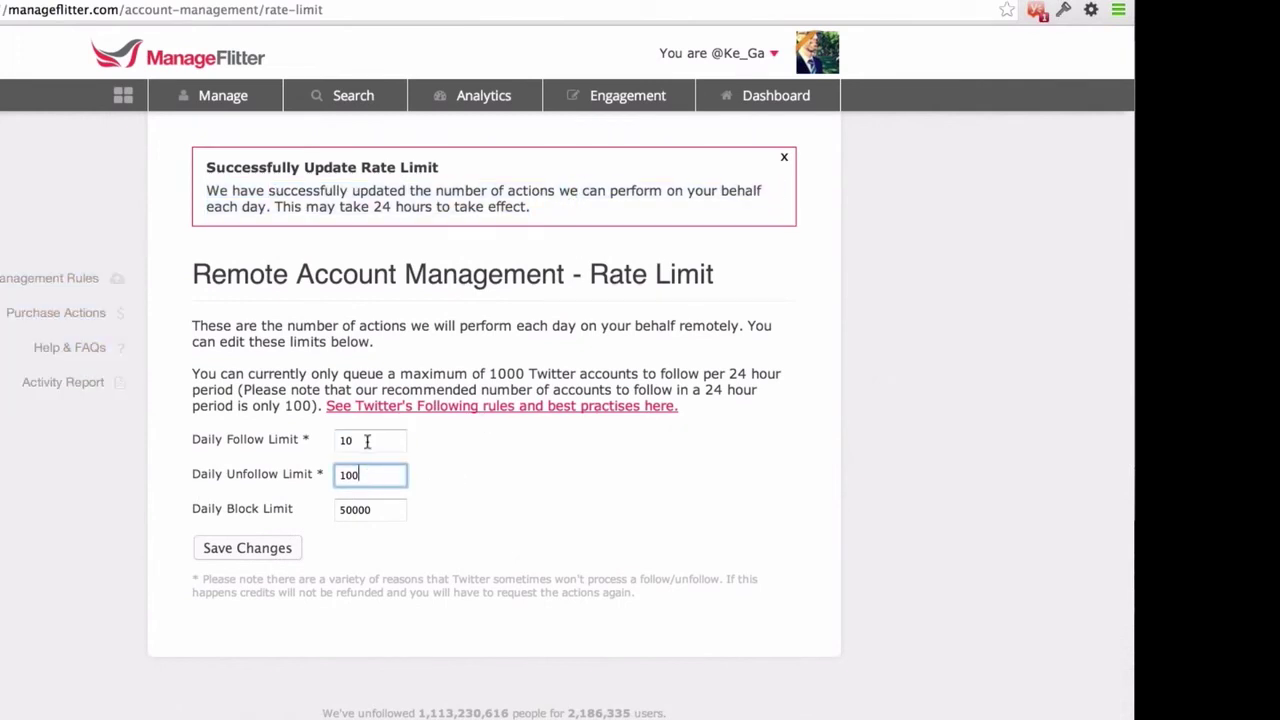
pyautogui.click(370, 480)
pyautogui.click(364, 445)
pyautogui.click(413, 479)
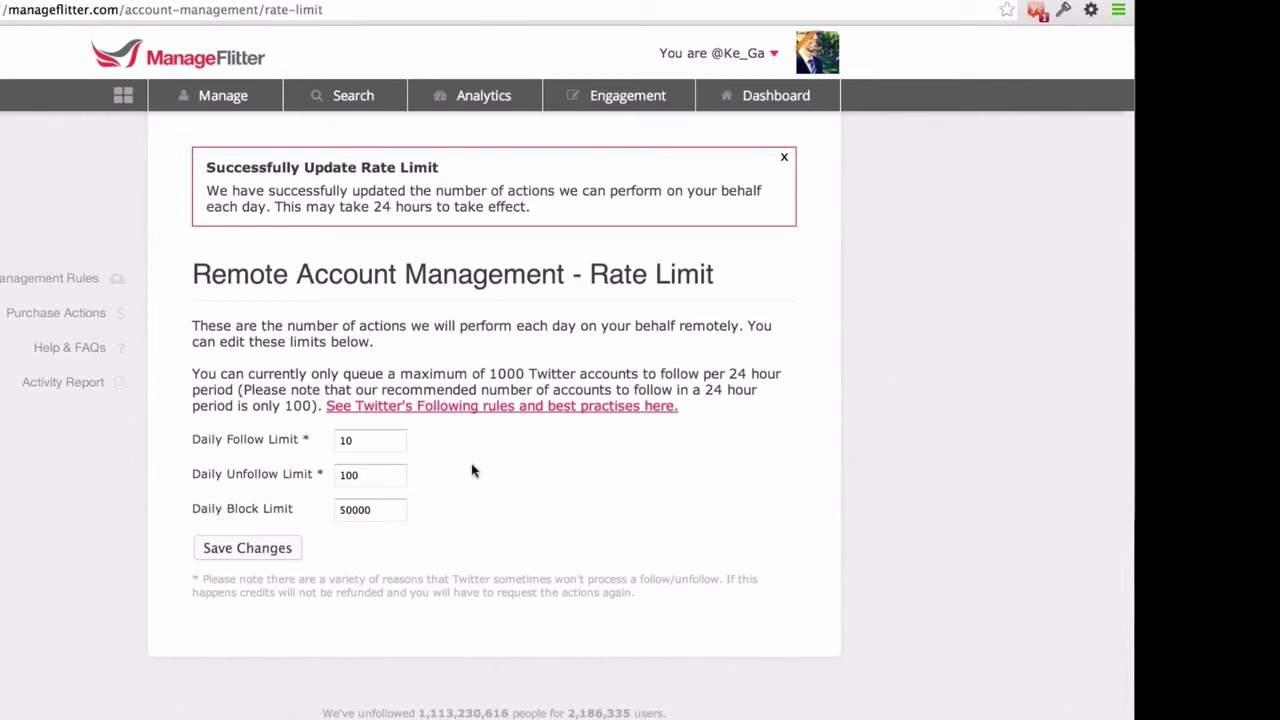
# Open Power Mode and look at the saved filters.
pyautogui.click(200, 100)
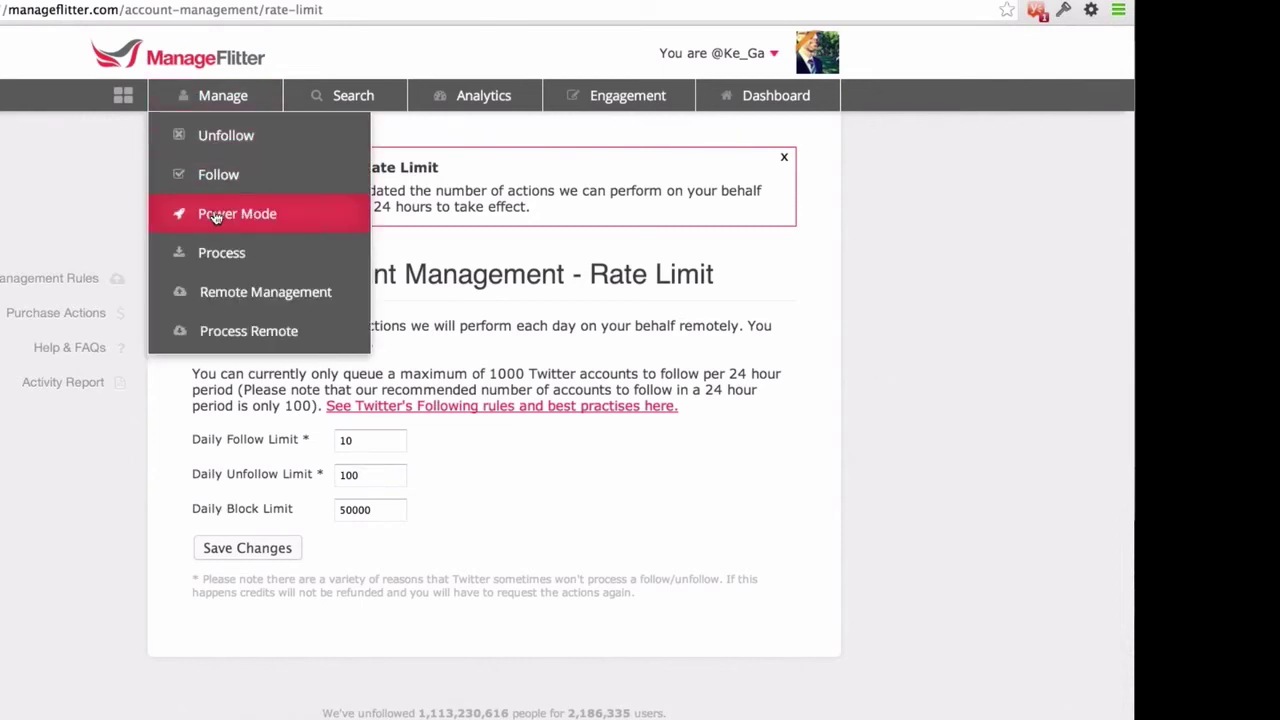
pyautogui.click(214, 98)
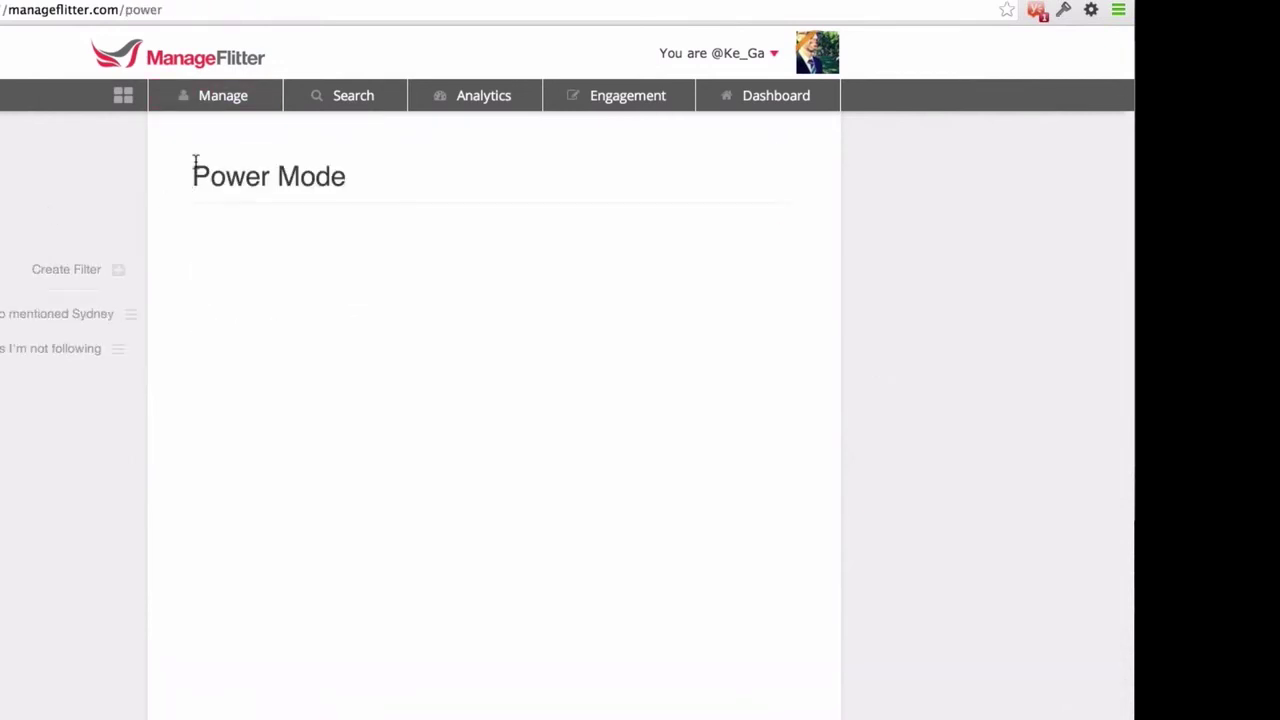
pyautogui.click(211, 100)
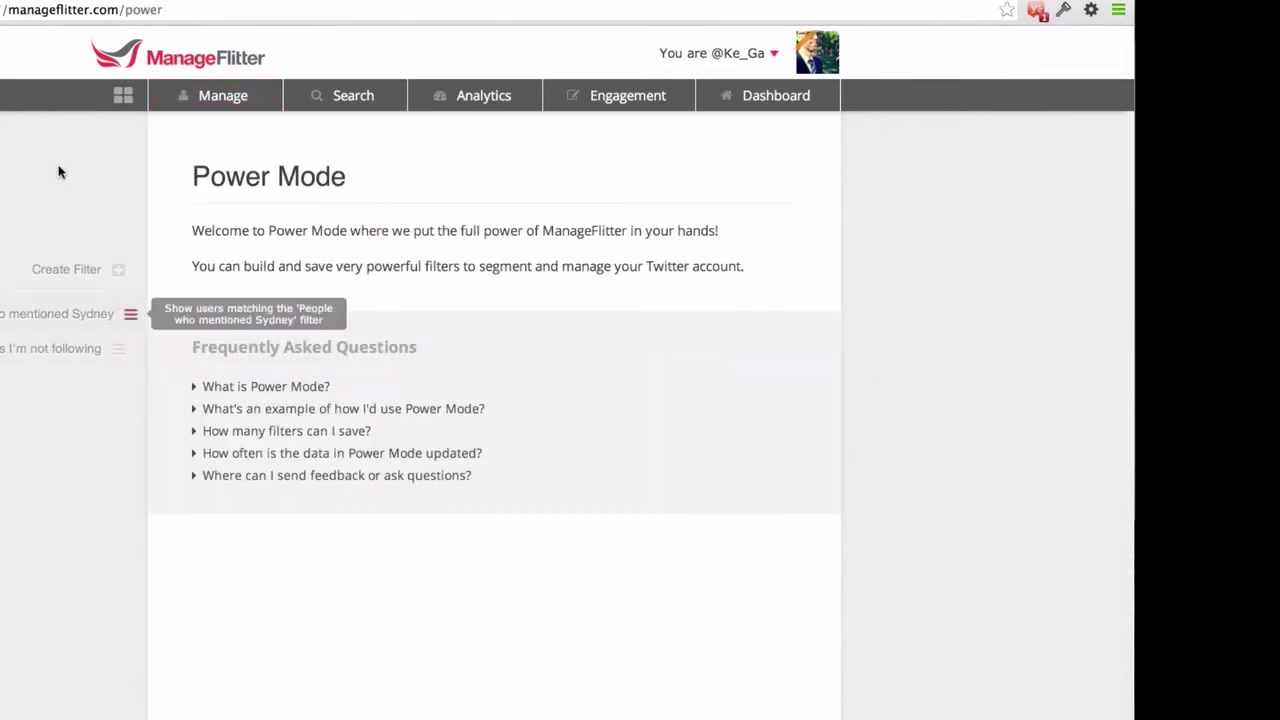
# Open the Remote Management rules and look over the unfollow, follow and block rule sections.
pyautogui.moveTo(214, 95)
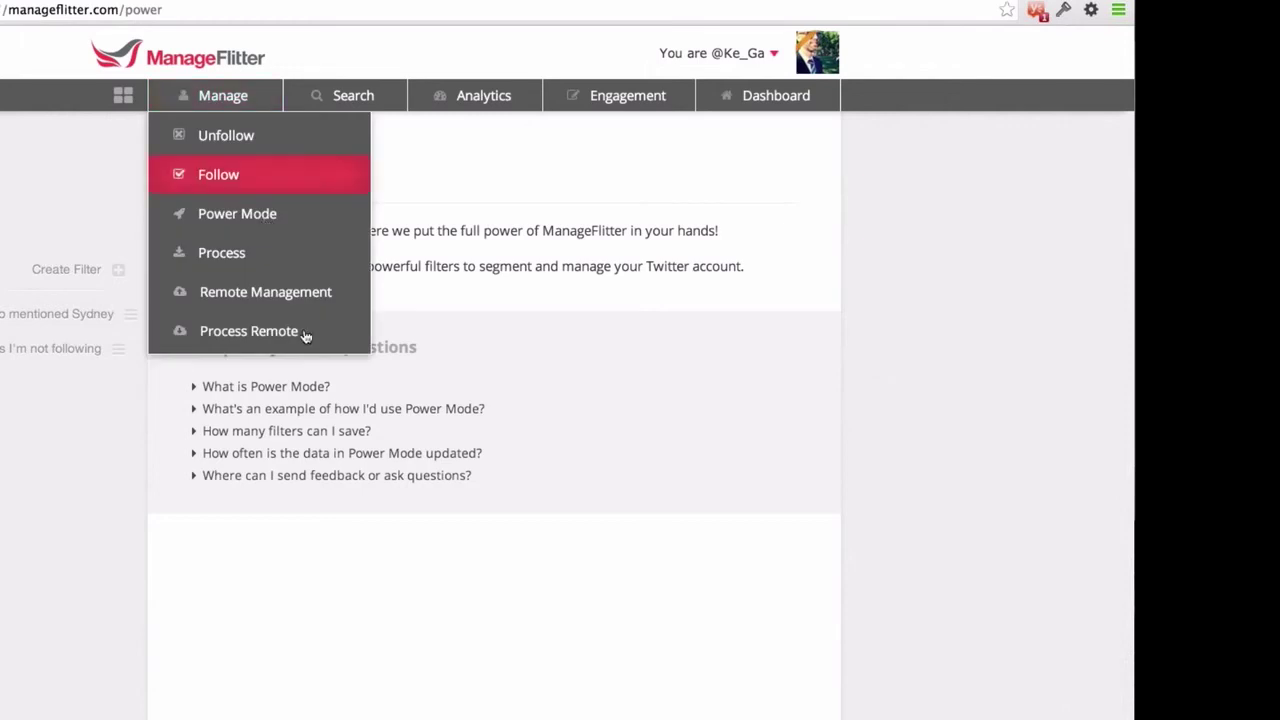
pyautogui.click(329, 312)
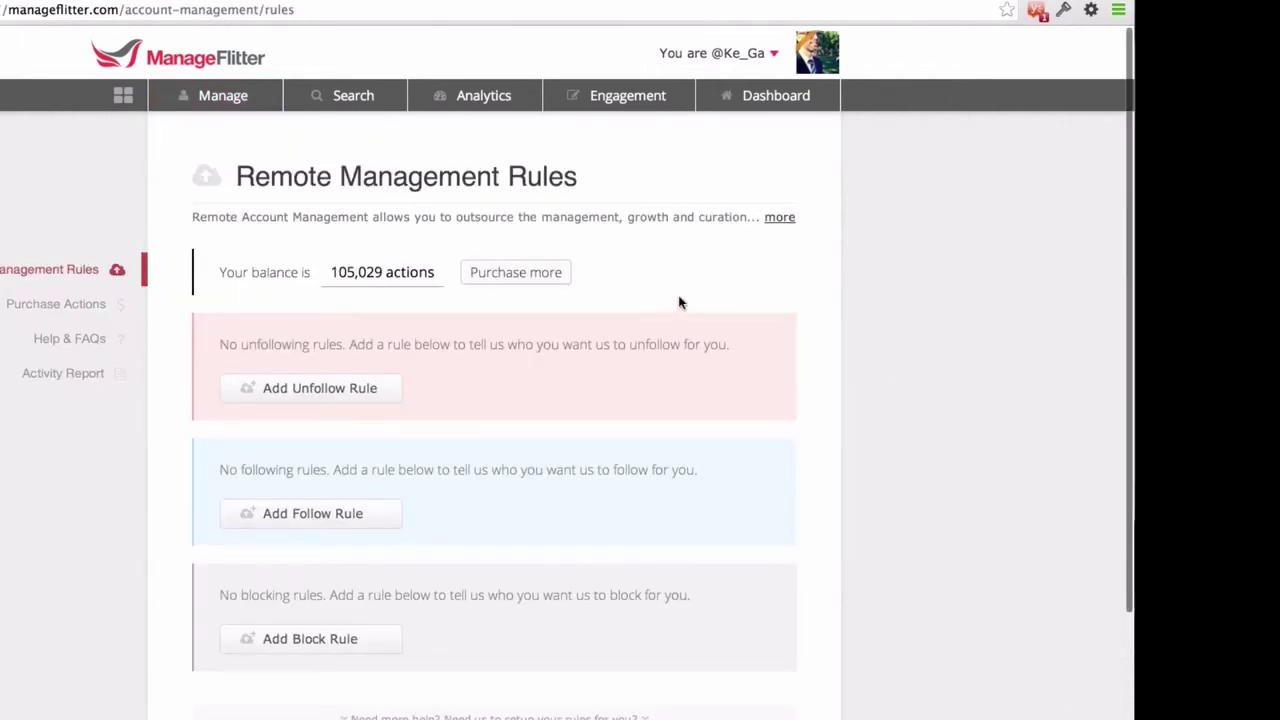
pyautogui.scroll(-1, 679, 302)
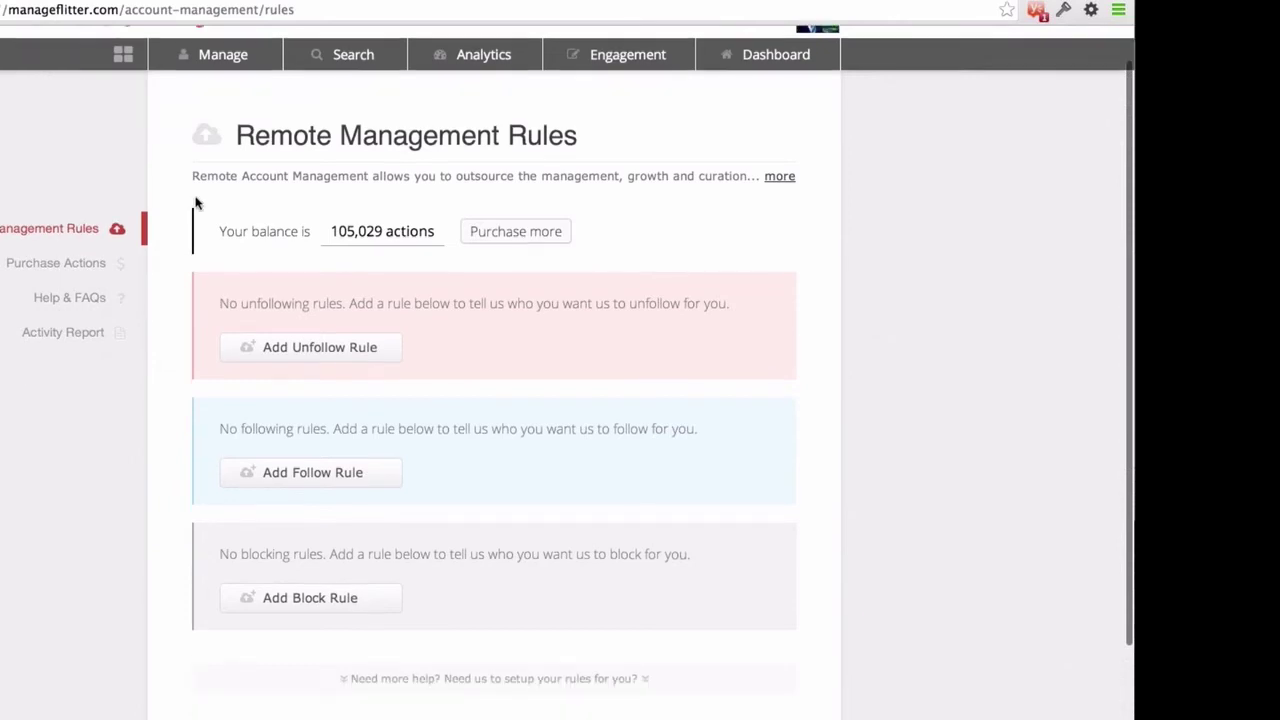
pyautogui.scroll(1, 196, 203)
pyautogui.moveTo(234, 166); pyautogui.dragTo(606, 171)
pyautogui.click(606, 171)
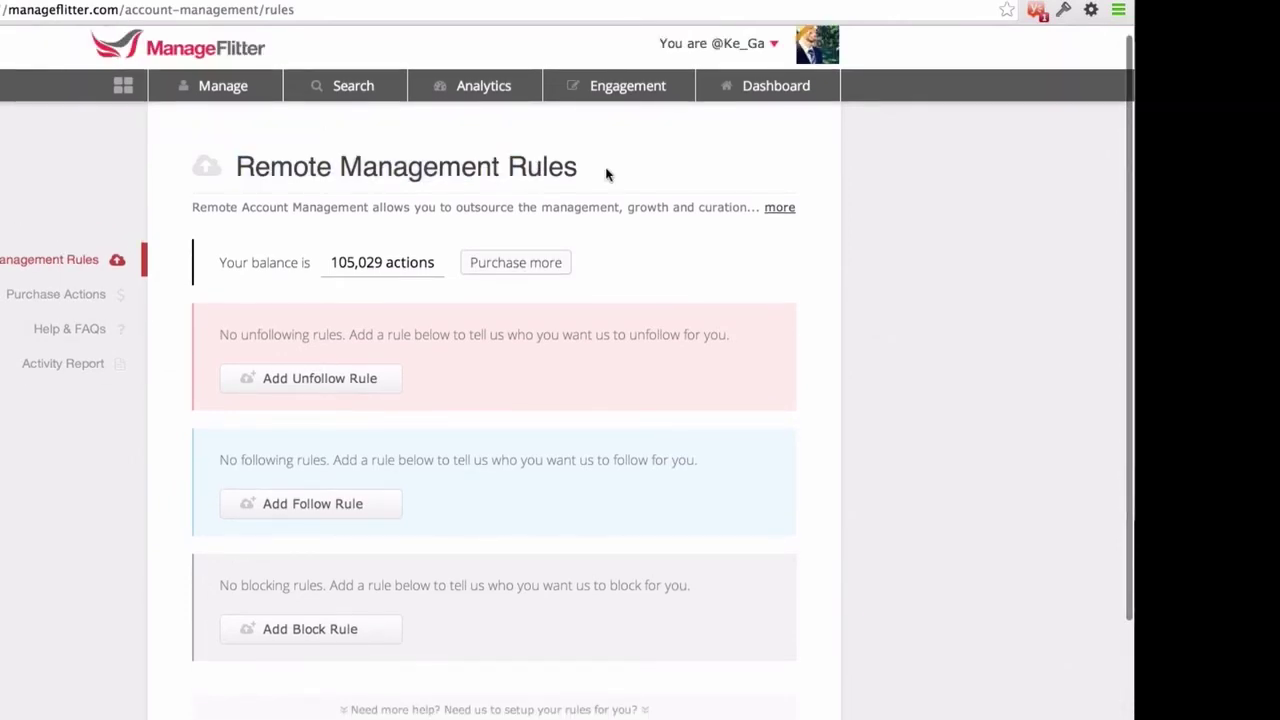
pyautogui.scroll(1, 586, 177)
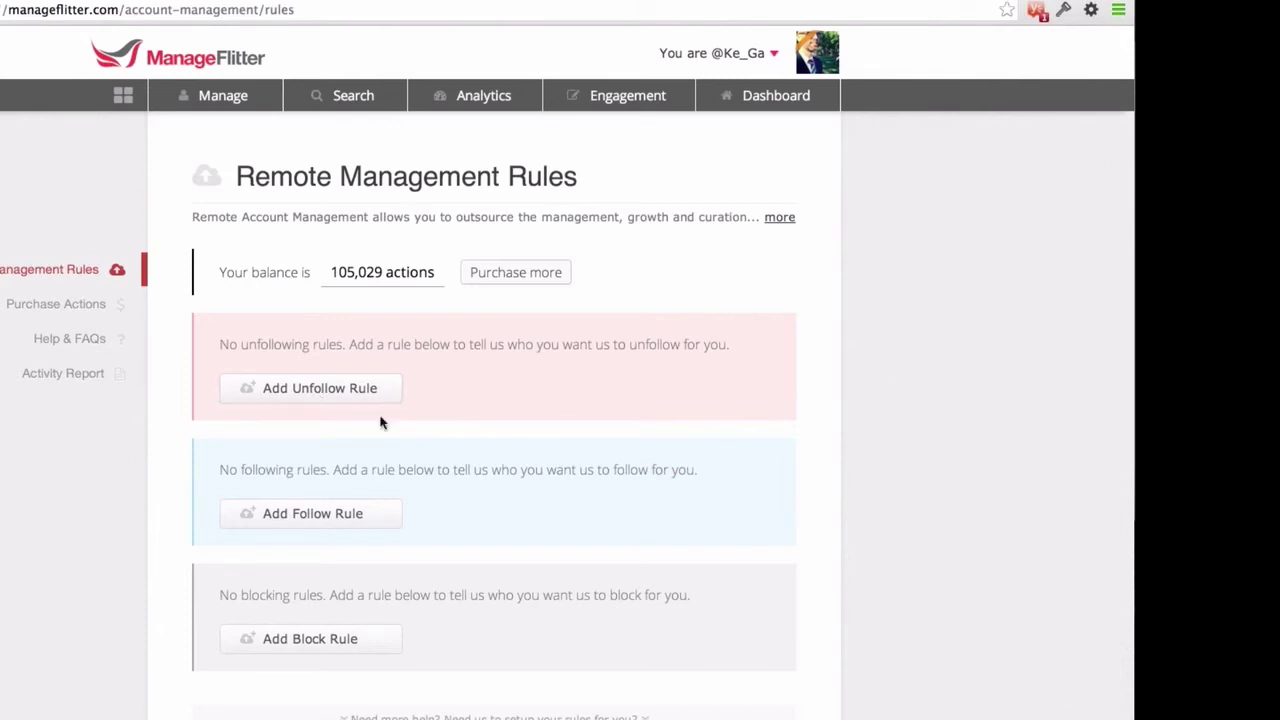
# Create an unfollow rule for users you're following with a tweet search for "sydney", save it and activate it.
pyautogui.click(314, 397)
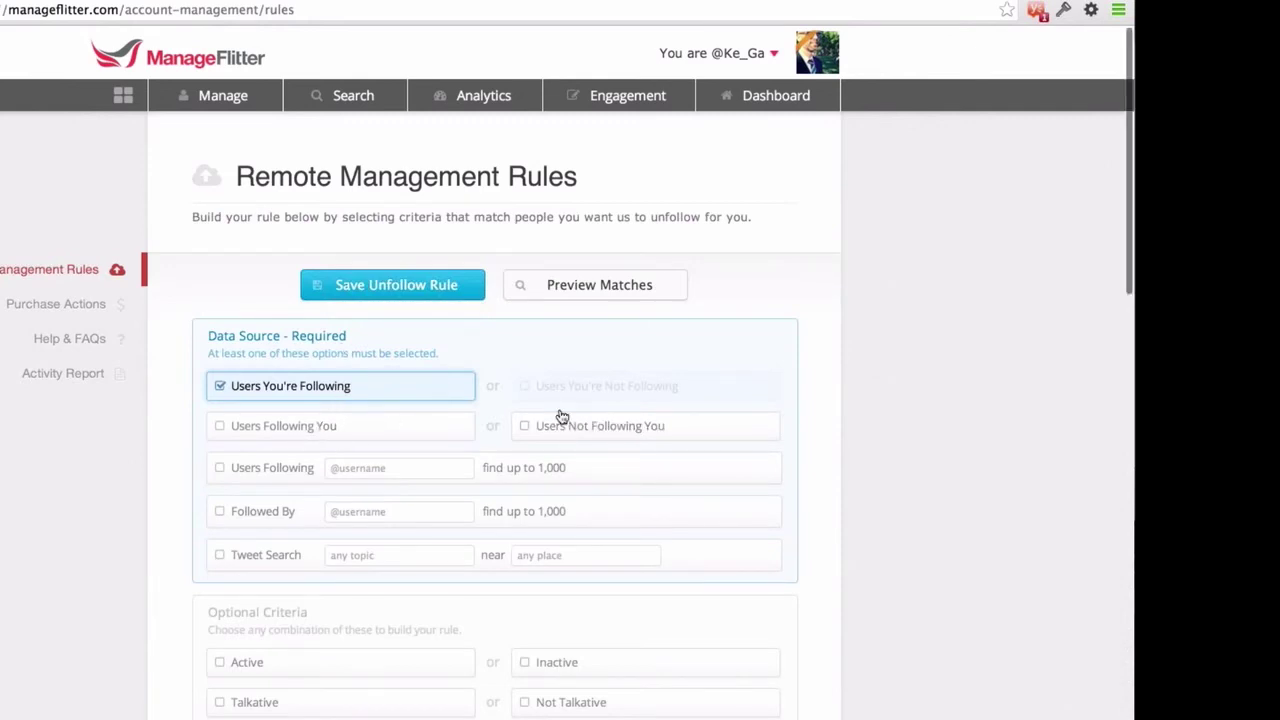
pyautogui.scroll(-1, 450, 480)
pyautogui.click(368, 546)
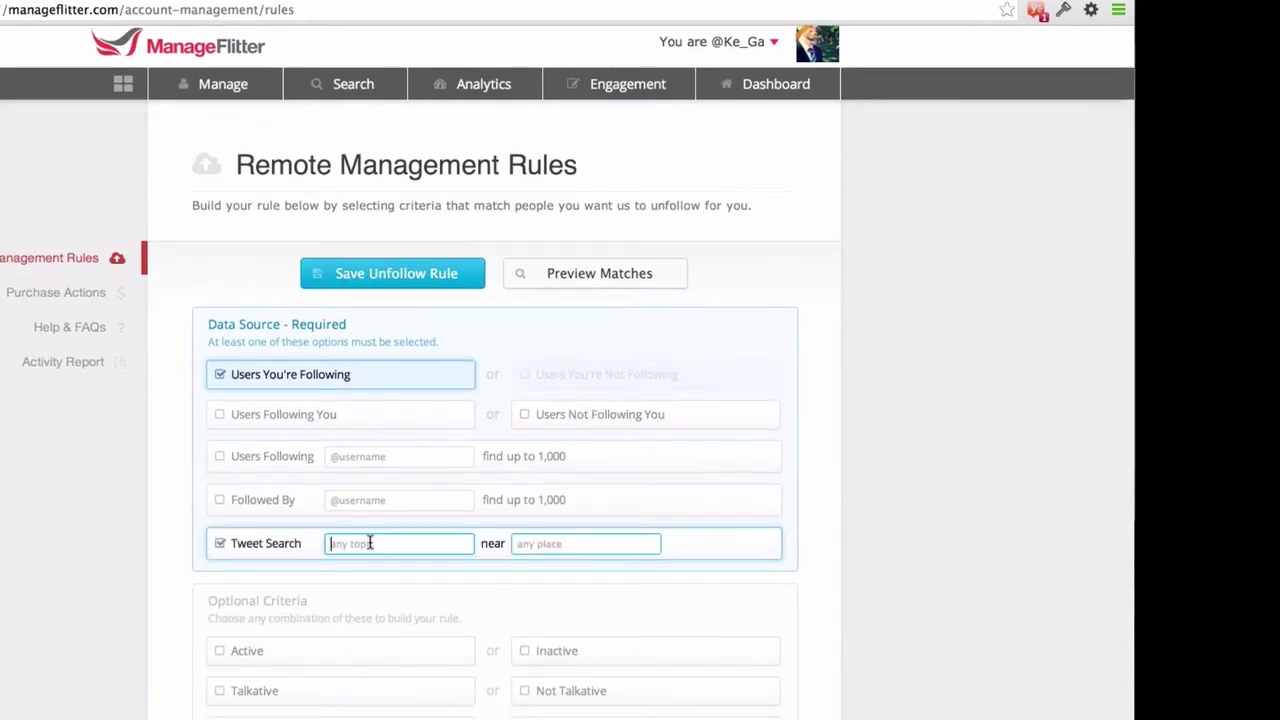
pyautogui.write('sydney')
pyautogui.click(306, 275)
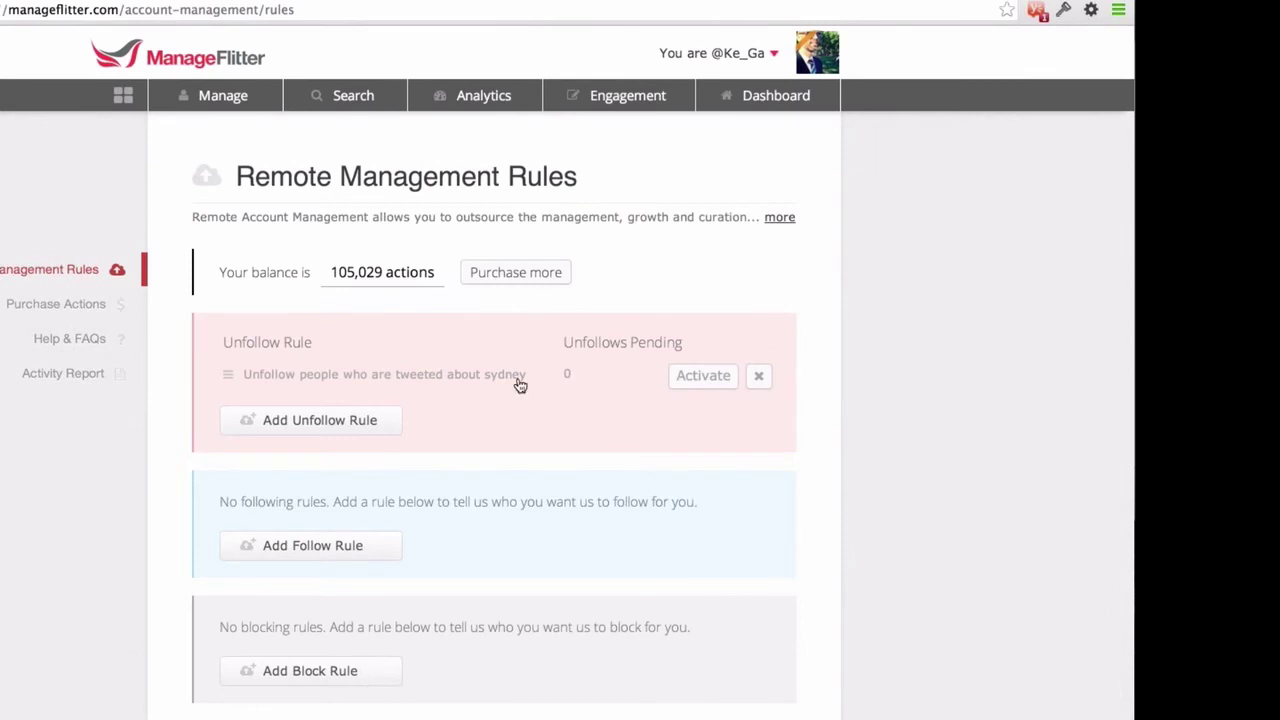
pyautogui.click(437, 377)
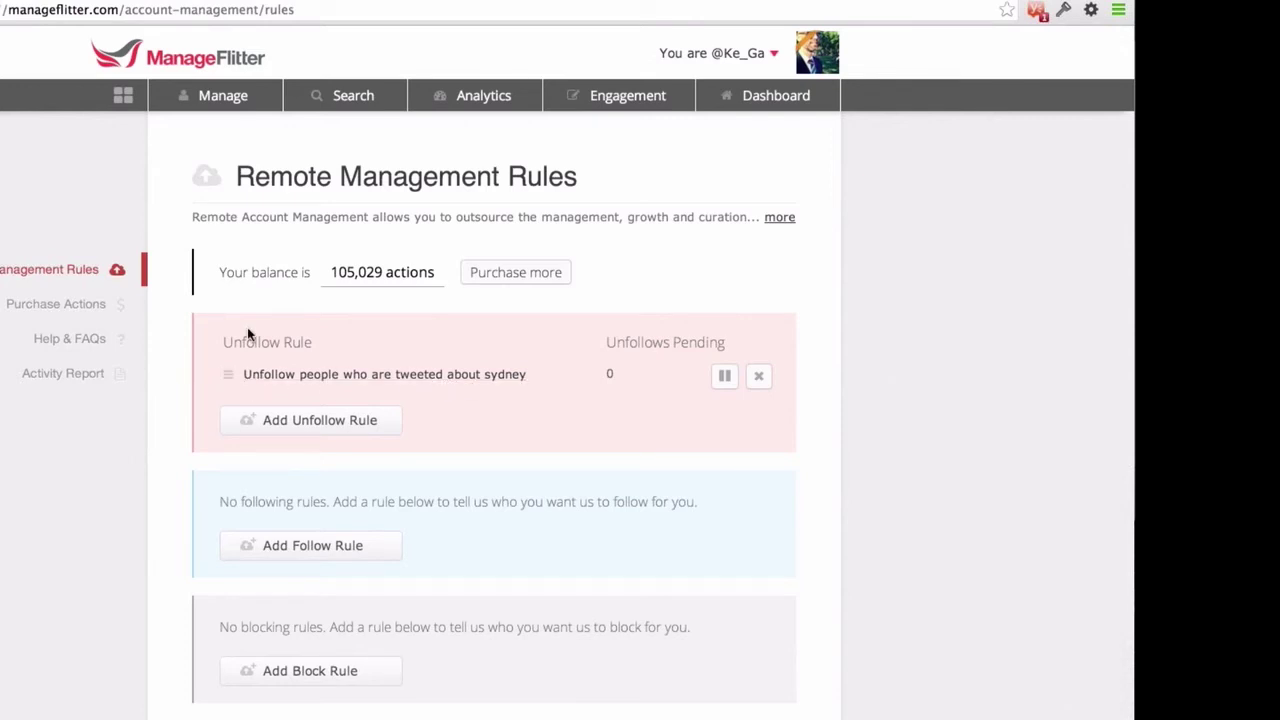
# Revisit the saved Power Mode filters, and return to the Remote Management rules to check the pending actions.
pyautogui.click(202, 100)
pyautogui.click(200, 213)
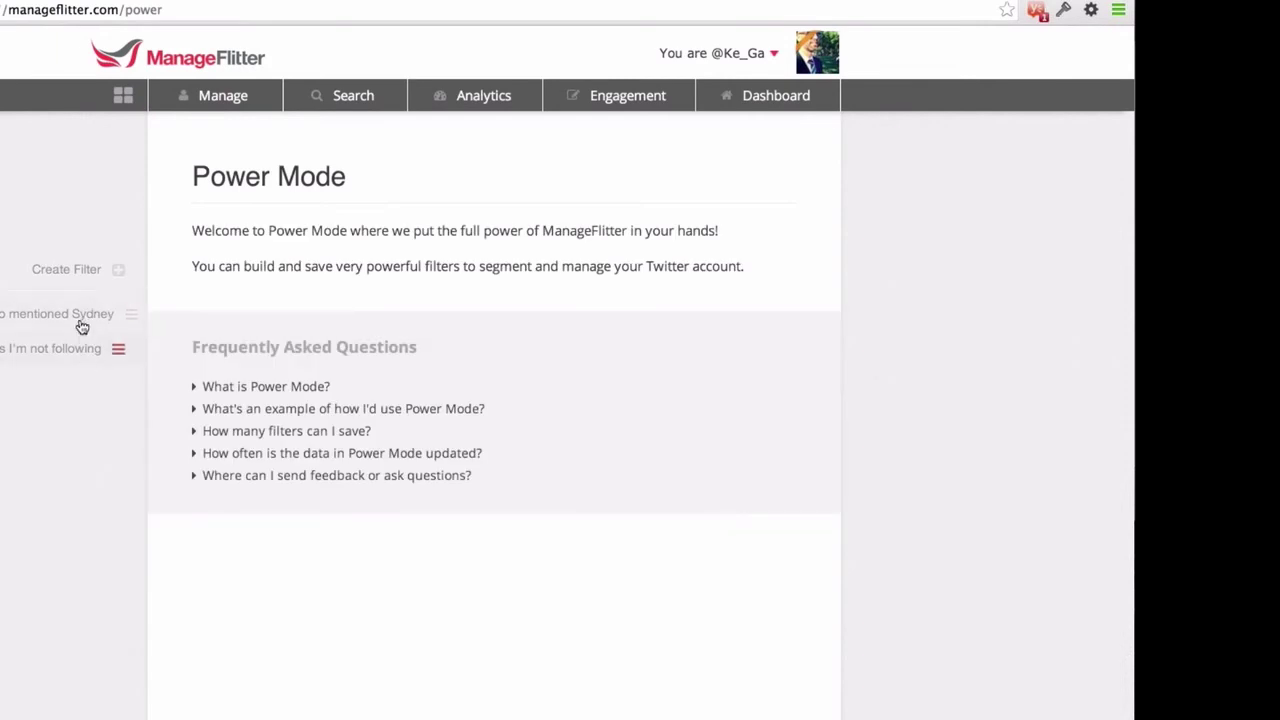
pyautogui.click(205, 95)
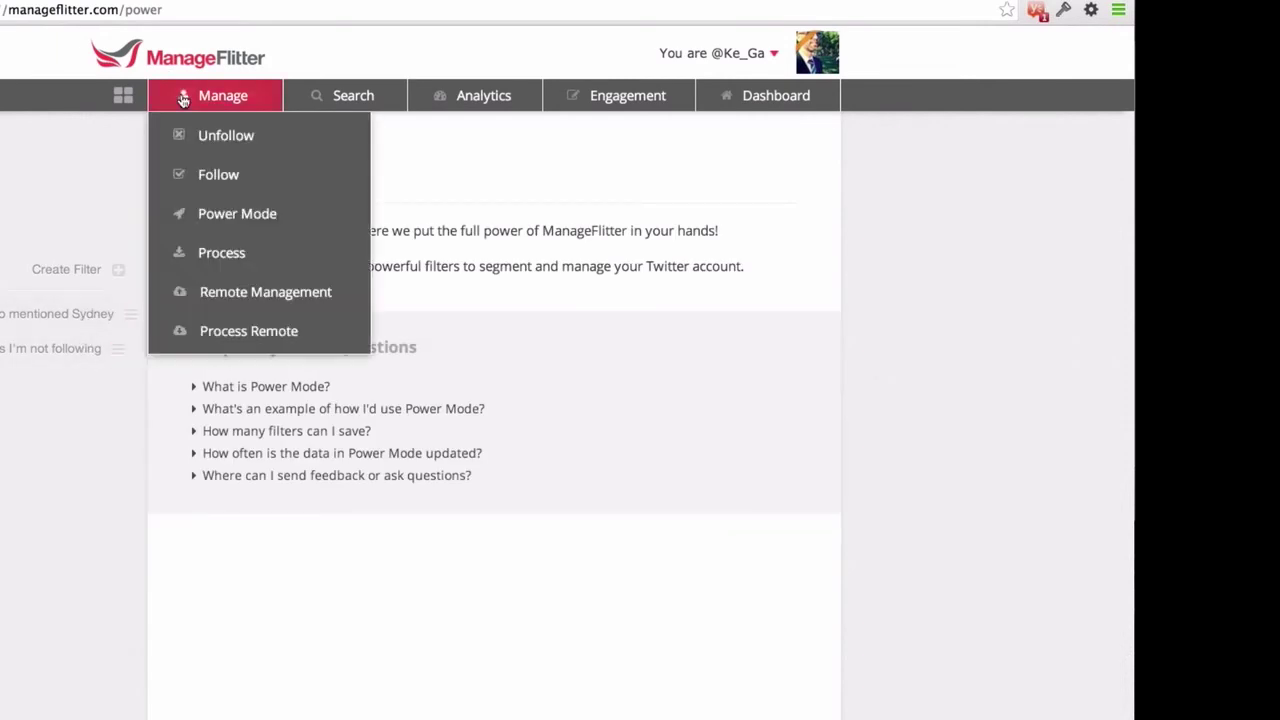
pyautogui.click(260, 289)
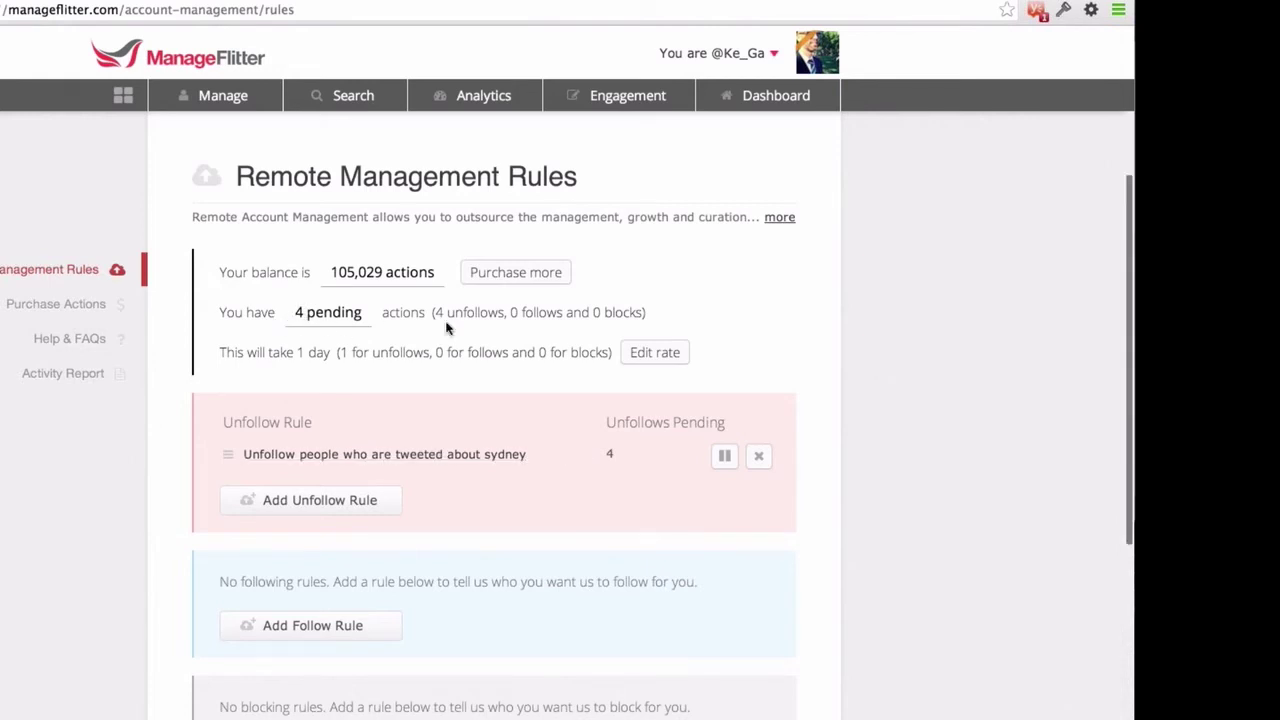
pyautogui.scroll(-1, 531, 480)
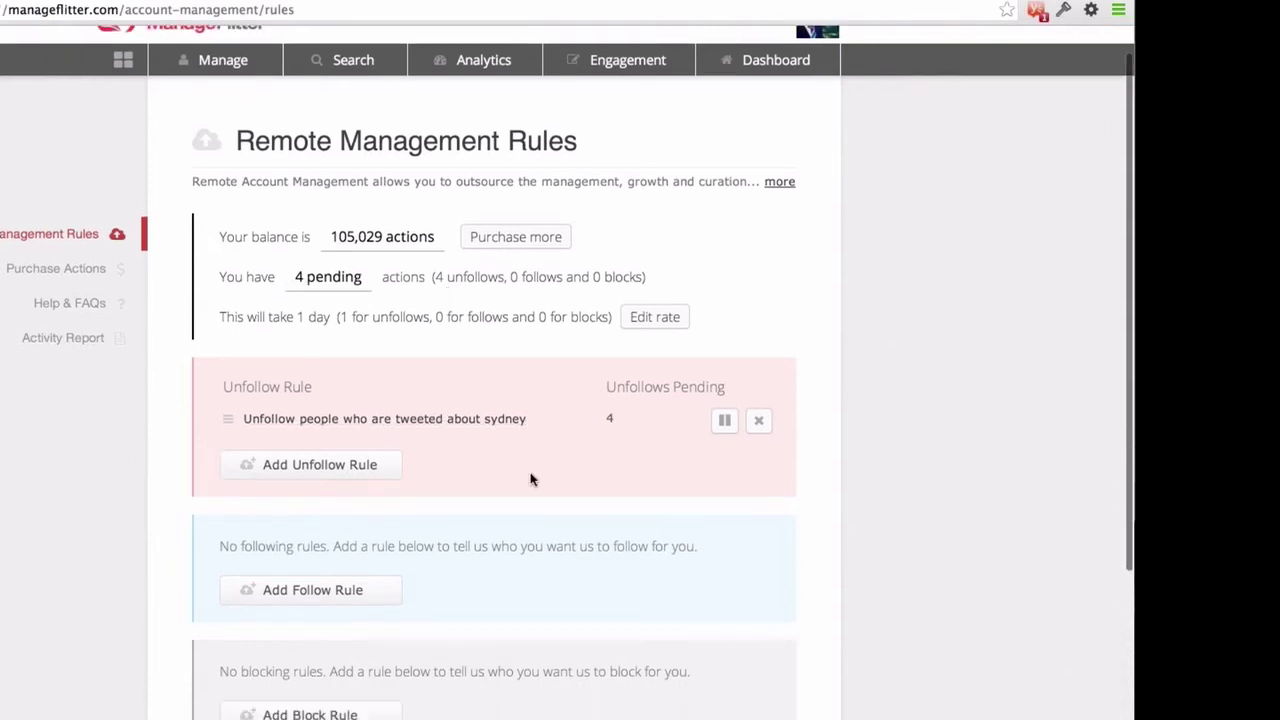
pyautogui.scroll(1, 531, 480)
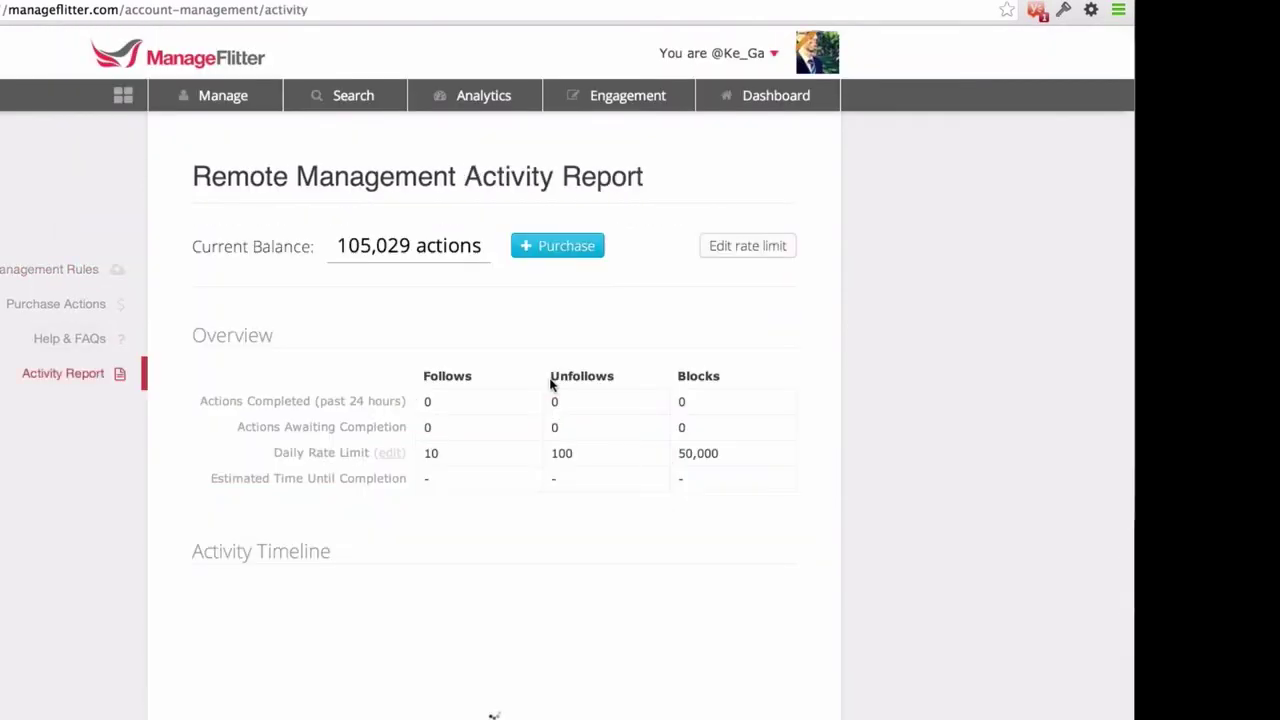
# Look through the Remote Management activity report, including its overview, activity timeline and activity log.
pyautogui.scroll(-1, 314, 366)
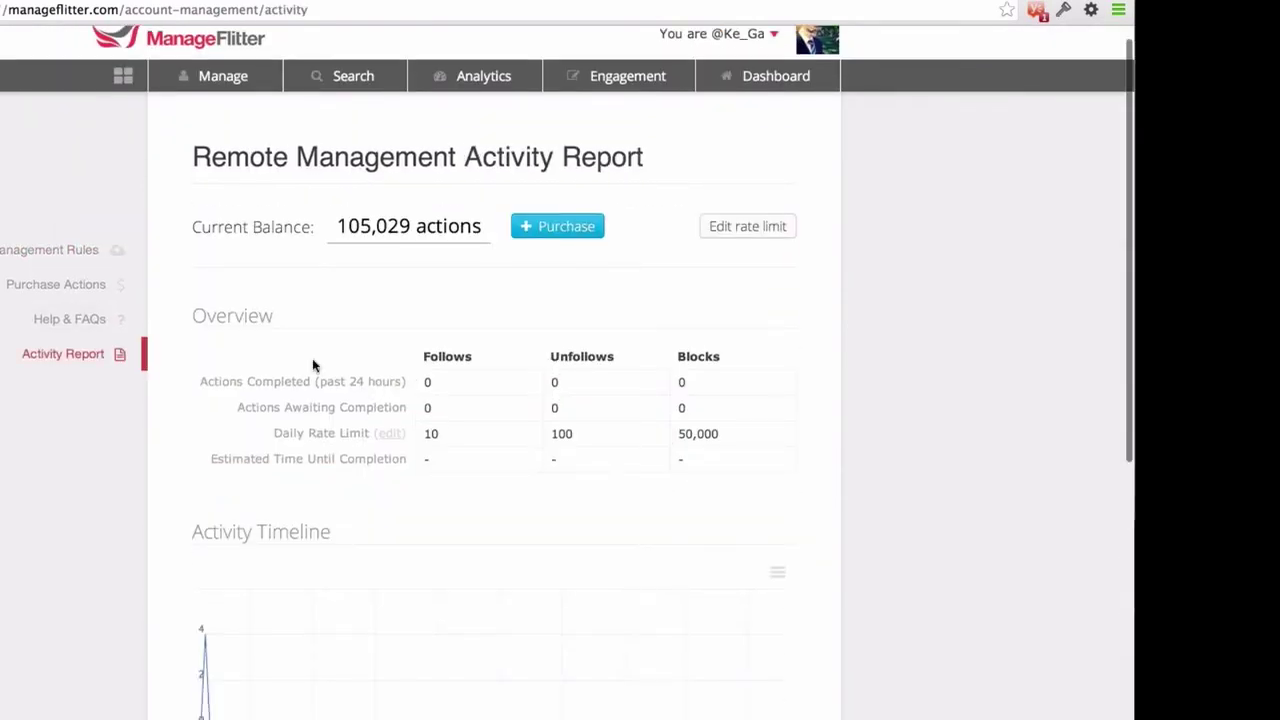
pyautogui.scroll(-5, 312, 365)
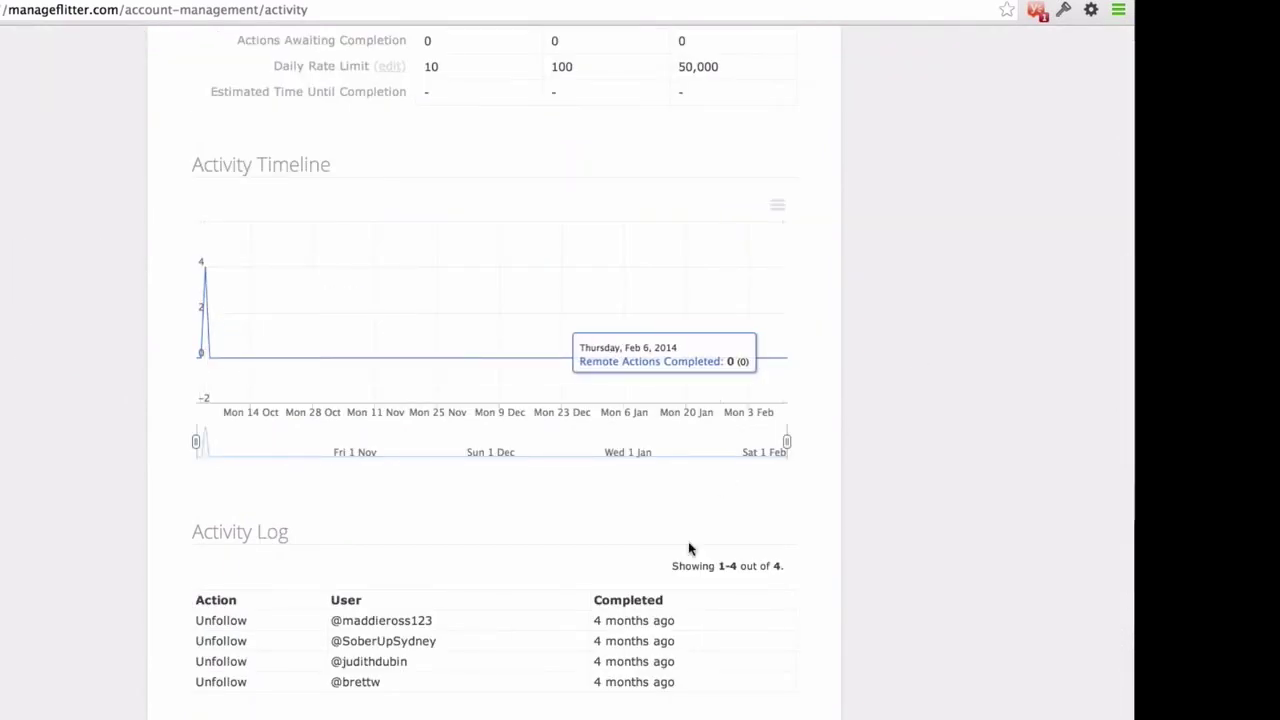
pyautogui.scroll(-1, 226, 532)
pyautogui.scroll(-2, 226, 532)
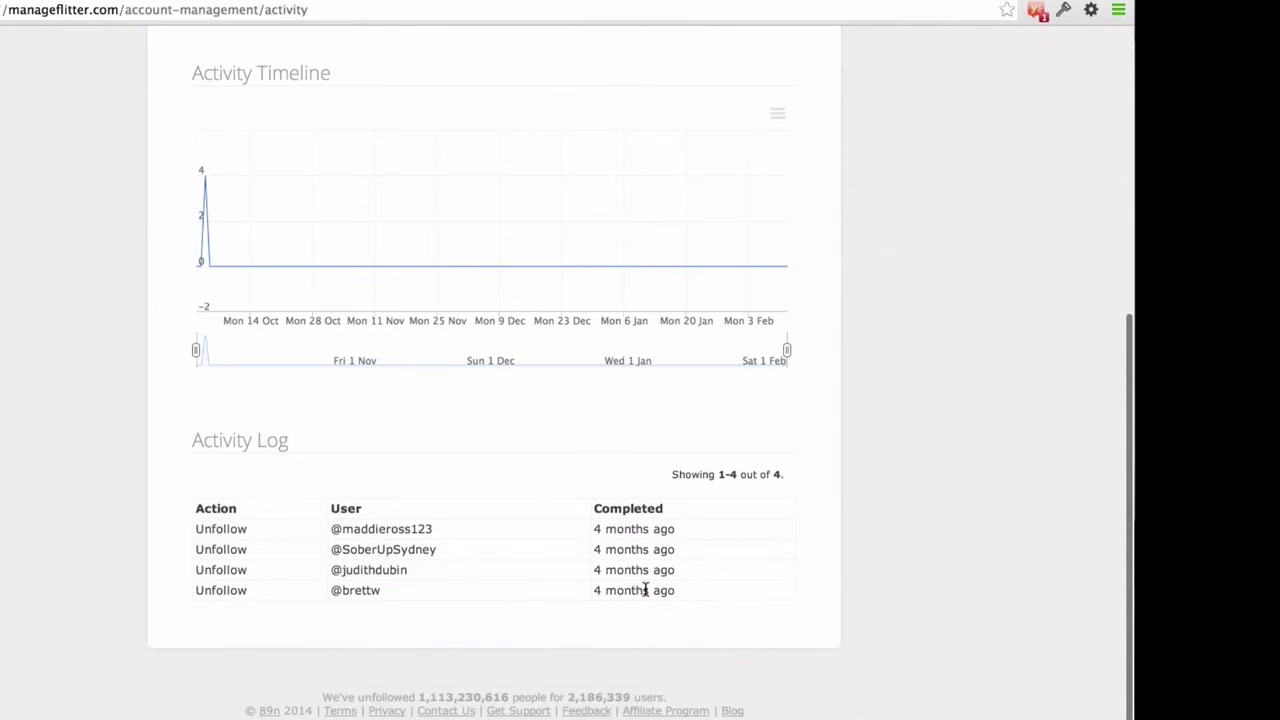
pyautogui.scroll(1, 645, 590)
pyautogui.scroll(10, 80, 280)
# Return to the Remote Management rules and save a second unfollow rule for users you're following who are not following you.
pyautogui.click(64, 262)
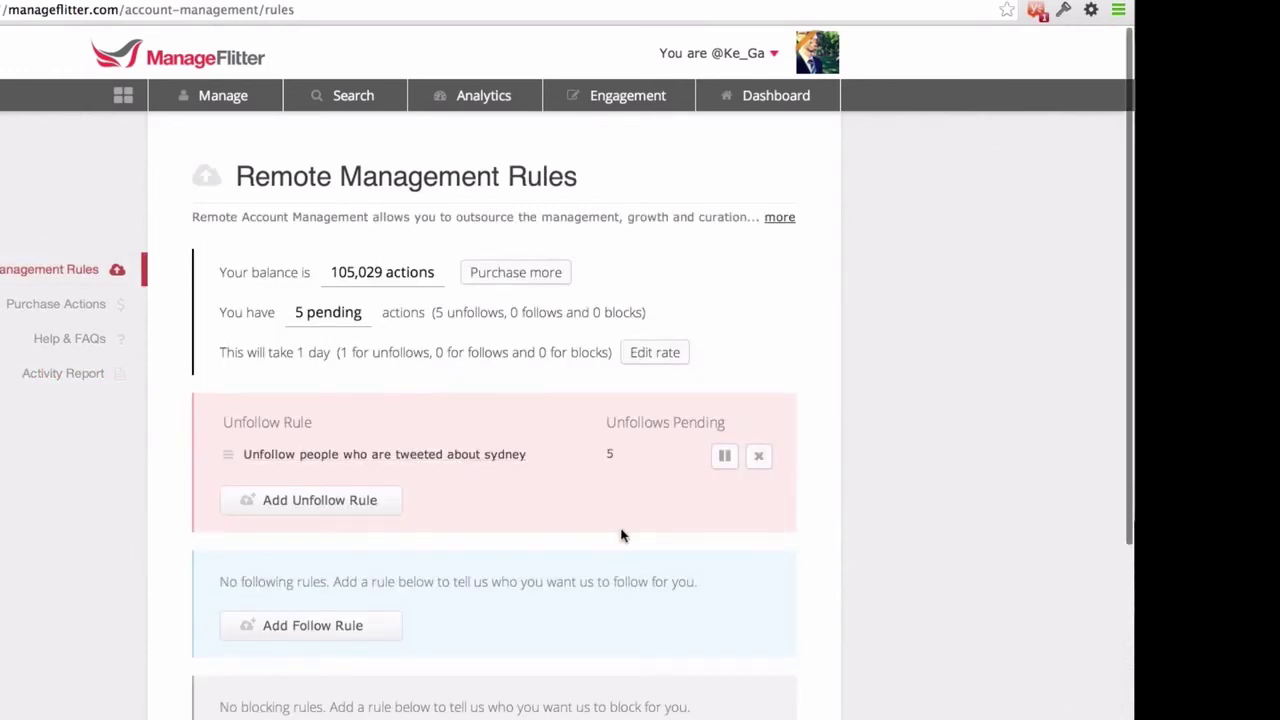
pyautogui.scroll(-1, 621, 536)
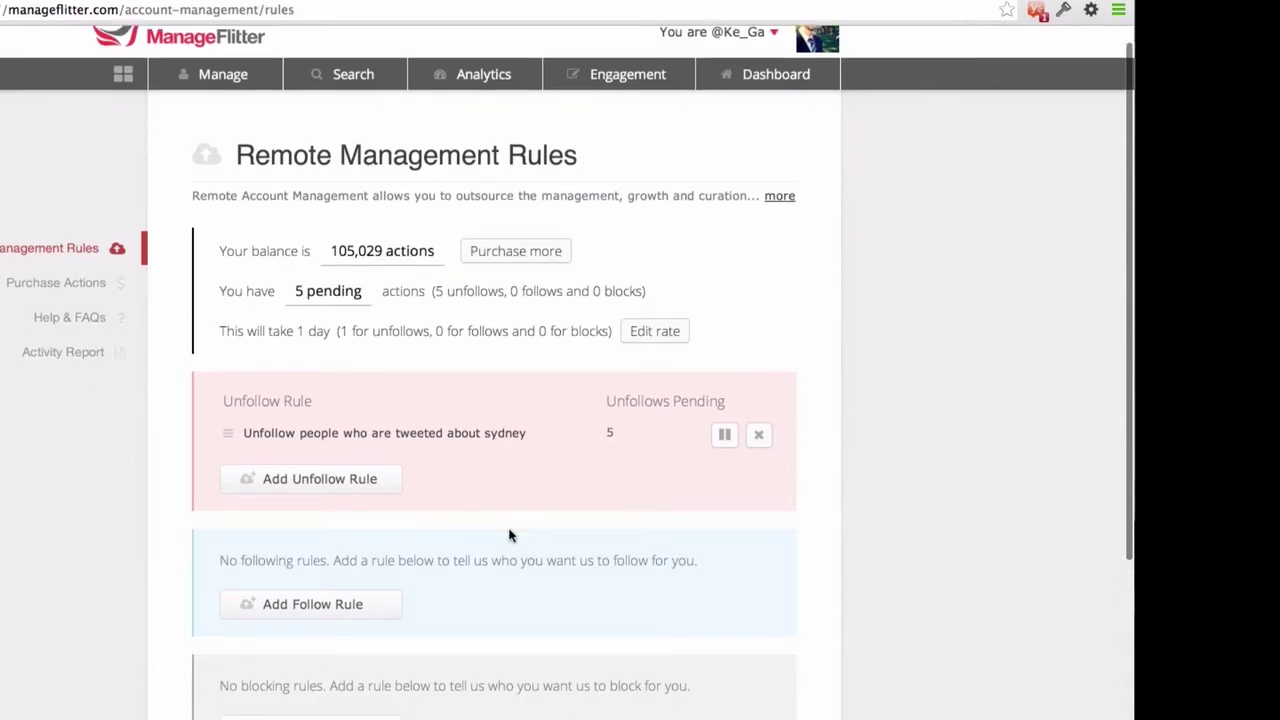
pyautogui.click(385, 478)
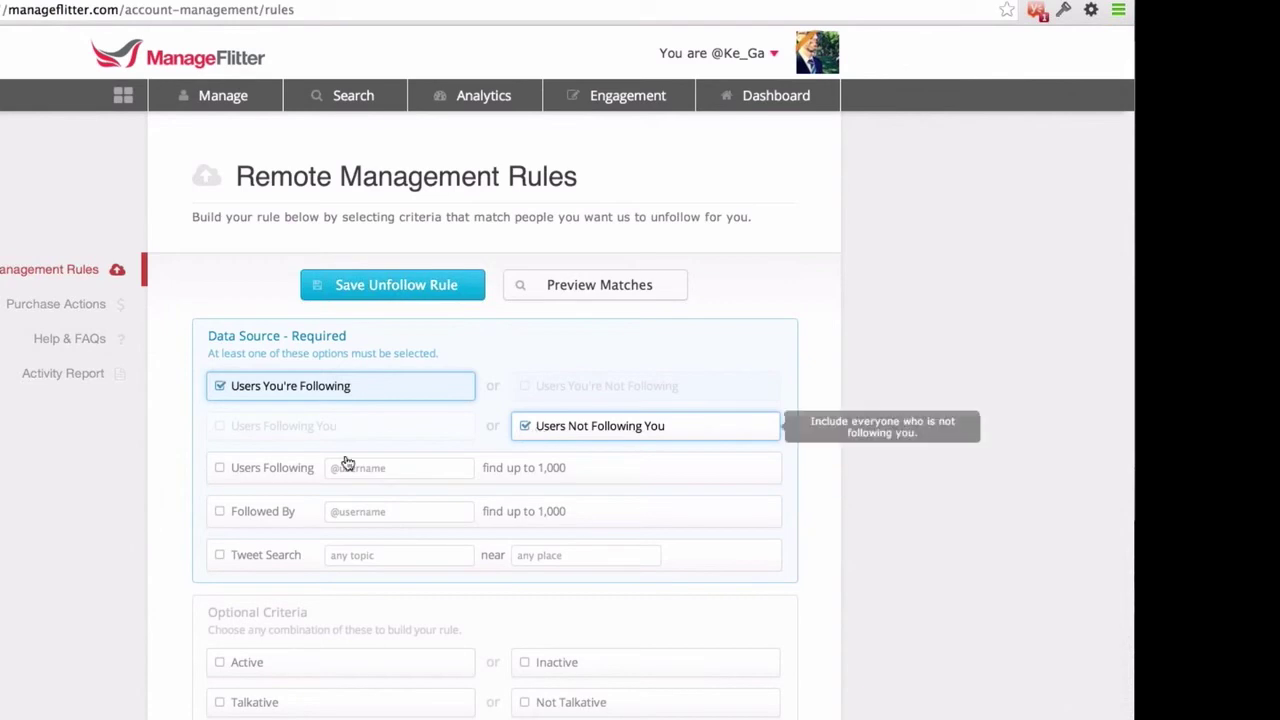
pyautogui.scroll(-1, 437, 150)
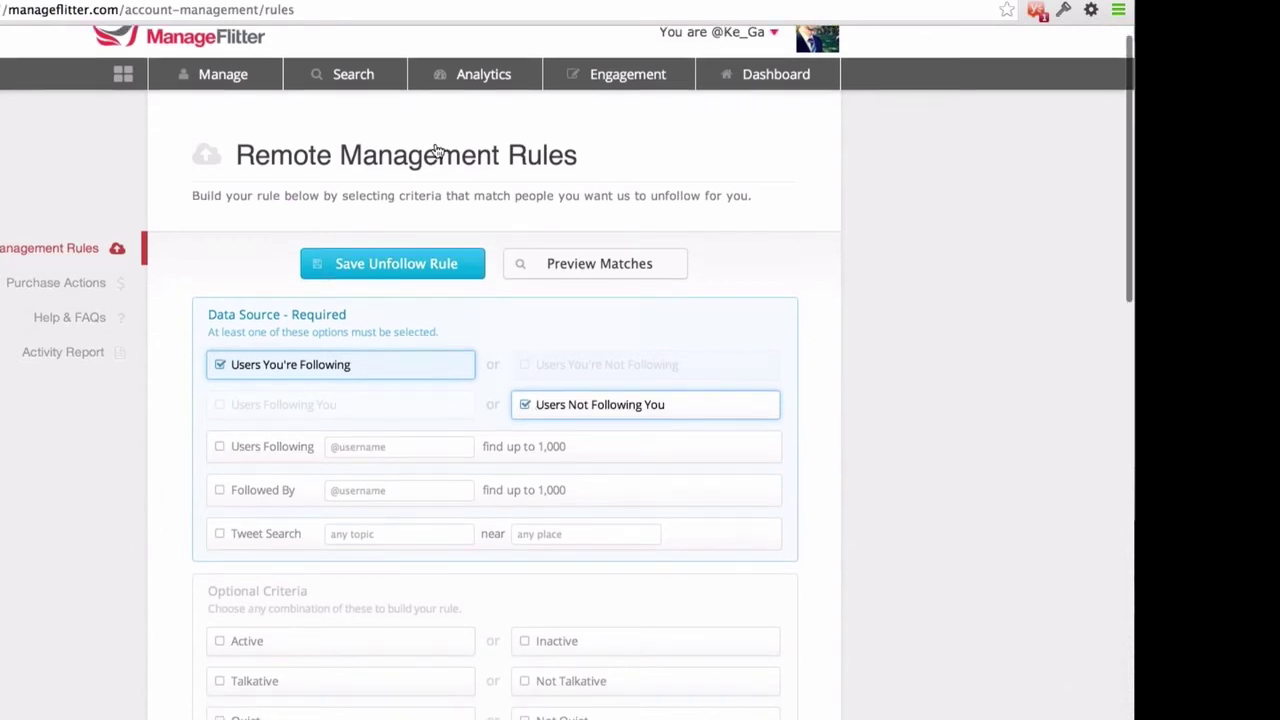
pyautogui.scroll(-3, 437, 150)
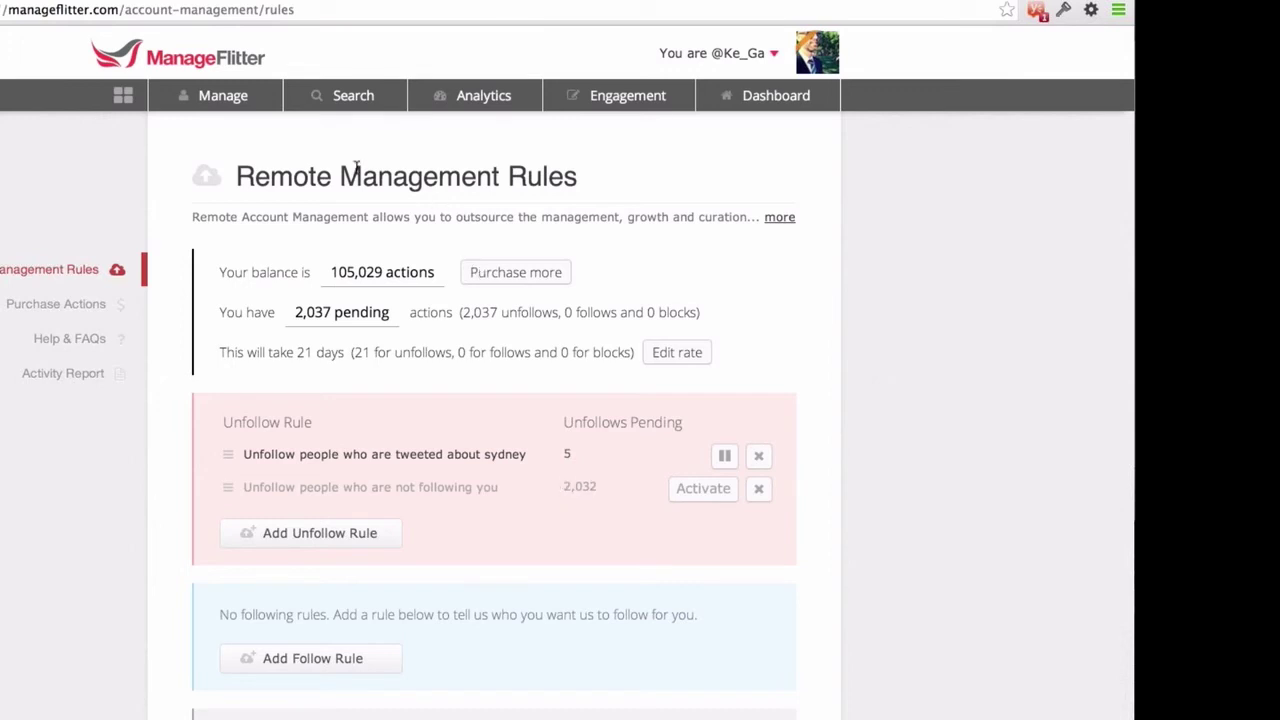
pyautogui.click(238, 102)
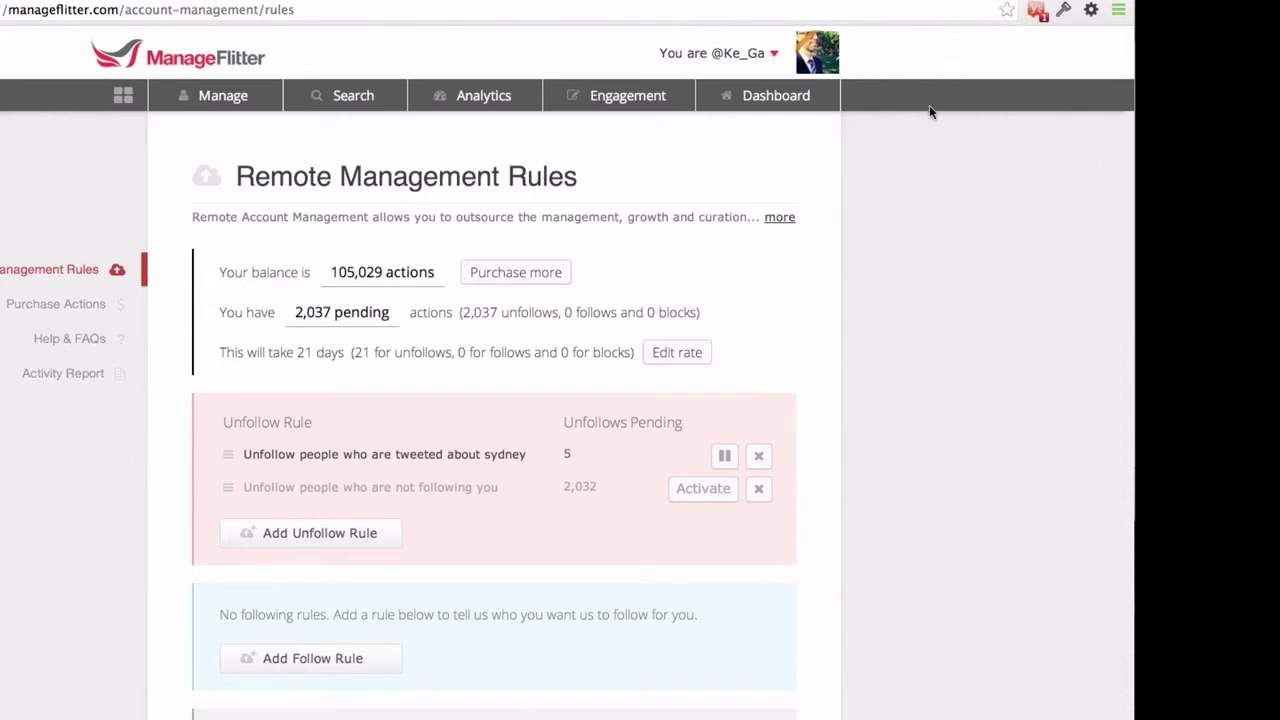
pyautogui.moveTo(738, 98)
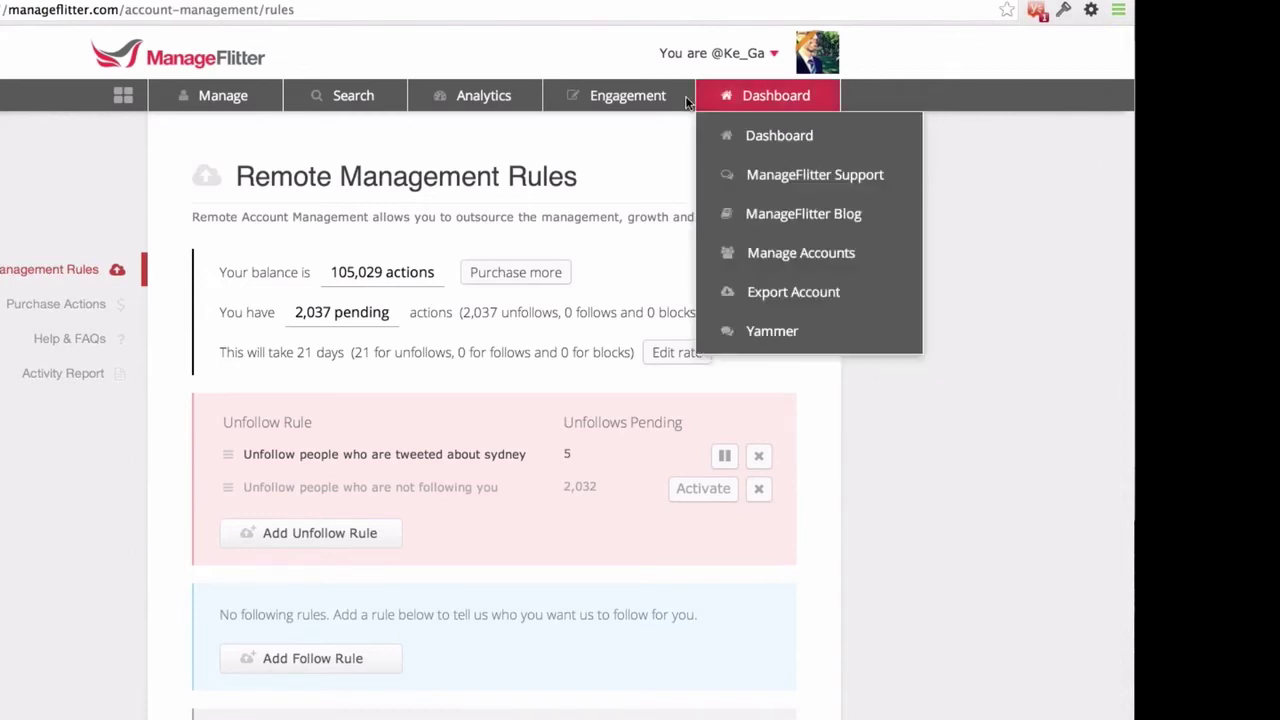
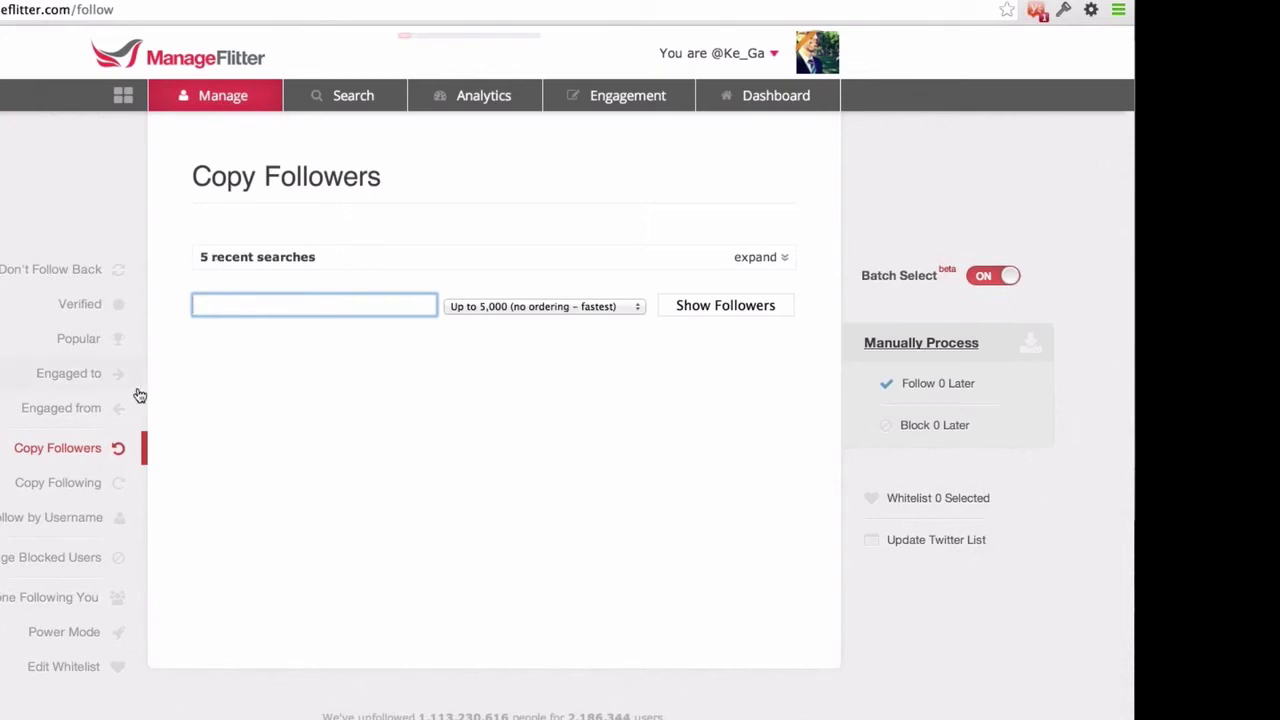
# Check the Copy Following page, then return to Copy Followers and show the followers of manageflitter, up to 5,000 without ordering.
pyautogui.click(84, 485)
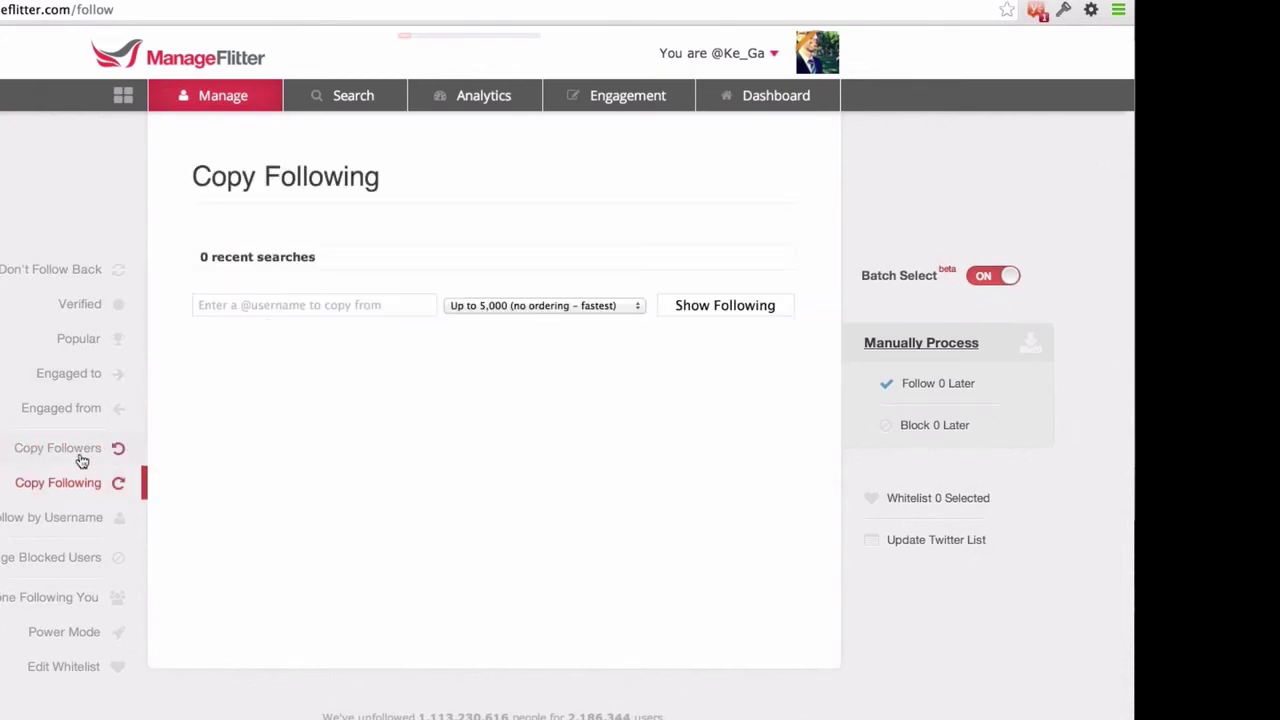
pyautogui.click(112, 452)
pyautogui.click(265, 303)
pyautogui.write('manageflitter')
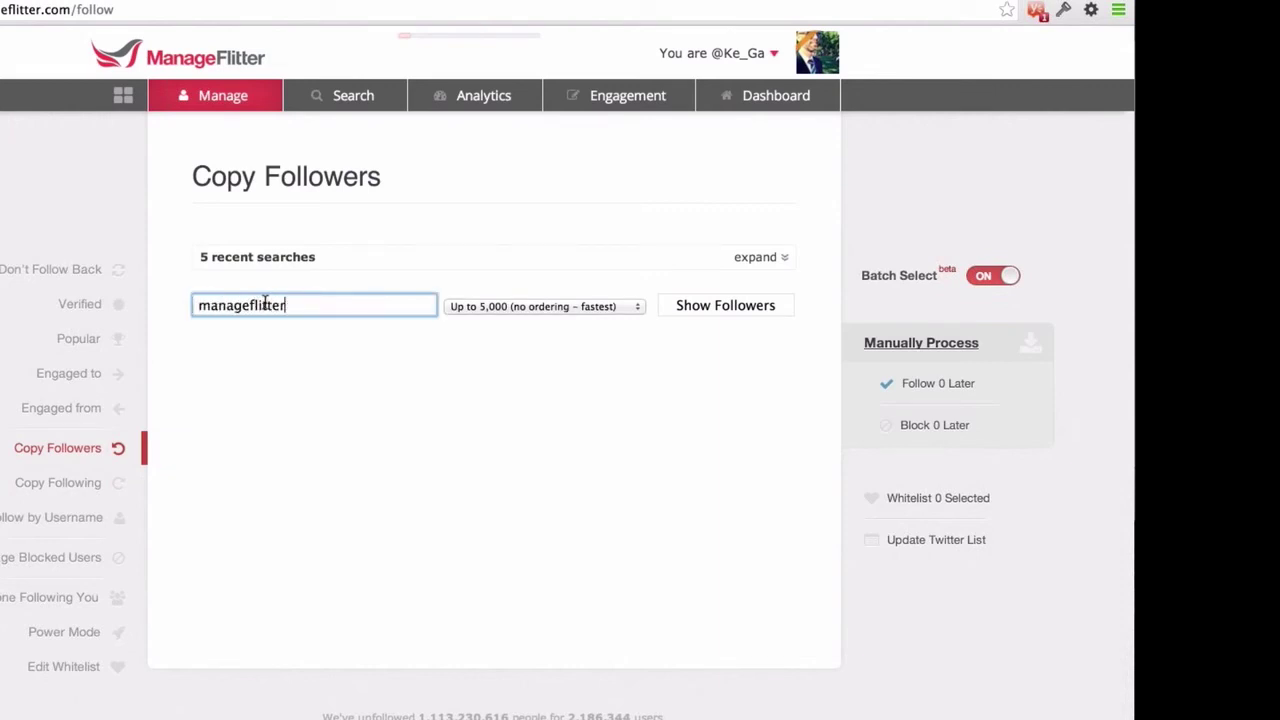
pyautogui.click(716, 316)
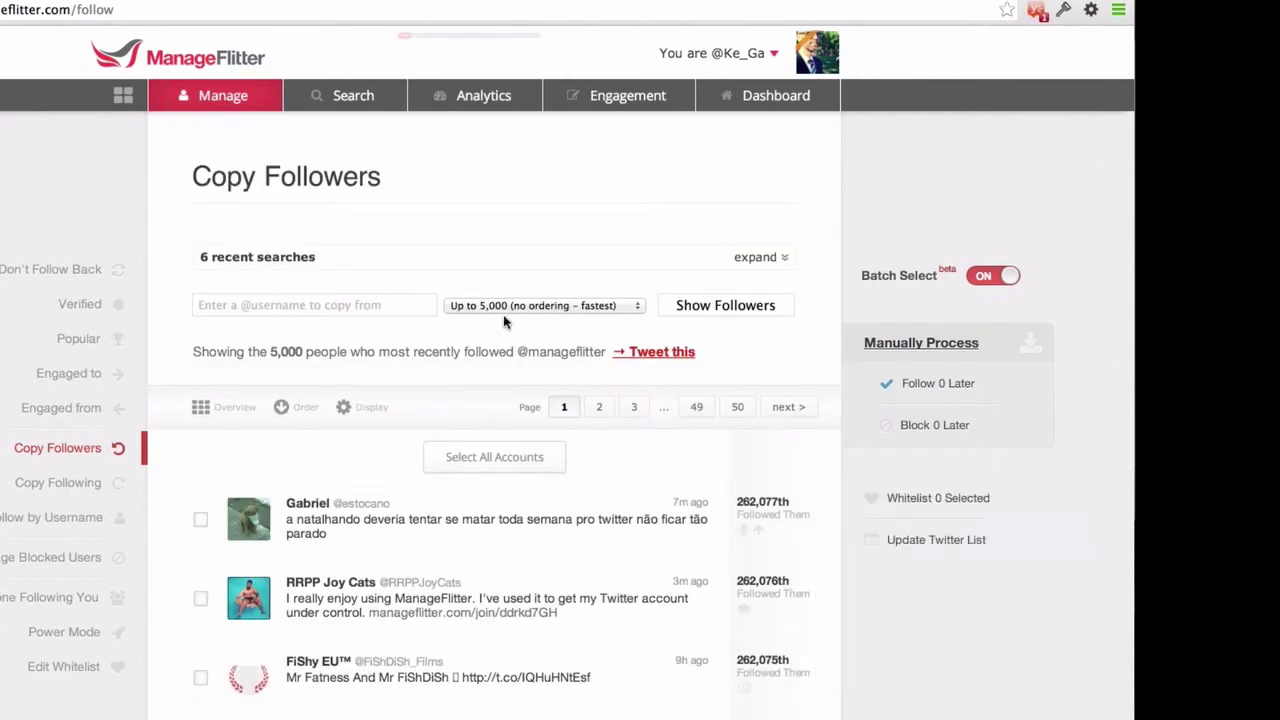
# Show the followers of manageflitter again with the limit set to up to 1,000 (ordering – fast).
pyautogui.click(535, 305)
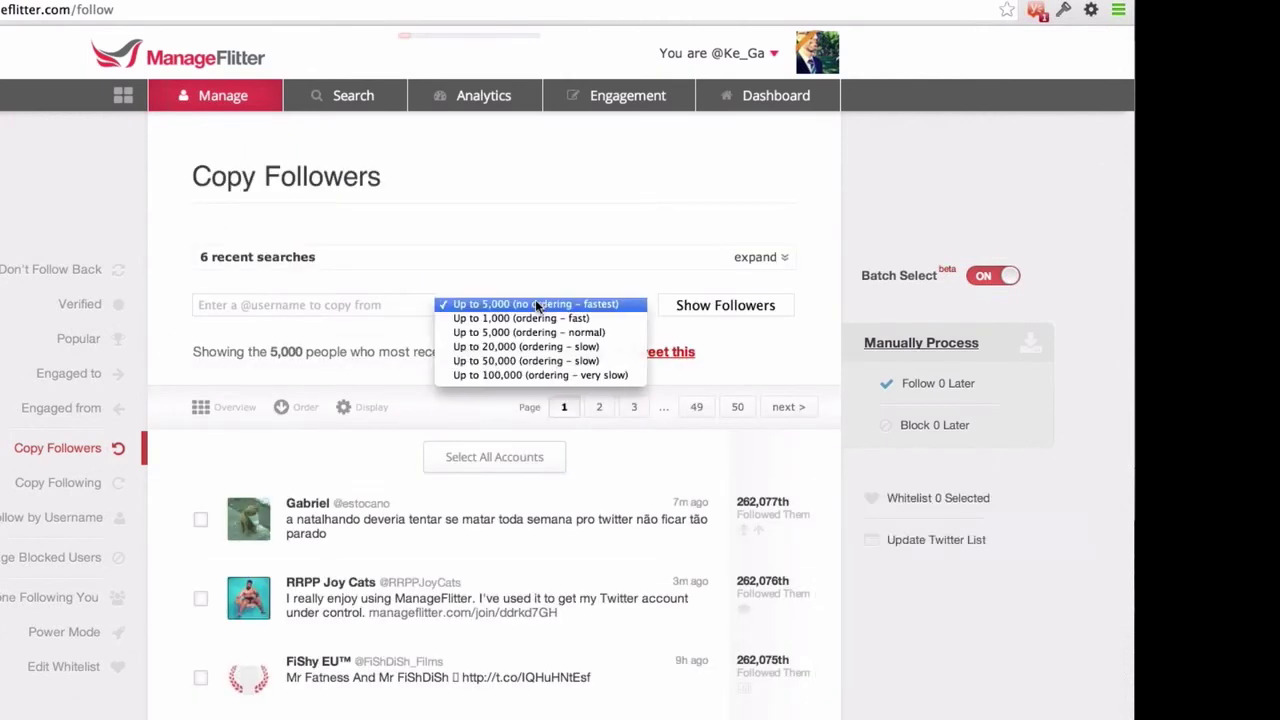
pyautogui.click(600, 318)
pyautogui.click(290, 314)
pyautogui.write('manageflitter')
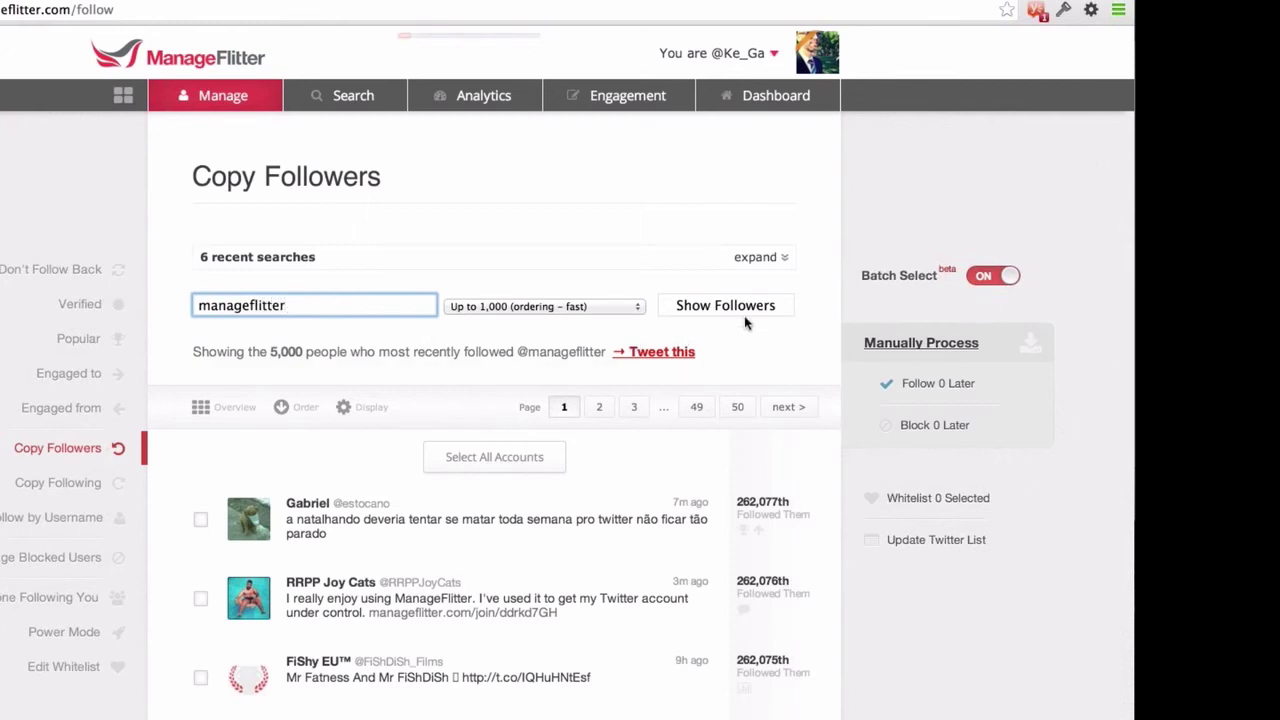
pyautogui.click(734, 317)
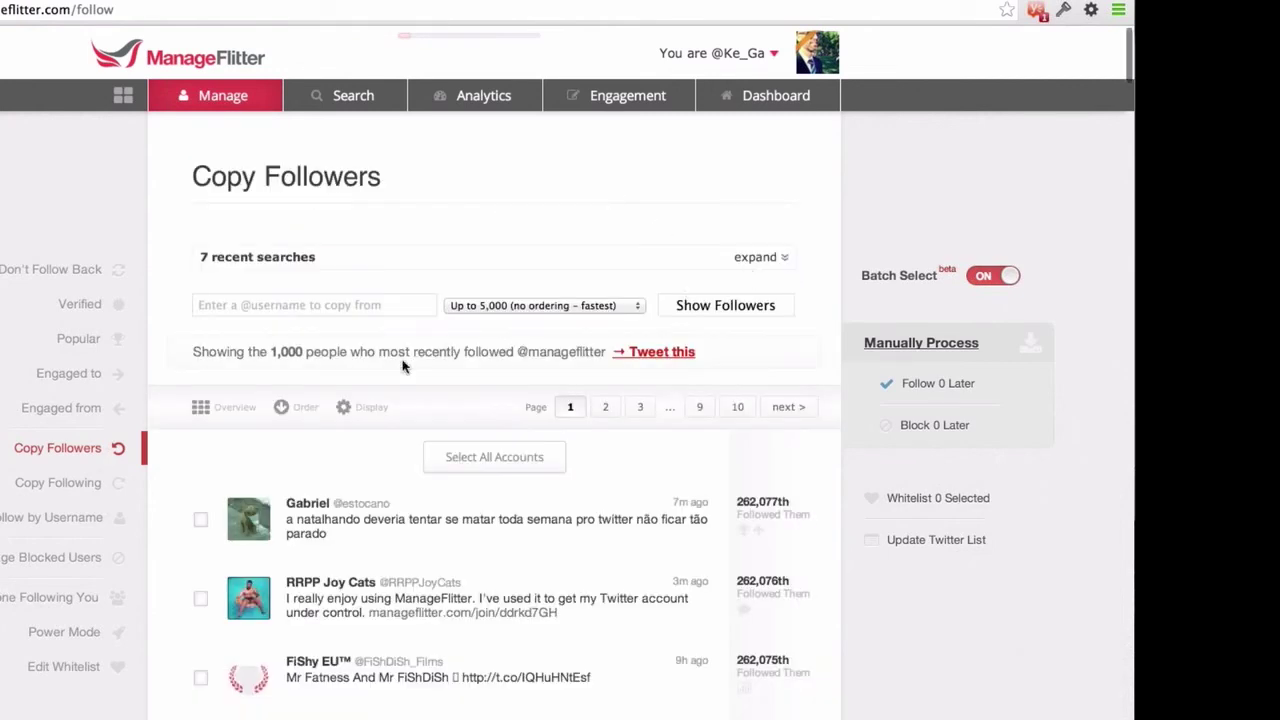
# Order the copied followers by tweets, then by spam score with the lowest scores first.
pyautogui.scroll(-1, 523, 260)
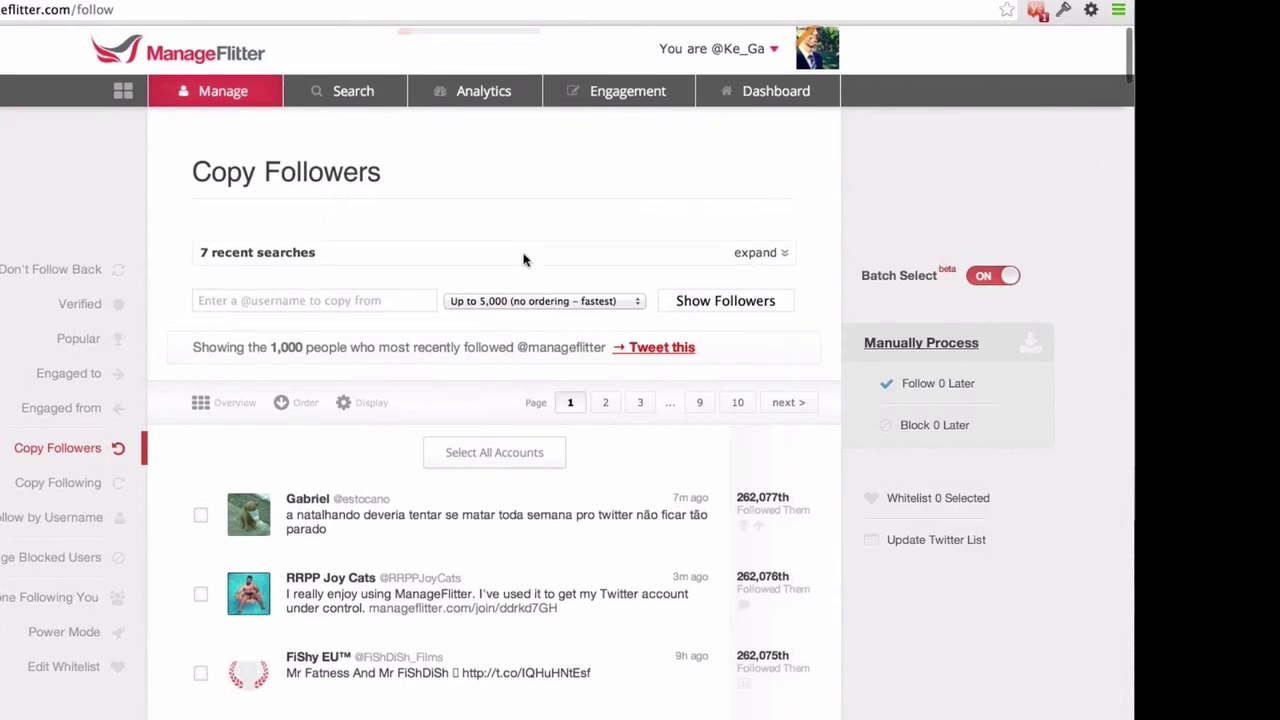
pyautogui.scroll(-2, 523, 260)
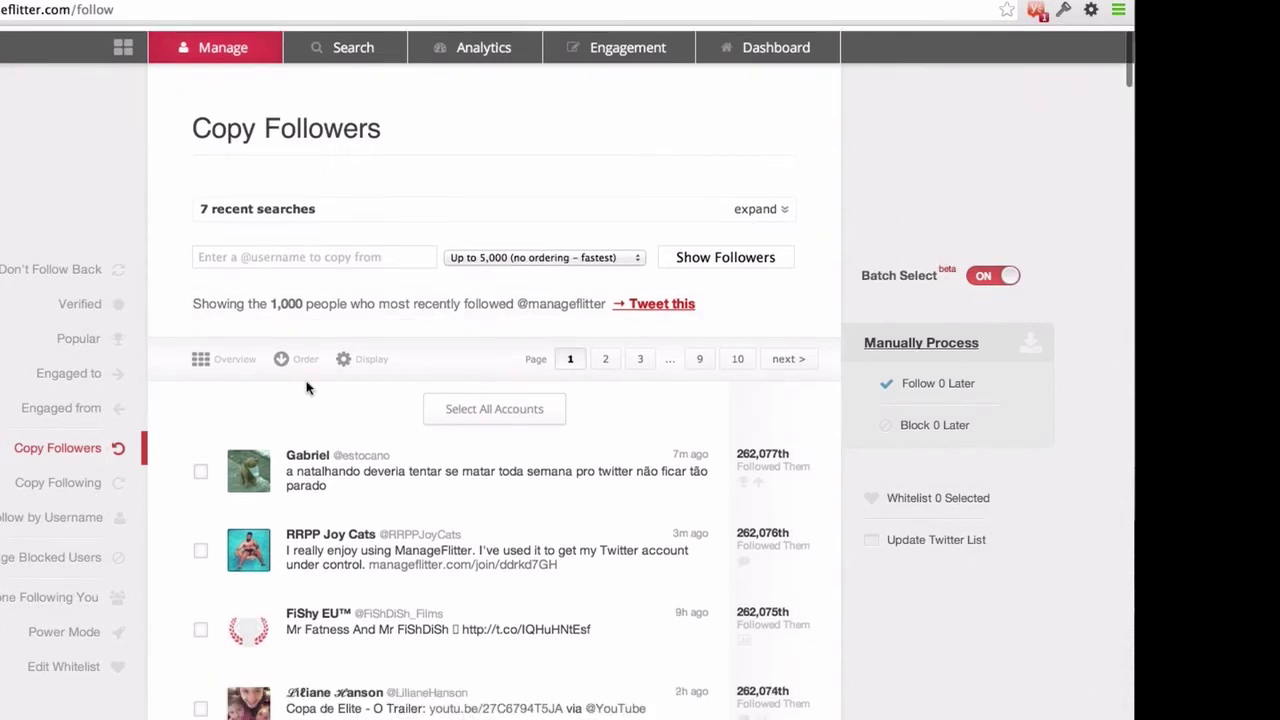
pyautogui.click(296, 358)
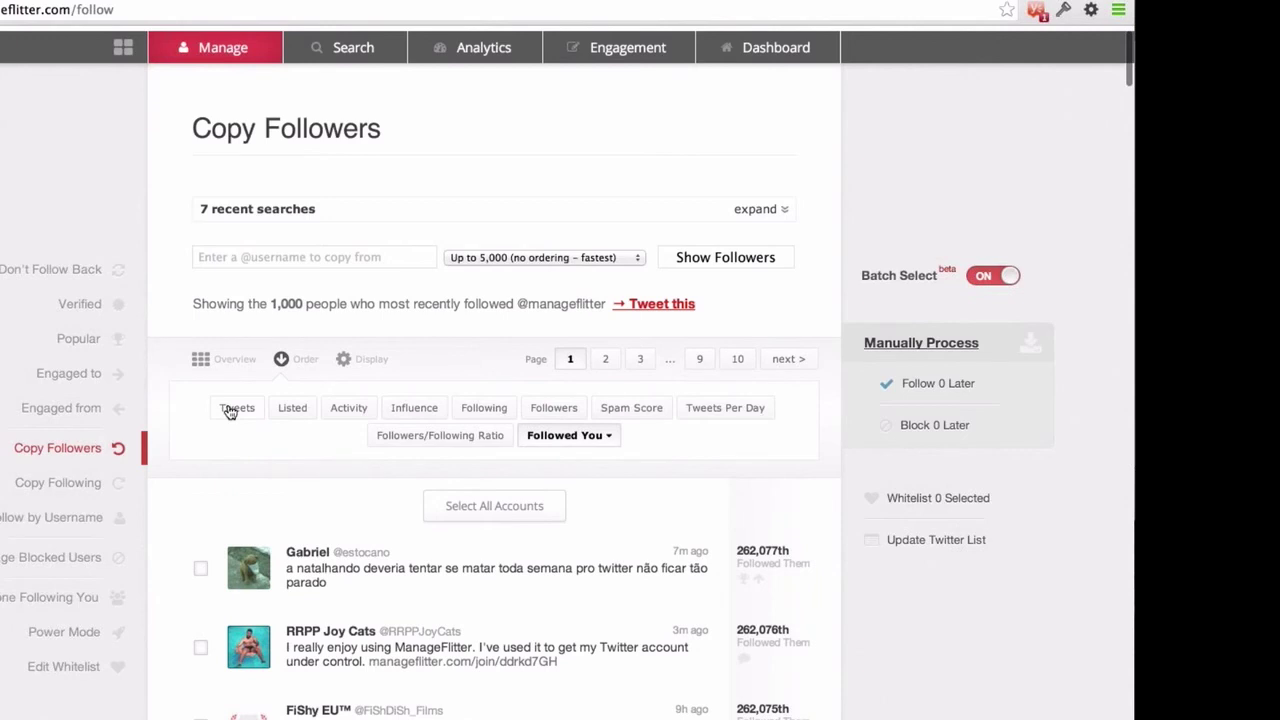
pyautogui.click(237, 408)
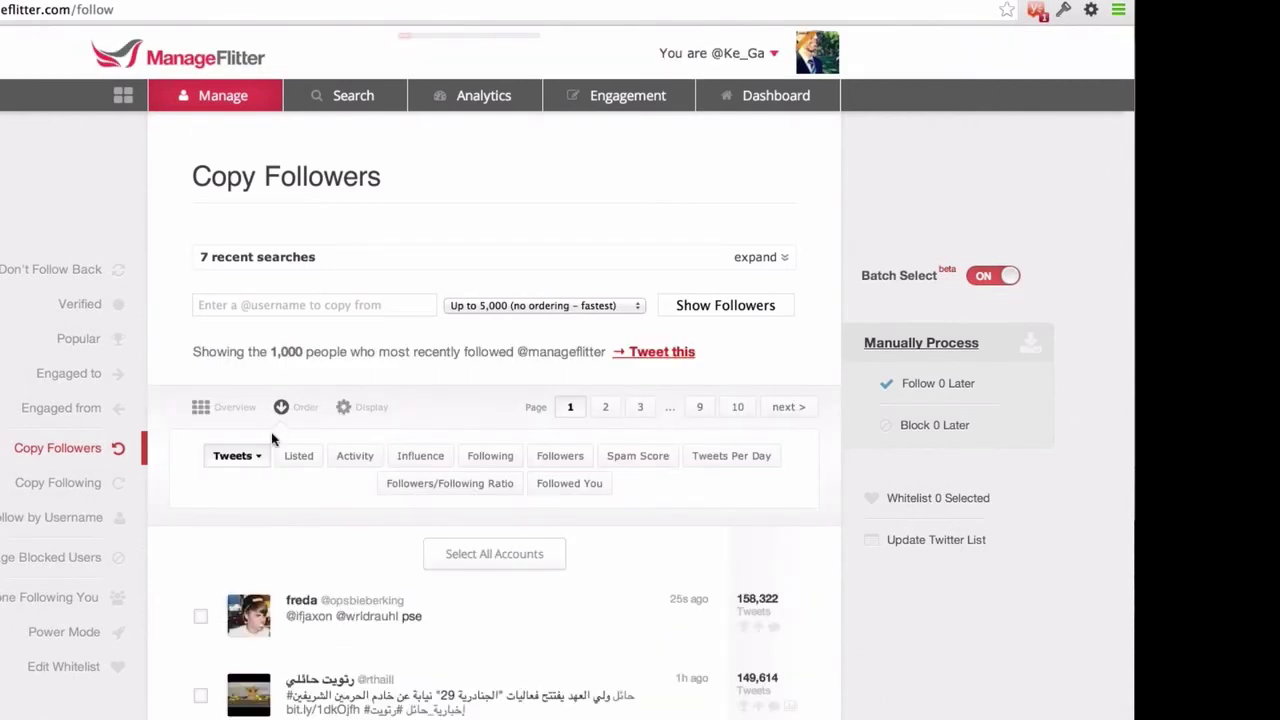
pyautogui.click(664, 455)
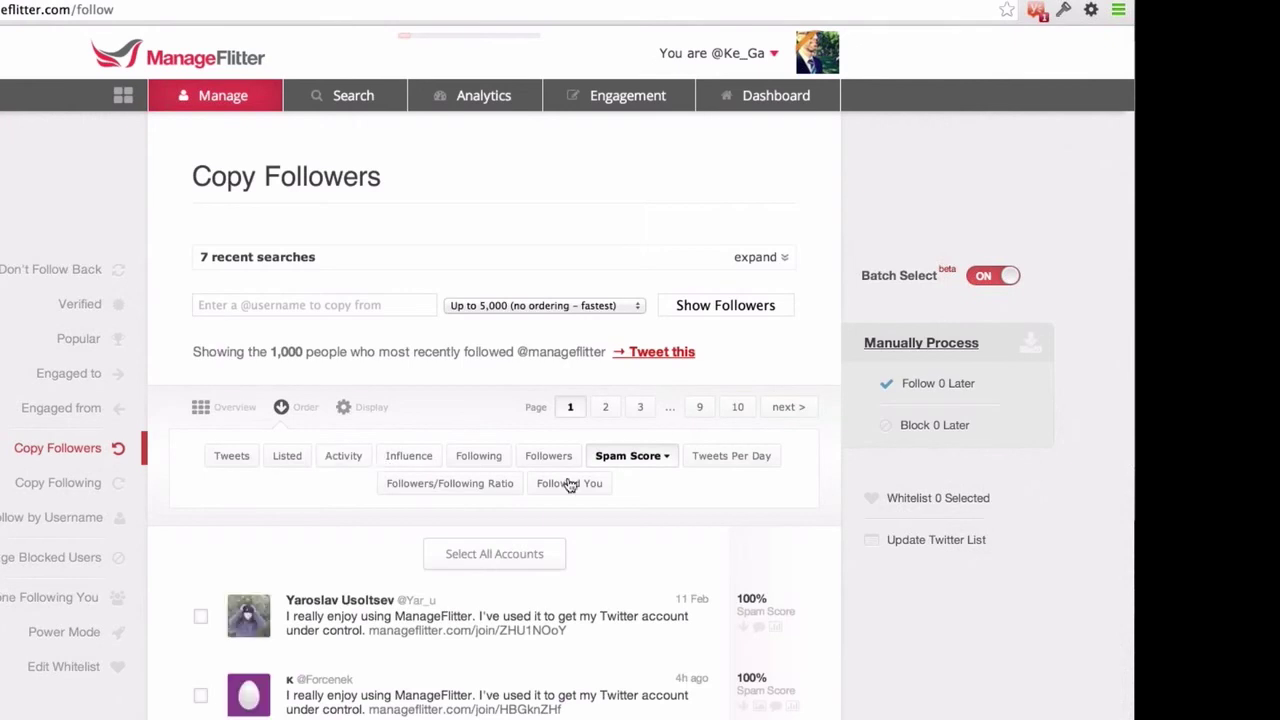
pyautogui.click(625, 462)
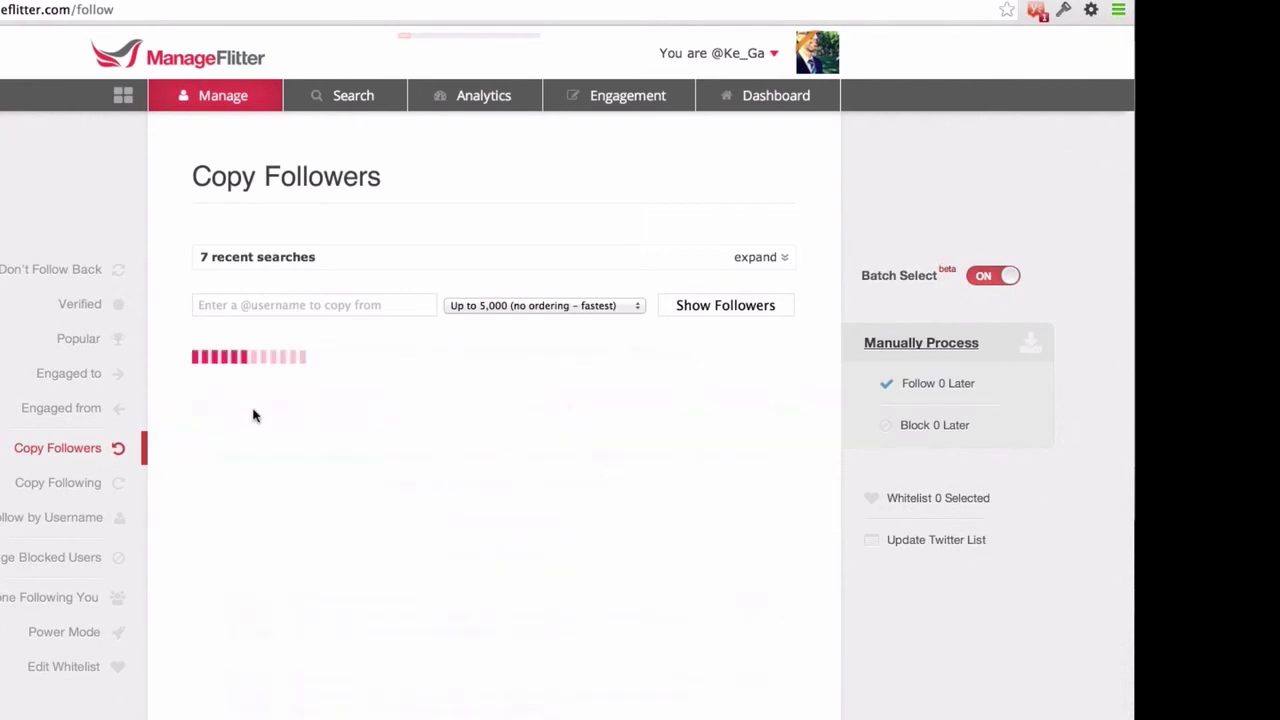
pyautogui.click(300, 410)
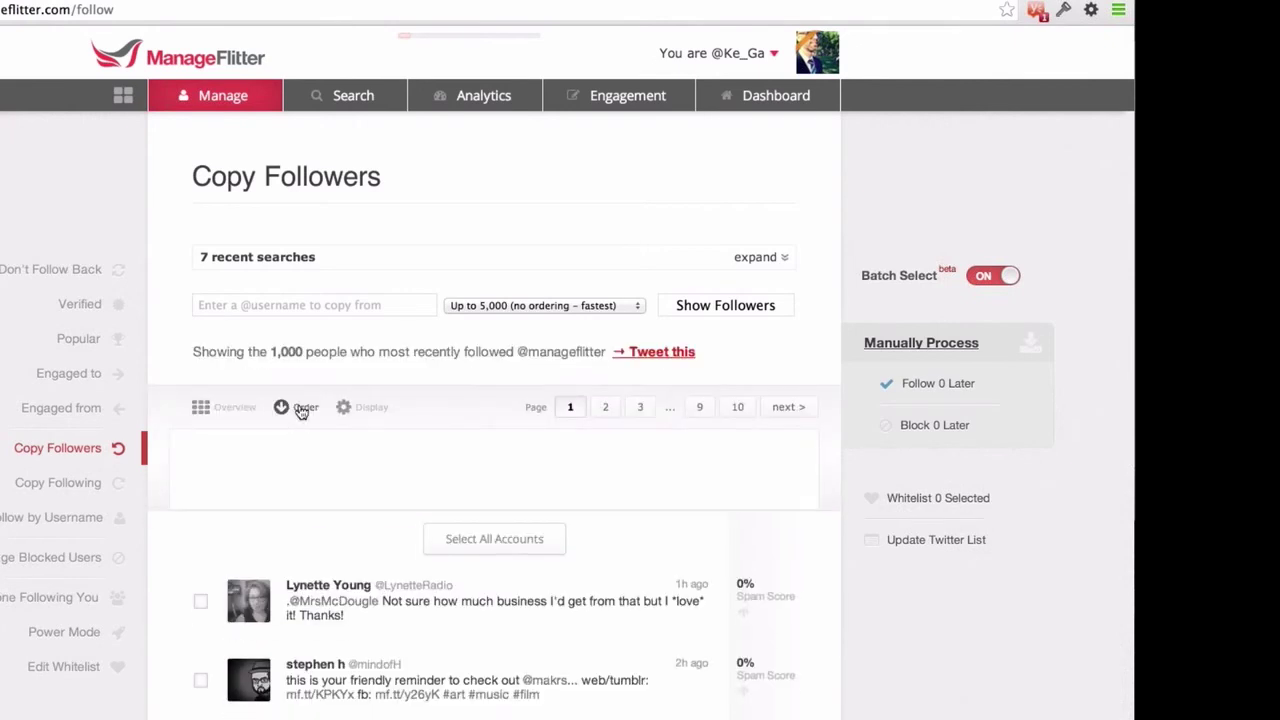
pyautogui.moveTo(200, 525)
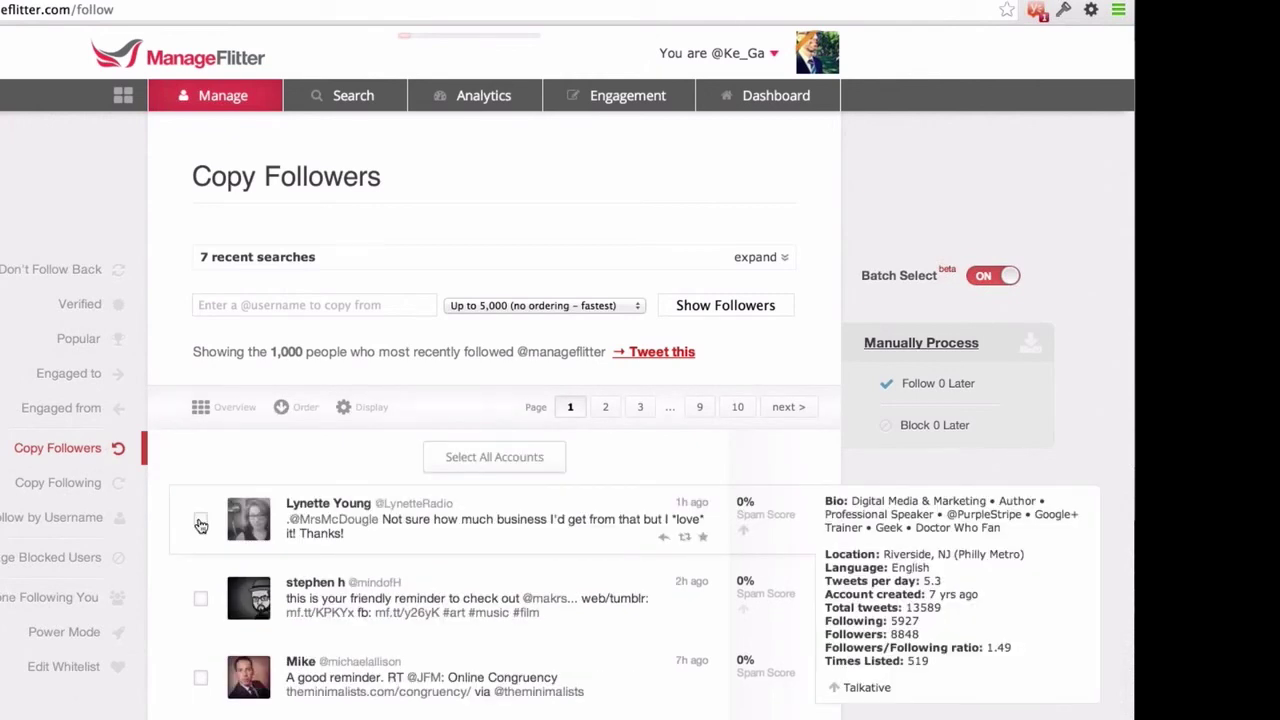
pyautogui.scroll(-1, 293, 388)
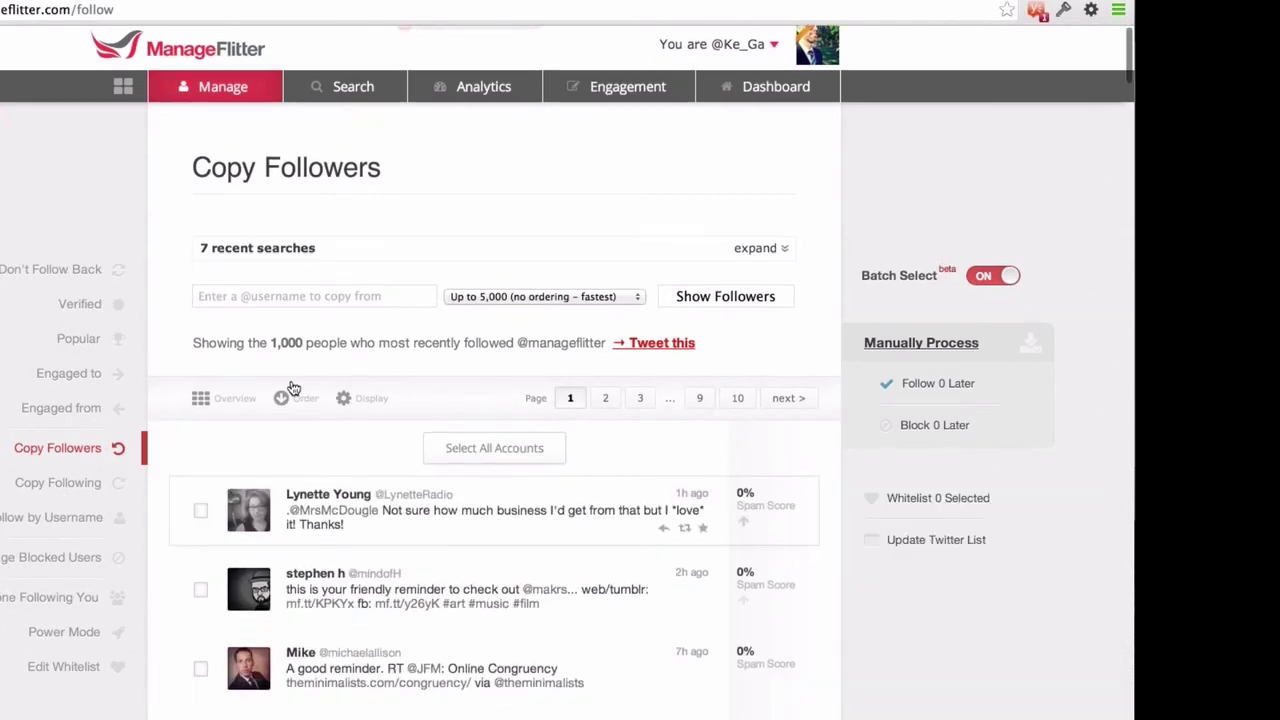
# Order the copied followers by influence with the most influential accounts first.
pyautogui.click(293, 390)
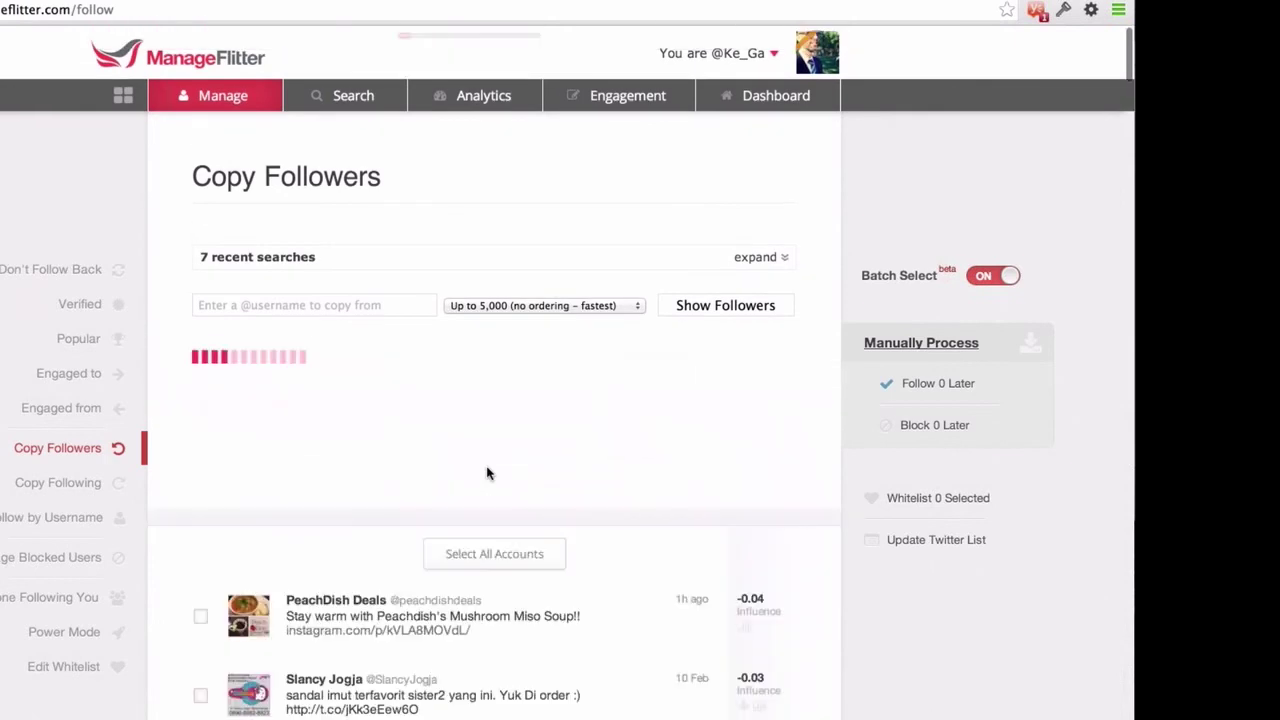
pyautogui.click(414, 455)
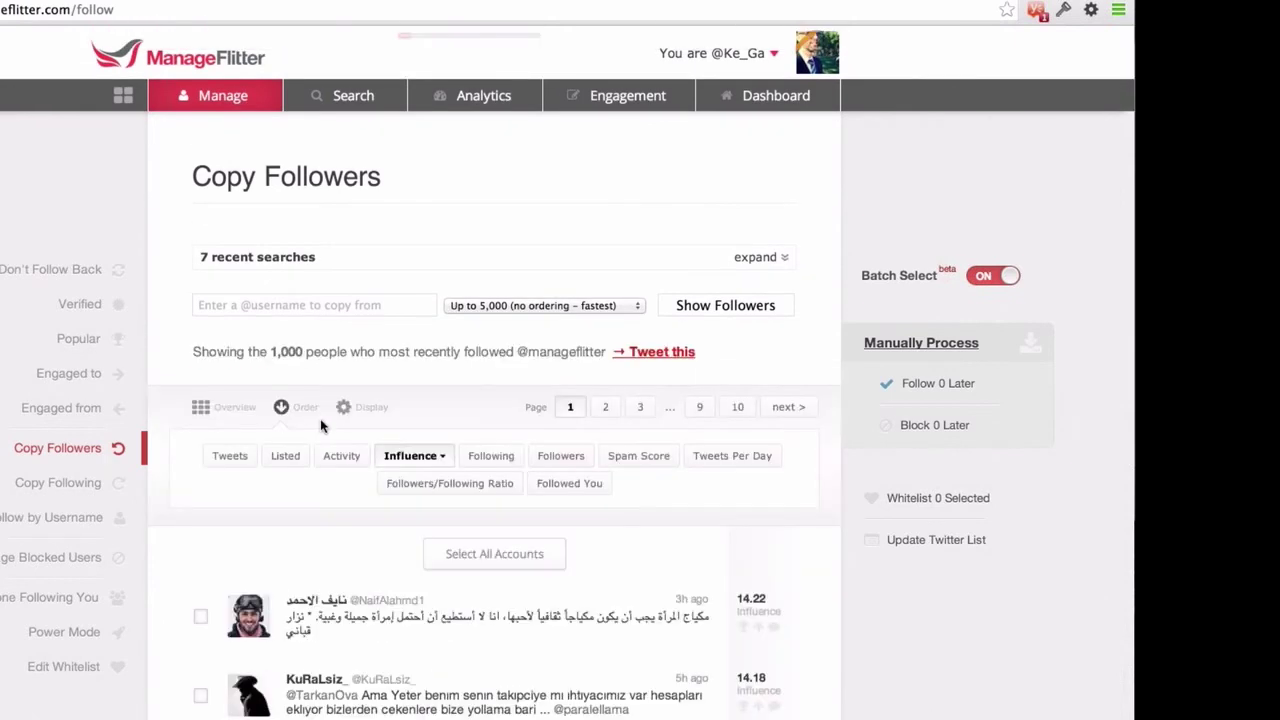
pyautogui.click(284, 407)
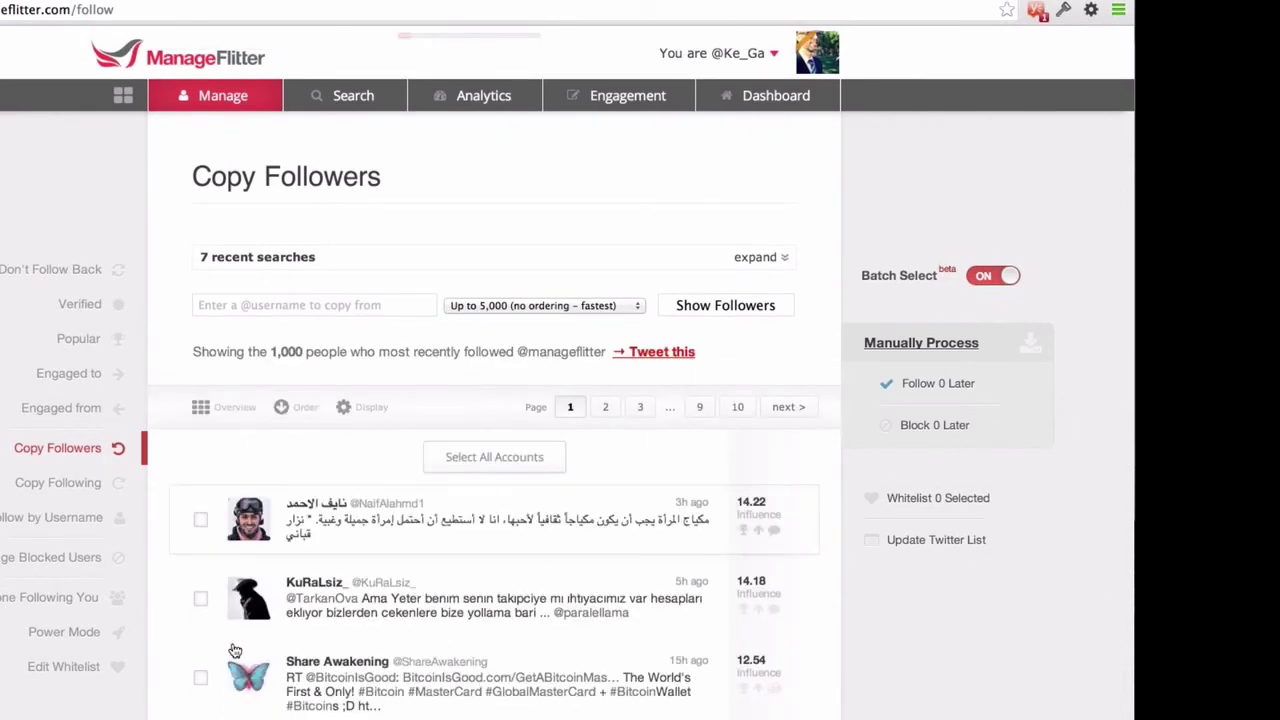
# Create a new Power Mode filter whose data source is users following manageflitter, finding up to 1,000.
pyautogui.click(238, 104)
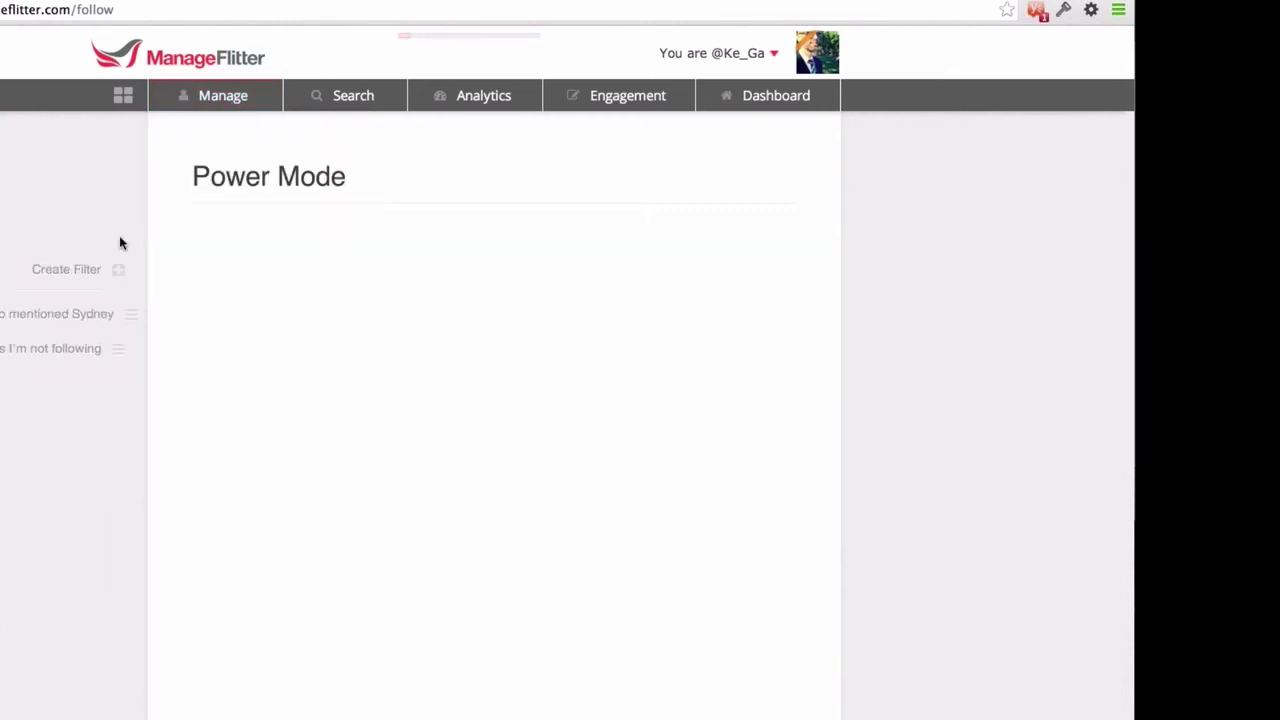
pyautogui.click(80, 268)
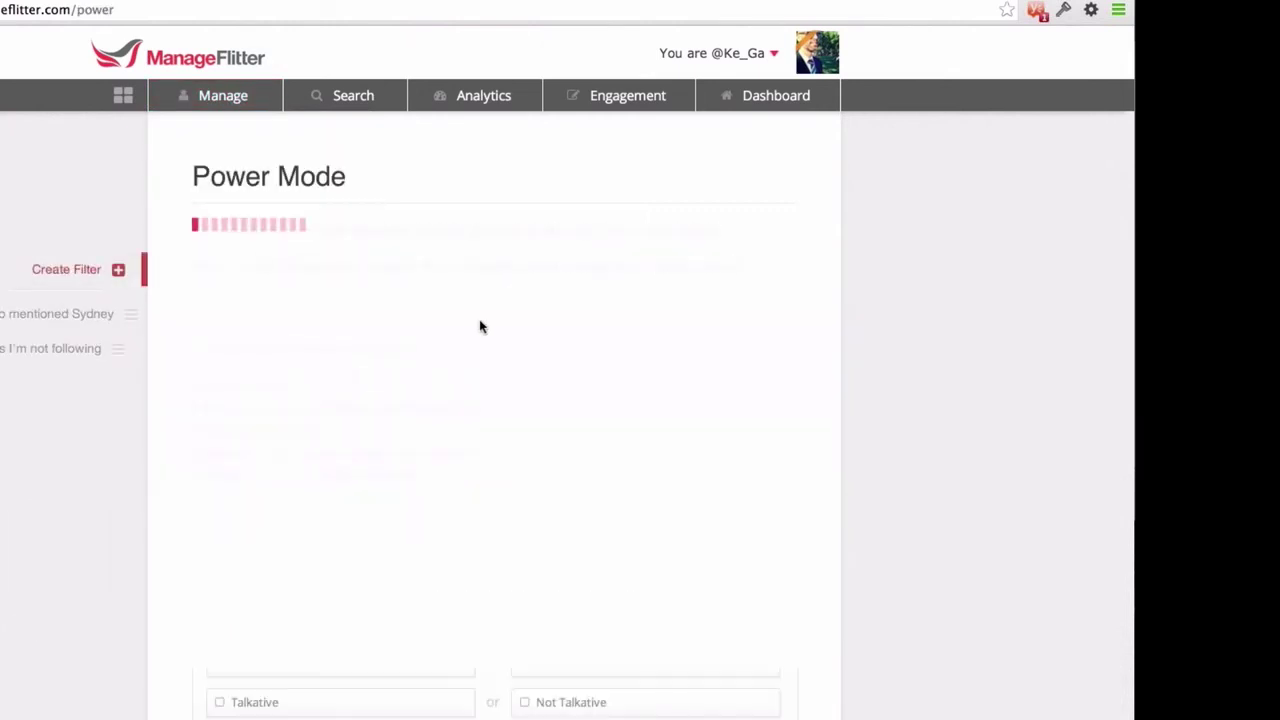
pyautogui.click(394, 470)
pyautogui.write('manageflitter')
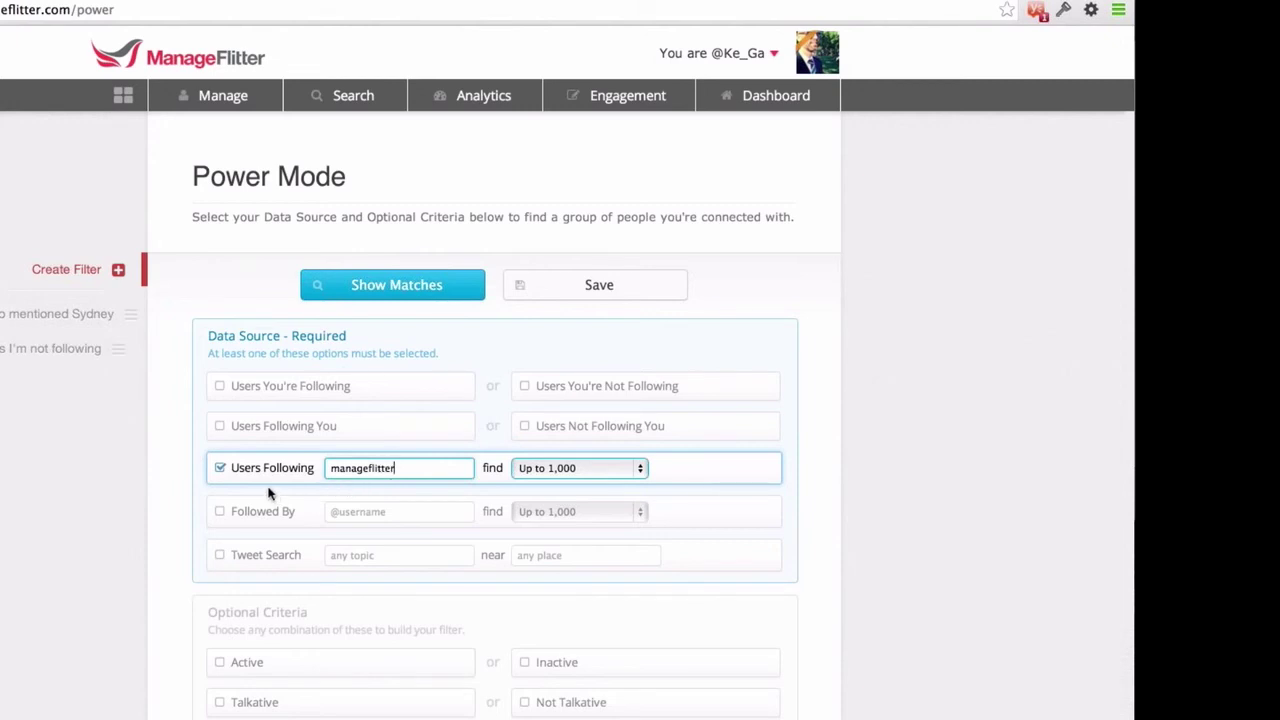
pyautogui.click(545, 468)
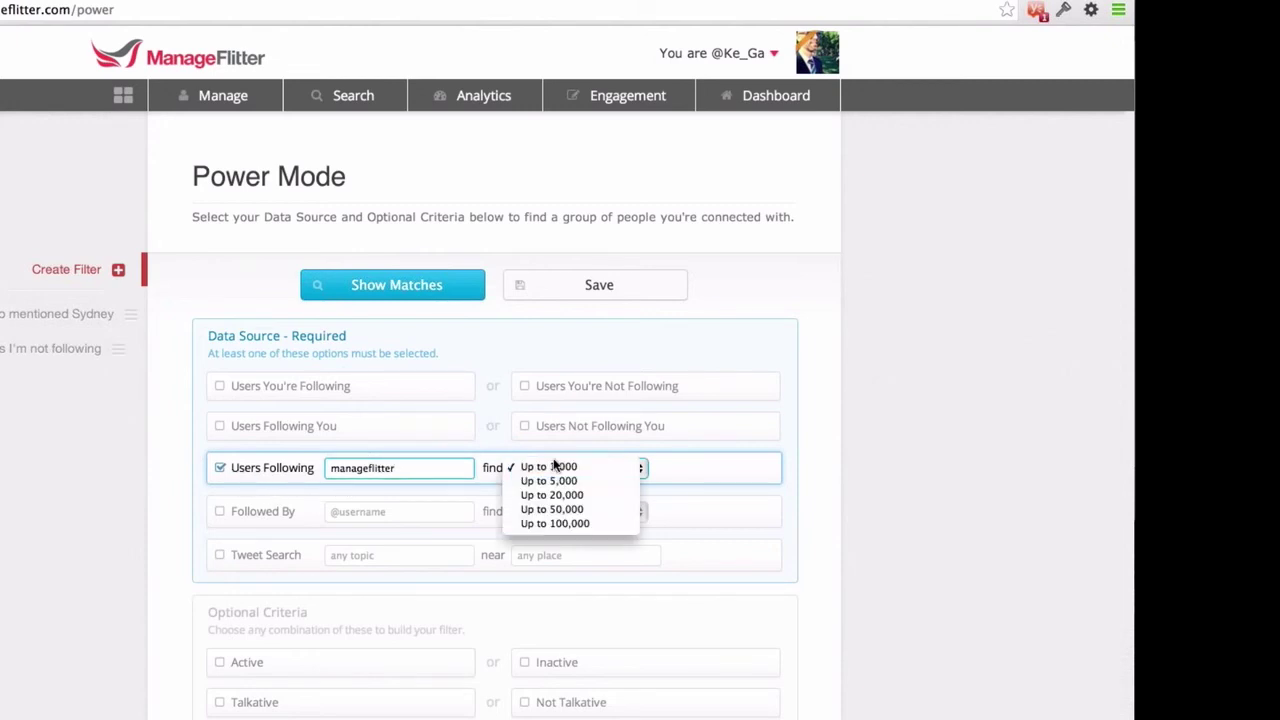
pyautogui.click(592, 480)
pyautogui.click(585, 466)
pyautogui.click(585, 453)
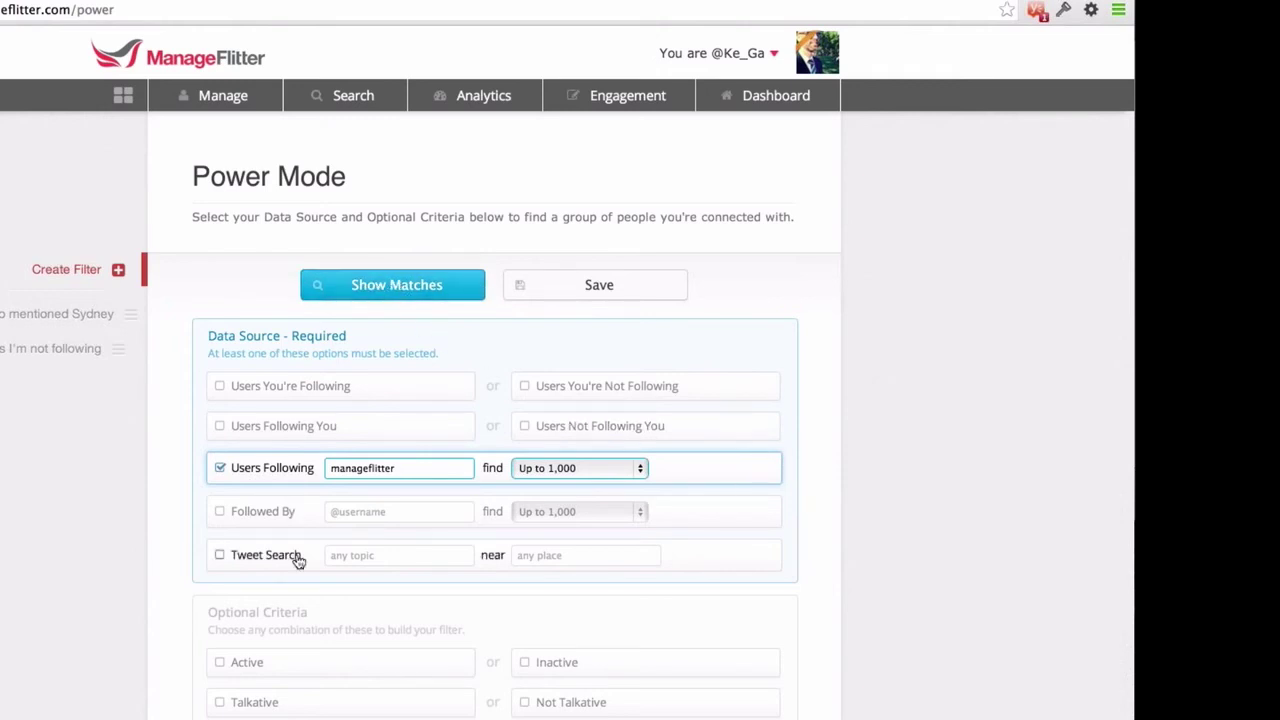
# Add the Verified criterion to the Power Mode filter and show its matches.
pyautogui.scroll(-1, 298, 562)
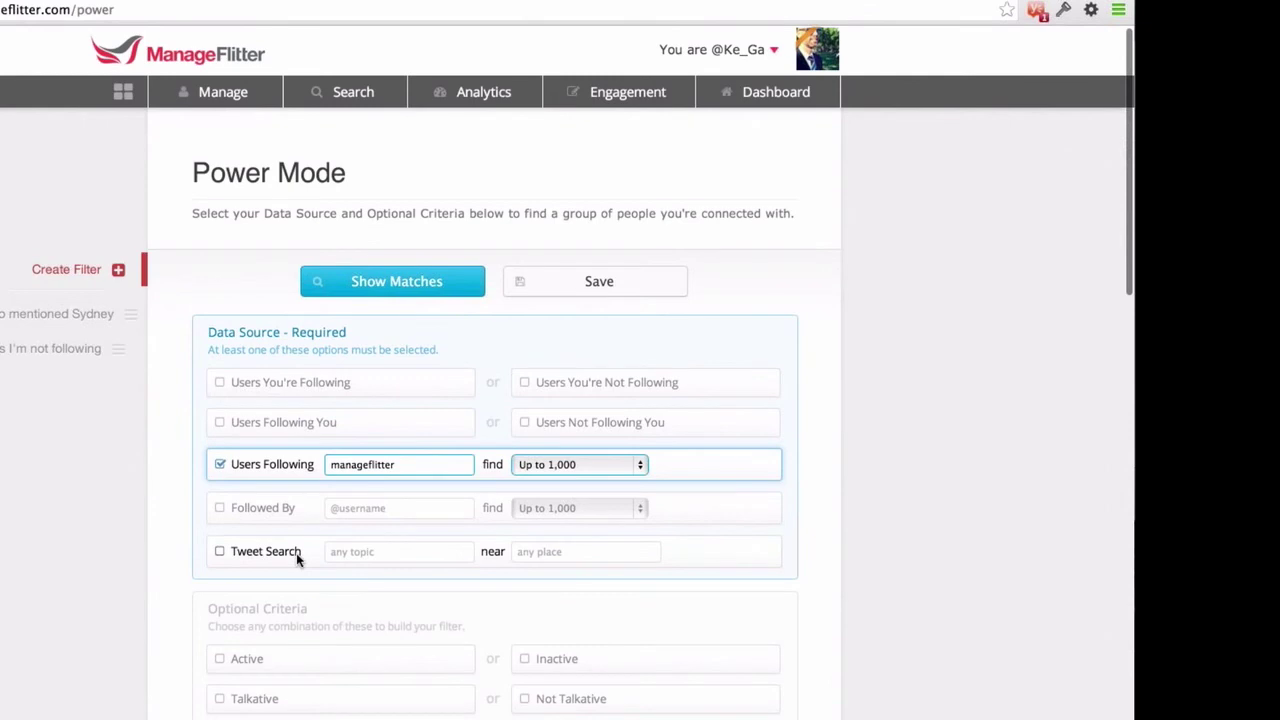
pyautogui.scroll(-5, 405, 449)
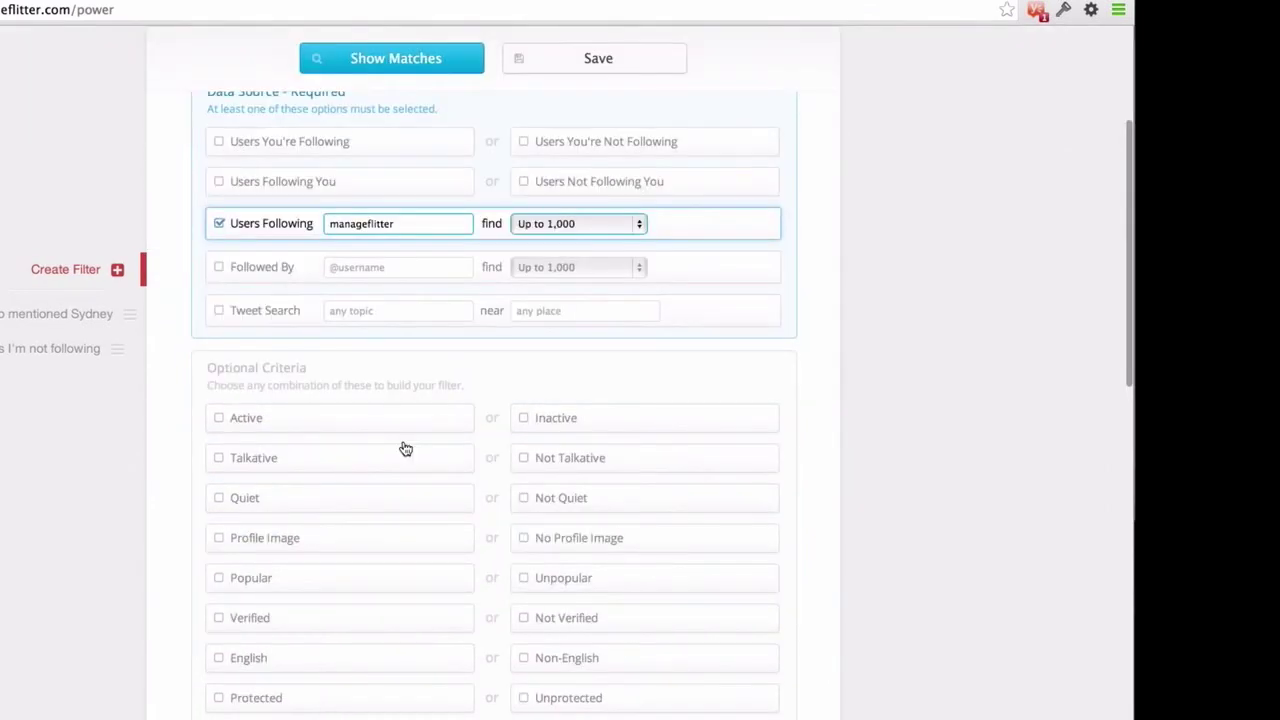
pyautogui.scroll(-3, 405, 449)
pyautogui.scroll(-1, 432, 445)
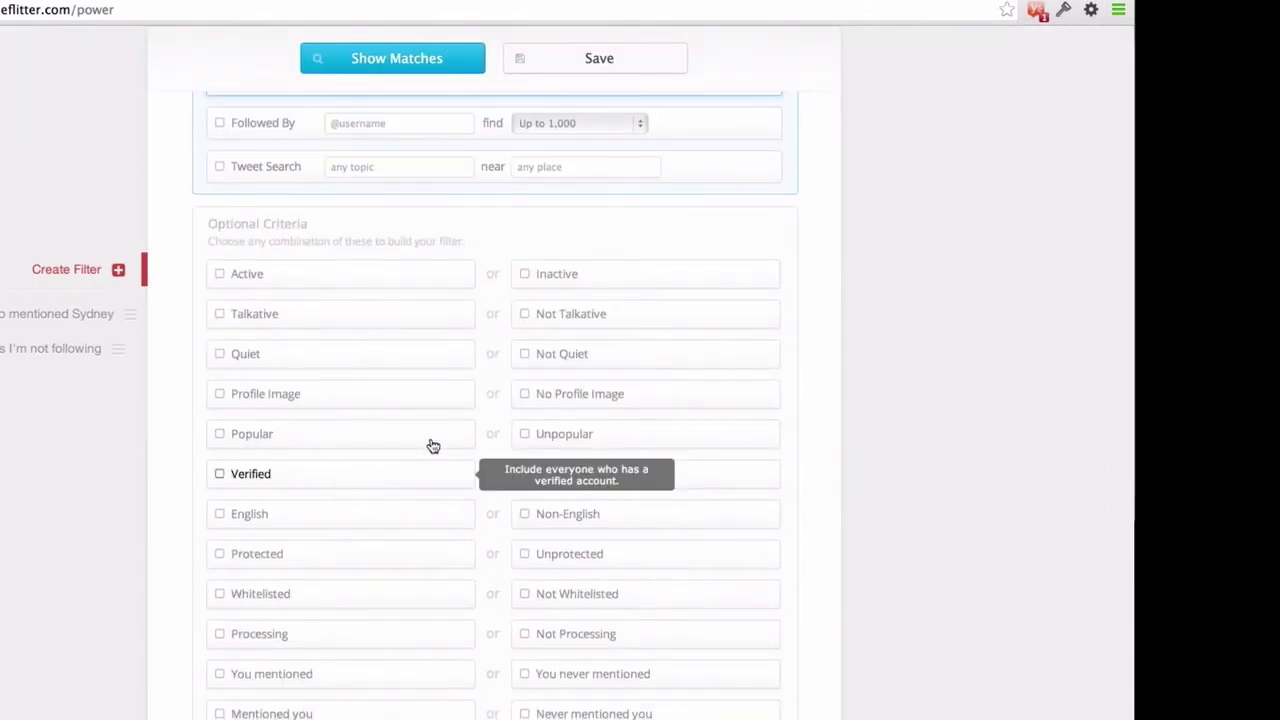
pyautogui.scroll(-3, 432, 445)
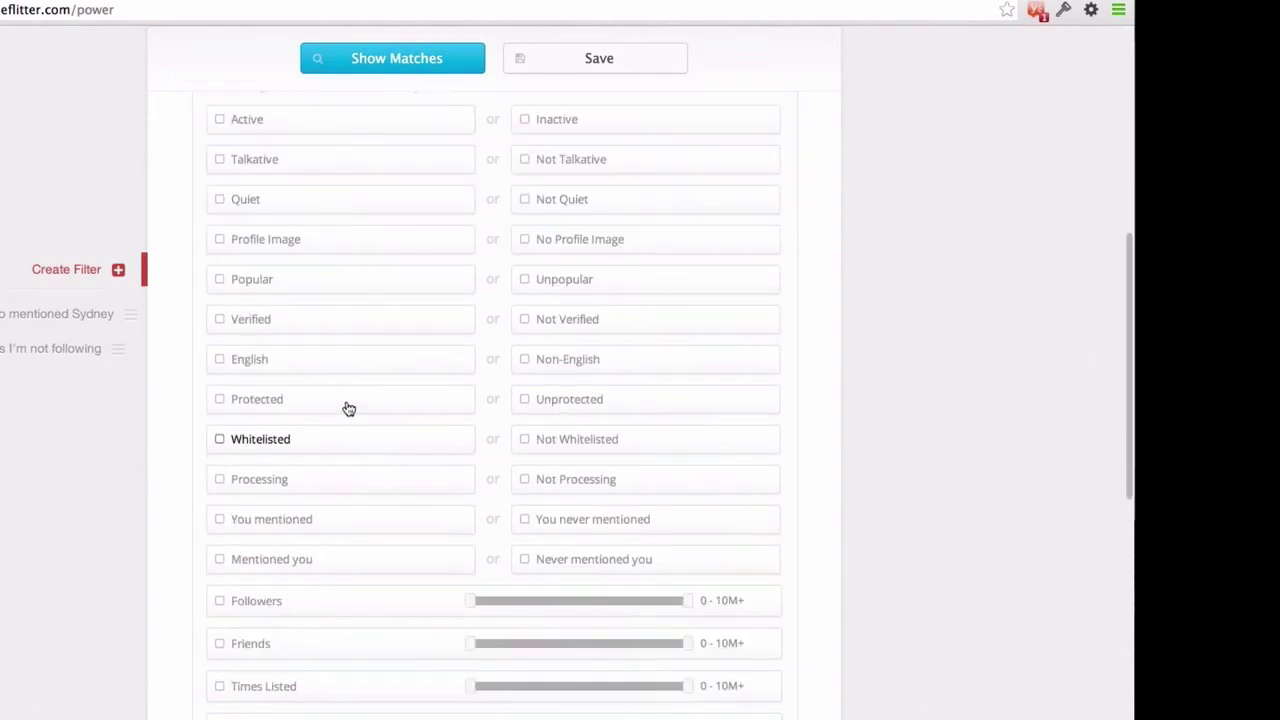
pyautogui.scroll(-1, 348, 408)
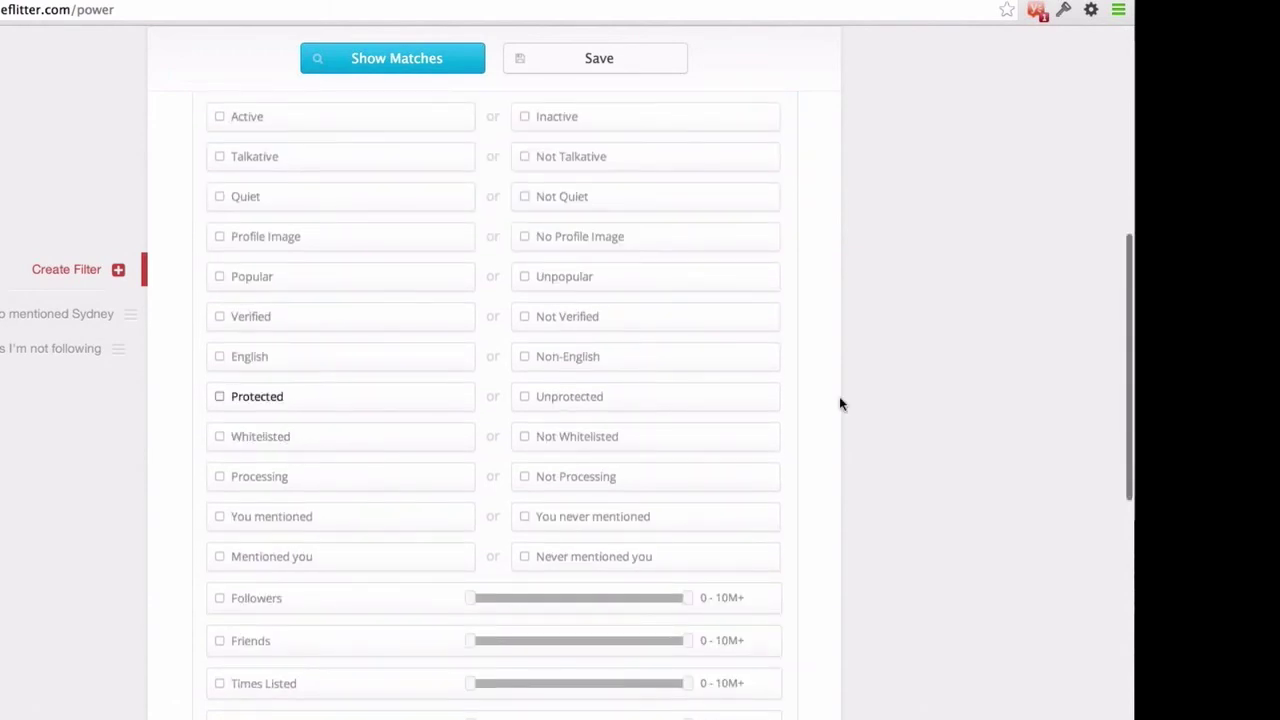
pyautogui.scroll(6, 325, 583)
pyautogui.scroll(-2, 325, 583)
pyautogui.click(447, 498)
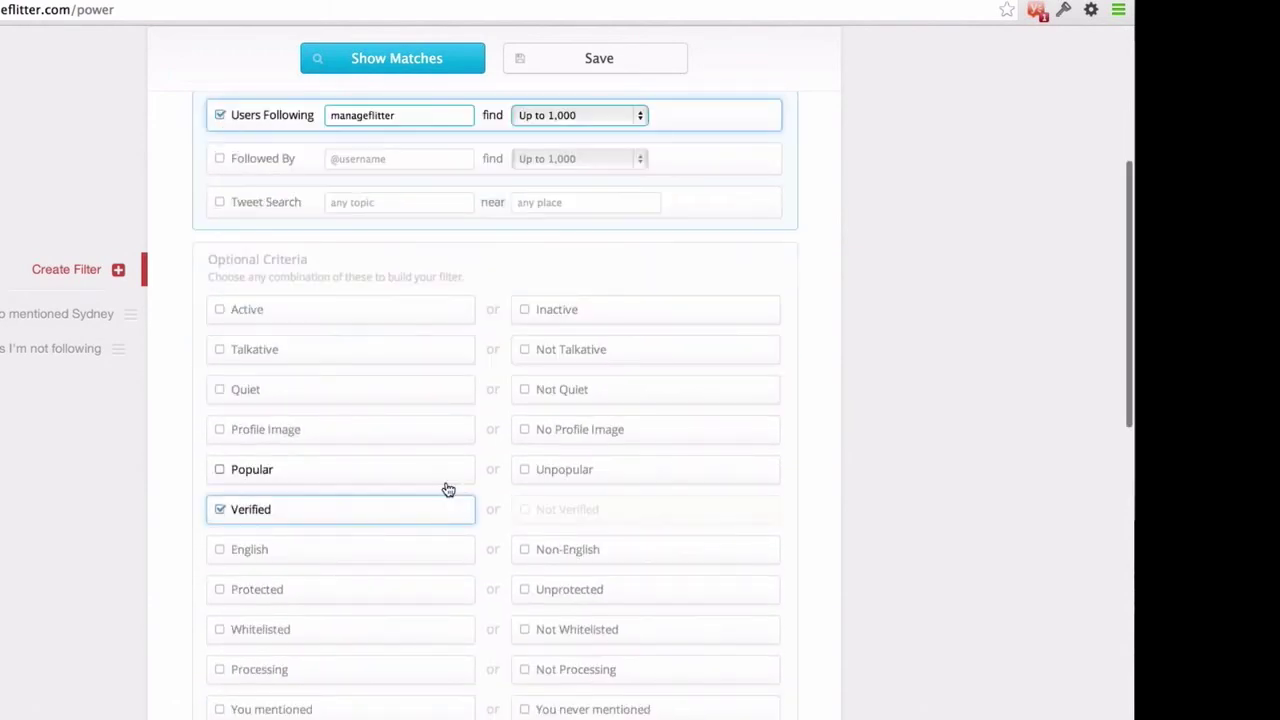
pyautogui.scroll(1, 374, 174)
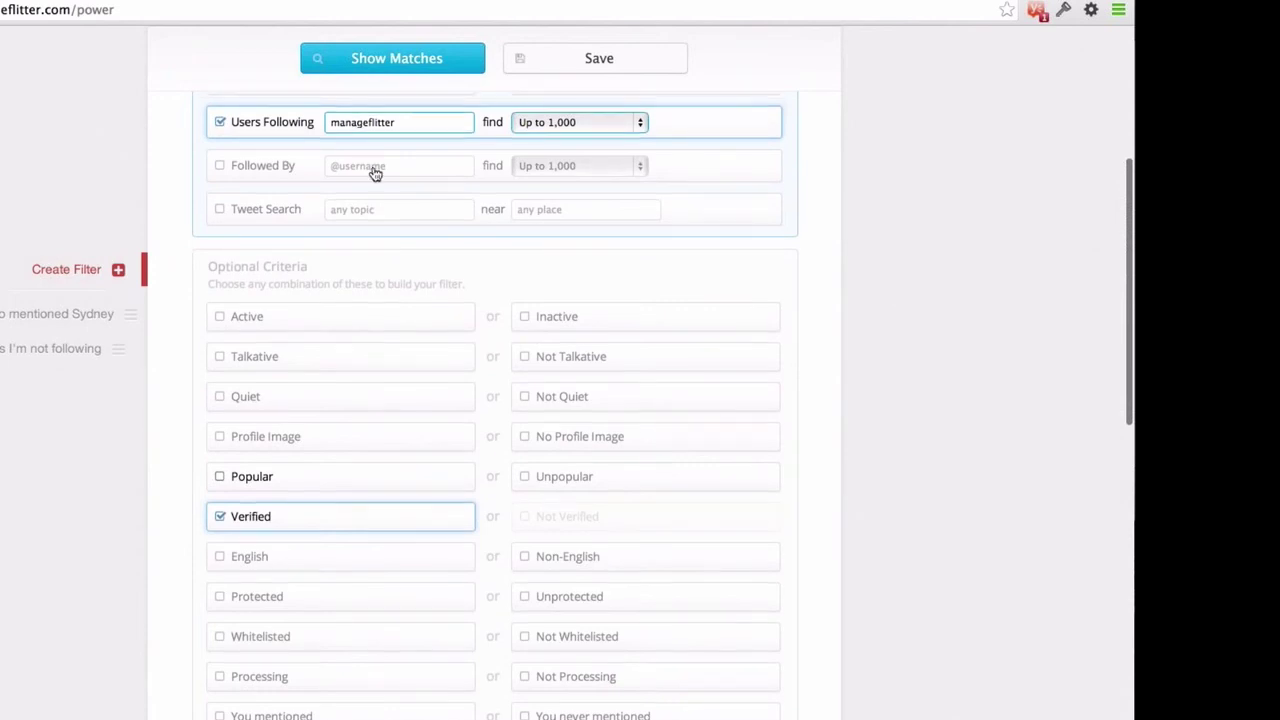
pyautogui.scroll(4, 938, 361)
pyautogui.press('Return')
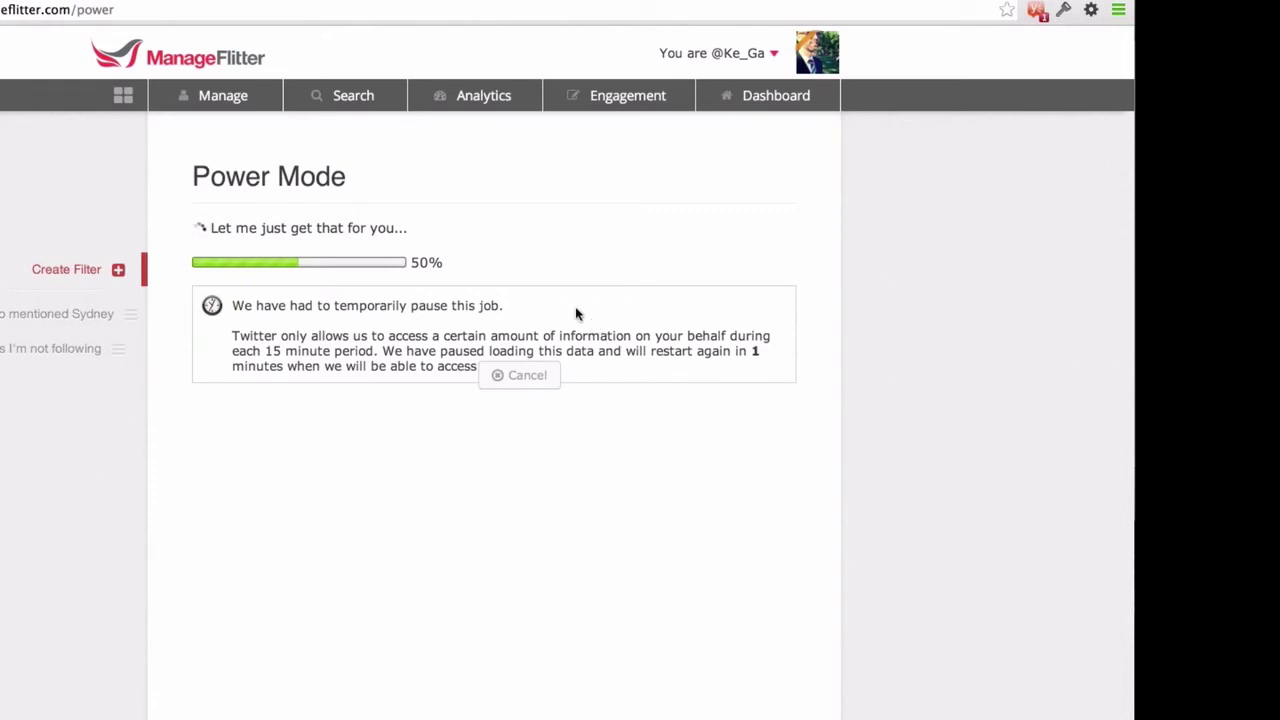
# Open the Follow page in a new tab and go to its Copy Followers section.
pyautogui.moveTo(222, 95)
pyautogui.rightClick(248, 172)
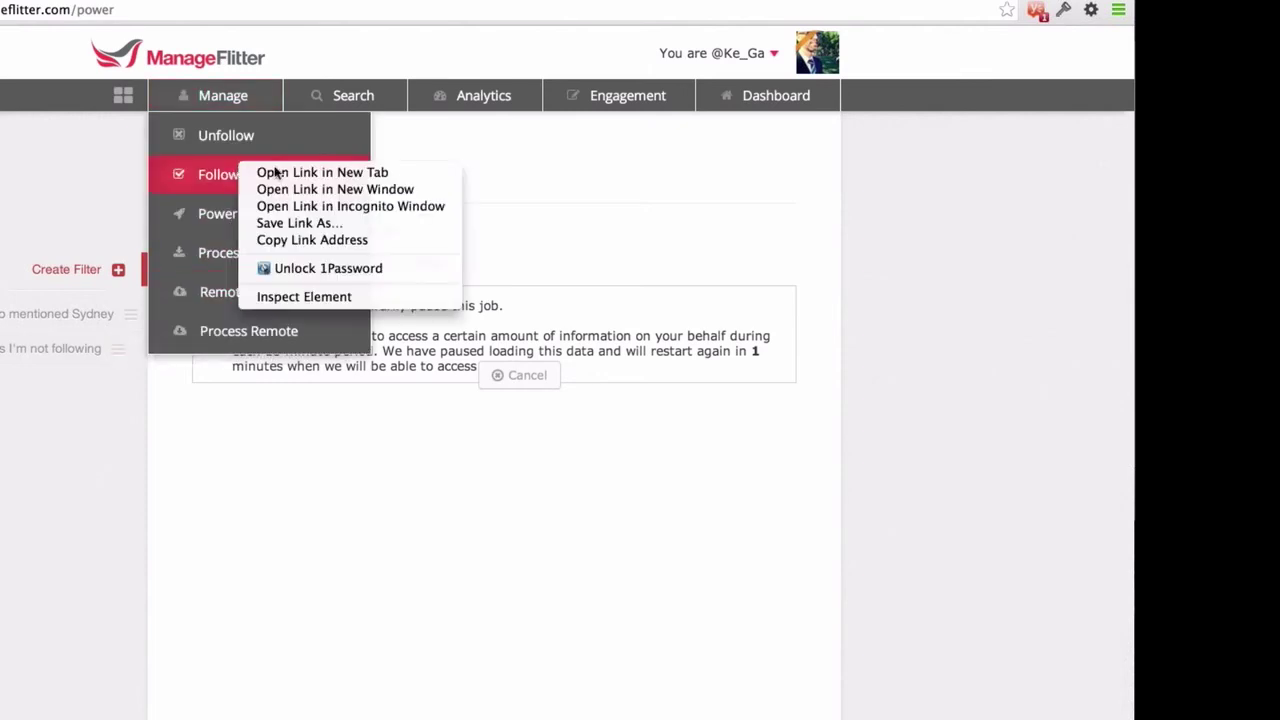
pyautogui.click(322, 172)
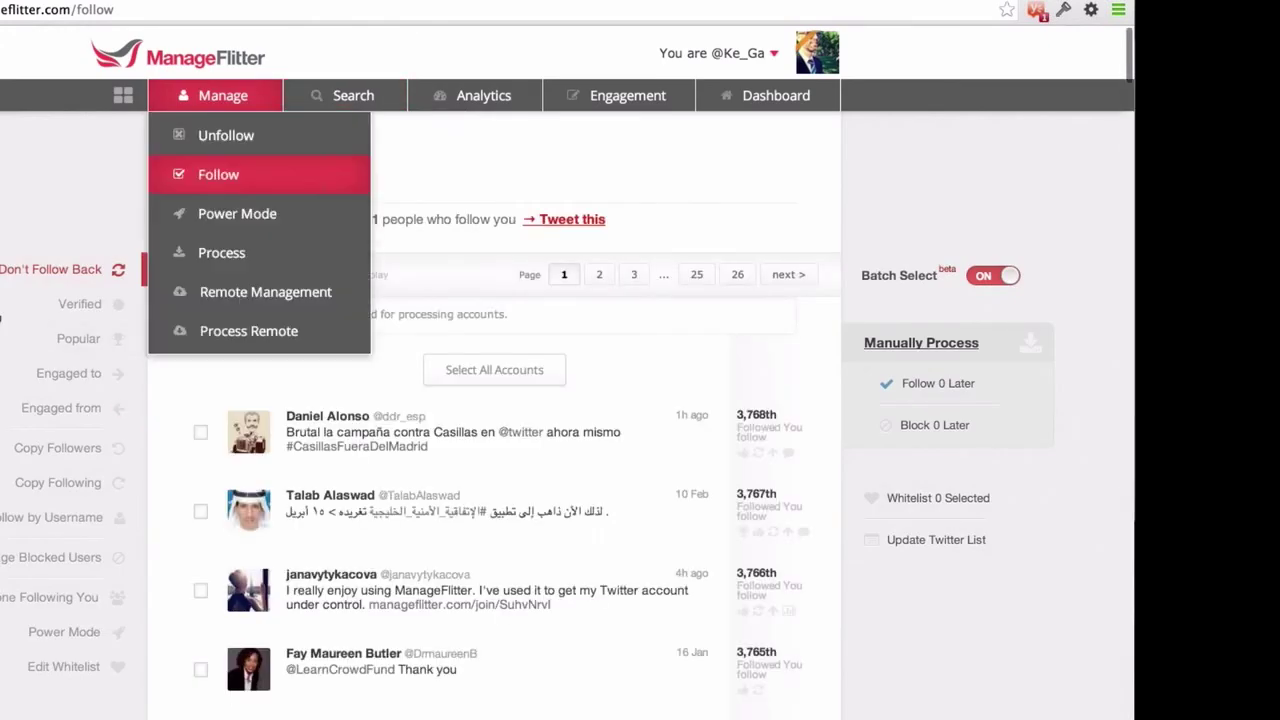
pyautogui.click(84, 449)
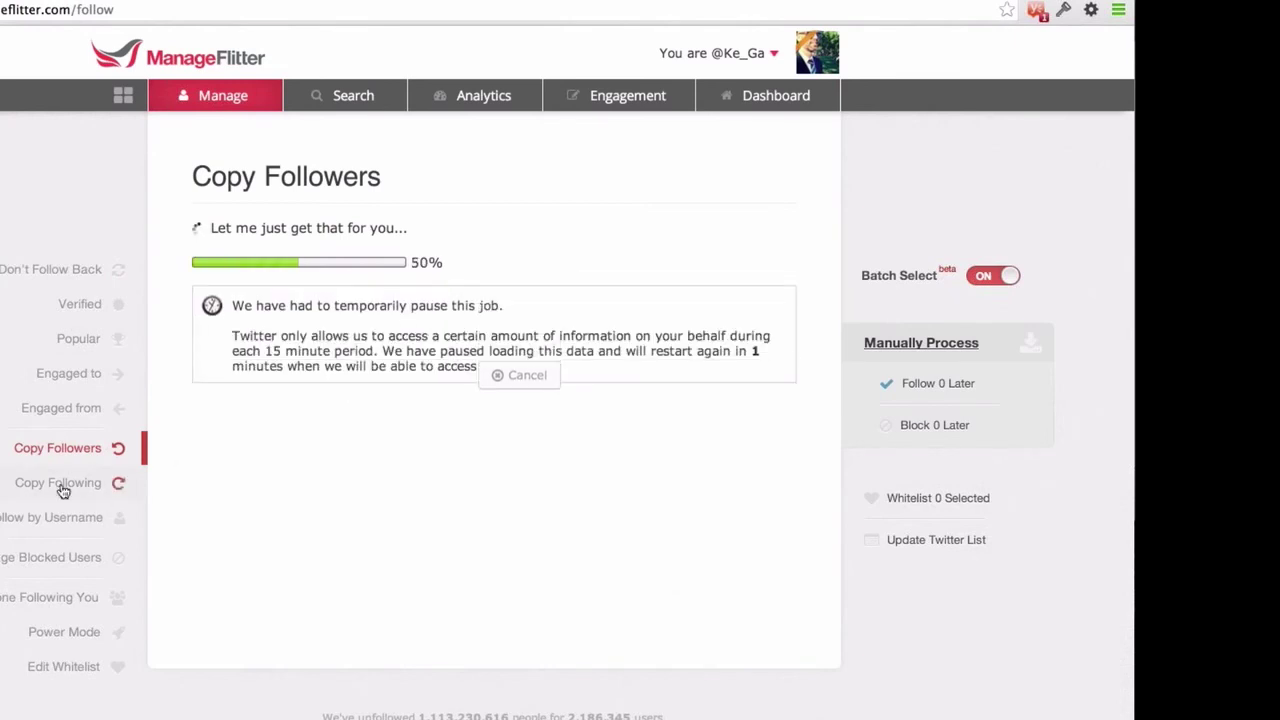
# Return to the Power Mode filter on manageflitter's followers and set its criterion to Popular.
pyautogui.moveTo(470, 95)
pyautogui.moveTo(722, 700)
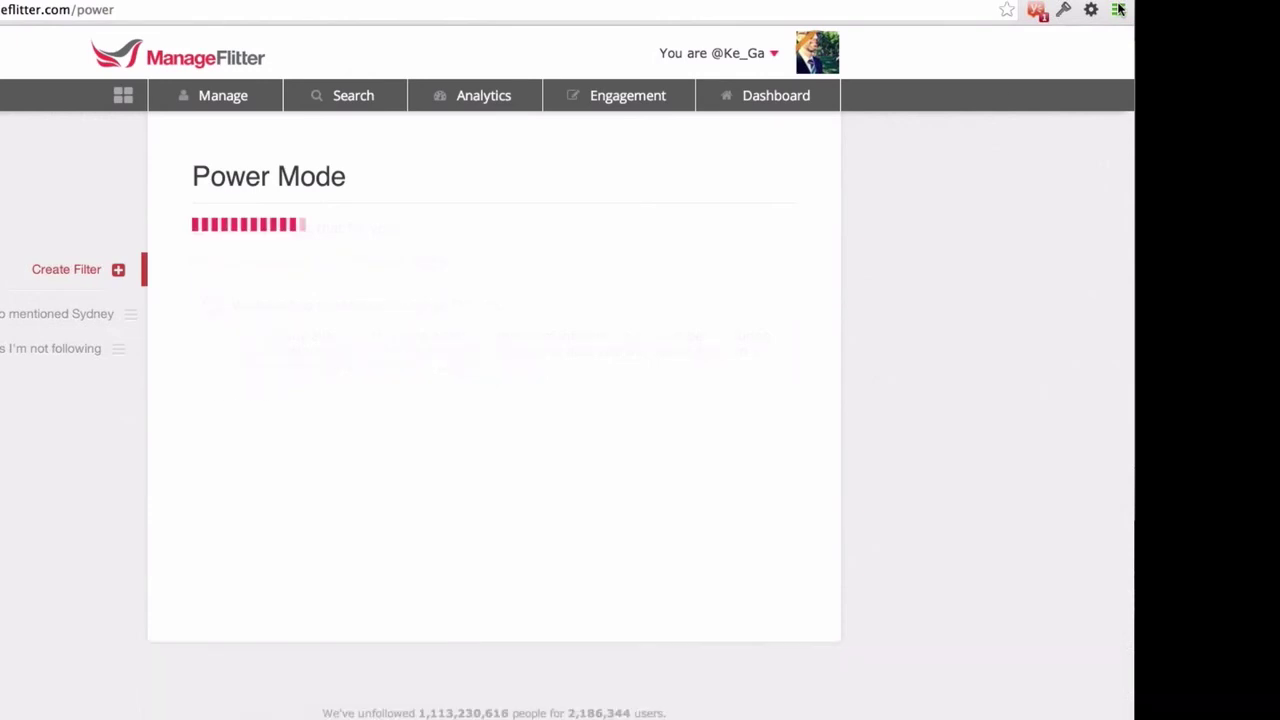
pyautogui.click(480, 311)
pyautogui.scroll(-5, 475, 376)
pyautogui.scroll(-1, 337, 386)
pyautogui.click(337, 386)
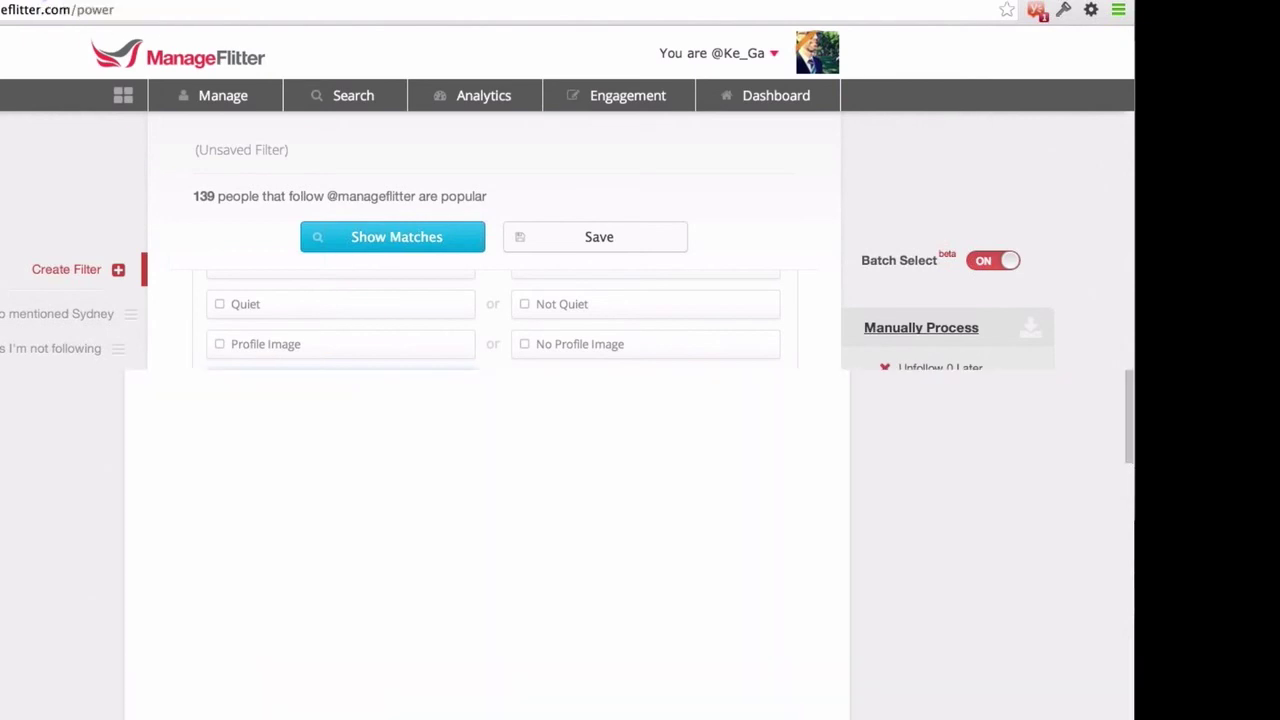
# Switch to the webinar document in Google Docs and replace its text with the bullet "User with > 2,000 followers".
pyautogui.hotkey('ctrl', 'a')
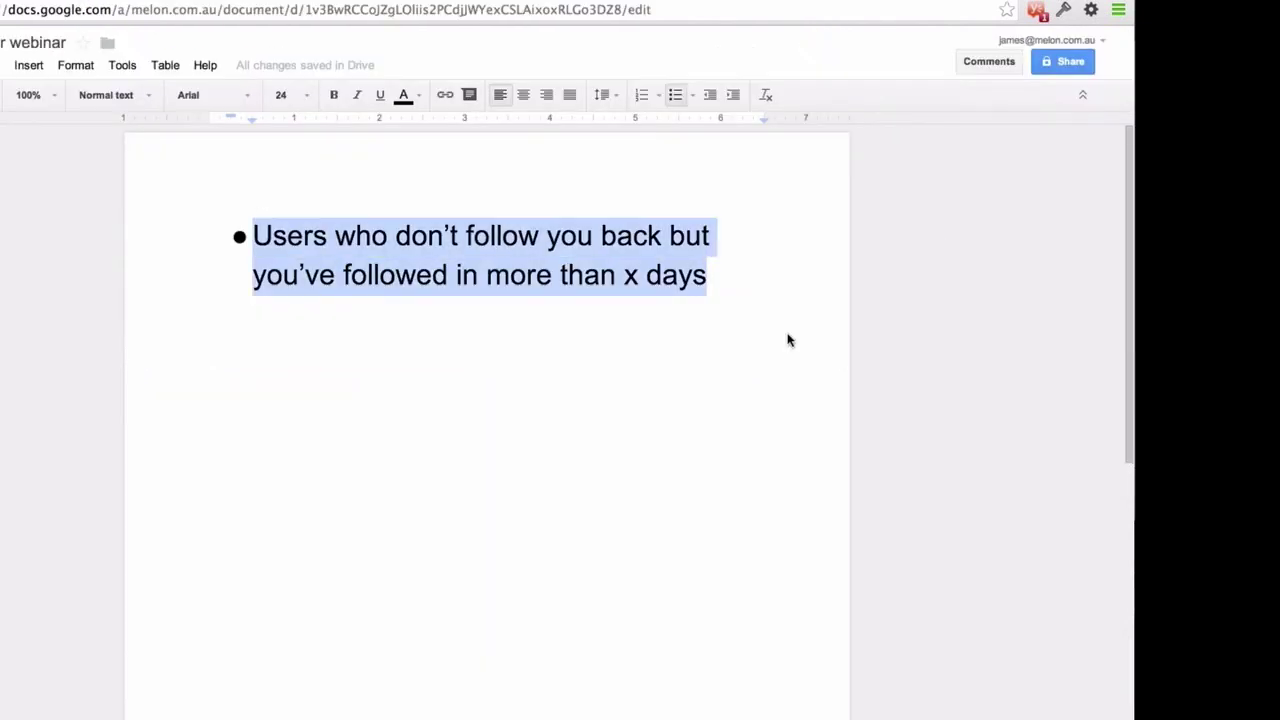
pyautogui.press('Return')
pyautogui.write('Us')
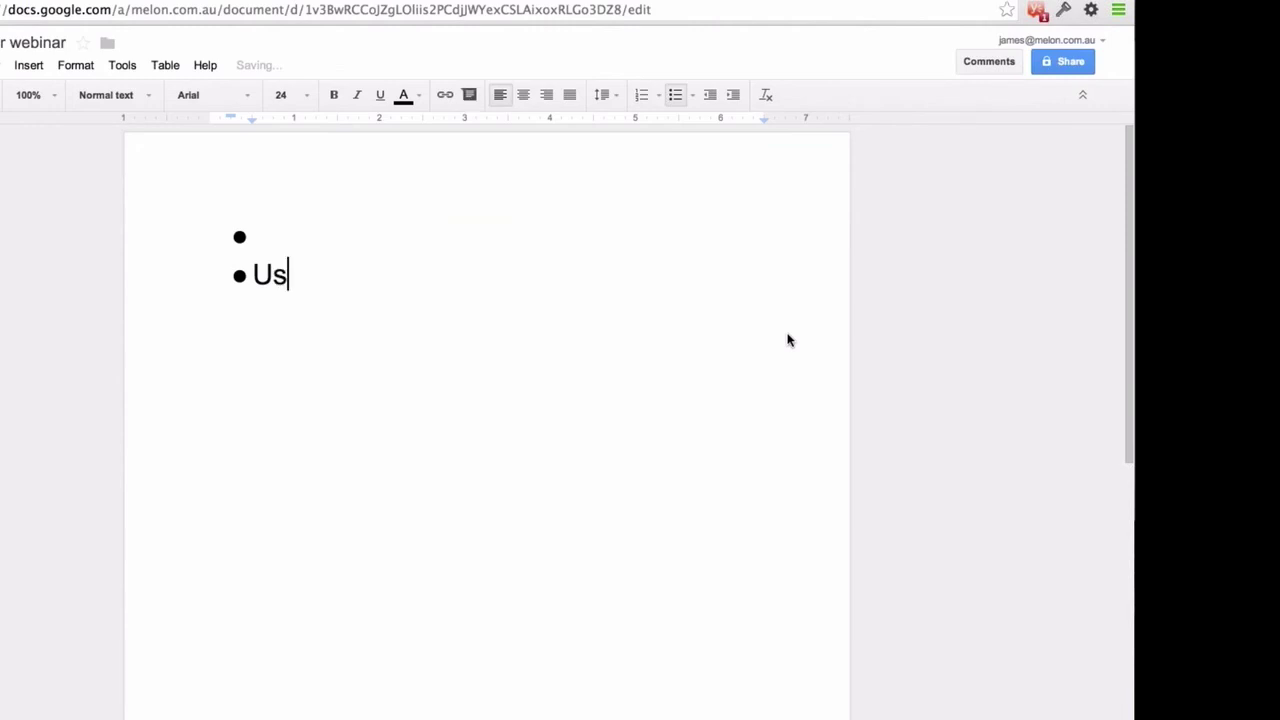
pyautogui.press('BackSpace')
pyautogui.press('BackSpace')
pyautogui.press('BackSpace')
pyautogui.press('BackSpace')
pyautogui.write('User with > 2,')
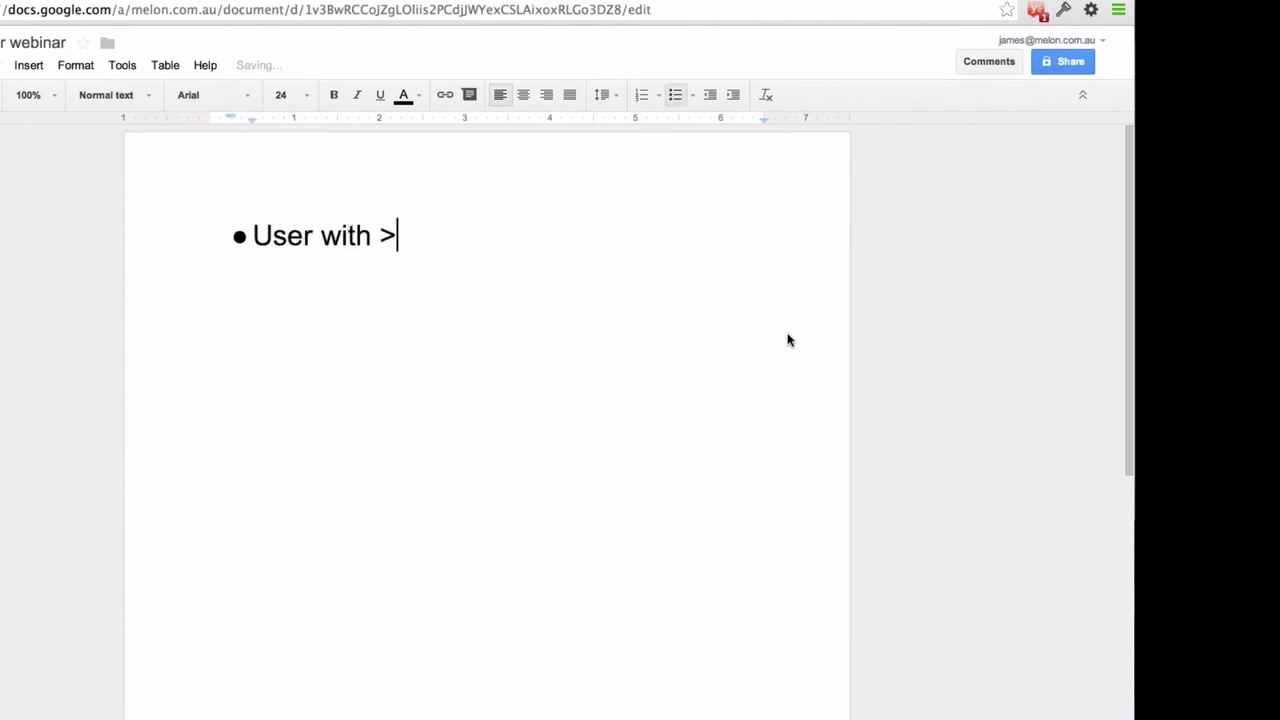
pyautogui.write('000 ')
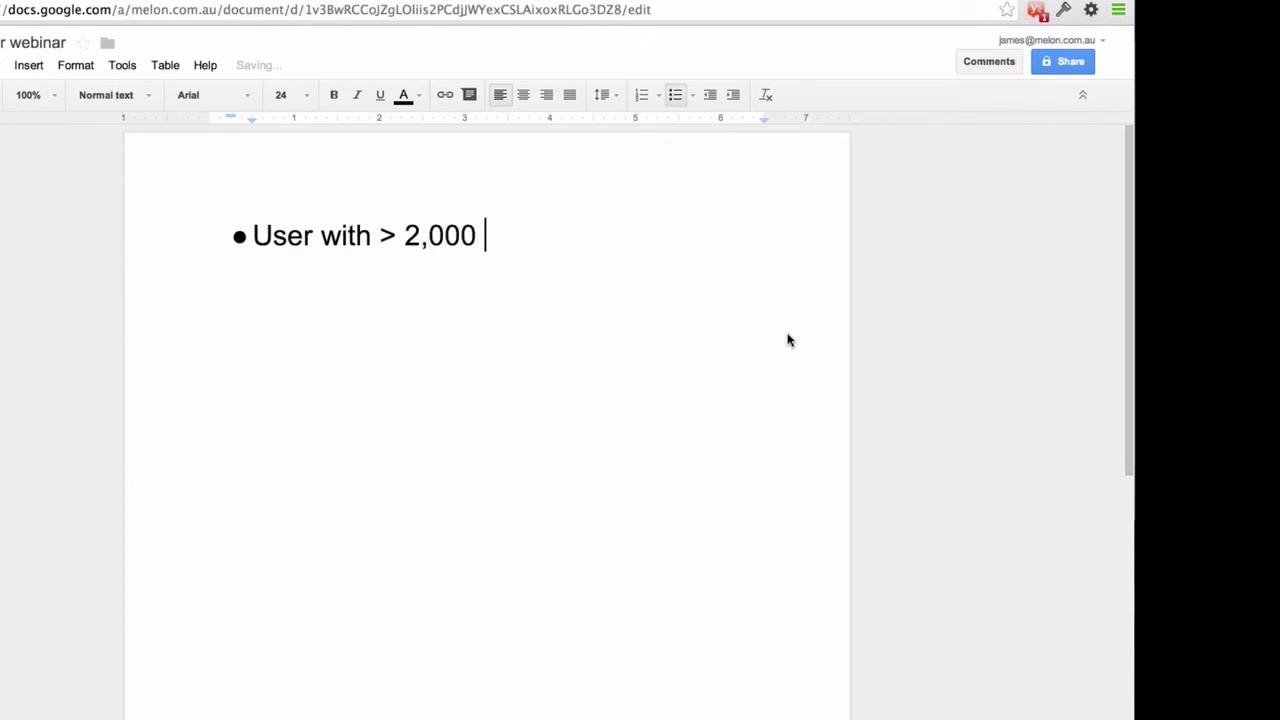
pyautogui.write('followers')
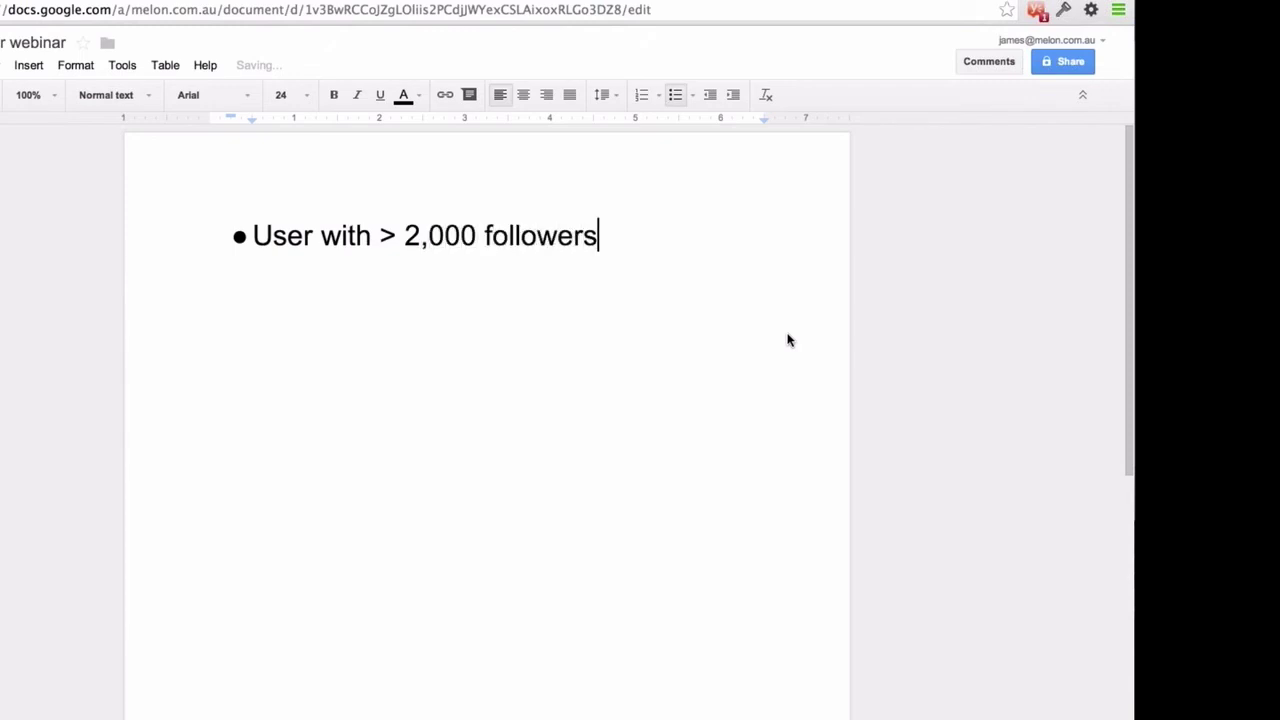
# Change the last word of the first bullet to "following".
pyautogui.press('BackSpace')
pyautogui.press('BackSpace')
pyautogui.press('BackSpace')
pyautogui.write('ings')
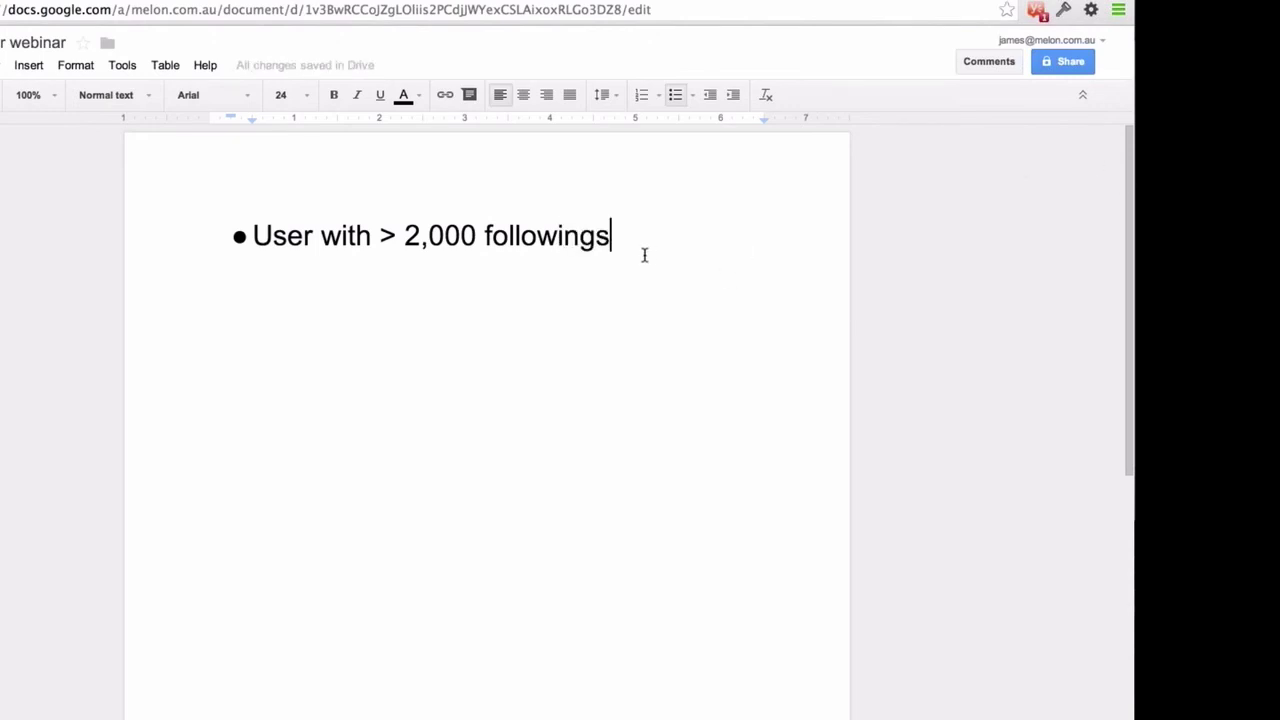
pyautogui.press('Return')
pyautogui.press('Return')
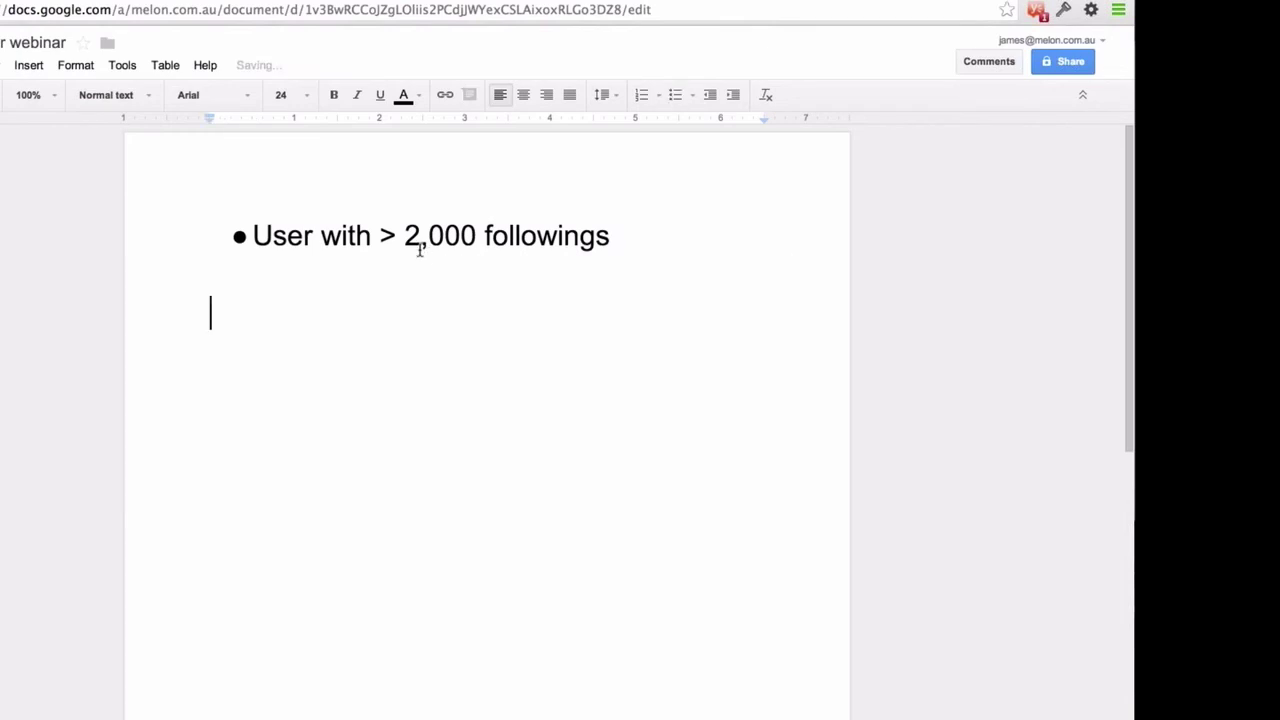
pyautogui.moveTo(404, 236); pyautogui.dragTo(540, 236)
pyautogui.click(540, 236)
pyautogui.click(389, 366)
pyautogui.click(610, 232)
pyautogui.press('BackSpace')
pyautogui.press('BackSpace')
pyautogui.press('BackSpace')
pyautogui.write('ng')
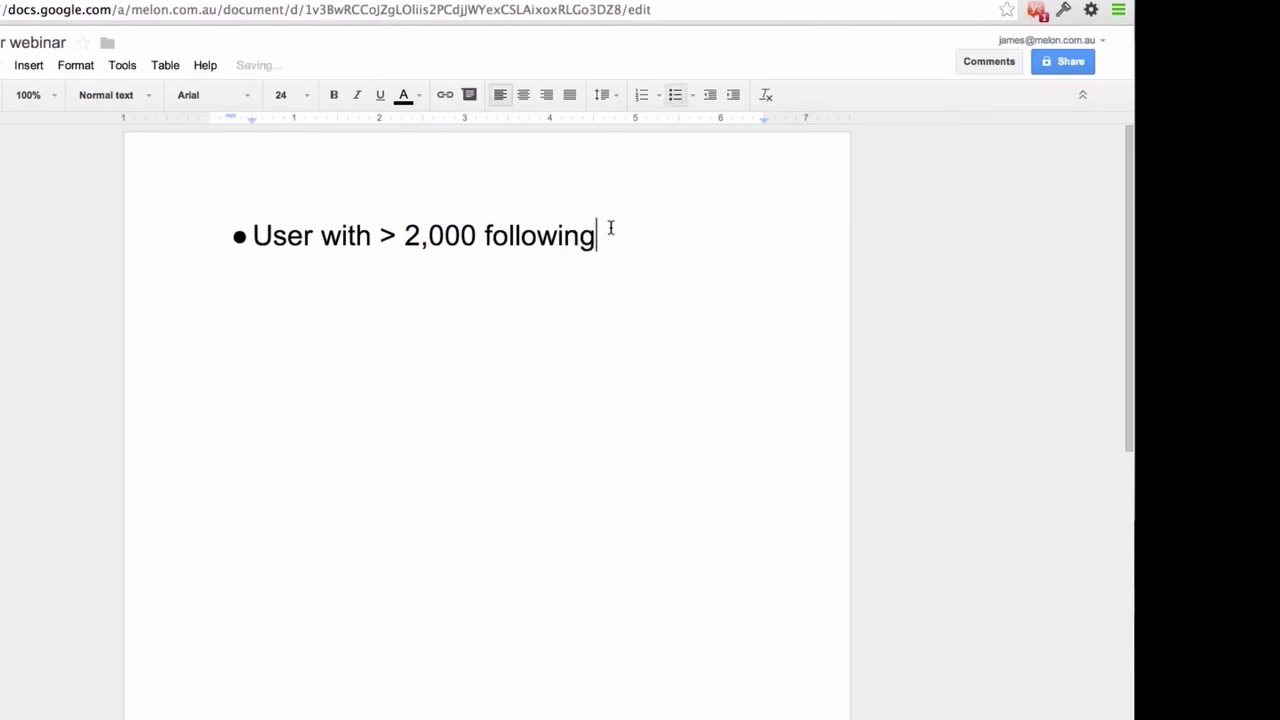
# Add a second bullet reading "3,000 followers - 3,200 following".
pyautogui.press('Return')
pyautogui.press('Return')
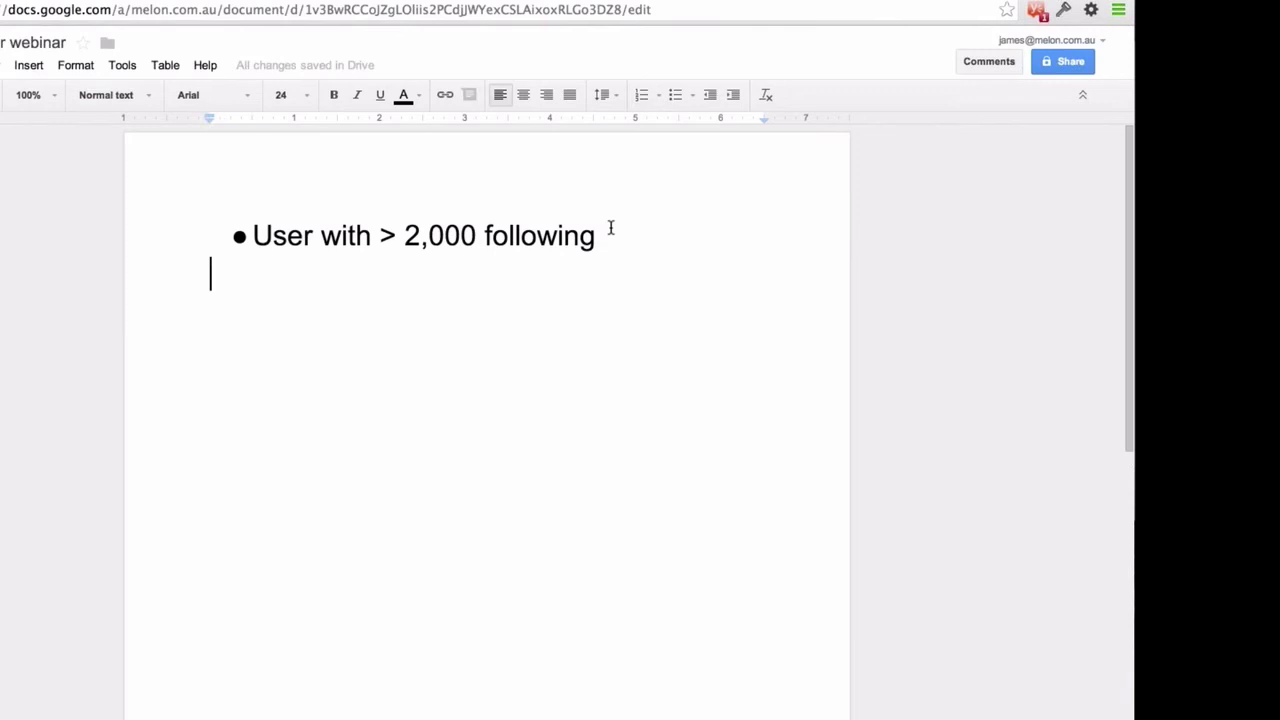
pyautogui.press('Return')
pyautogui.press('BackSpace')
pyautogui.press('BackSpace')
pyautogui.press('Return')
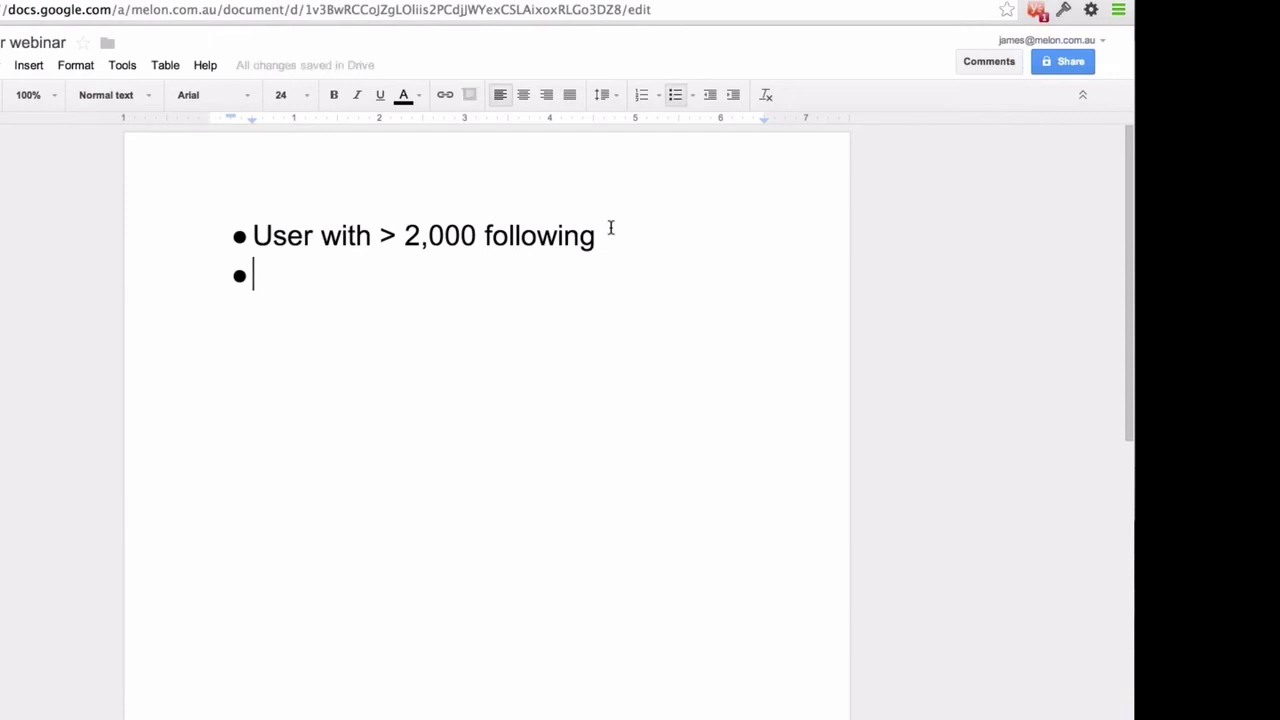
pyautogui.write('3')
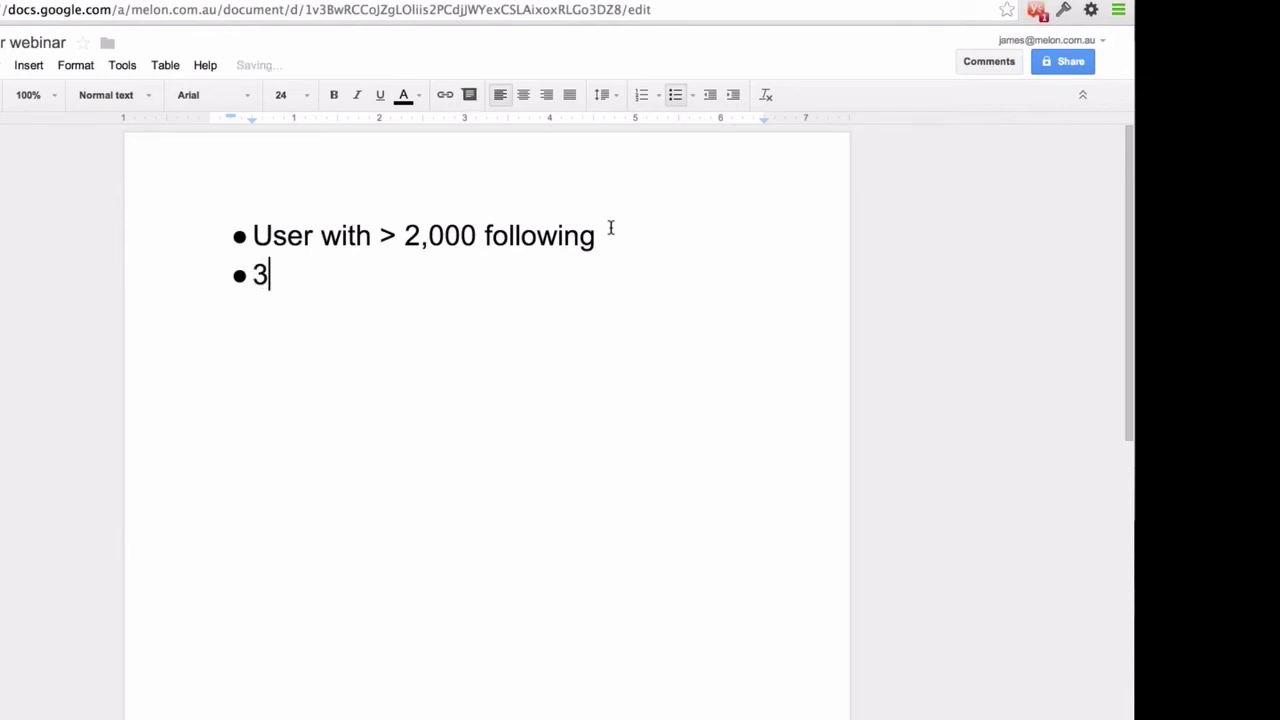
pyautogui.press('BackSpace')
pyautogui.write('3,000 followers ')
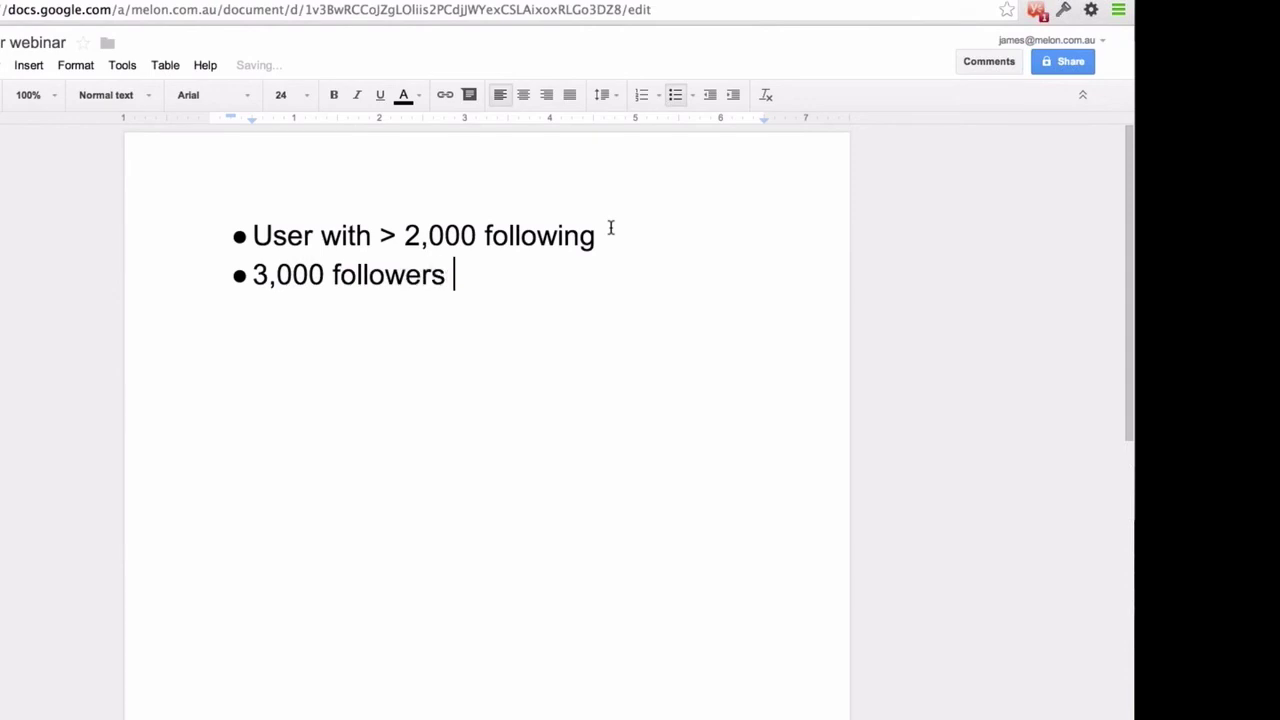
pyautogui.write('- ')
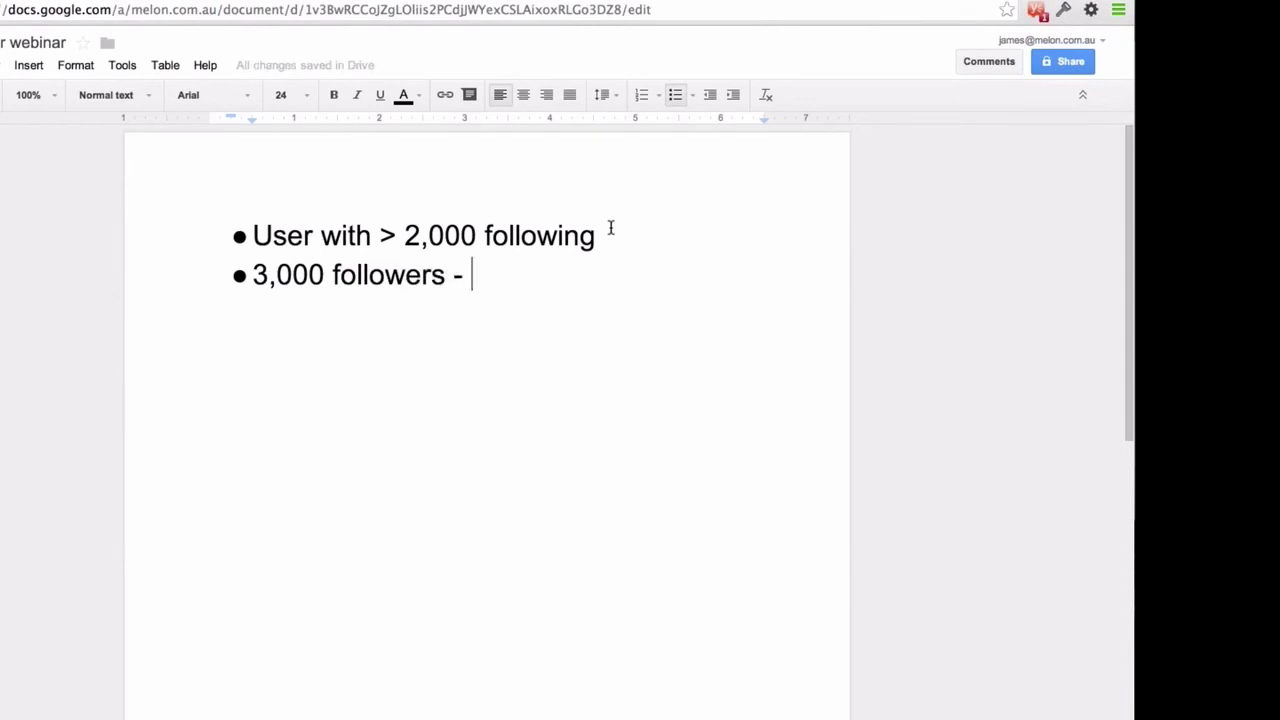
pyautogui.write('3,1')
pyautogui.press('BackSpace')
pyautogui.write('2,')
pyautogui.press('BackSpace')
pyautogui.write('00')
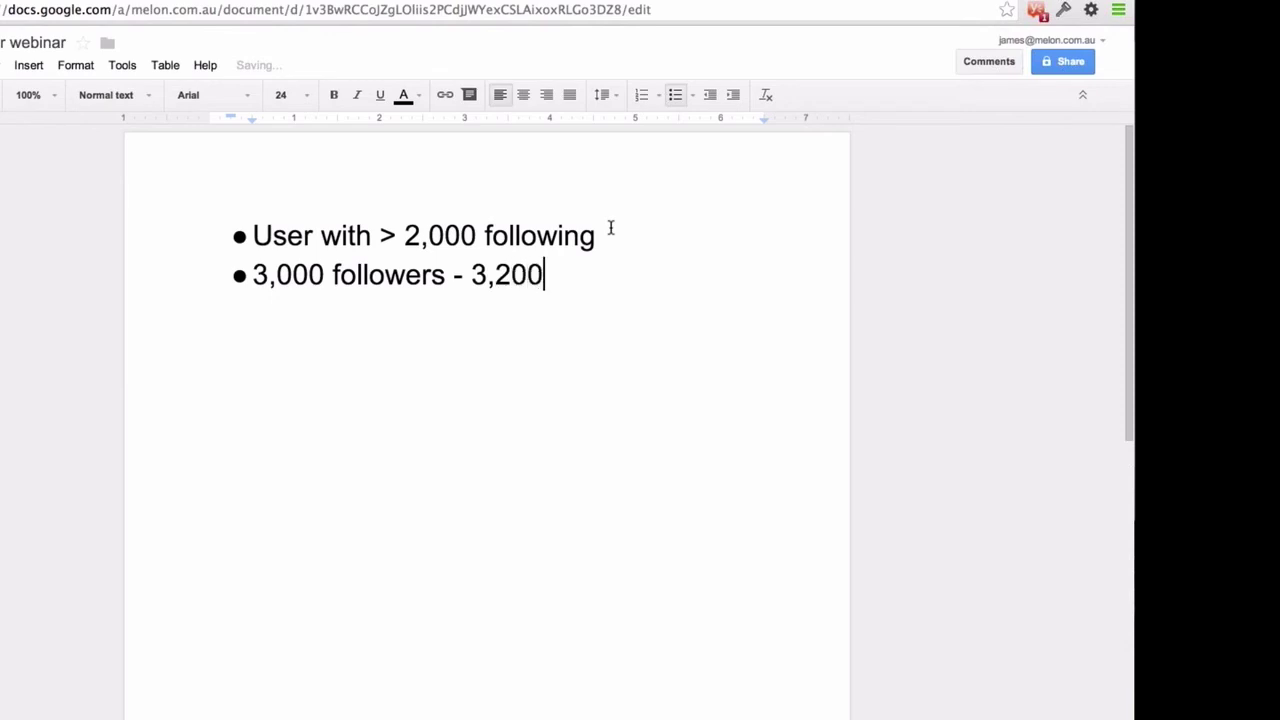
pyautogui.write(' following')
# Replace the hyphen between the follower and following figures in the second bullet with an equals sign.
pyautogui.press('Left')
pyautogui.press('Left')
pyautogui.press('Left')
pyautogui.press('Left')
pyautogui.press('Left')
pyautogui.press('Left')
pyautogui.press('Left')
pyautogui.press('Left')
pyautogui.press('Left')
pyautogui.press('Left')
pyautogui.press('Left')
pyautogui.press('Left')
pyautogui.press('Left')
pyautogui.press('Left')
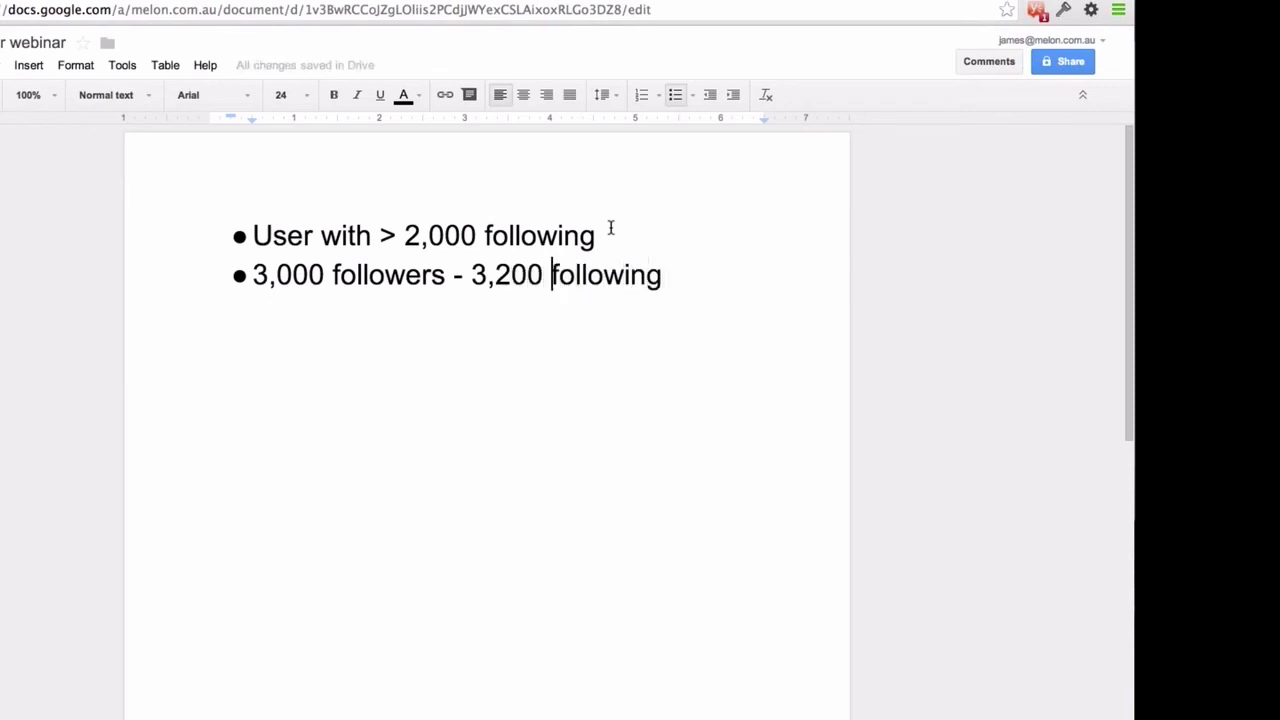
pyautogui.press('Right')
pyautogui.press('Right')
pyautogui.press('Right')
pyautogui.press('Right')
pyautogui.press('Right')
pyautogui.press('Right')
pyautogui.press('Right')
pyautogui.press('Right')
pyautogui.press('Right')
pyautogui.press('Right')
pyautogui.press('Right')
pyautogui.press('Right')
pyautogui.press('Right')
pyautogui.press('Right')
pyautogui.press('Return')
pyautogui.press('Return')
pyautogui.press('BackSpace')
pyautogui.press('Left')
pyautogui.press('Left')
pyautogui.press('Left')
pyautogui.press('Left')
pyautogui.press('Left')
pyautogui.press('Left')
pyautogui.press('Left')
pyautogui.press('Left')
pyautogui.press('Left')
pyautogui.press('Left')
pyautogui.press('Left')
pyautogui.press('Left')
pyautogui.press('Left')
pyautogui.press('Left')
pyautogui.press('Left')
pyautogui.press('Left')
pyautogui.press('Left')
pyautogui.press('Delete')
pyautogui.press('Delete')
pyautogui.write('=')
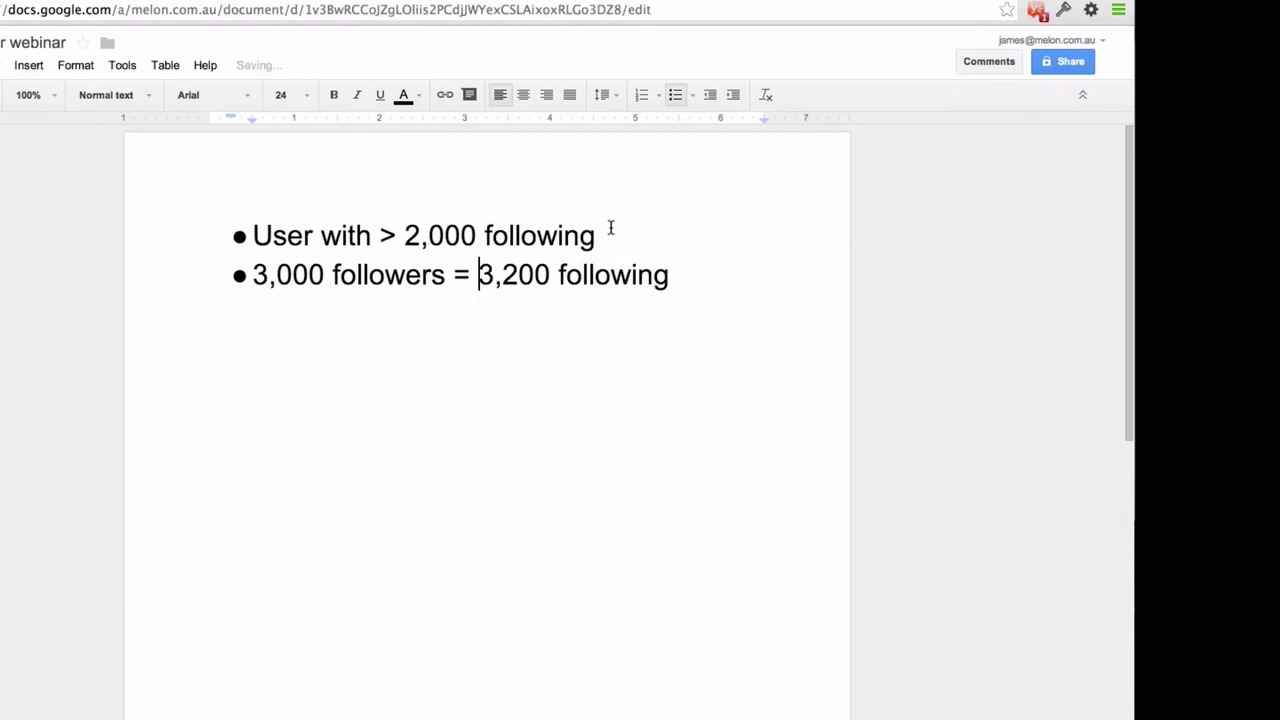
# Add a third bullet reading "100" below the 3,000 followers line.
pyautogui.press('Right')
pyautogui.press('Right')
pyautogui.press('Right')
pyautogui.press('Right')
pyautogui.press('Right')
pyautogui.press('Right')
pyautogui.press('Right')
pyautogui.press('Right')
pyautogui.press('Right')
pyautogui.press('Right')
pyautogui.press('Right')
pyautogui.press('Right')
pyautogui.press('Right')
pyautogui.press('Right')
pyautogui.press('Right')
pyautogui.press('Return')
pyautogui.press('Return')
pyautogui.press('BackSpace')
pyautogui.press('Return')
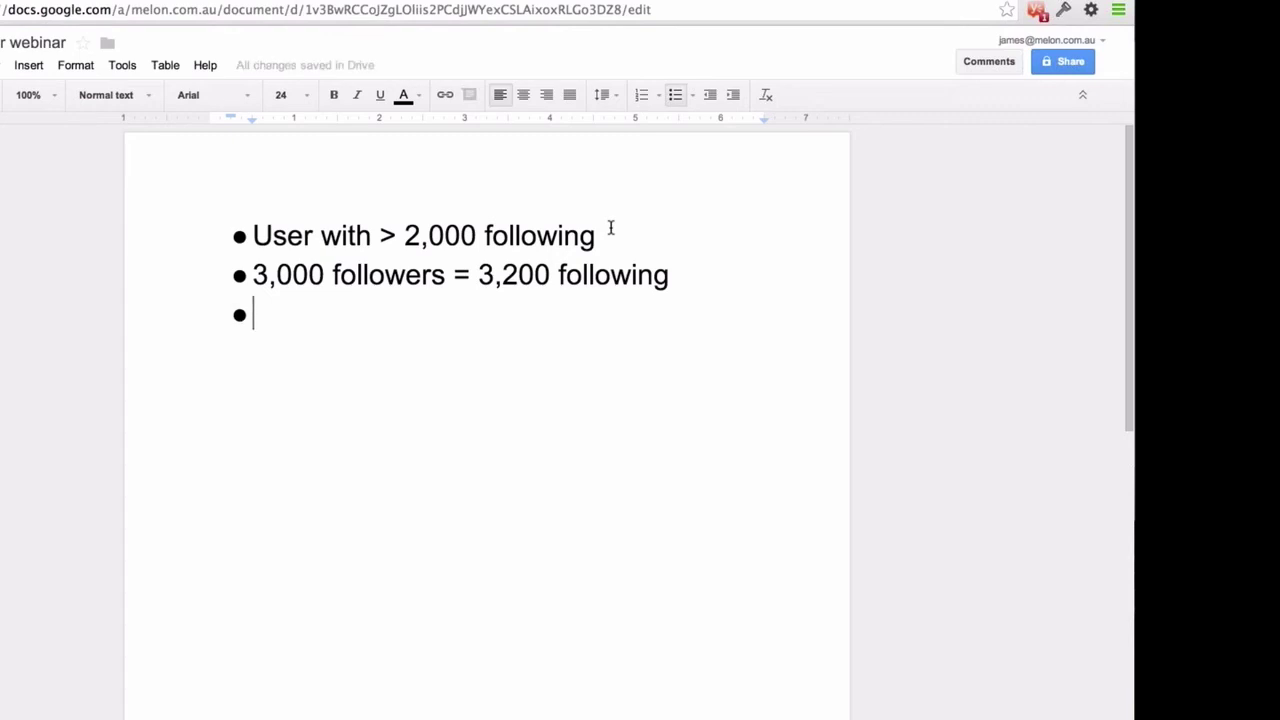
pyautogui.write('100')
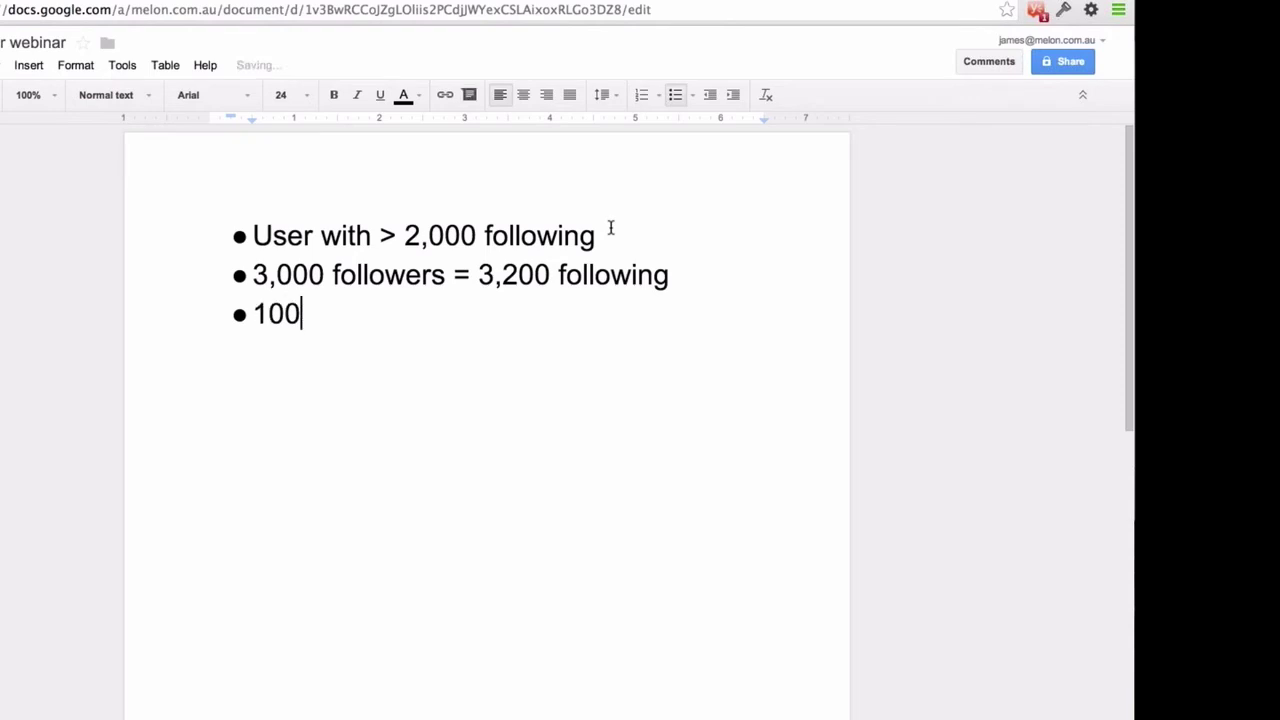
pyautogui.press('Left')
pyautogui.press('Left')
pyautogui.press('Left')
pyautogui.press('Right')
pyautogui.press('Right')
pyautogui.press('Right')
pyautogui.press('Left')
pyautogui.press('Left')
pyautogui.press('Left')
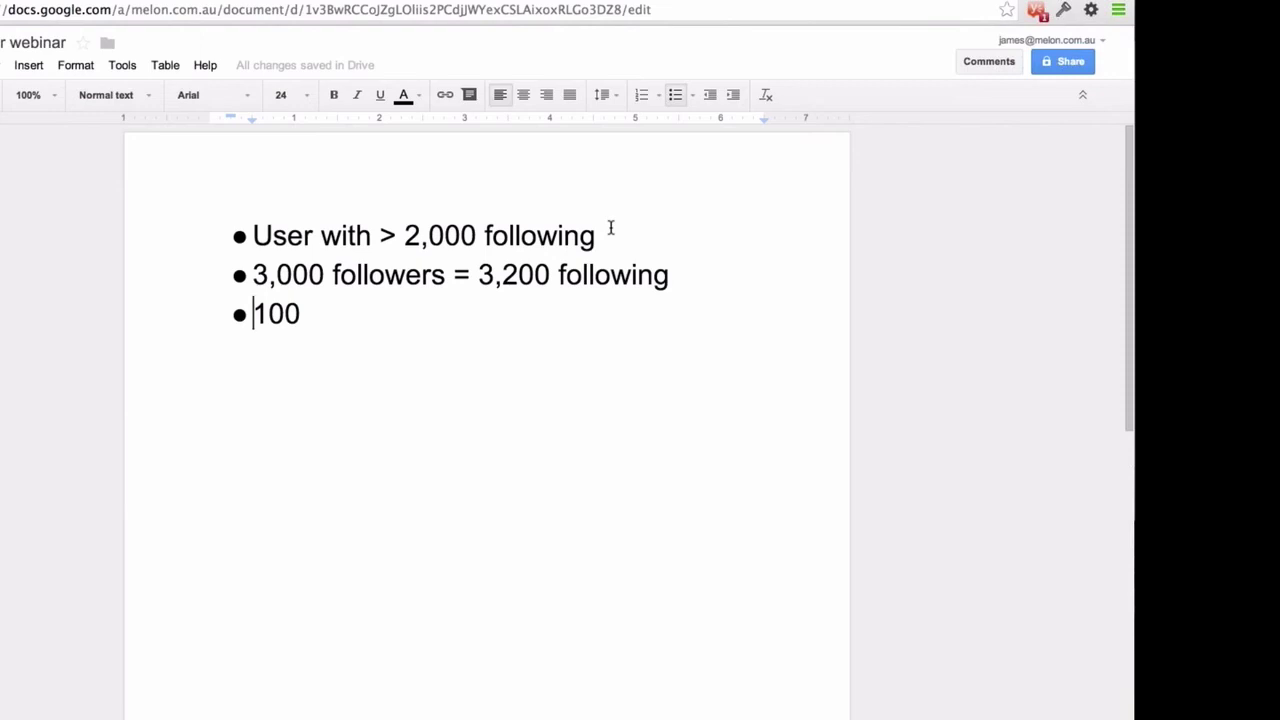
pyautogui.press('Right')
pyautogui.press('Right')
pyautogui.press('Right')
pyautogui.press('Left')
pyautogui.press('Left')
pyautogui.press('Left')
pyautogui.press('Left')
# Add a separate bullet reading "5,000 = 200" below the "100" bullet.
pyautogui.press('Right')
pyautogui.press('Right')
pyautogui.press('Right')
pyautogui.press('Right')
pyautogui.write('5,000')
pyautogui.press('Left')
pyautogui.press('Left')
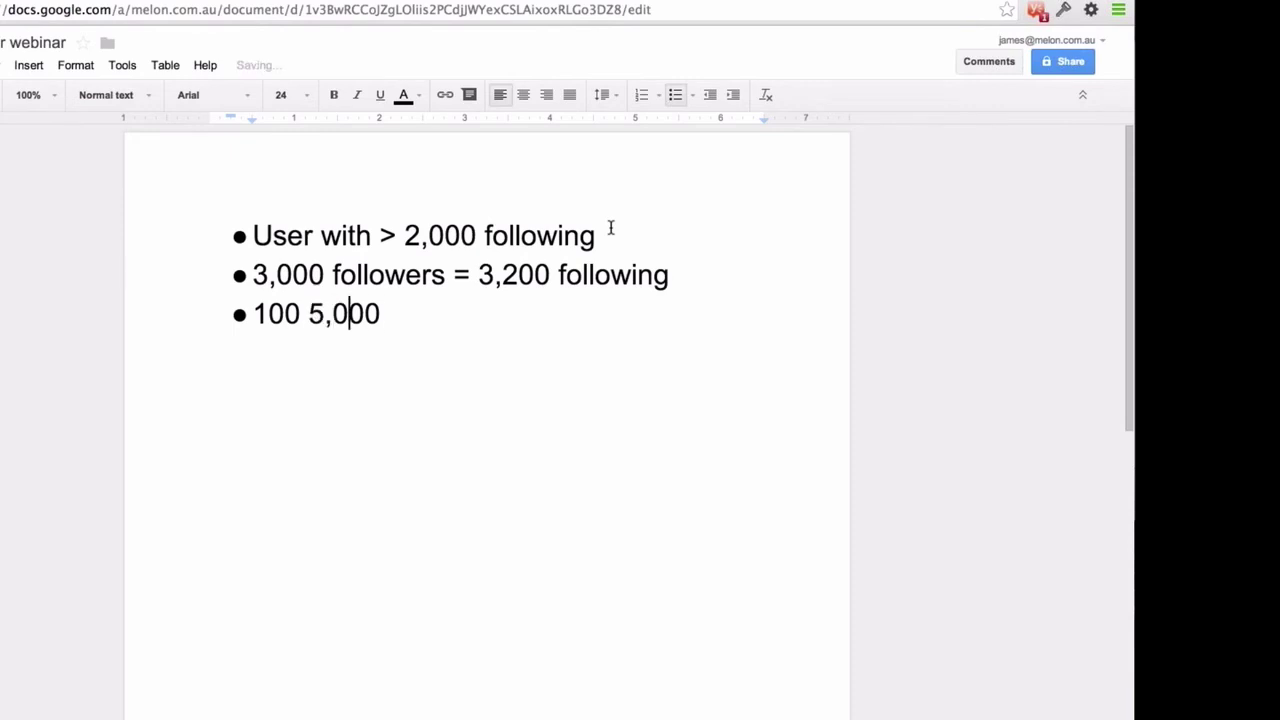
pyautogui.press('Left')
pyautogui.press('Left')
pyautogui.press('Left')
pyautogui.press('Return')
pyautogui.press('Right')
pyautogui.press('Right')
pyautogui.press('End')
pyautogui.write('= ')
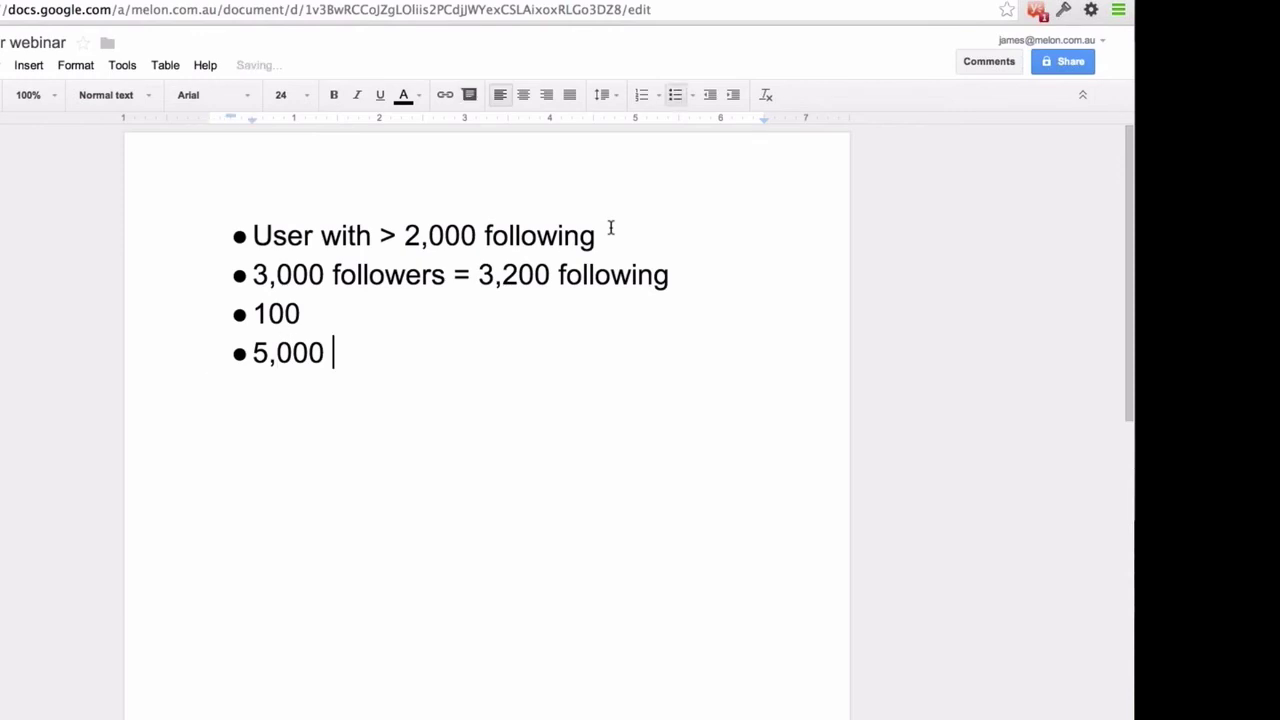
pyautogui.write('2000')
pyautogui.press('BackSpace')
pyautogui.press('Return')
pyautogui.press('Return')
# Extend the "100" bullet at its start so that it reads "0-100".
pyautogui.press('Up')
pyautogui.press('Up')
pyautogui.press('Right')
pyautogui.press('Right')
pyautogui.press('Home')
pyautogui.write('0-')
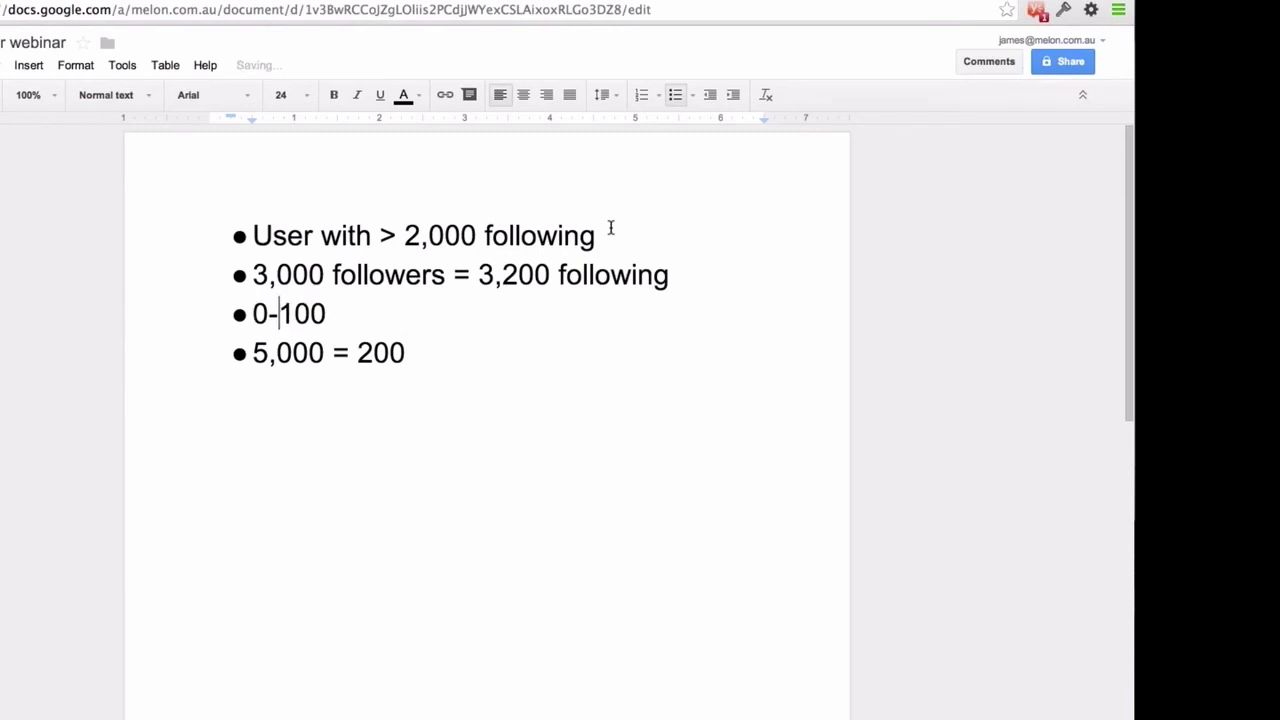
# Complete the third bullet with the upper limit and an equals sign so that it reads "0-5,000 = 100".
pyautogui.write('5,000 -')
pyautogui.press('BackSpace')
pyautogui.write('-')
pyautogui.press('BackSpace')
pyautogui.press('BackSpace')
pyautogui.write('=')
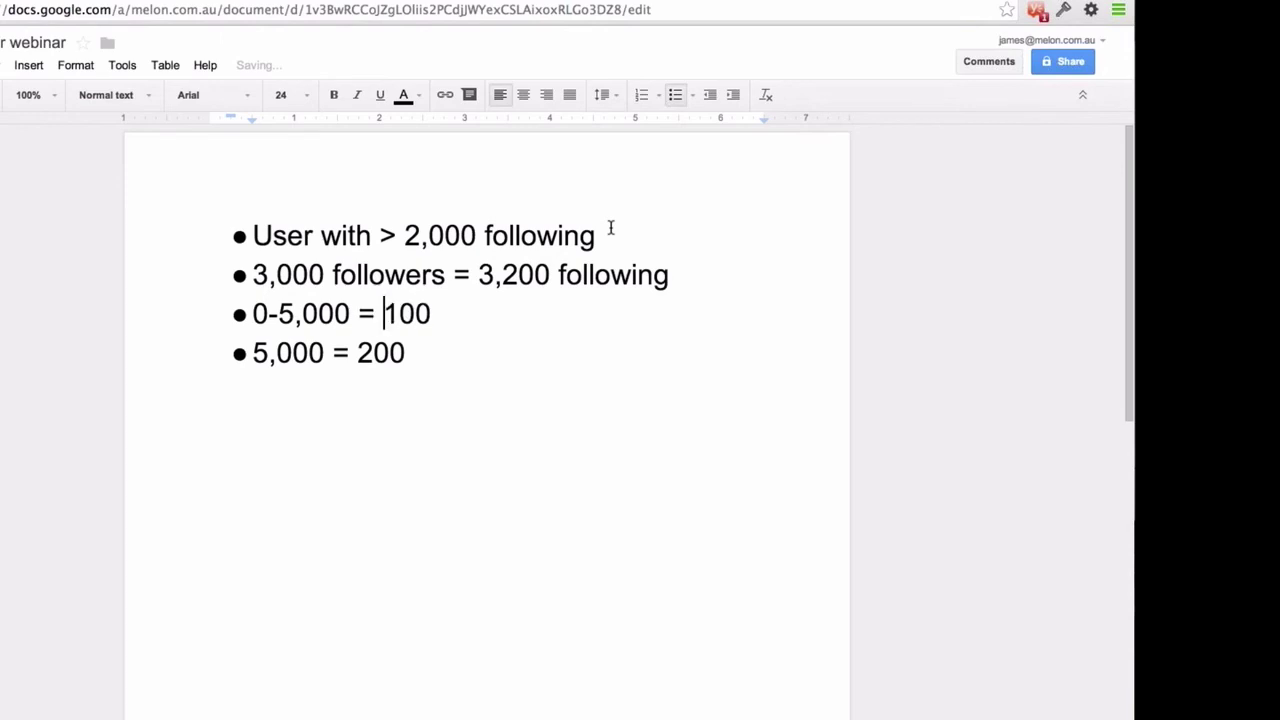
# Add an unbulleted line reading "following < follow you!!!!" below the bullet list.
pyautogui.press('Down')
pyautogui.press('Down')
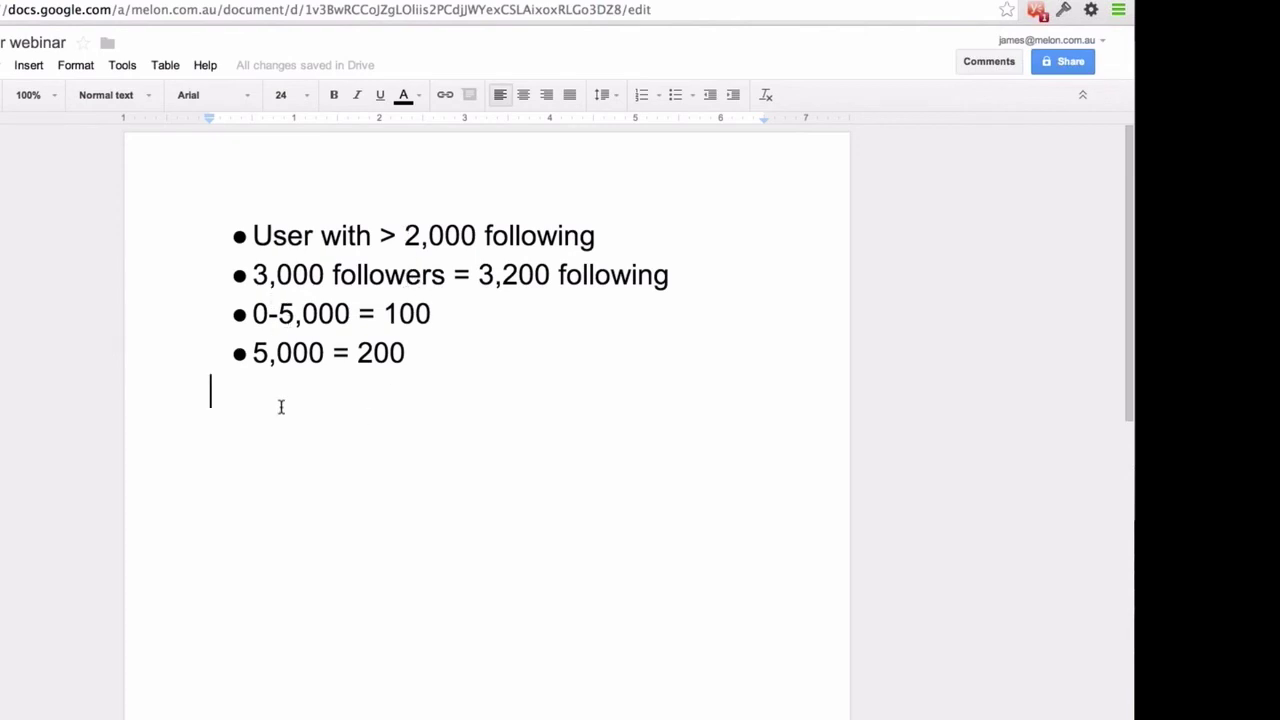
pyautogui.write('following < follow you')
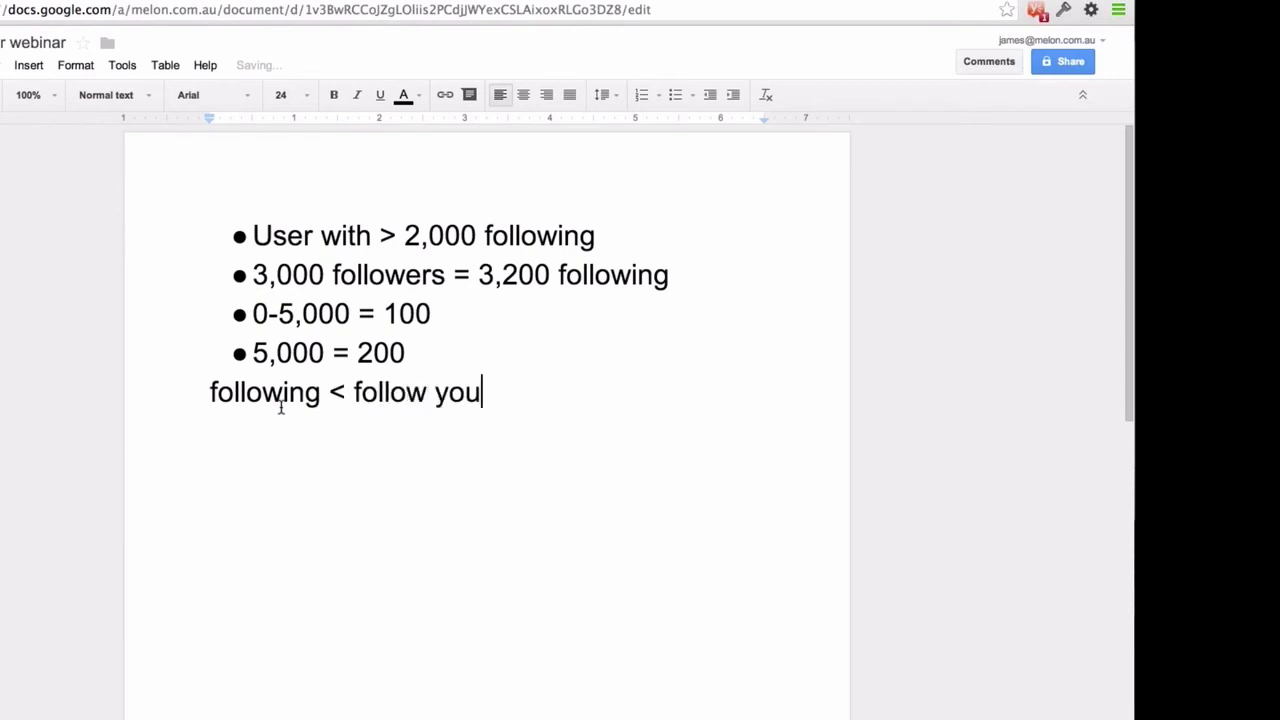
pyautogui.write('!!!!')
pyautogui.click(498, 364)
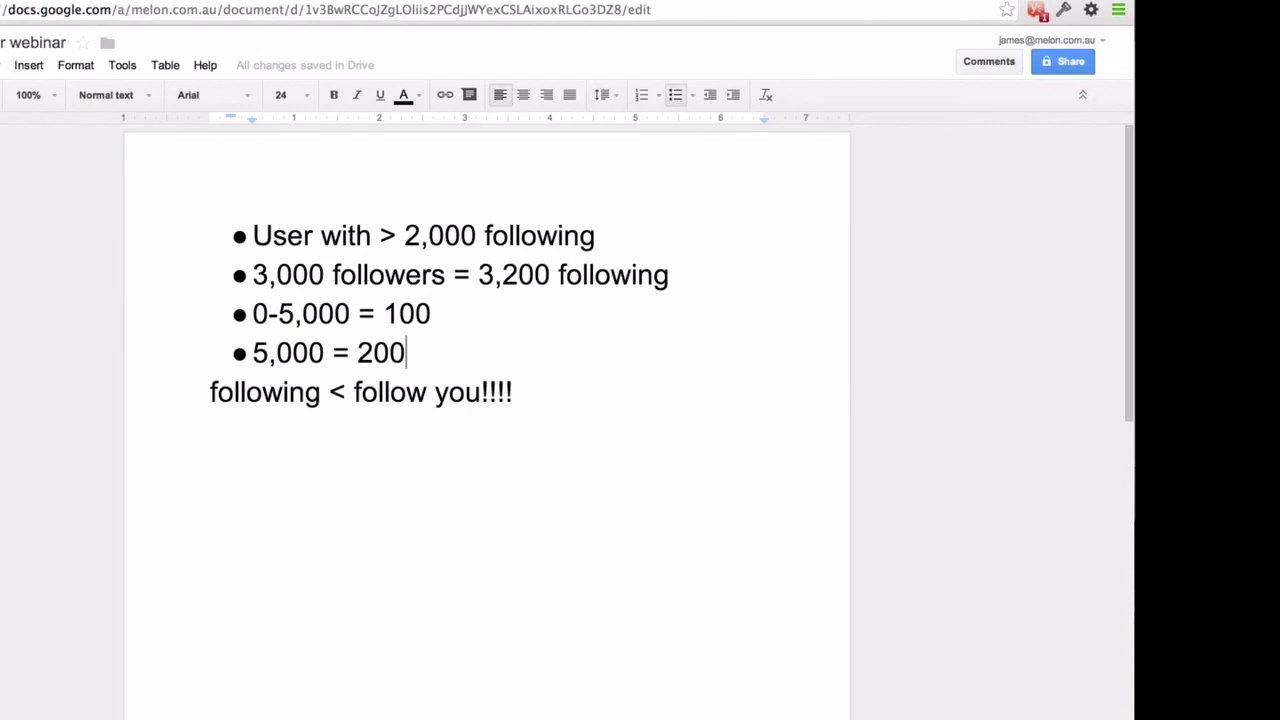
# Switch to the Power Mode results in ManageFlitter, and return to the webinar document.
pyautogui.hotkey('ctrl', 'Tab')
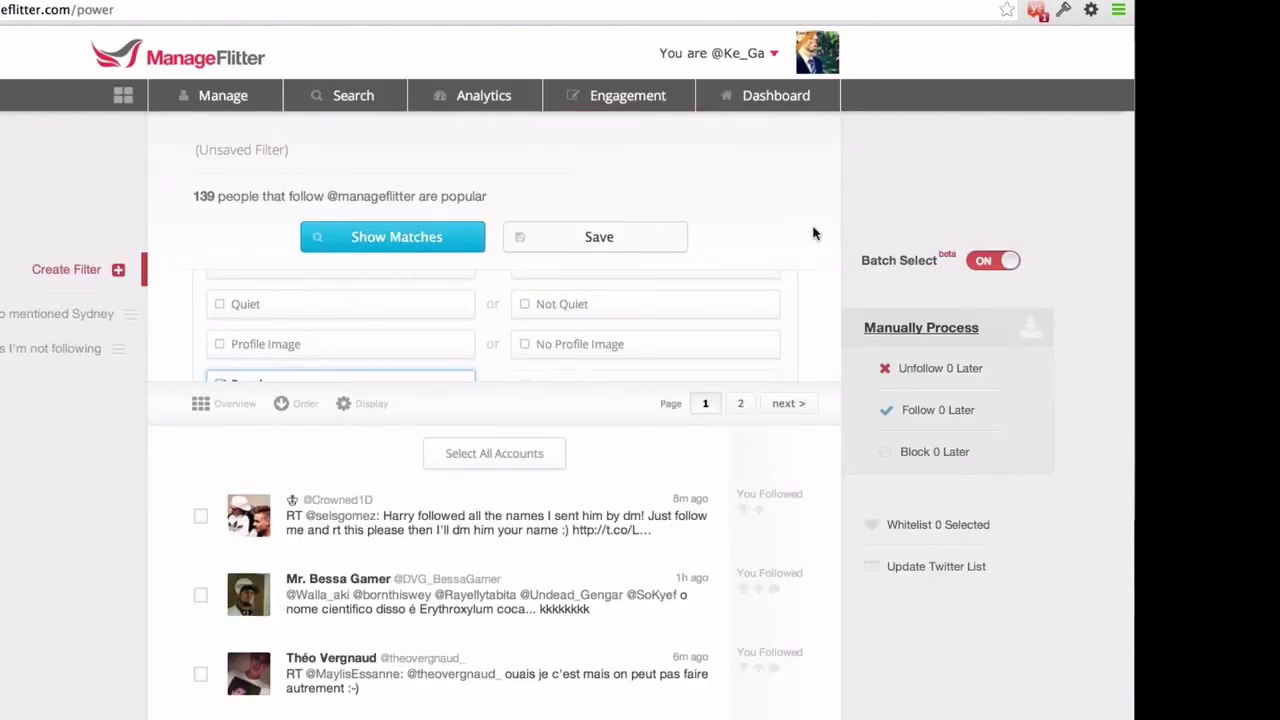
pyautogui.click(357, 372)
pyautogui.click(75, 2)
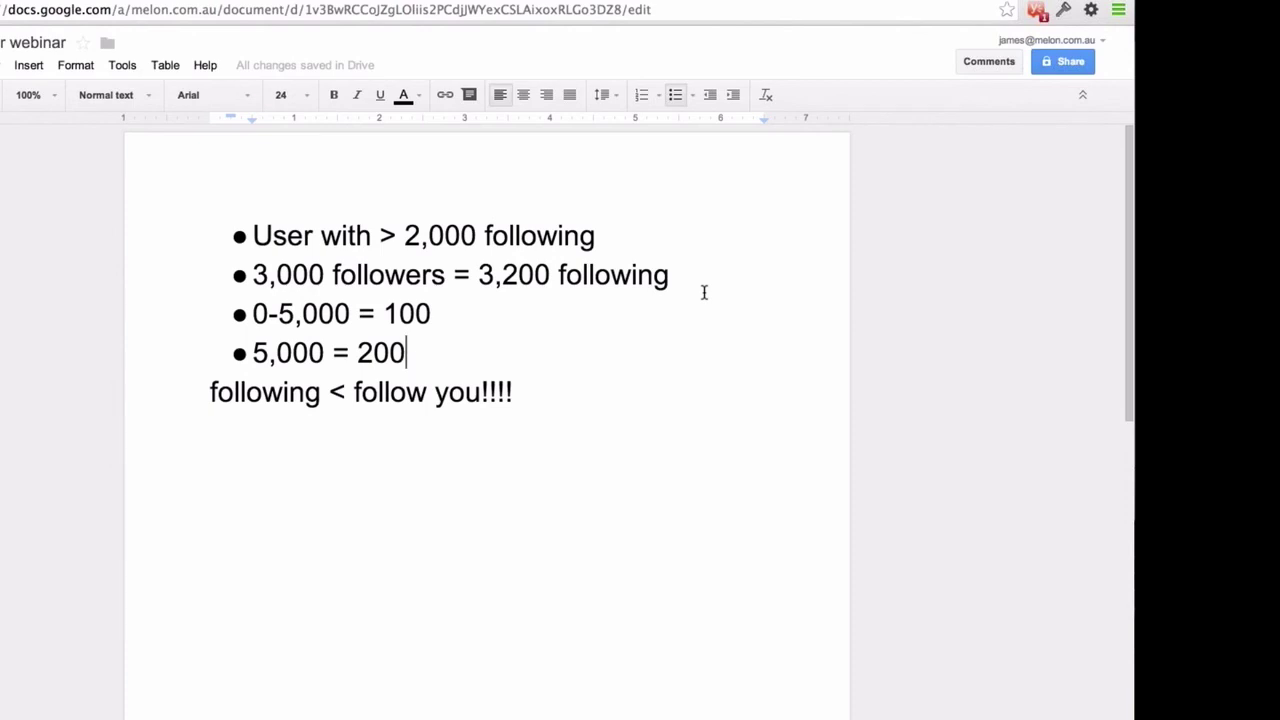
# Insert an empty unbulleted line between the "5,000 = 200" bullet and the "following < follow you!!!!" line.
pyautogui.moveTo(590, 700)
pyautogui.press('Return')
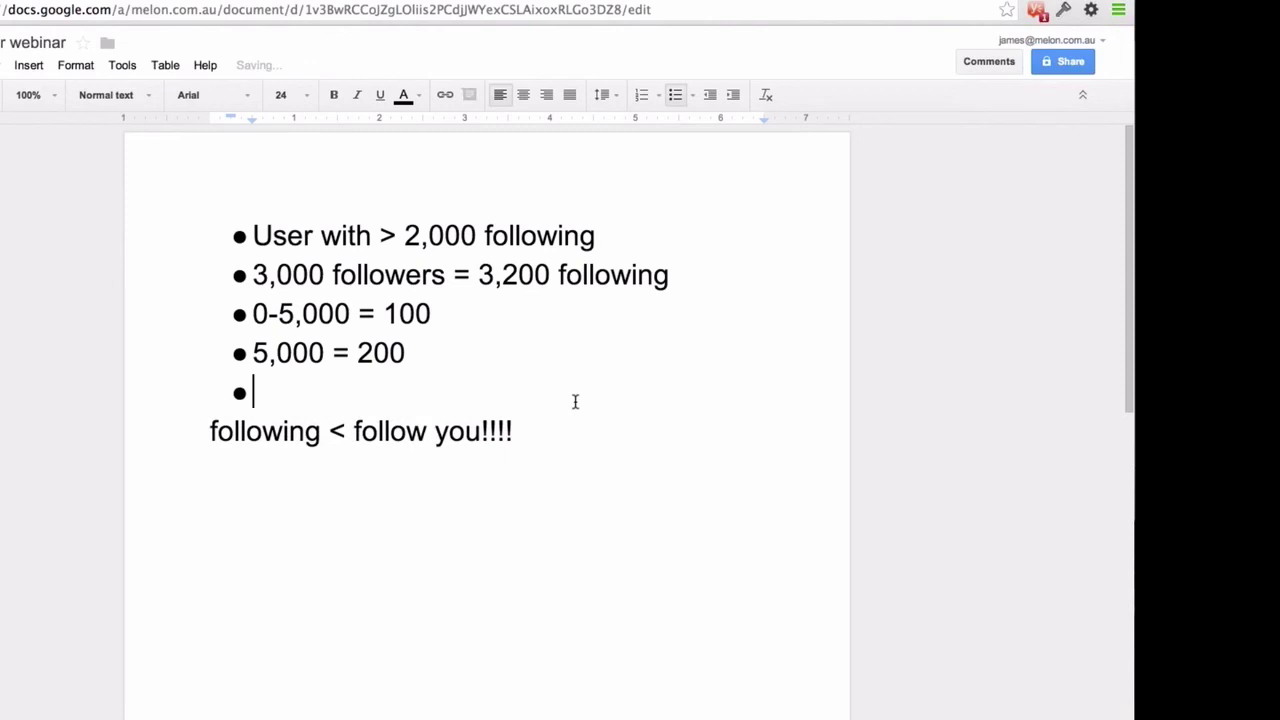
pyautogui.press('BackSpace')
# Add a line reading "engage followers" below the "following < follow you!!!!" line.
pyautogui.press('Down')
pyautogui.press('Down')
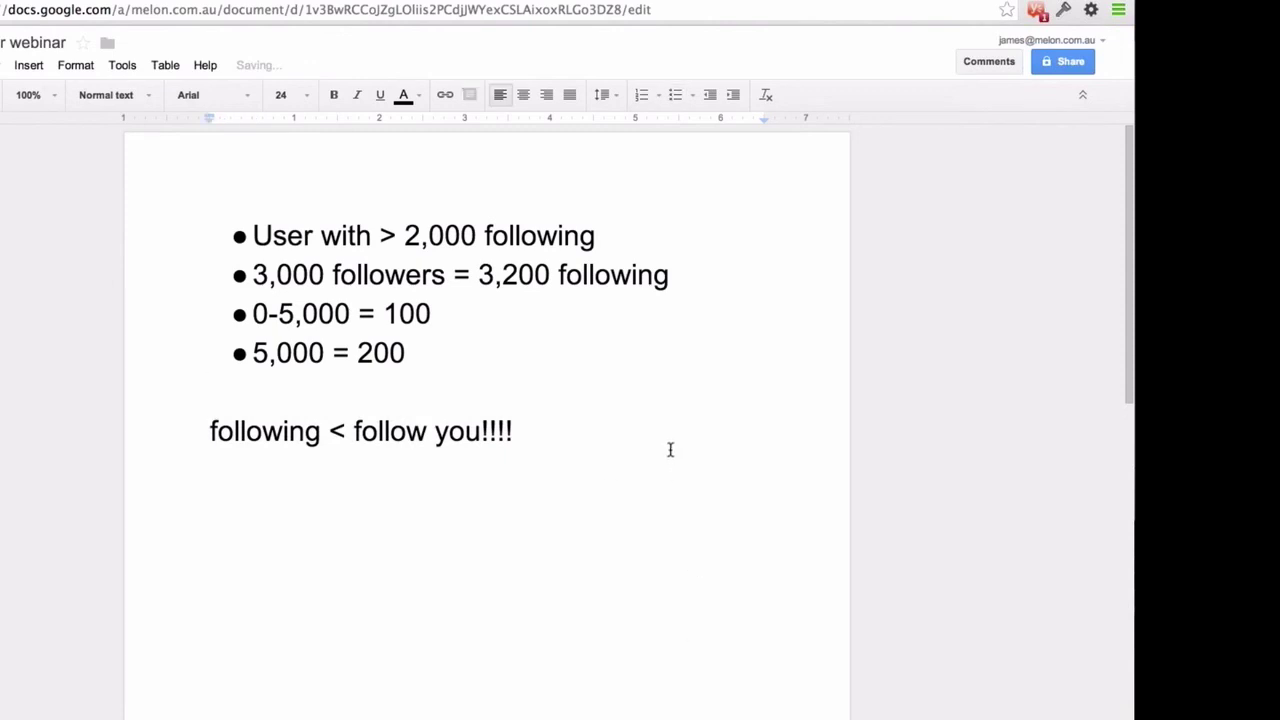
pyautogui.write('egag')
pyautogui.press('BackSpace')
pyautogui.press('BackSpace')
pyautogui.press('BackSpace')
pyautogui.write('nga')
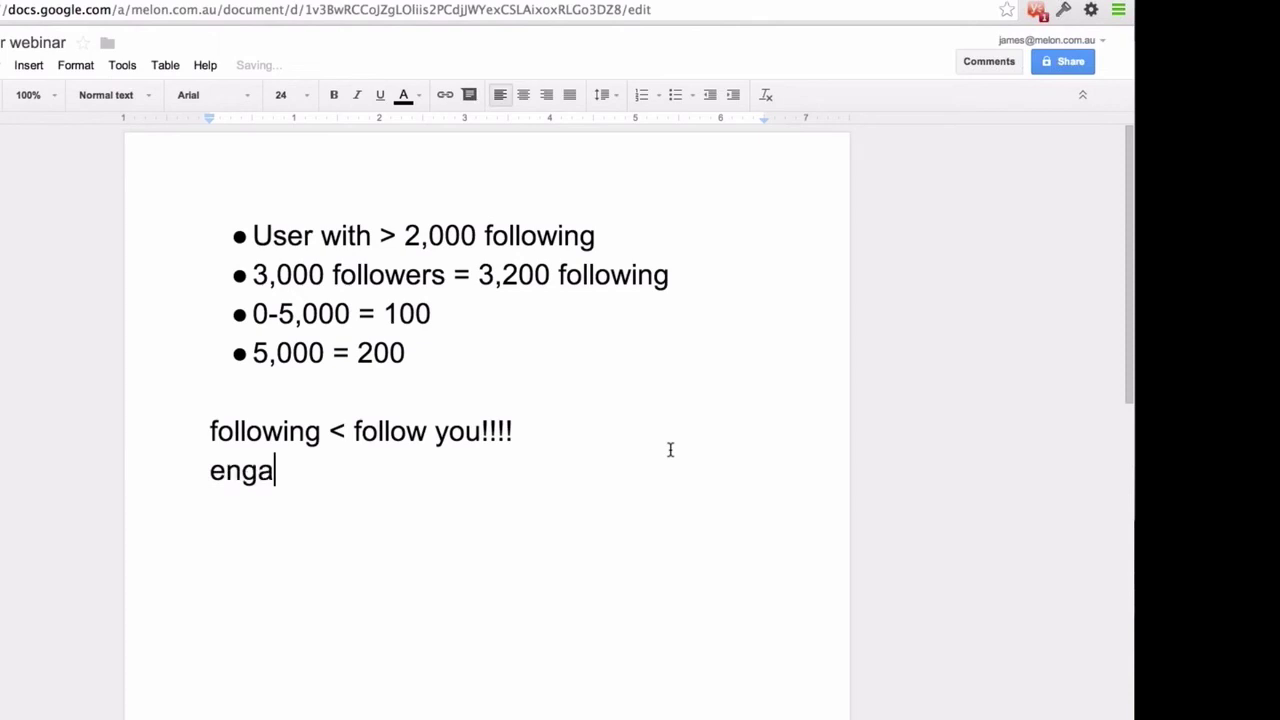
pyautogui.write('ge followe')
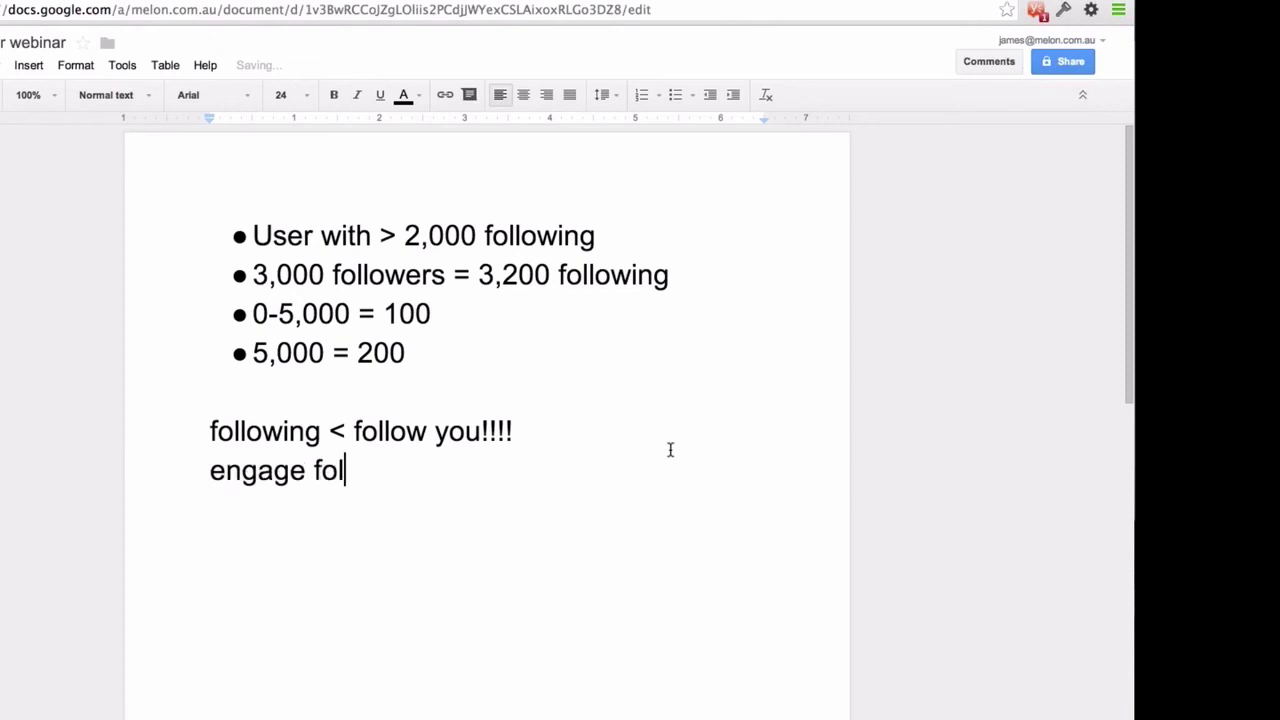
pyautogui.write('rs')
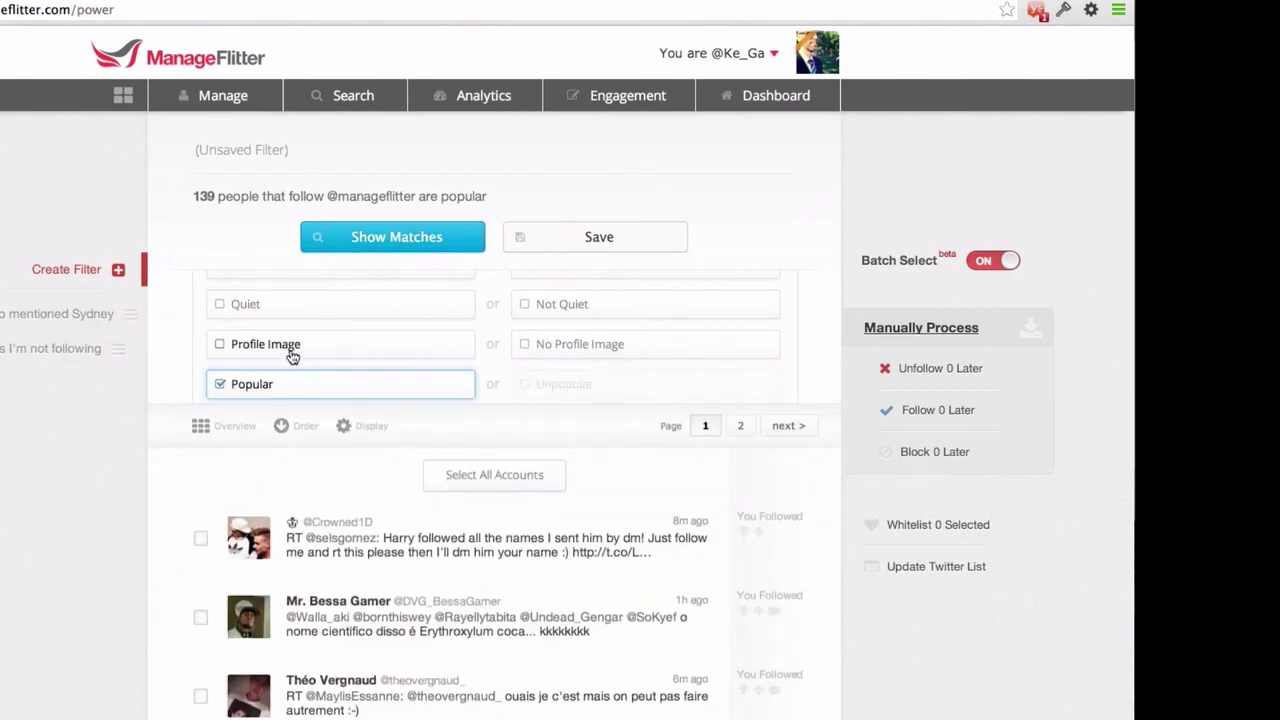
# Review the data source and optional criteria of the unsaved Power Mode filter in ManageFlitter.
pyautogui.scroll(2, 290, 352)
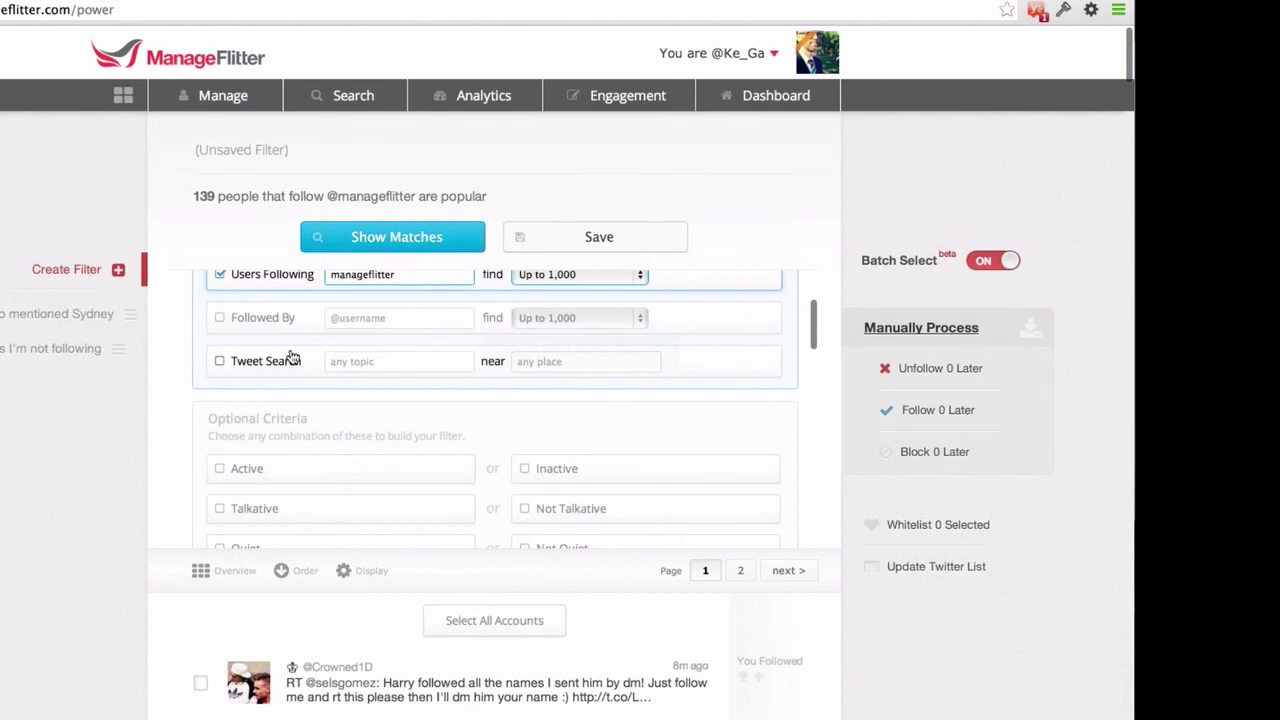
pyautogui.scroll(-4, 290, 357)
pyautogui.scroll(3, 290, 355)
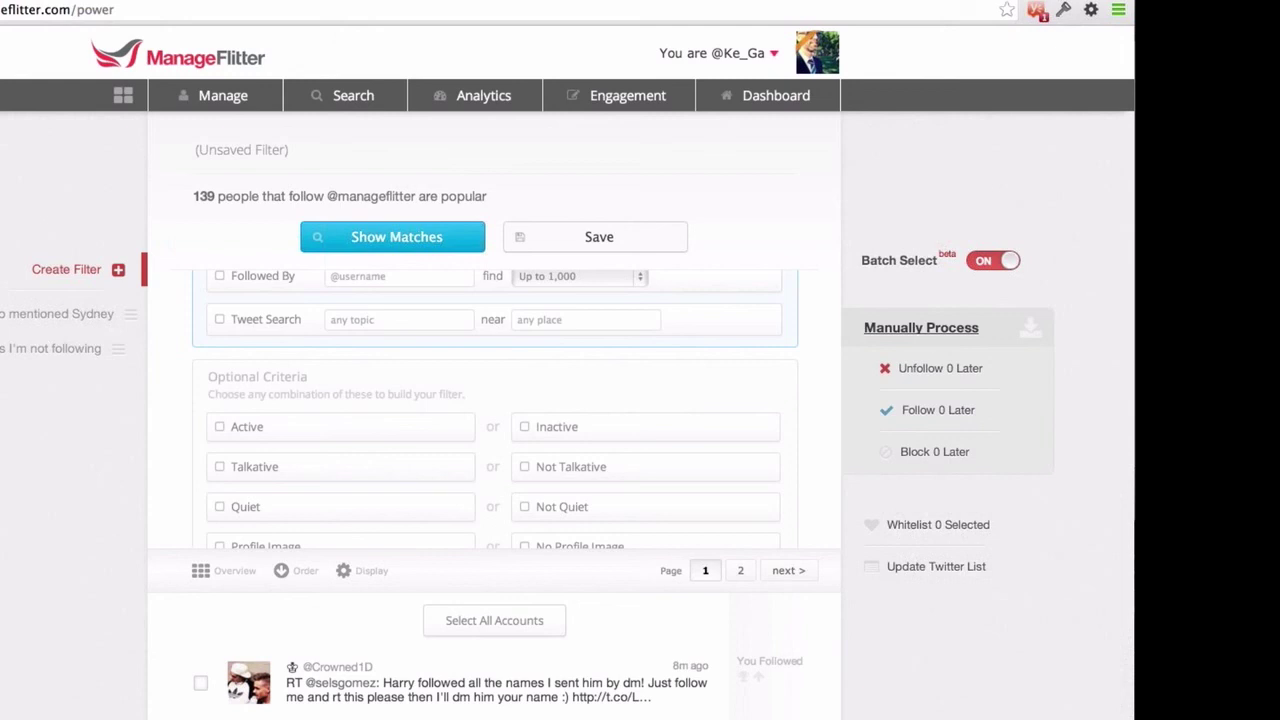
pyautogui.scroll(-1, 16, 322)
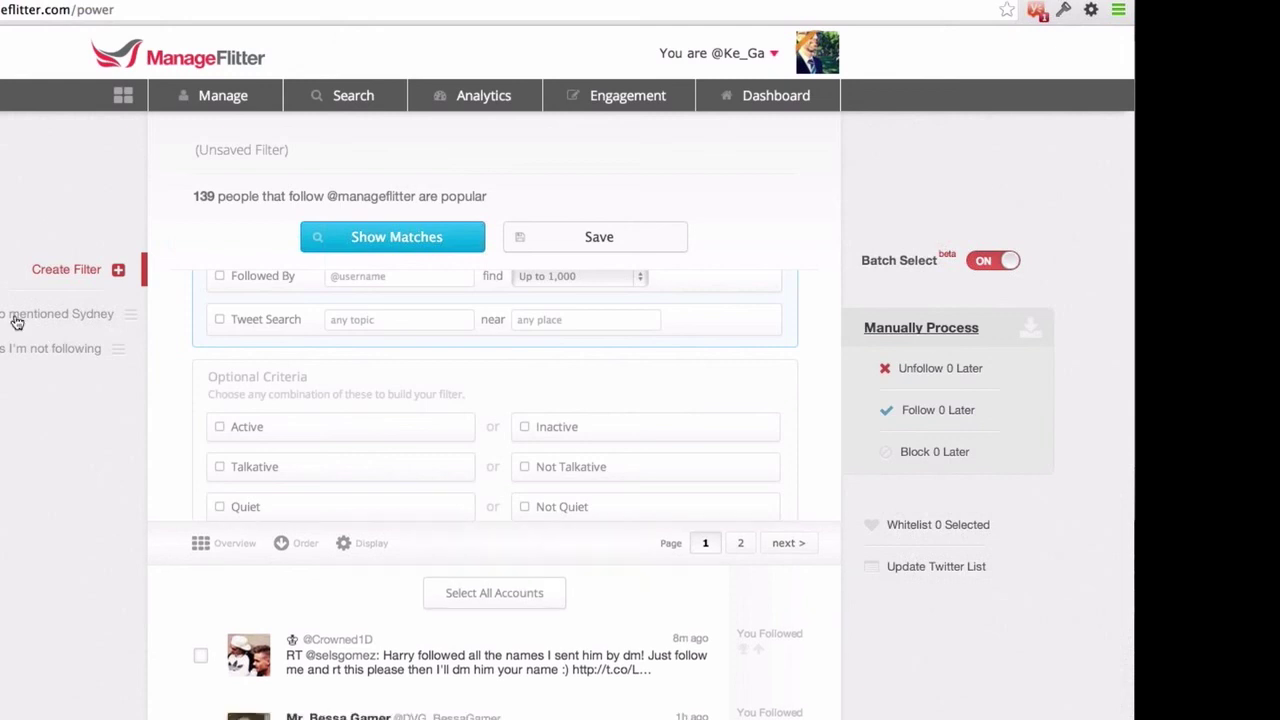
pyautogui.scroll(-3, 16, 322)
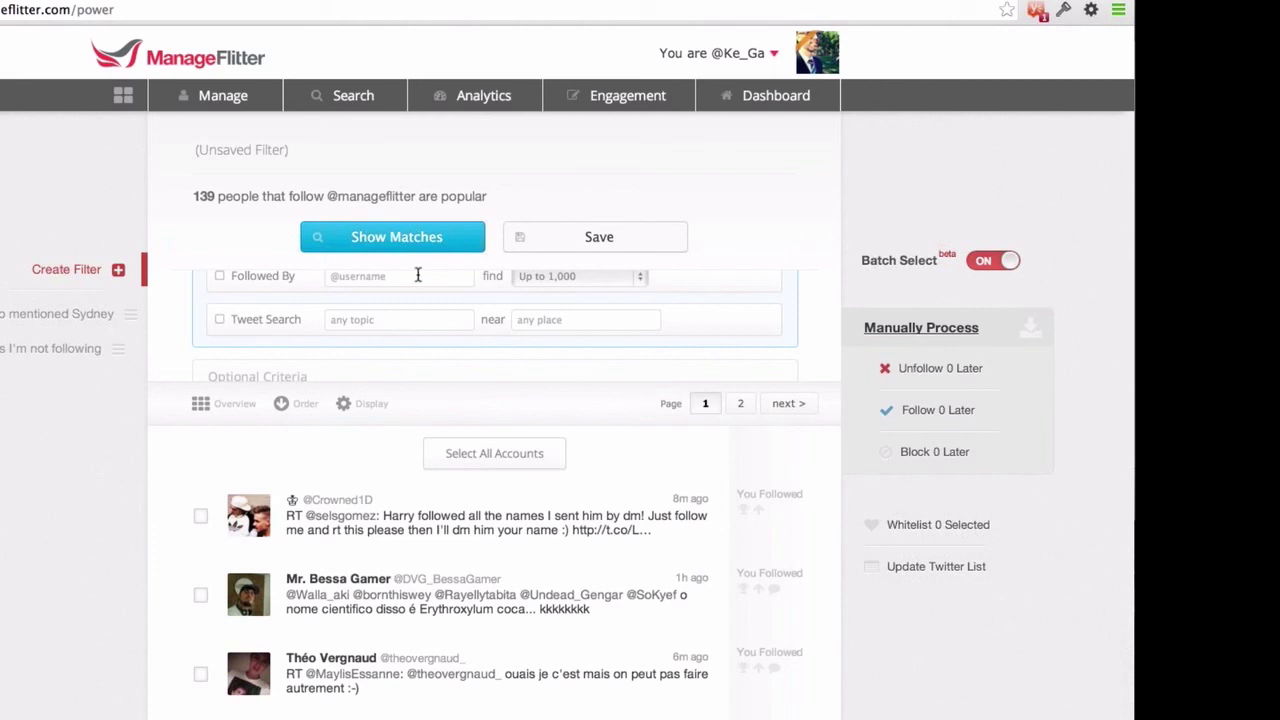
pyautogui.scroll(6, 420, 280)
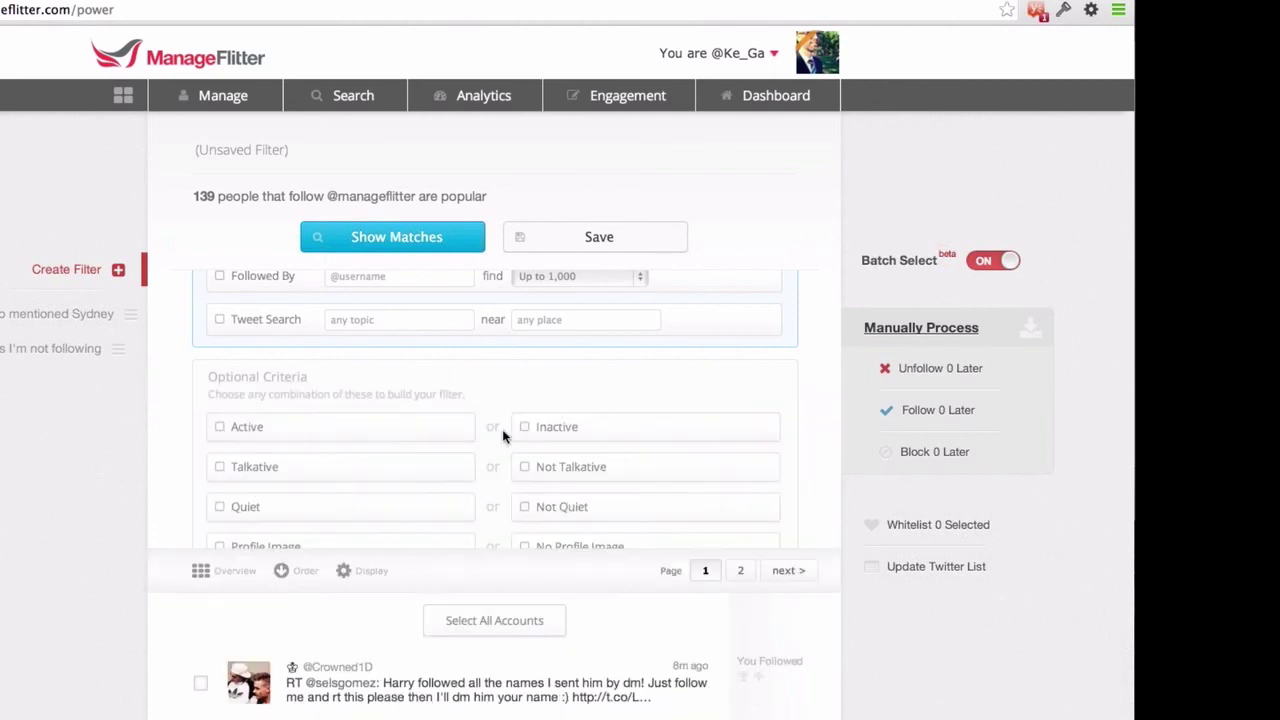
pyautogui.moveTo(703, 429)
pyautogui.scroll(3, 703, 429)
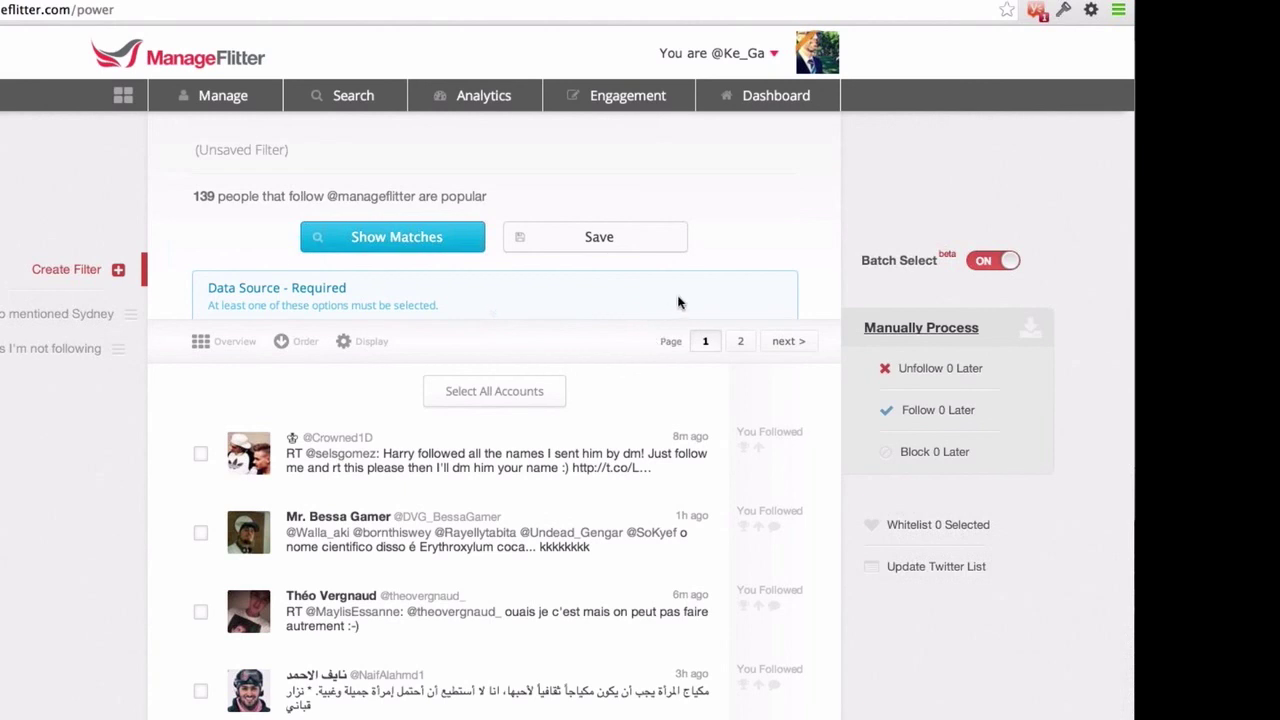
pyautogui.moveTo(678, 302)
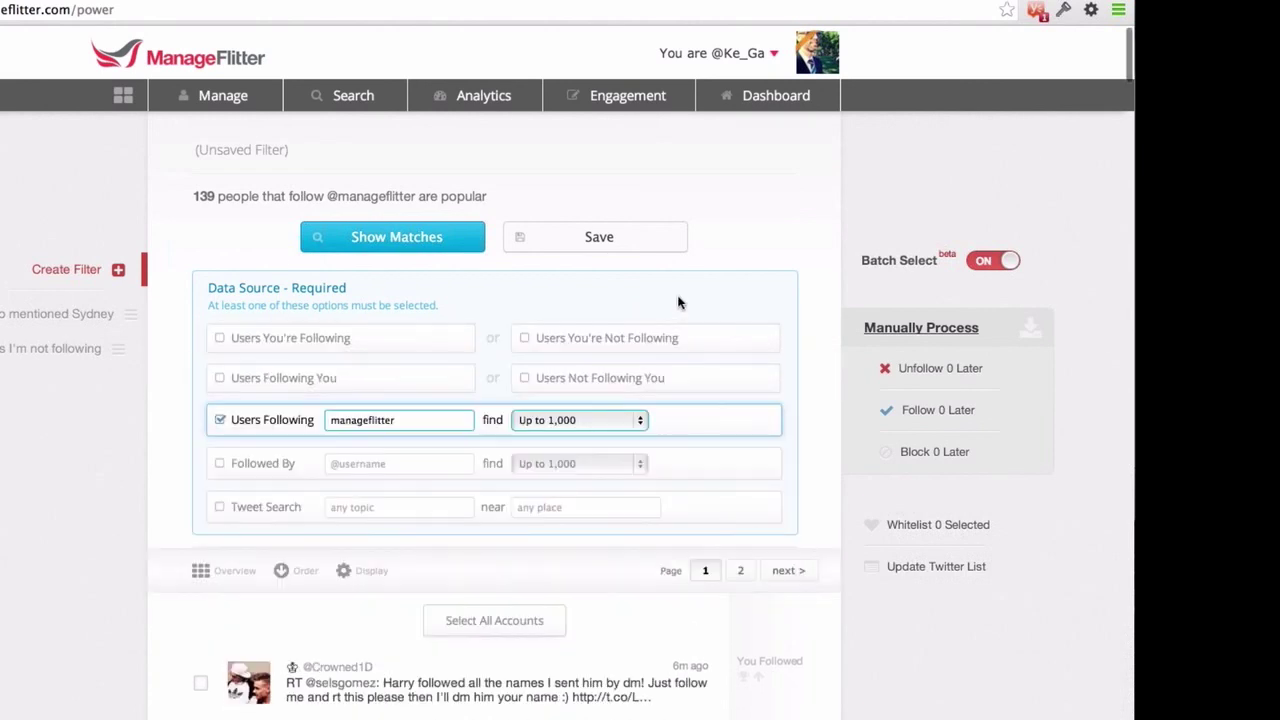